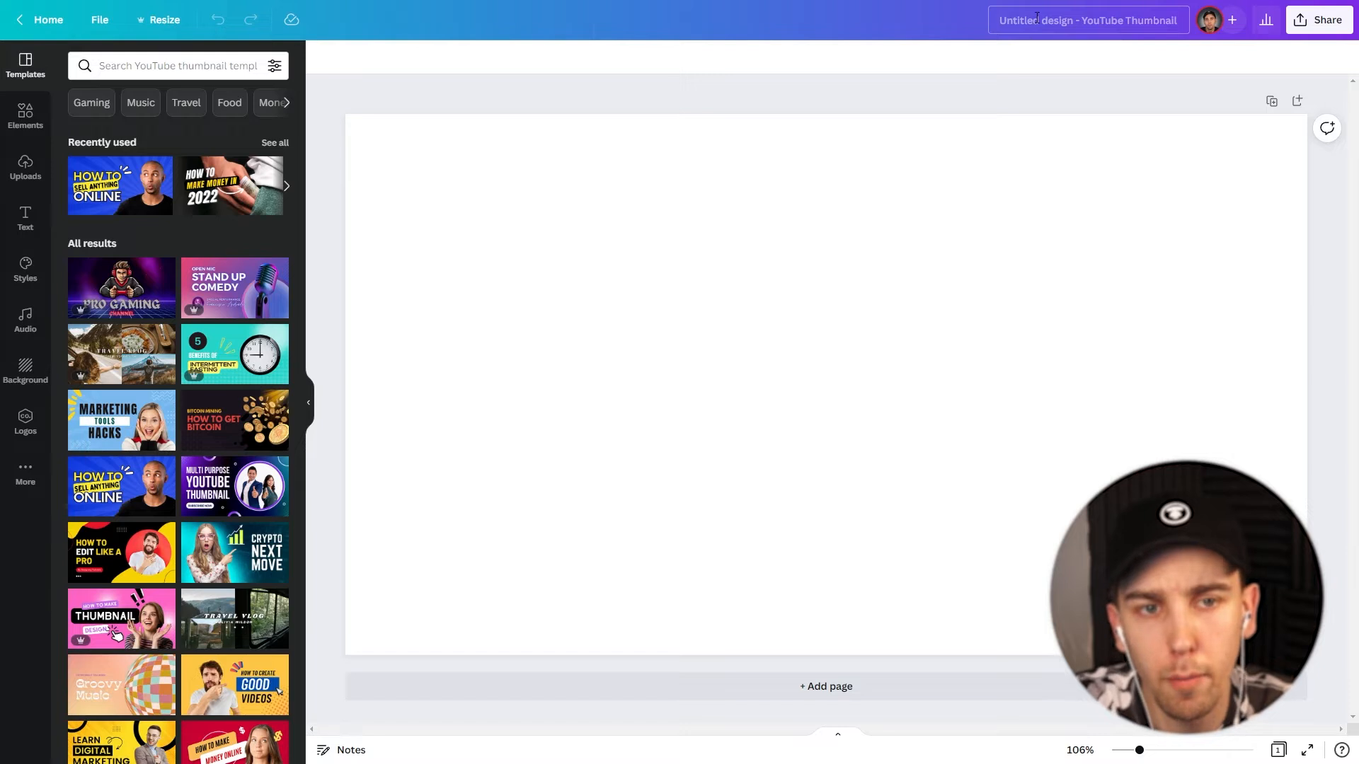
Rename the design "YouTube Thumbnail"
{"action": "type", "text": "YouT"}
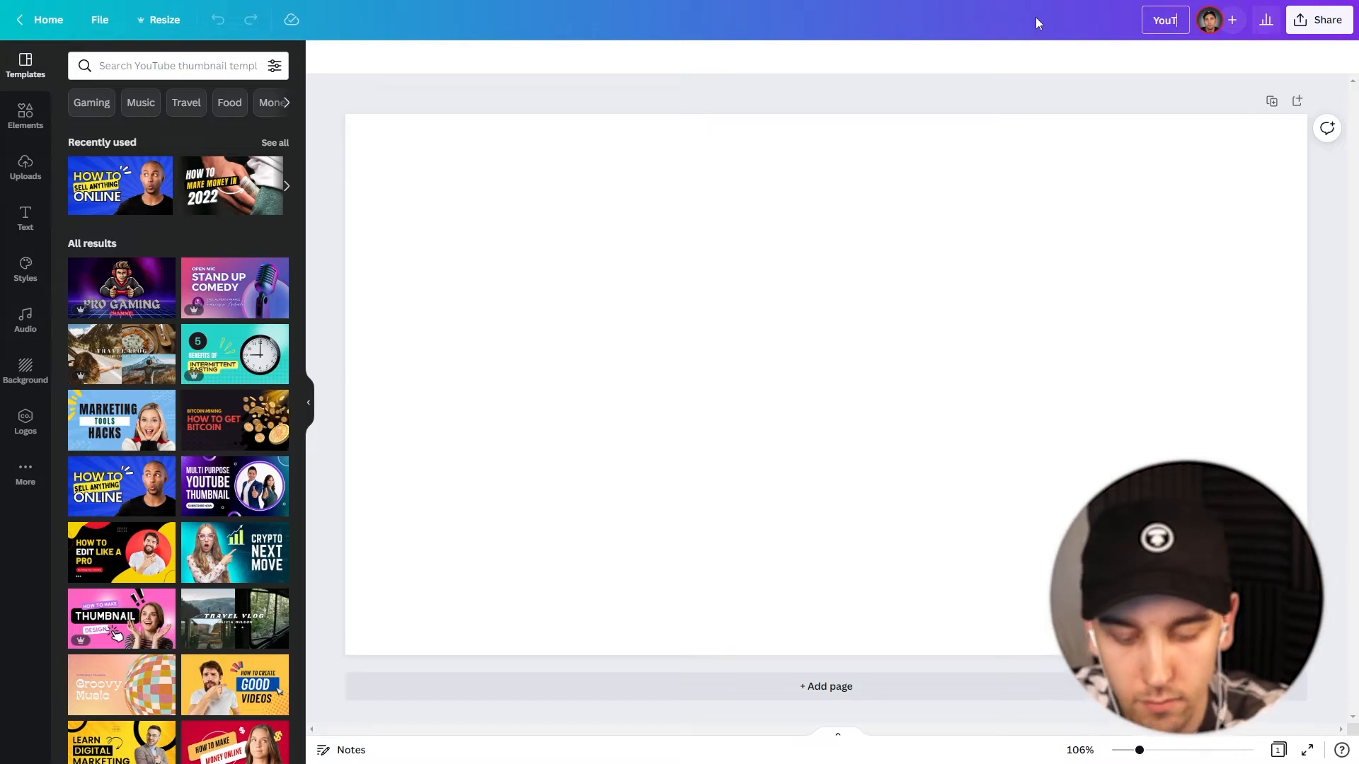
{"action": "type", "text": "ube Thumbnail"}
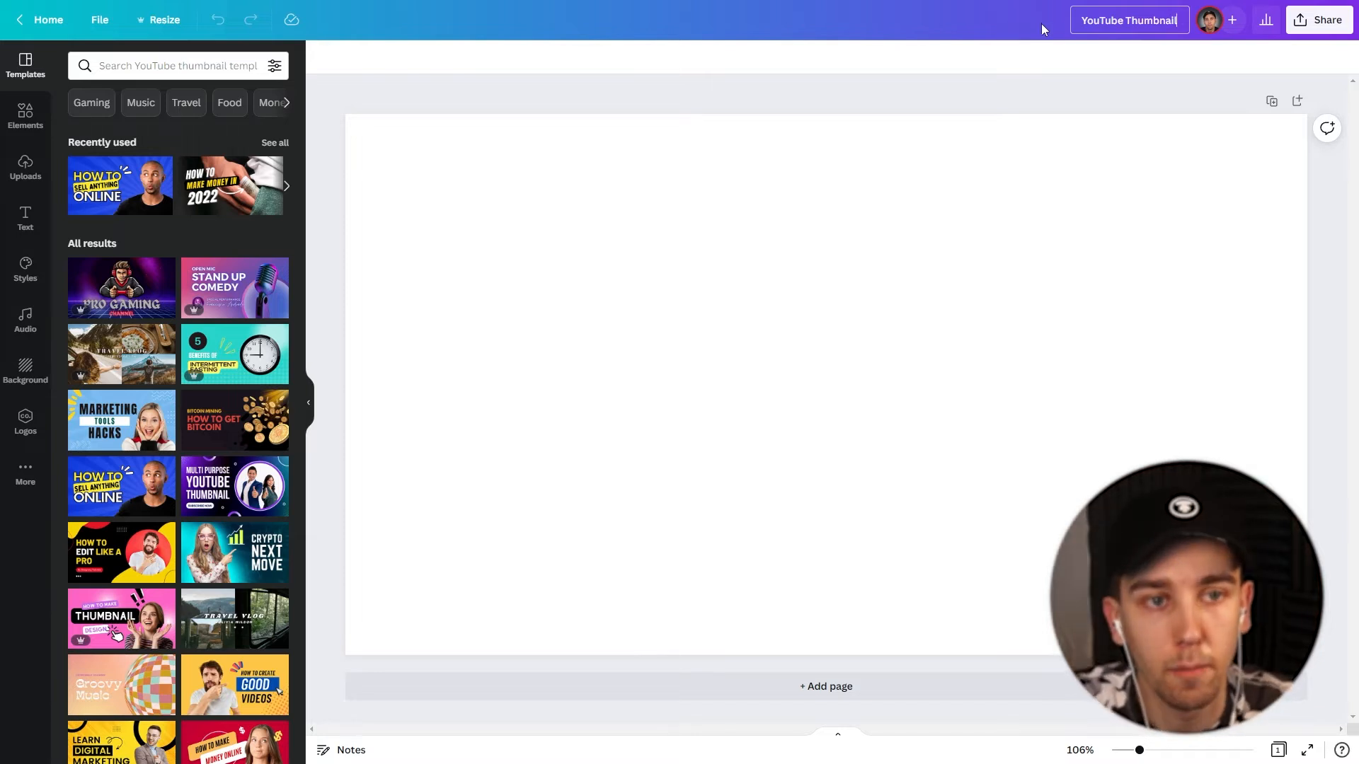
{"action": "left_click", "coordinate": [938, 33]}
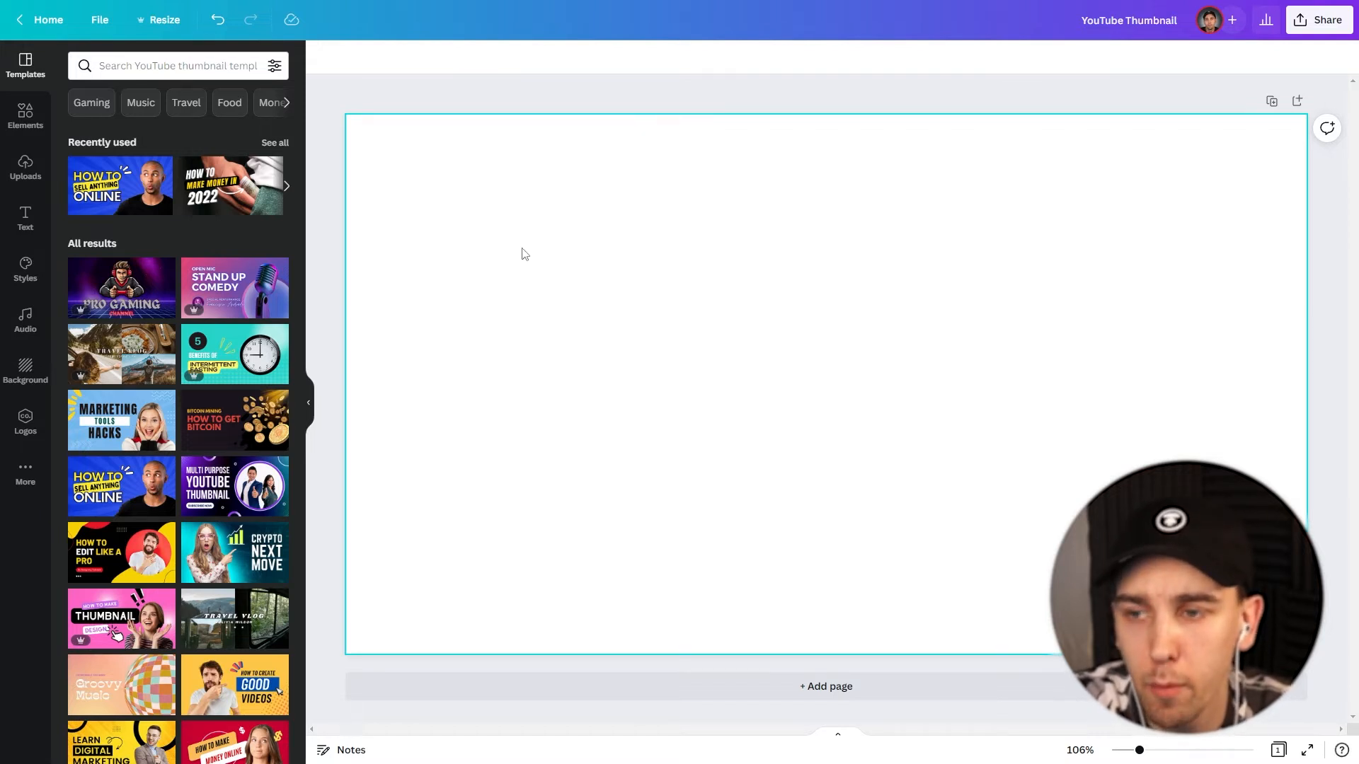
Search the backgrounds for "paper" and apply the crumpled white paper with a green grid to the page
{"action": "left_click", "coordinate": [24, 368]}
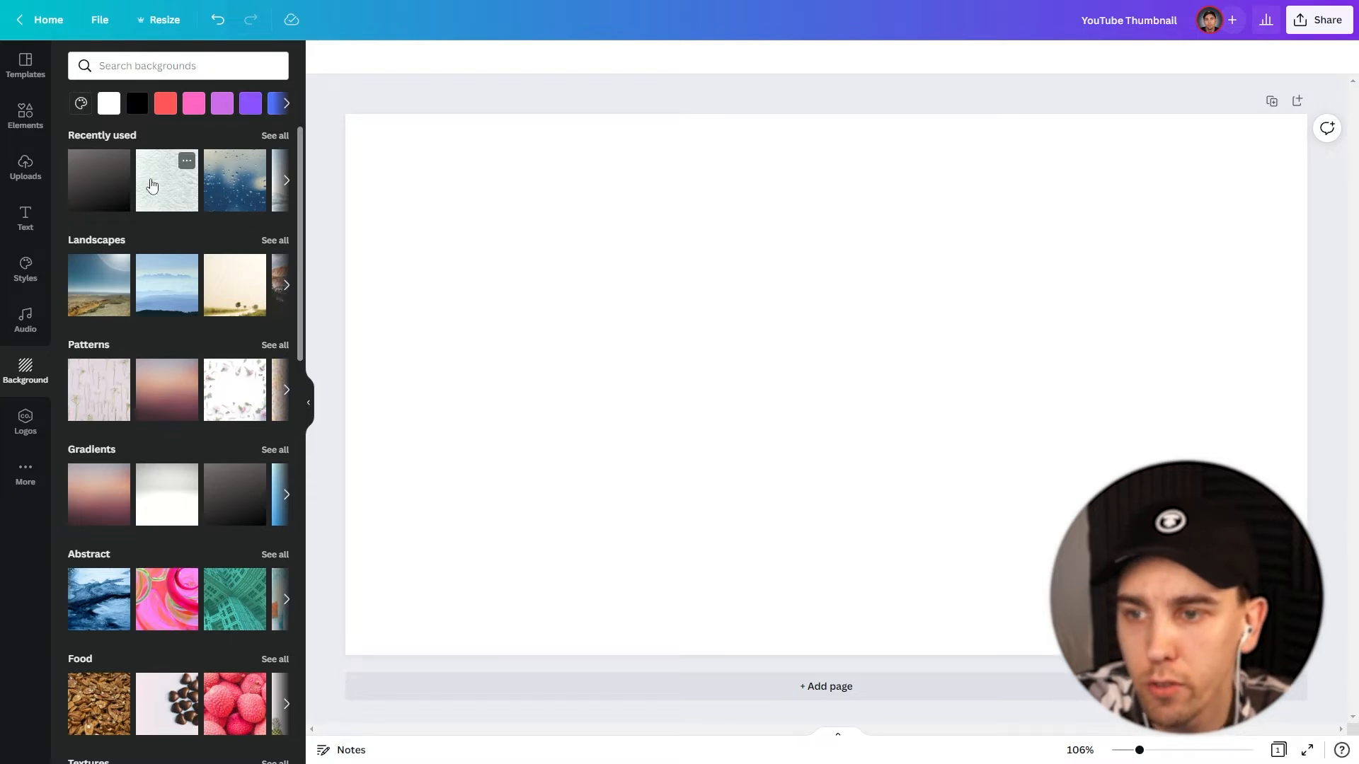
{"action": "scroll", "coordinate": [136, 296], "scroll_direction": "down", "scroll_amount": 5}
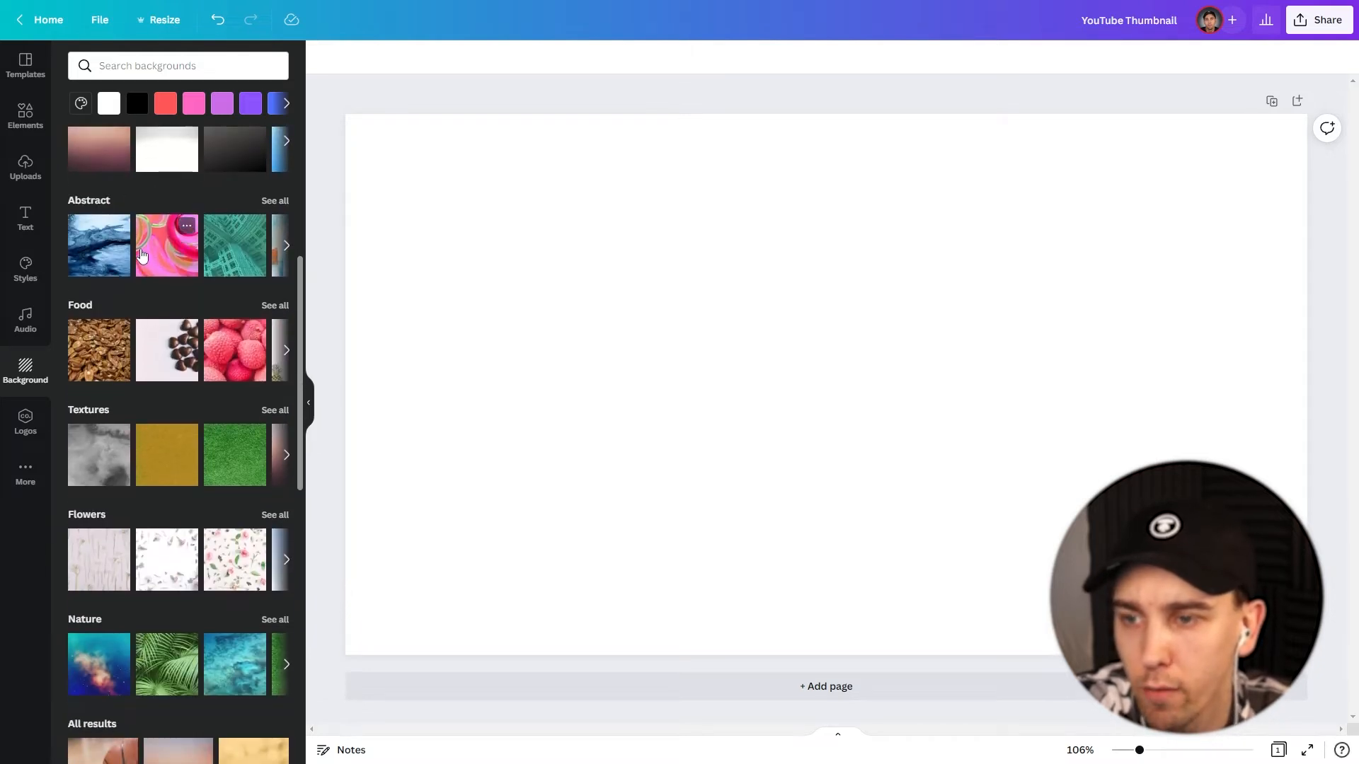
{"action": "scroll", "coordinate": [145, 262], "scroll_direction": "down", "scroll_amount": 3}
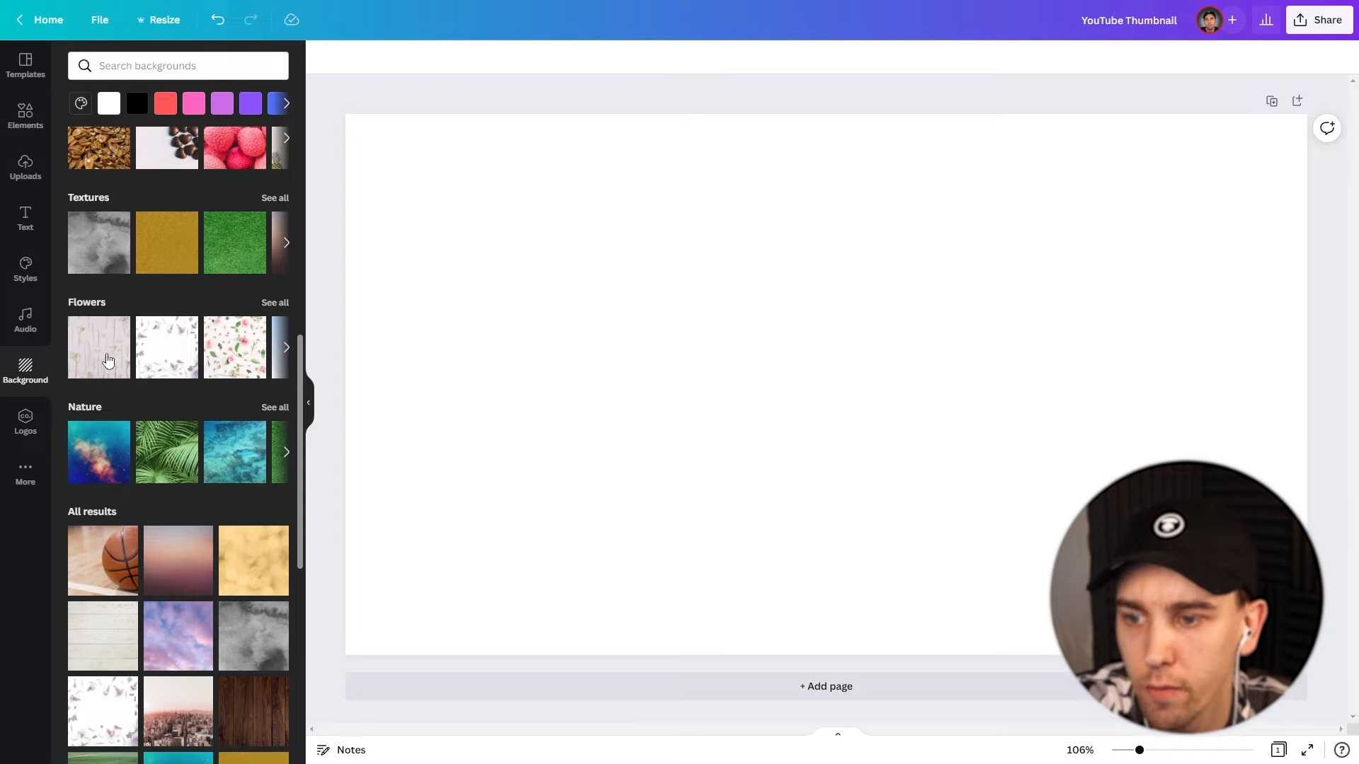
{"action": "scroll", "coordinate": [125, 244], "scroll_direction": "down", "scroll_amount": 2}
{"action": "scroll", "coordinate": [125, 244], "scroll_direction": "down", "scroll_amount": 6}
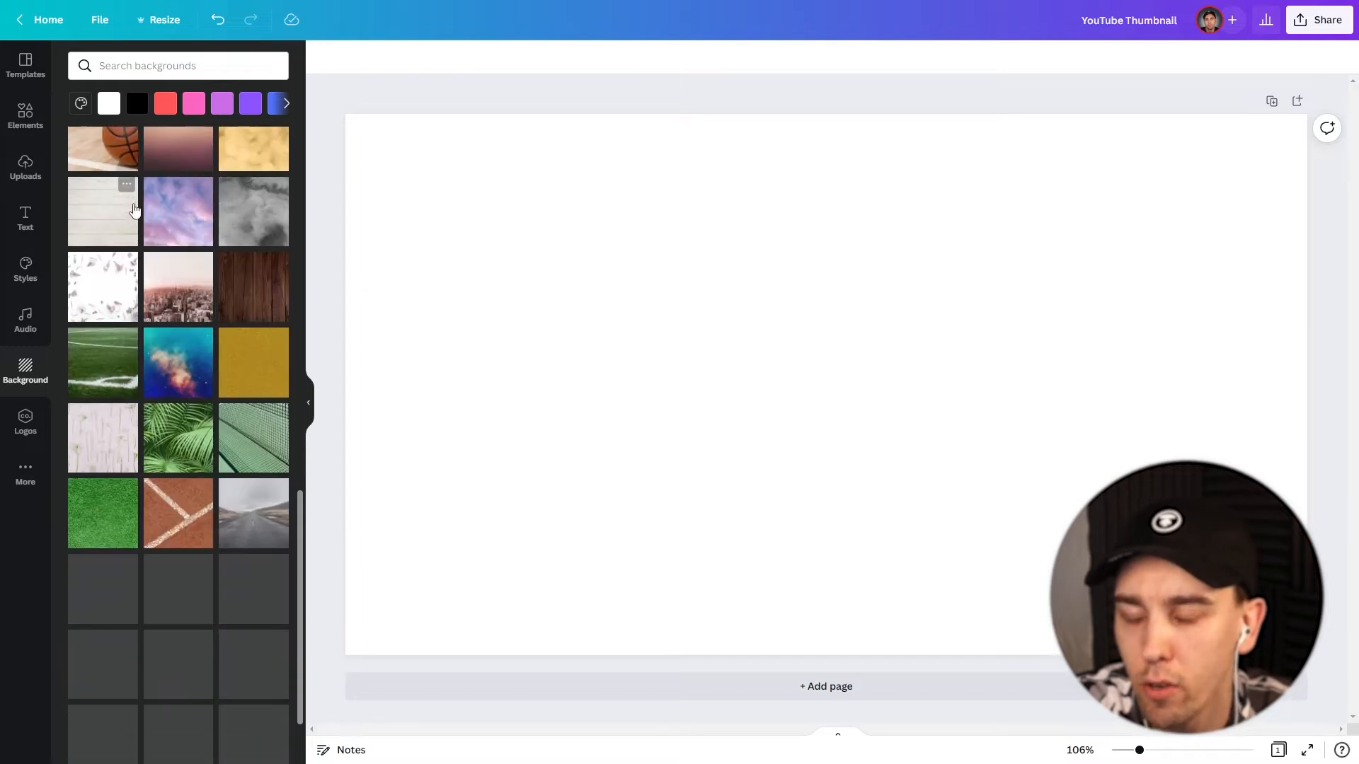
{"action": "scroll", "coordinate": [144, 399], "scroll_direction": "up", "scroll_amount": 15}
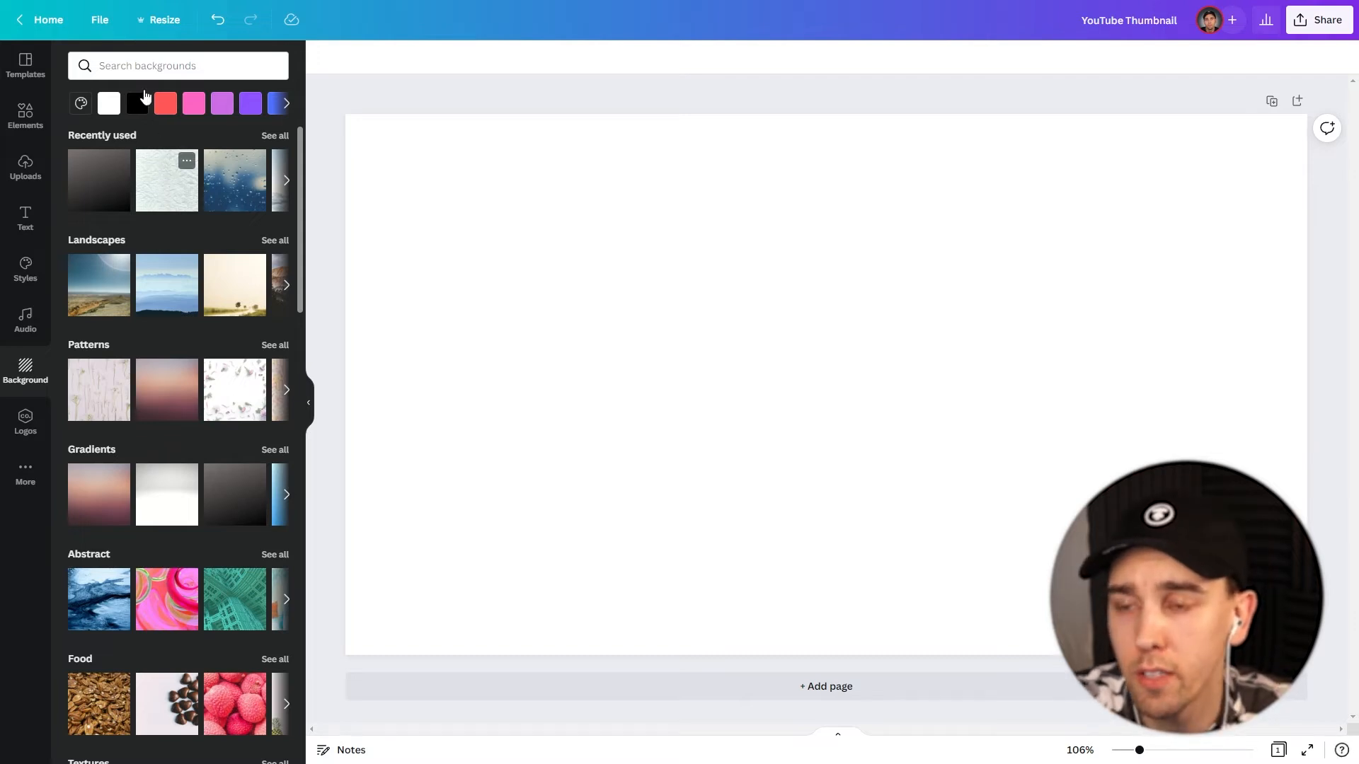
{"action": "left_click", "coordinate": [140, 71]}
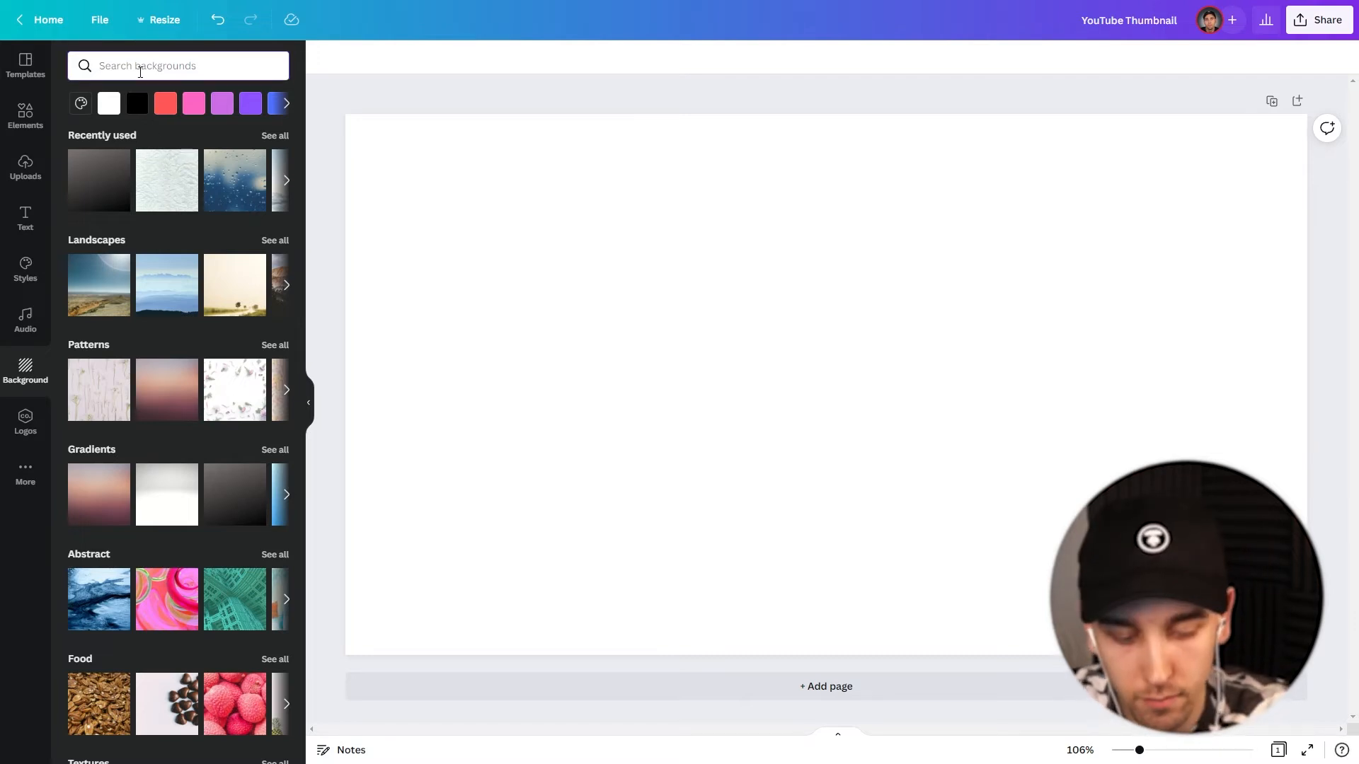
{"action": "type", "text": "paper"}
{"action": "key", "text": "Return"}
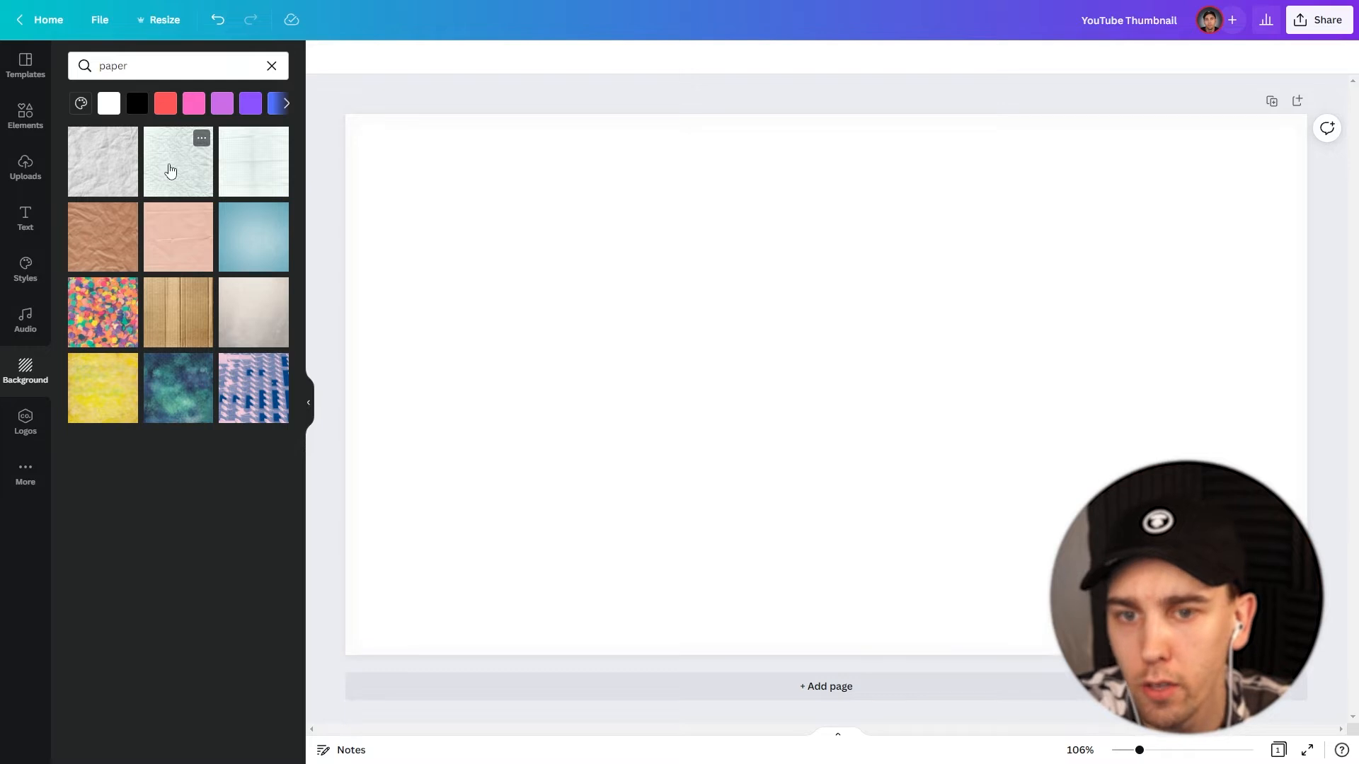
{"action": "left_click", "coordinate": [170, 170]}
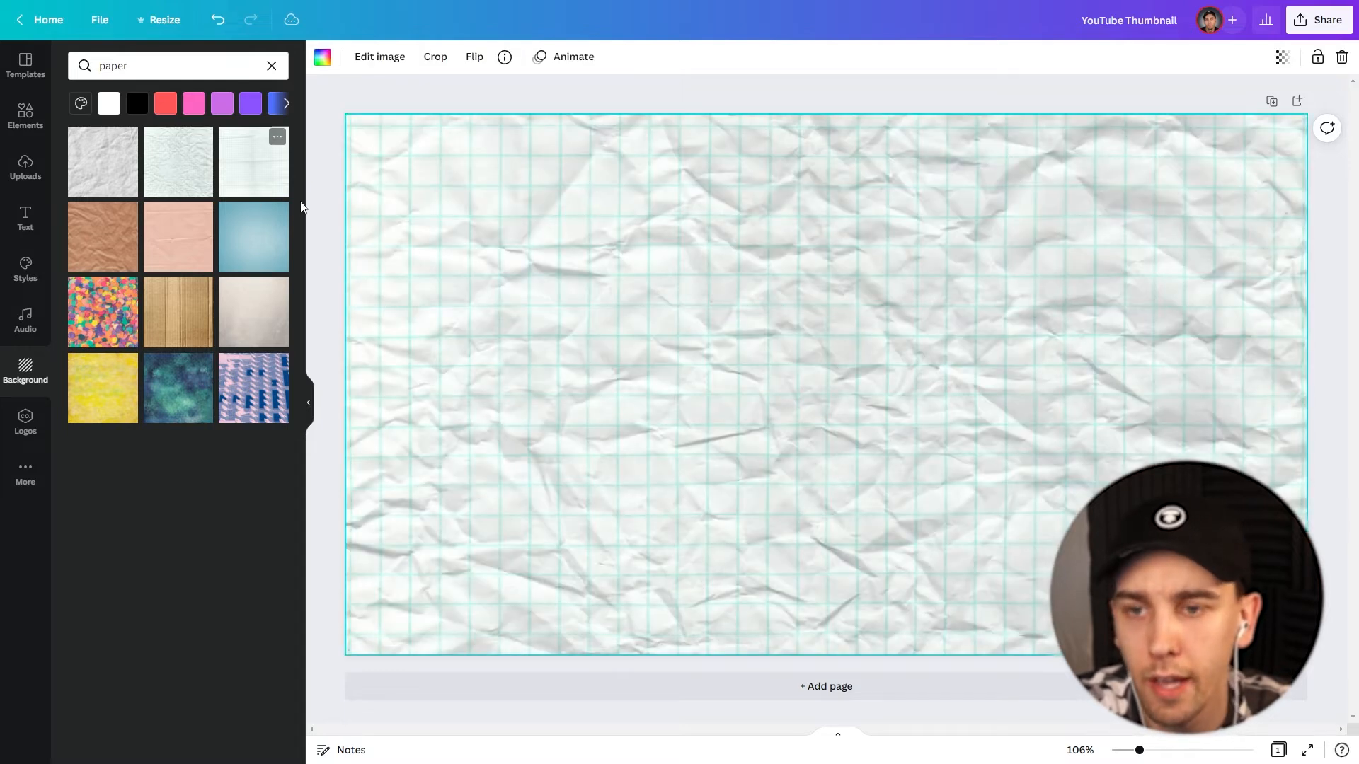
{"action": "left_click", "coordinate": [317, 205]}
{"action": "left_click", "coordinate": [309, 400]}
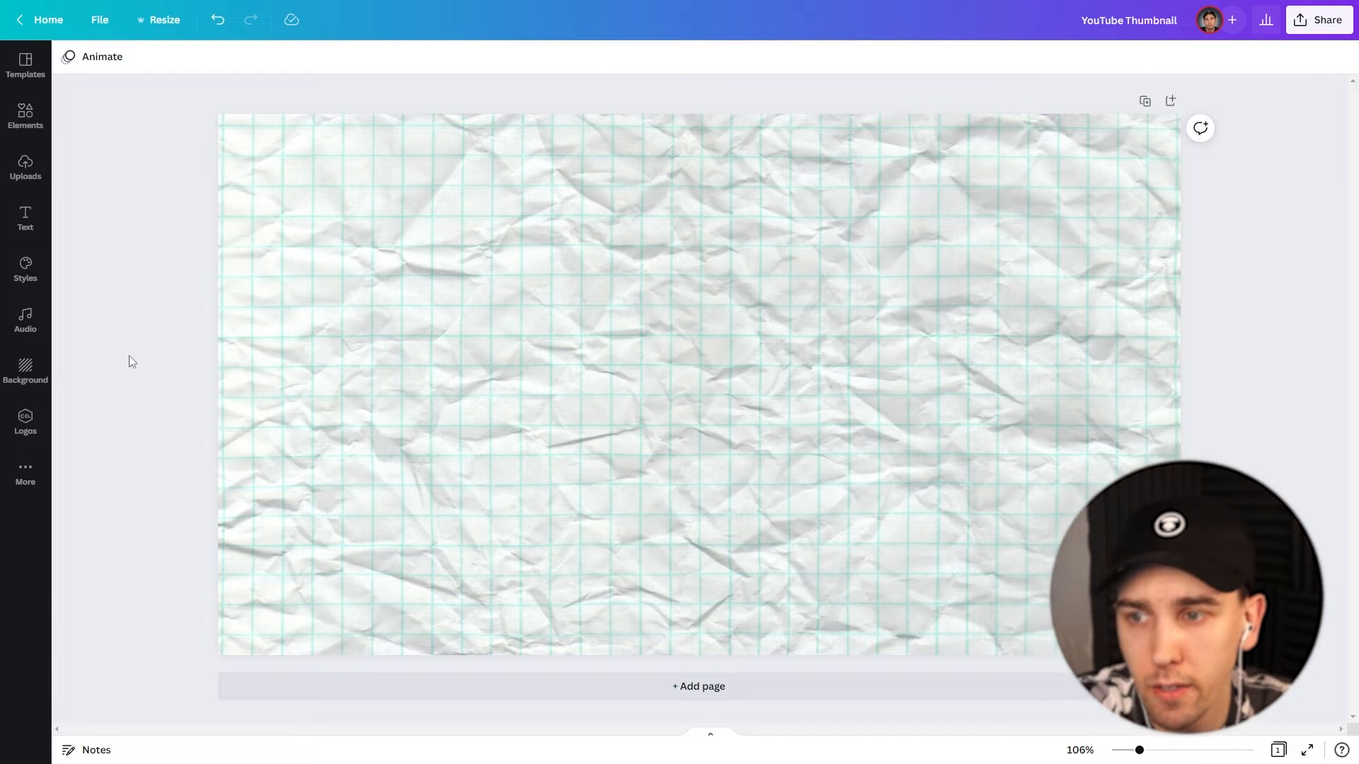
Add a heading reading "HOW TO", enlarge it to a font size of about 74, and place it in the page's upper-left area
{"action": "left_click", "coordinate": [41, 225]}
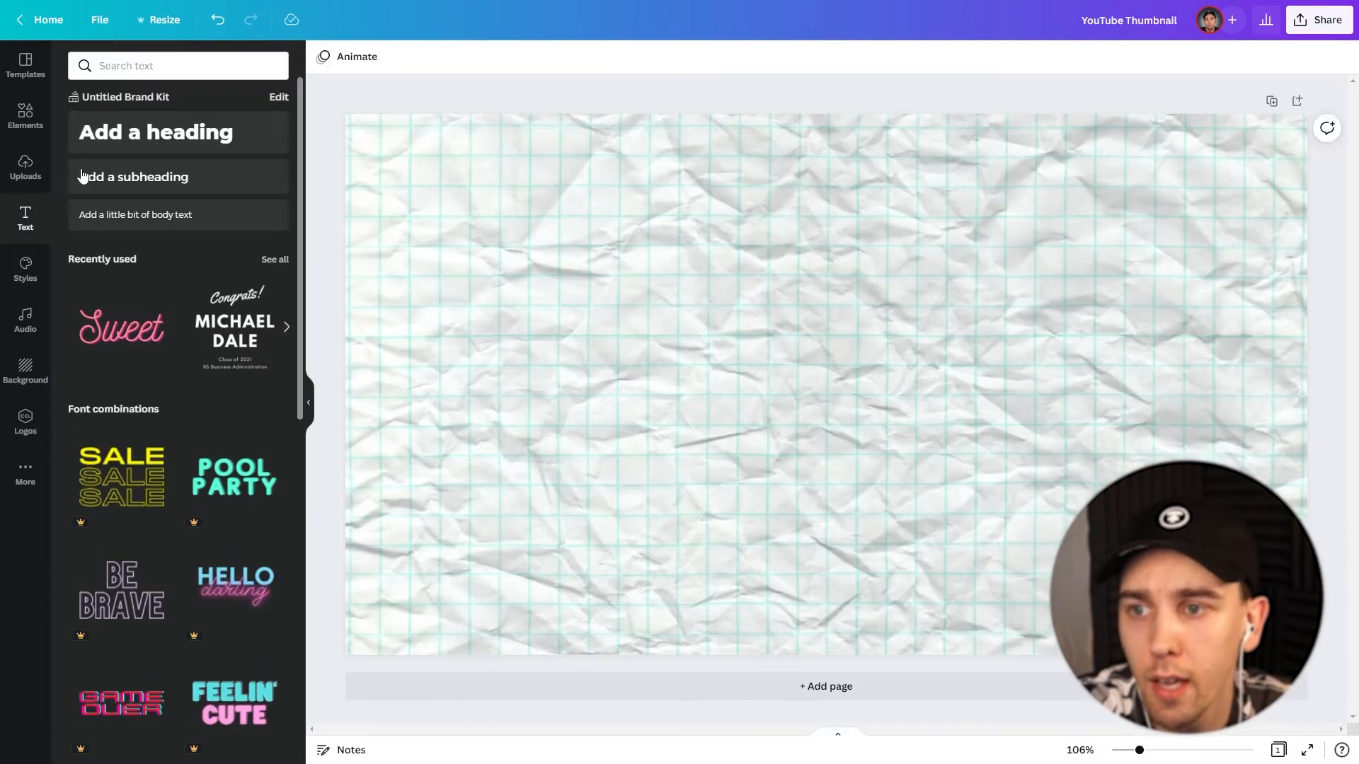
{"action": "left_click", "coordinate": [126, 135]}
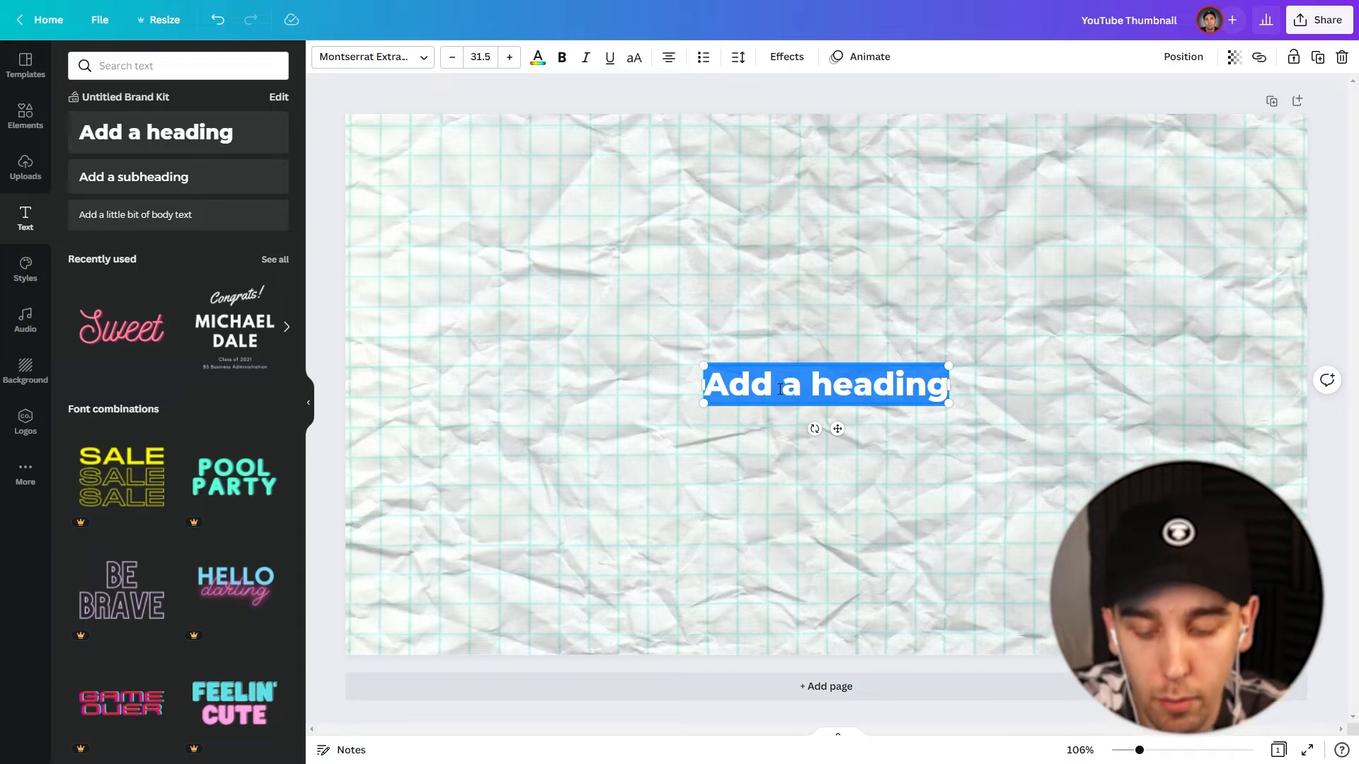
{"action": "type", "text": "HOW TO"}
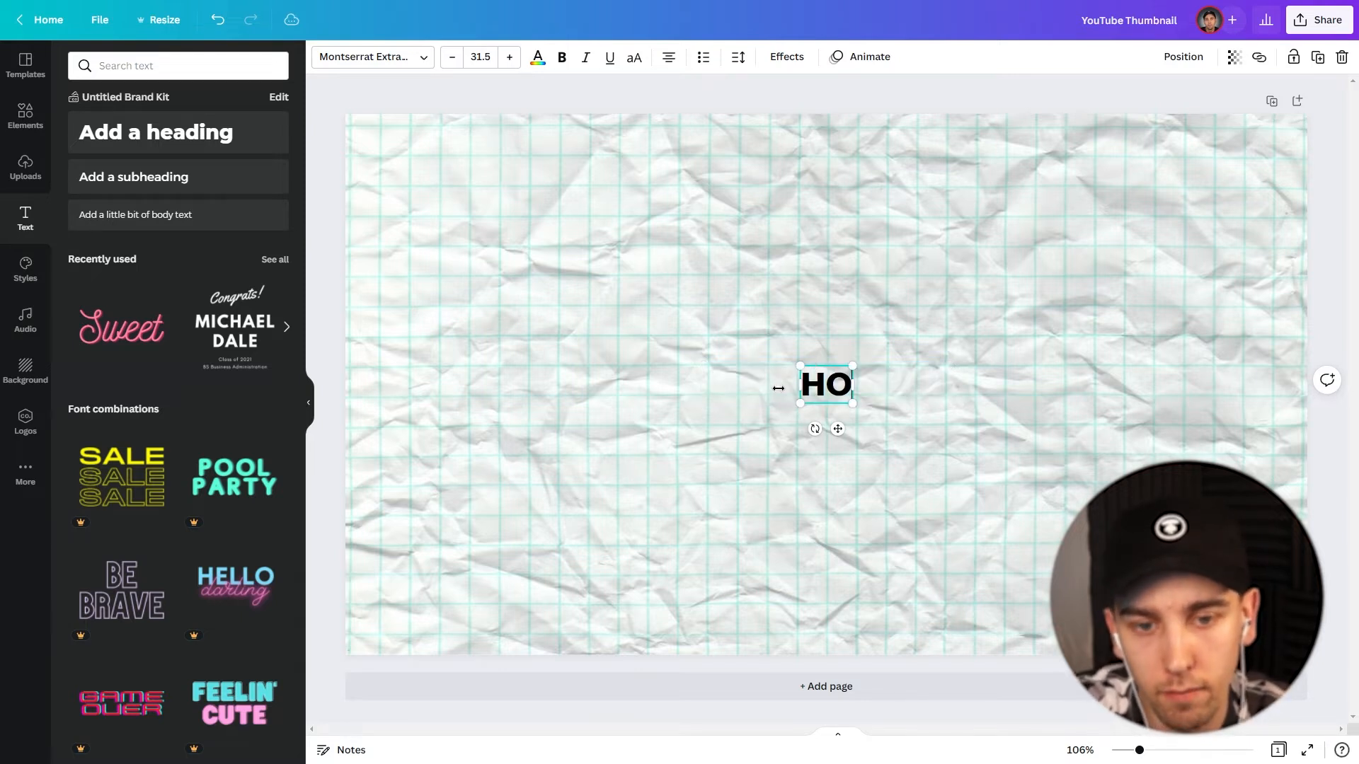
{"action": "left_click", "coordinate": [759, 432]}
{"action": "left_click", "coordinate": [773, 381]}
{"action": "left_click_drag", "start_coordinate": [753, 402], "coordinate": [561, 476]}
{"action": "left_click_drag", "start_coordinate": [695, 425], "coordinate": [647, 290]}
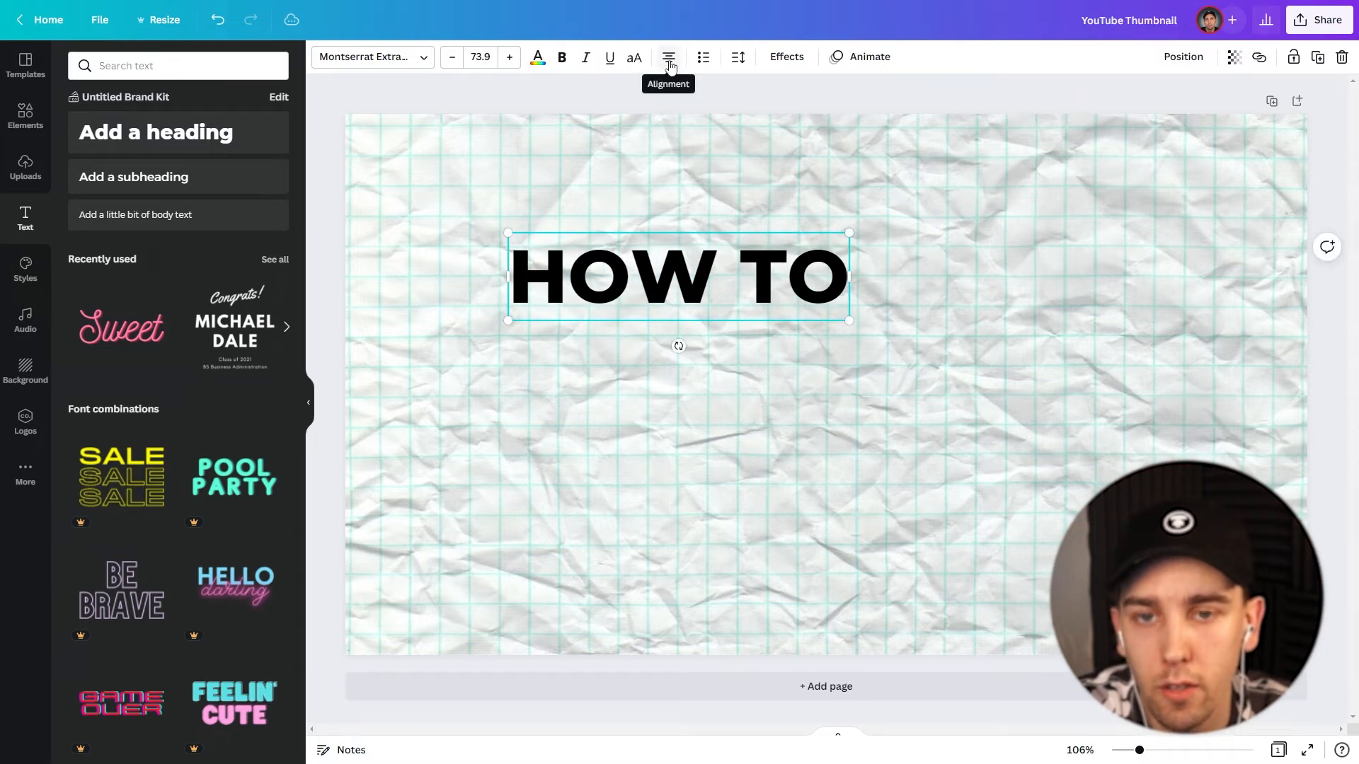
{"action": "left_click", "coordinate": [670, 65]}
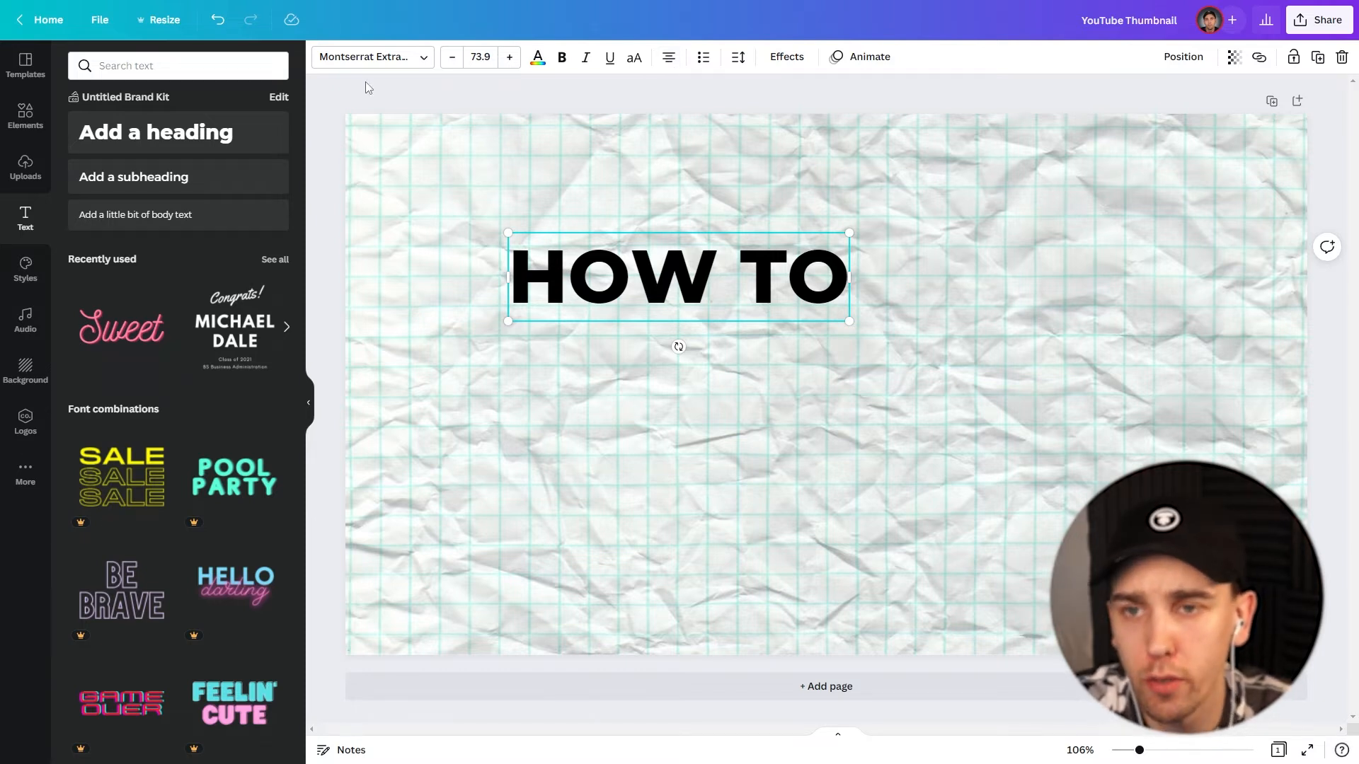
Change the font of the "HOW TO" heading to Now Bold
{"action": "left_click", "coordinate": [370, 58]}
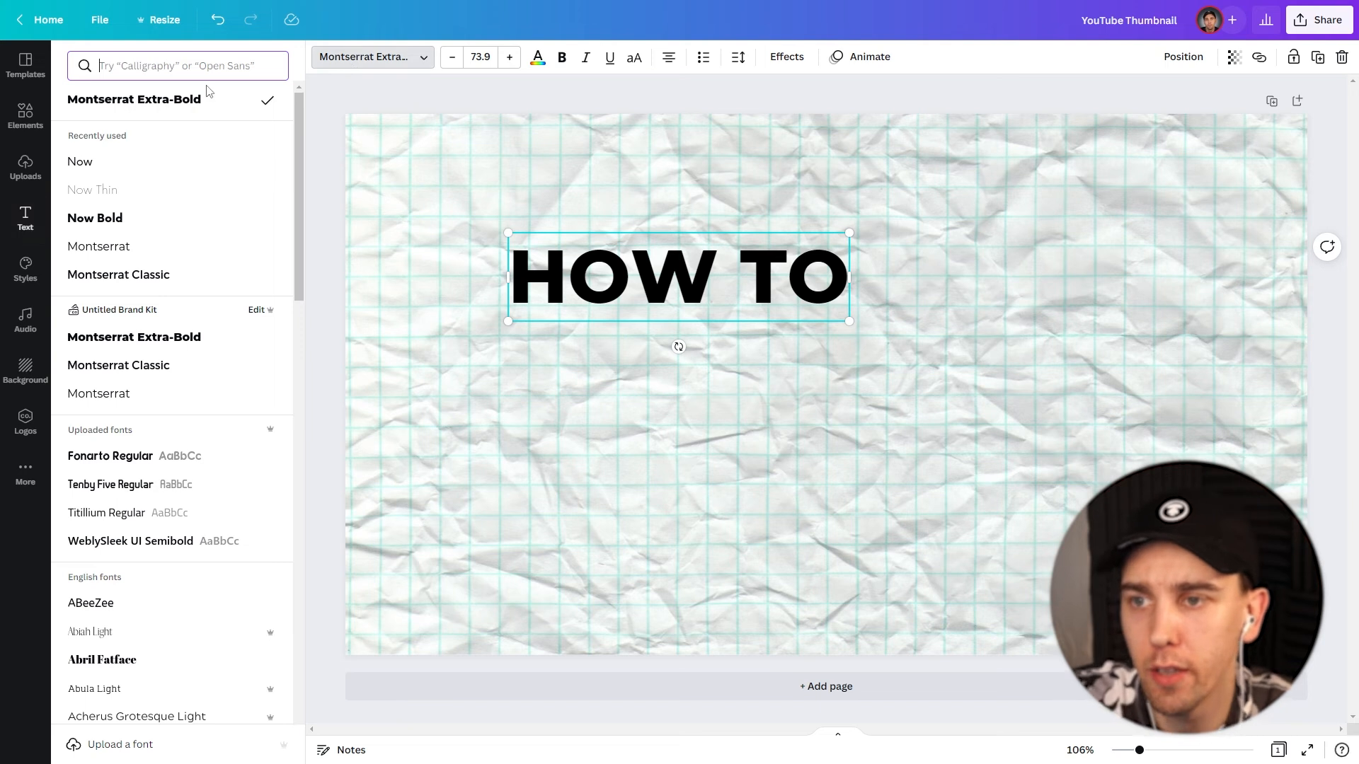
{"action": "type", "text": "NOW BOLD"}
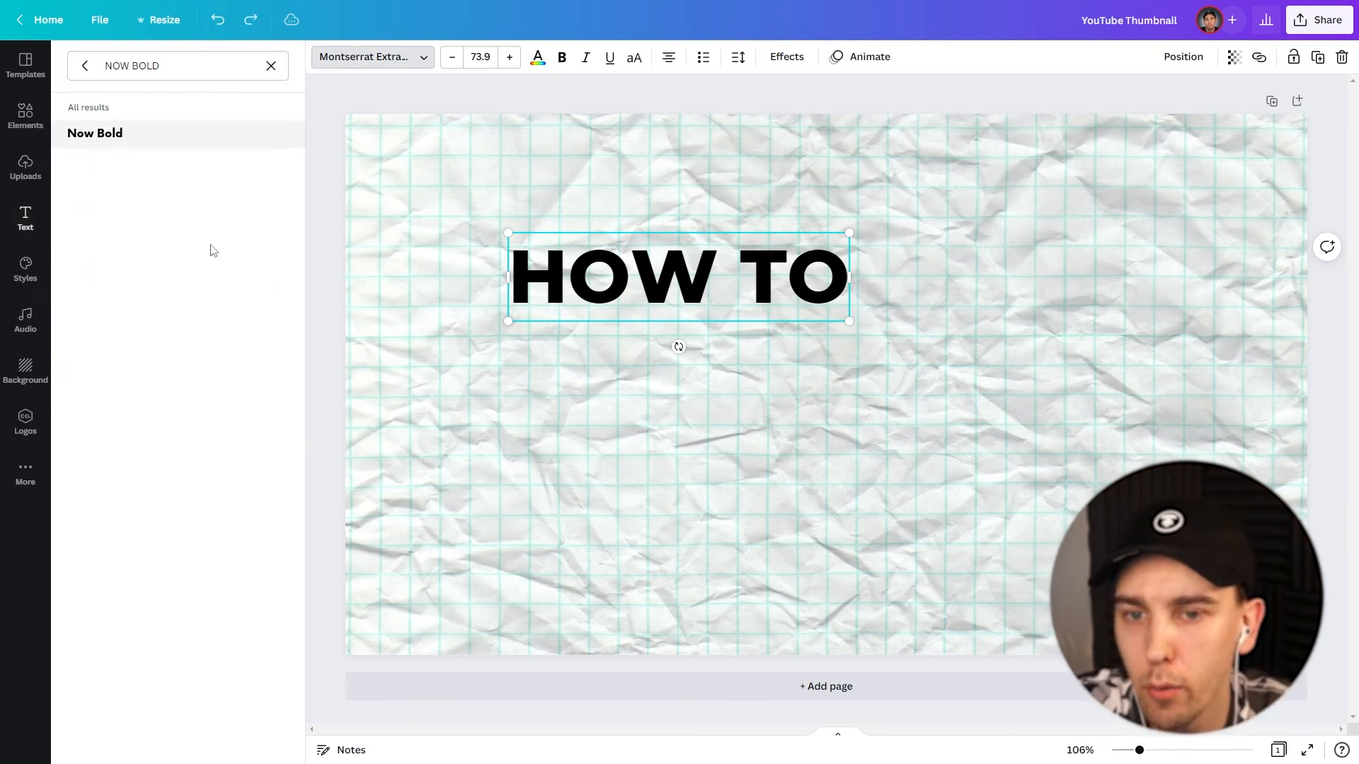
{"action": "left_click", "coordinate": [124, 138]}
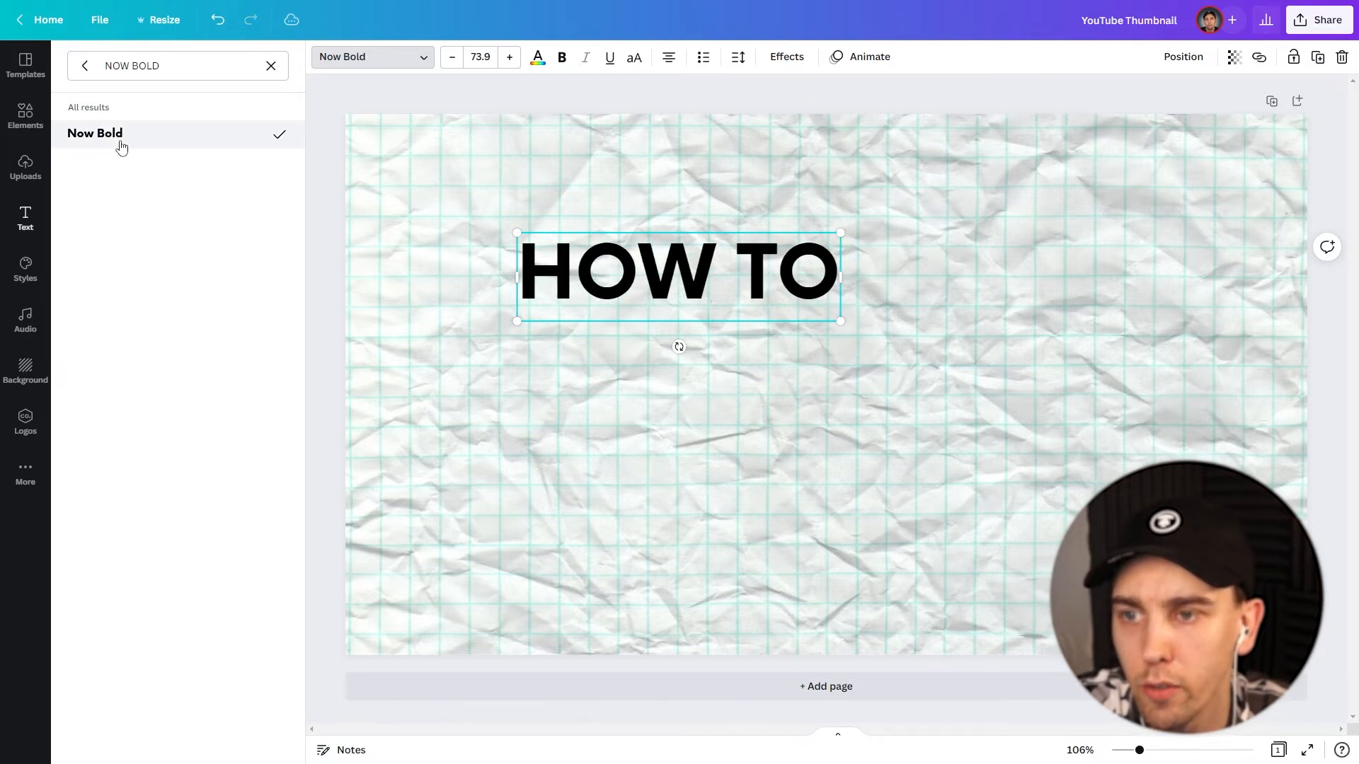
{"action": "triple_click", "coordinate": [640, 271]}
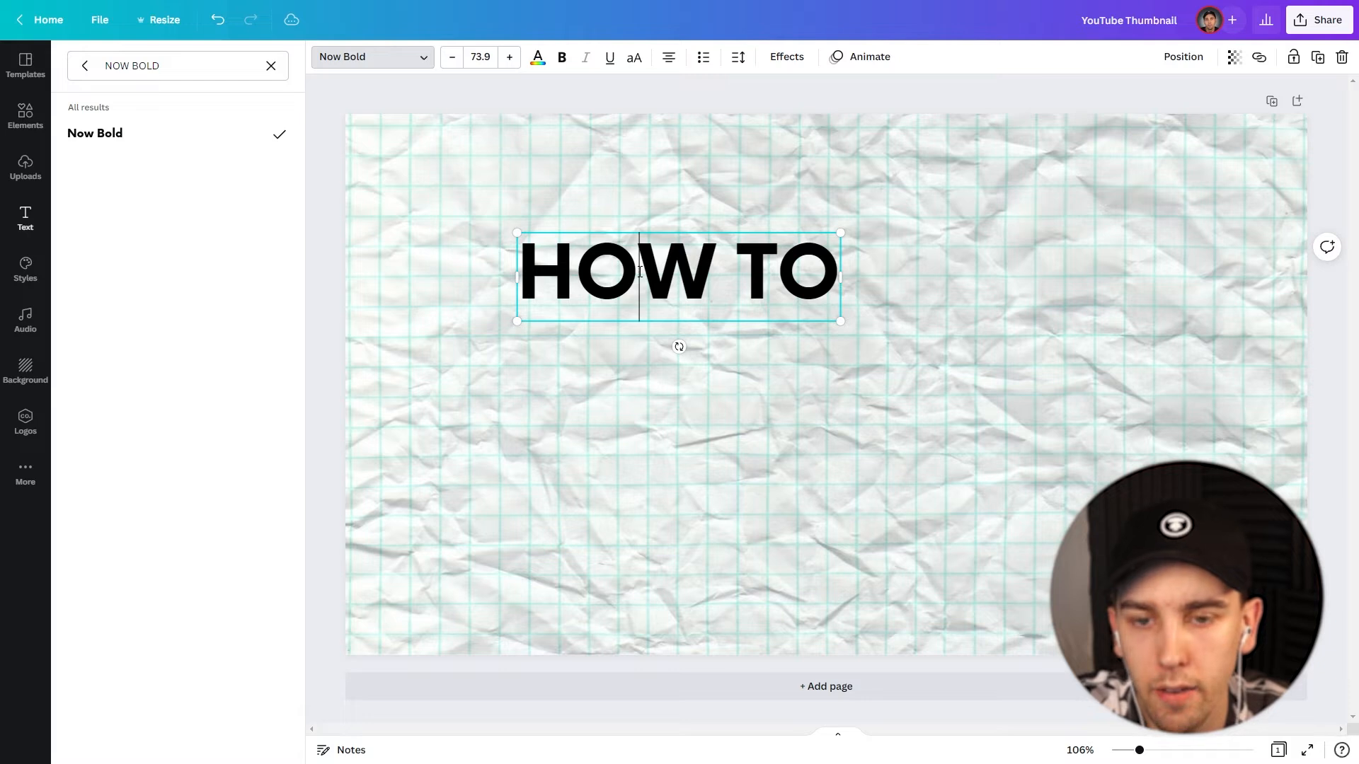
{"action": "left_click", "coordinate": [640, 272]}
{"action": "left_click", "coordinate": [714, 269]}
{"action": "triple_click", "coordinate": [733, 267]}
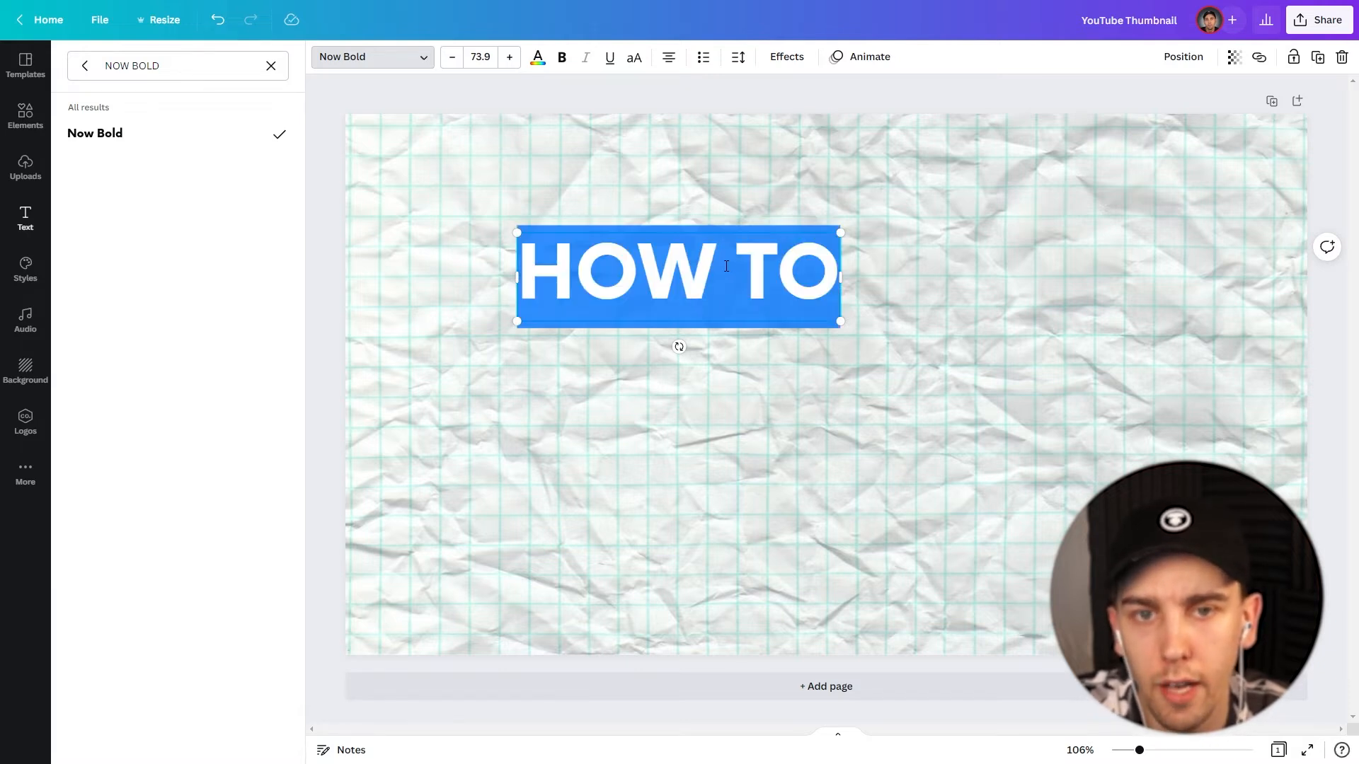
{"action": "left_click", "coordinate": [678, 272]}
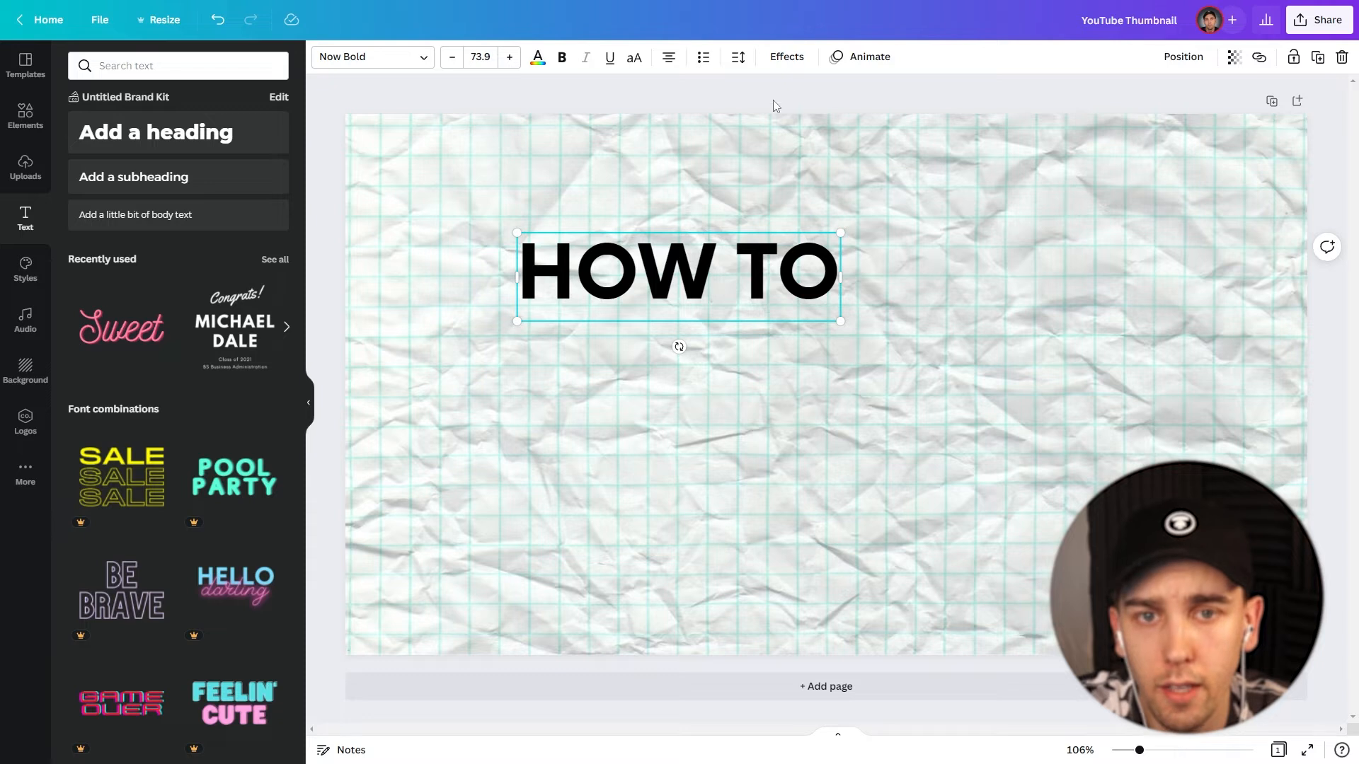
Apply the Splice effect to the "HOW TO" heading with thickness 50, offset 0 and direction 0
{"action": "left_click", "coordinate": [784, 60]}
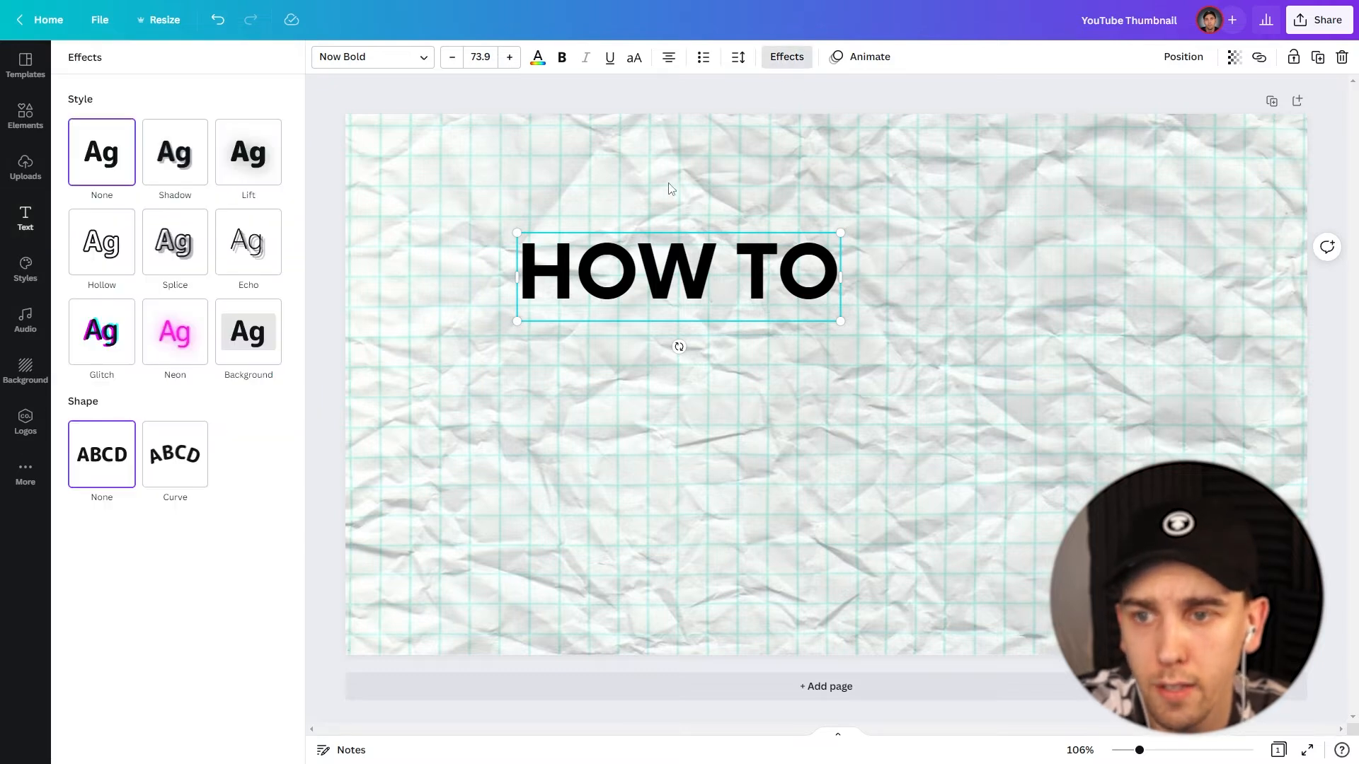
{"action": "left_click", "coordinate": [177, 252]}
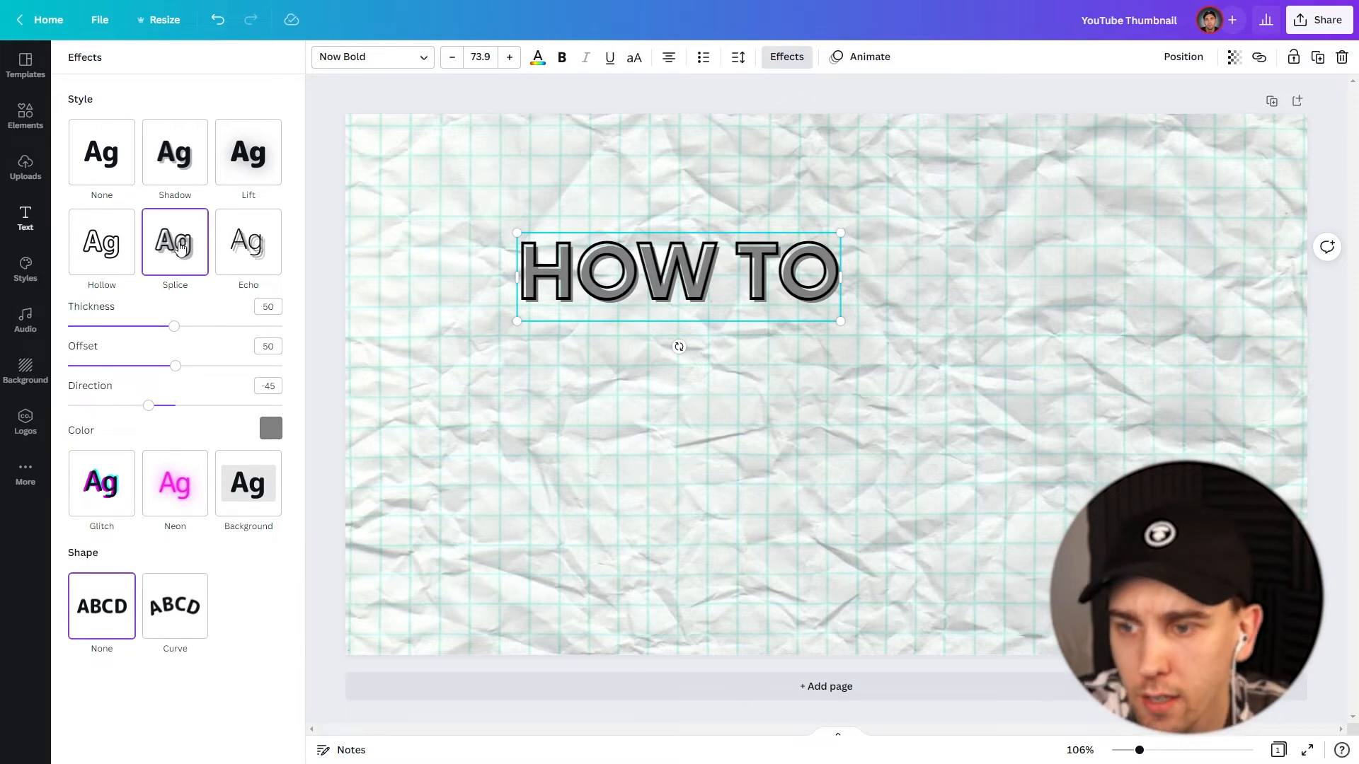
{"action": "left_click_drag", "start_coordinate": [148, 406], "coordinate": [177, 409]}
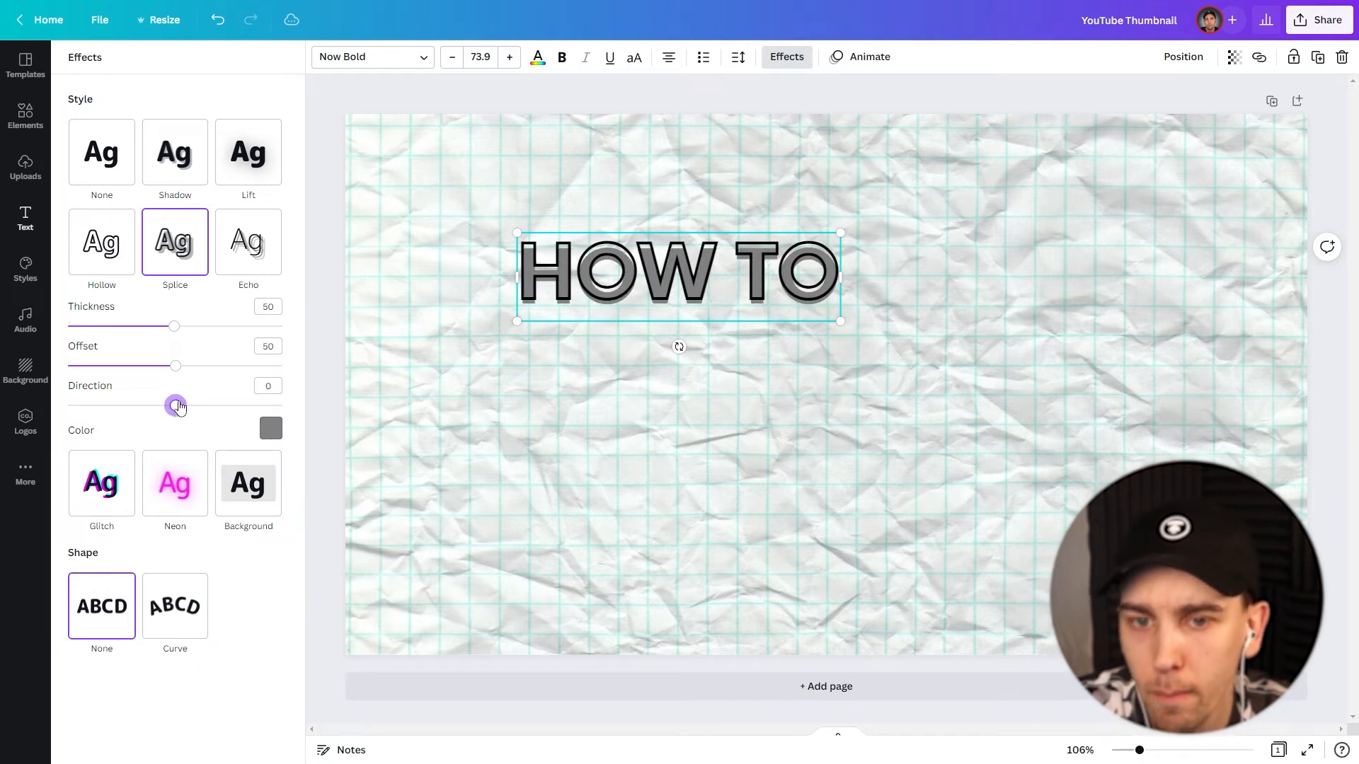
{"action": "left_click_drag", "start_coordinate": [171, 367], "coordinate": [60, 369]}
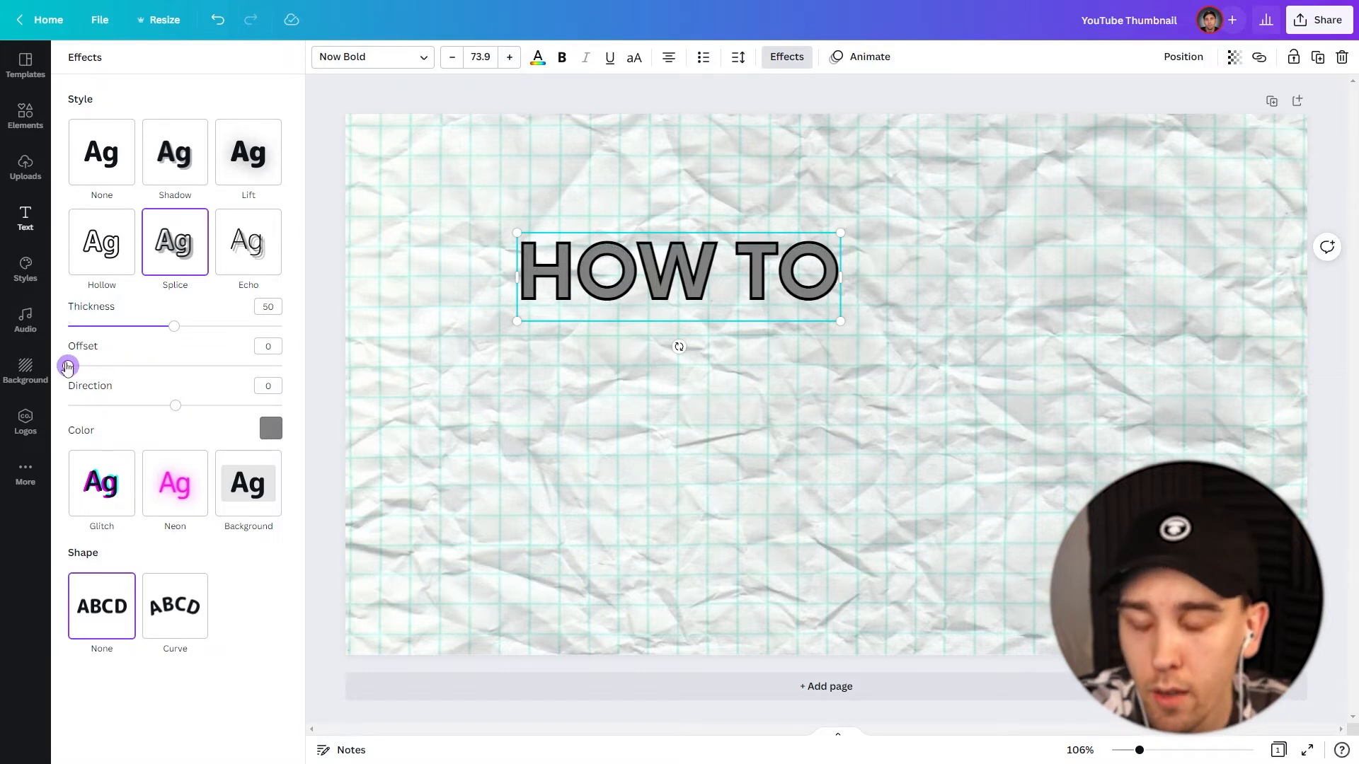
{"action": "left_click", "coordinate": [175, 329]}
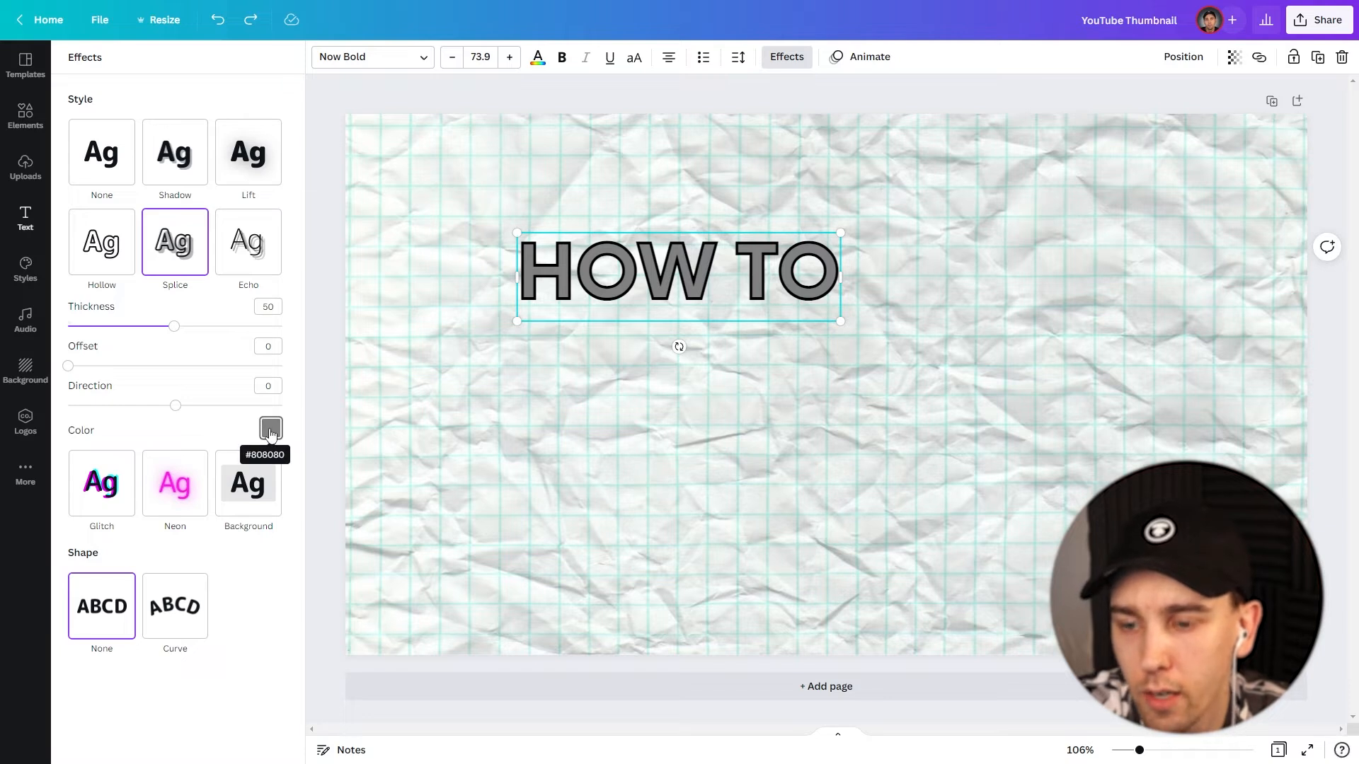
Set the Splice effect colour of the "HOW TO" heading to bright yellow, #FFFC00
{"action": "left_click", "coordinate": [271, 431]}
{"action": "scroll", "coordinate": [256, 500], "scroll_direction": "down", "scroll_amount": 3}
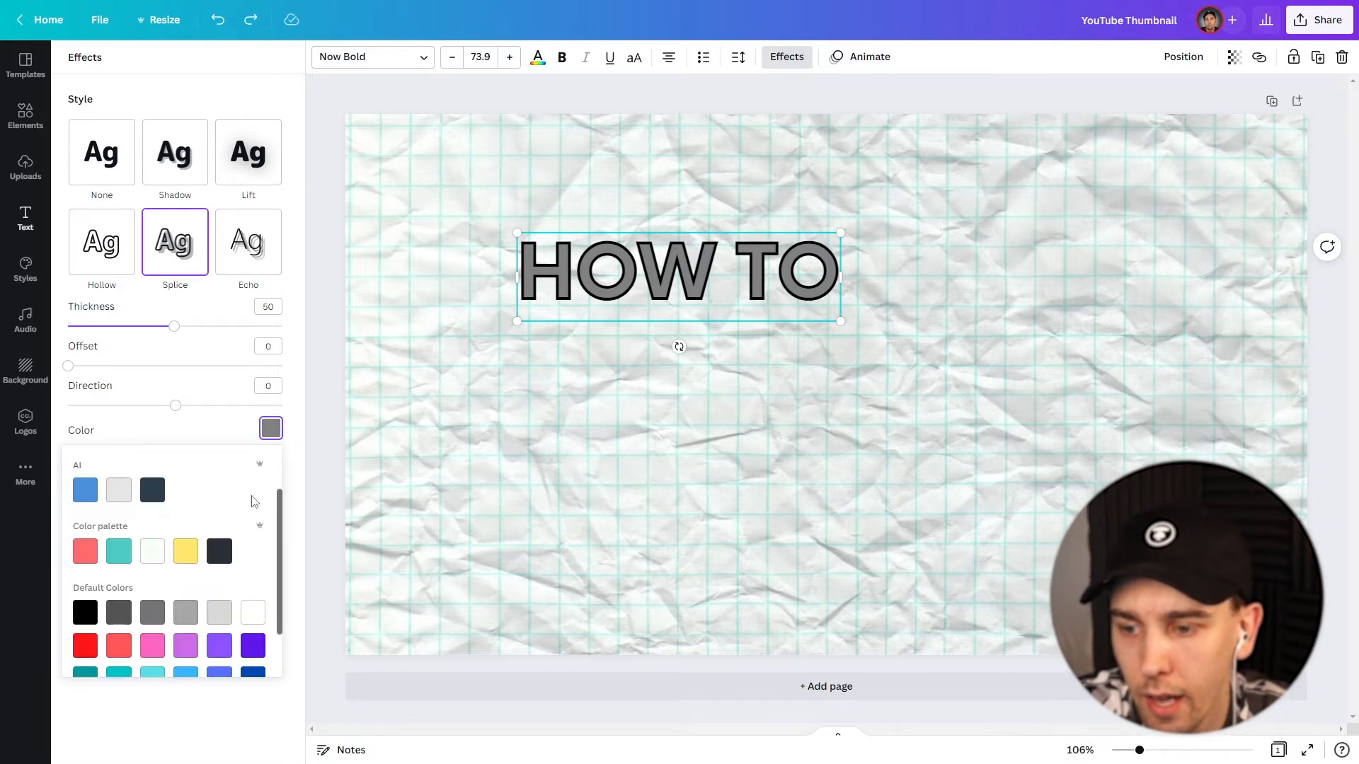
{"action": "scroll", "coordinate": [182, 618], "scroll_direction": "up", "scroll_amount": 3}
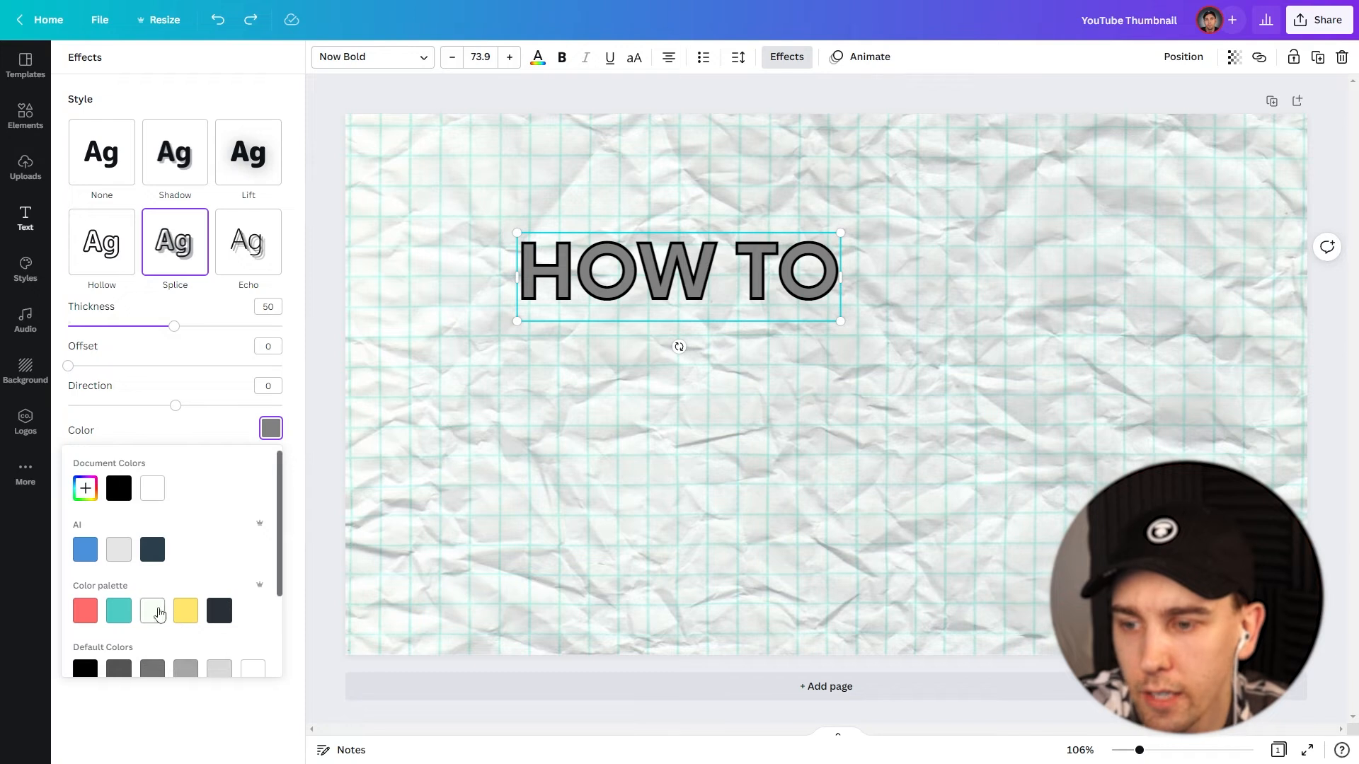
{"action": "left_click", "coordinate": [85, 489]}
{"action": "left_click_drag", "start_coordinate": [80, 612], "coordinate": [111, 615]}
{"action": "left_click_drag", "start_coordinate": [244, 532], "coordinate": [280, 513]}
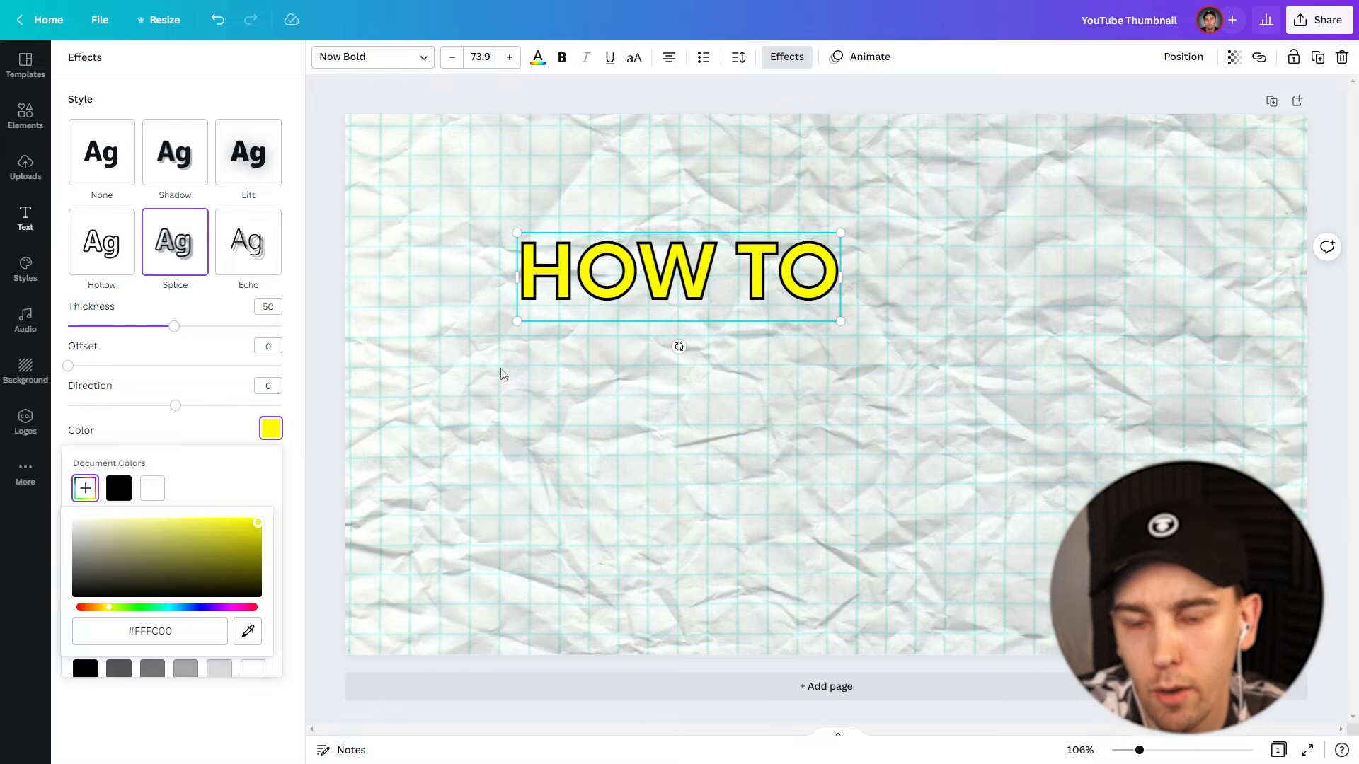
{"action": "key", "text": "ctrl+z"}
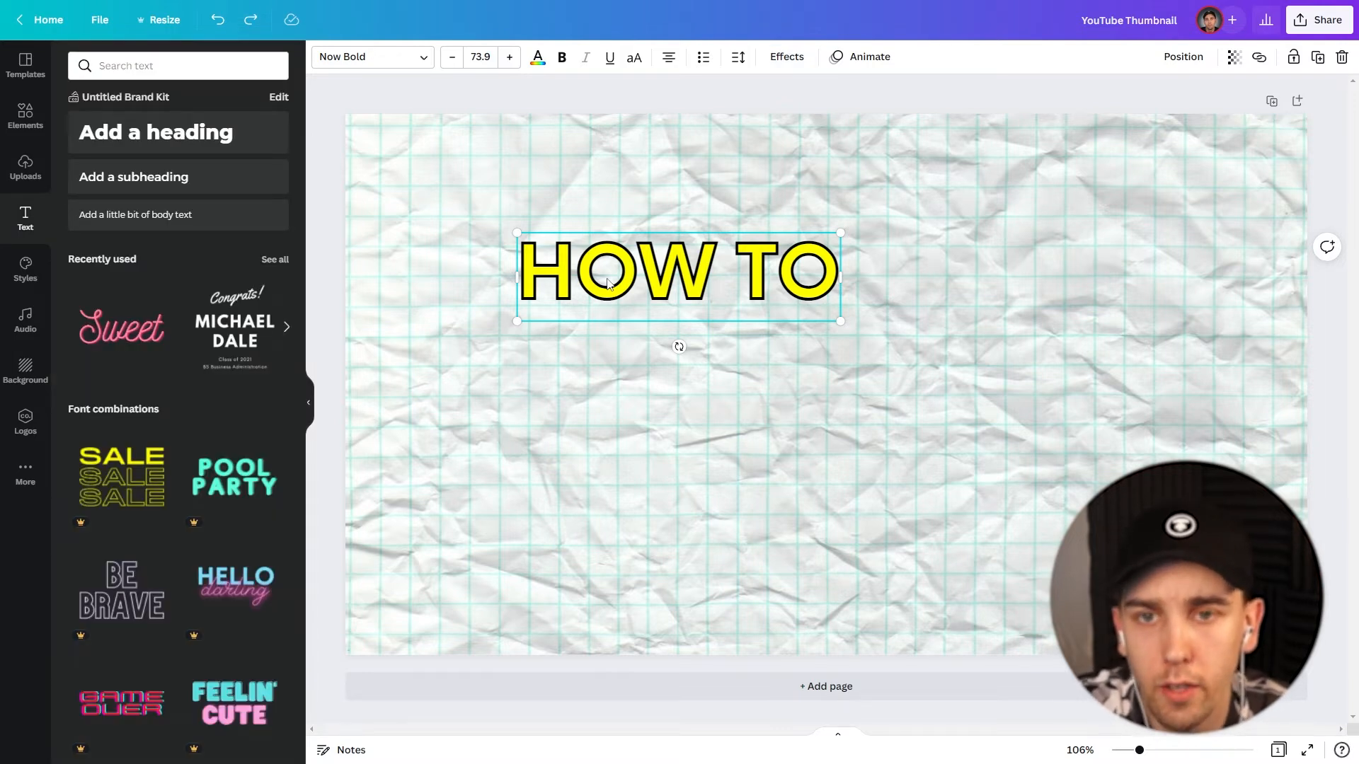
Make the "HOW TO" heading bold and tighten its letter spacing to -55
{"action": "left_click", "coordinate": [561, 58]}
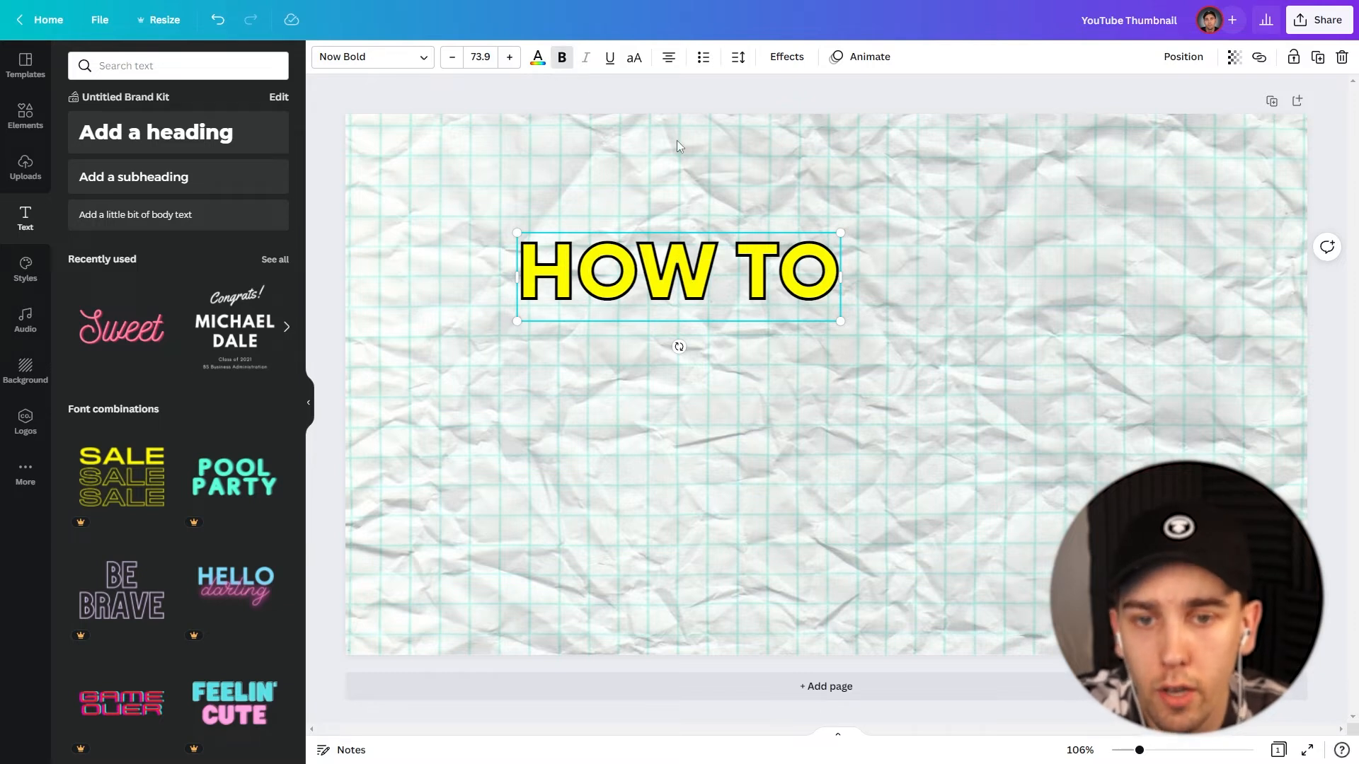
{"action": "left_click", "coordinate": [739, 58]}
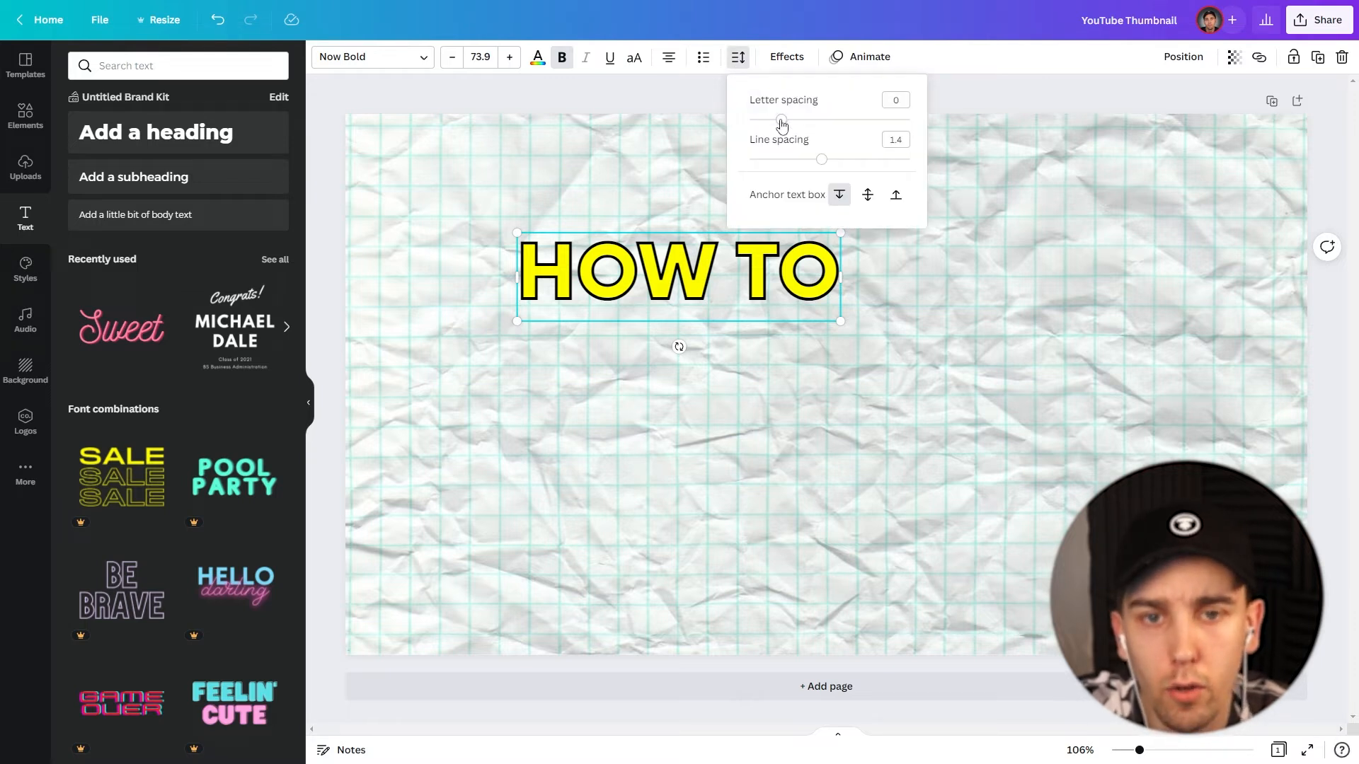
{"action": "left_click_drag", "start_coordinate": [782, 122], "coordinate": [774, 122]}
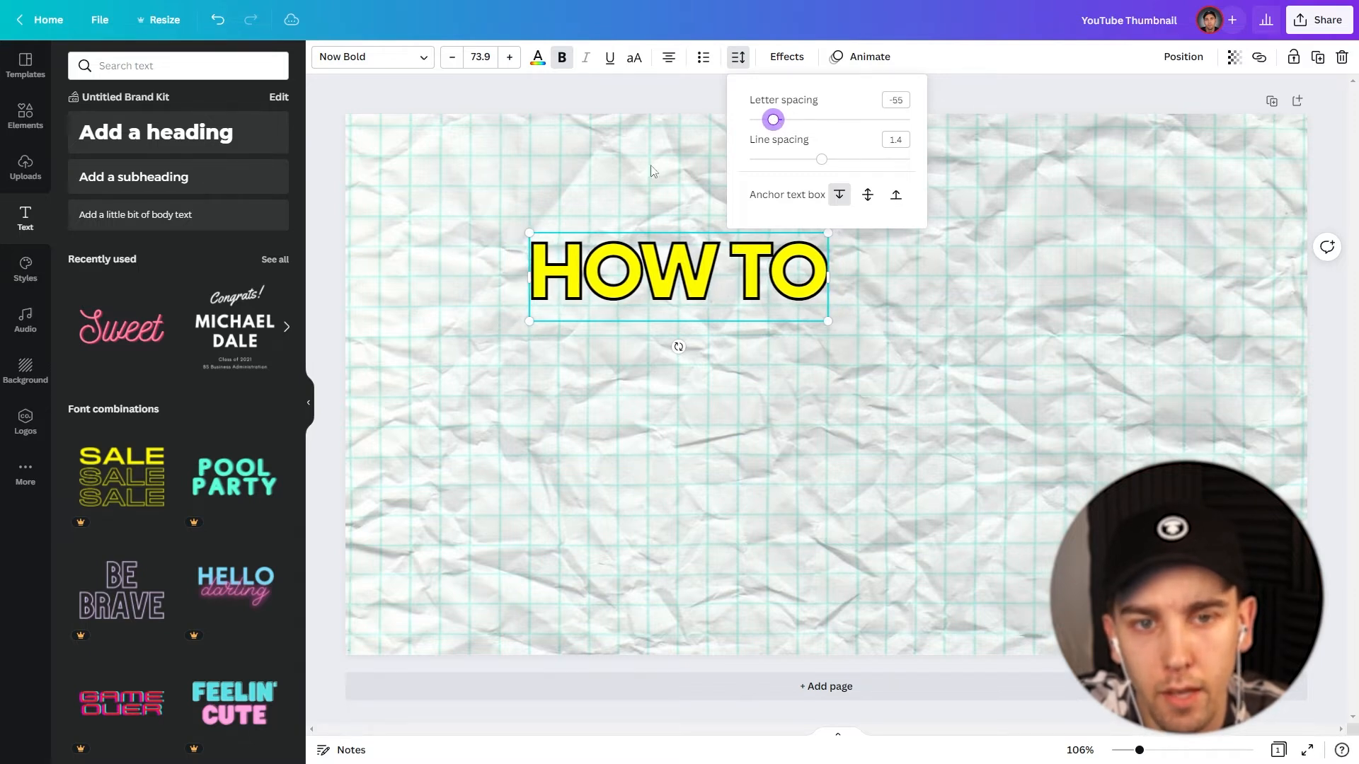
Duplicate the "HOW TO" heading twice and stack the two copies beneath the original, aligned with it
{"action": "left_click", "coordinate": [431, 282]}
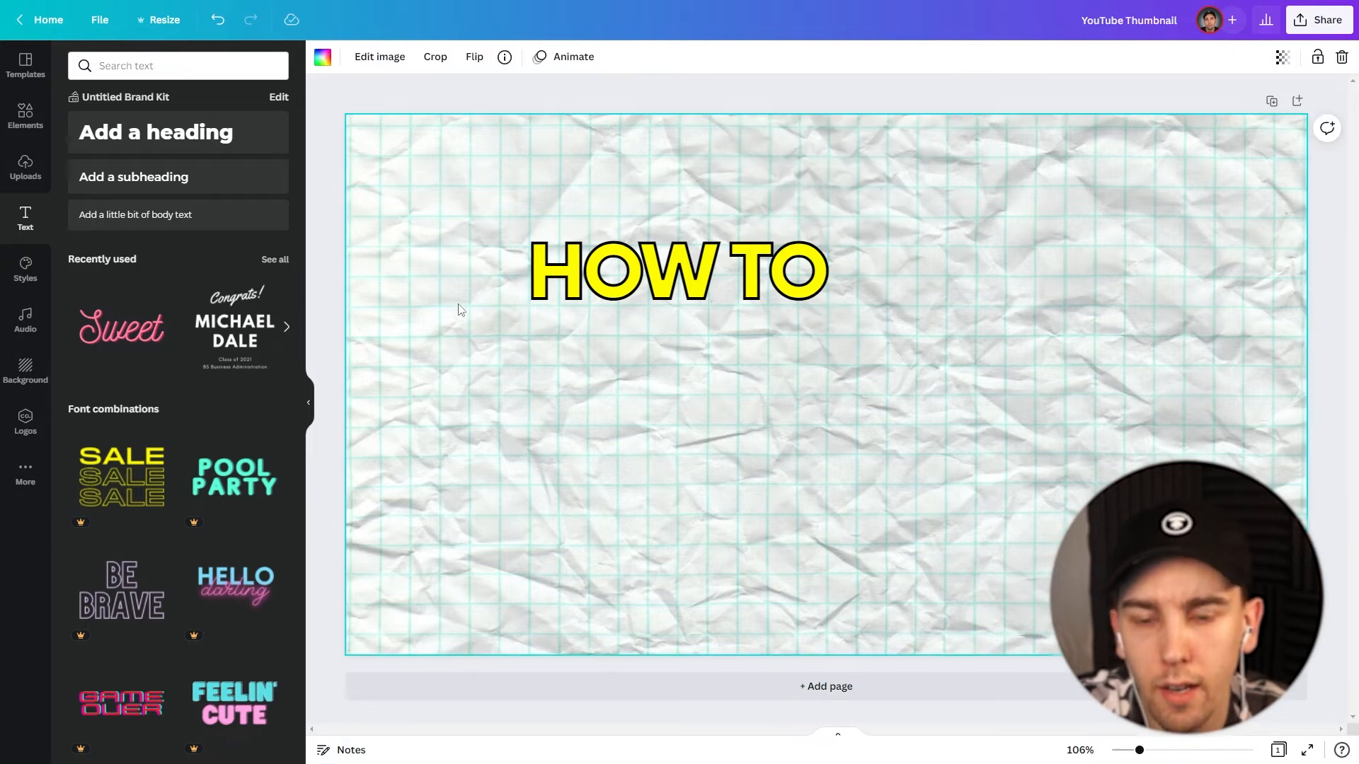
{"action": "left_click", "coordinate": [326, 309]}
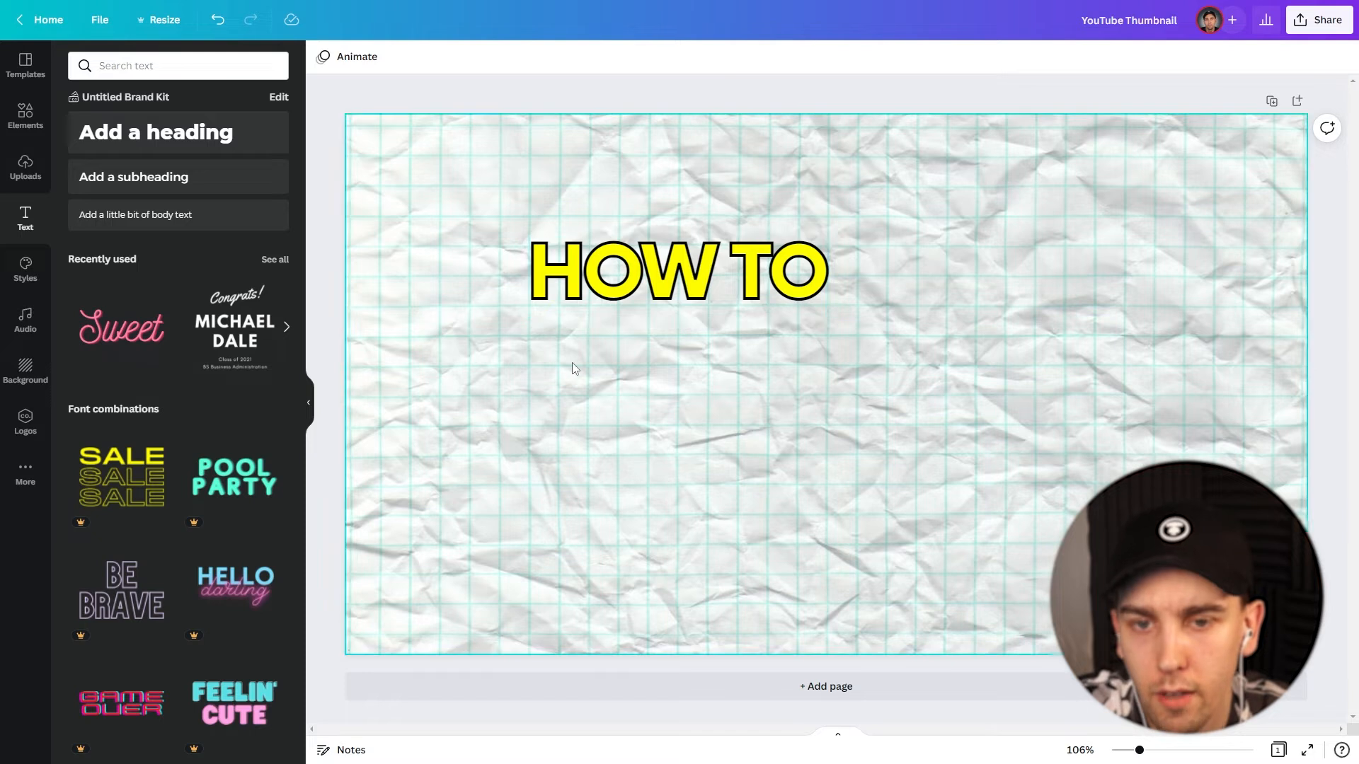
{"action": "left_click", "coordinate": [308, 402]}
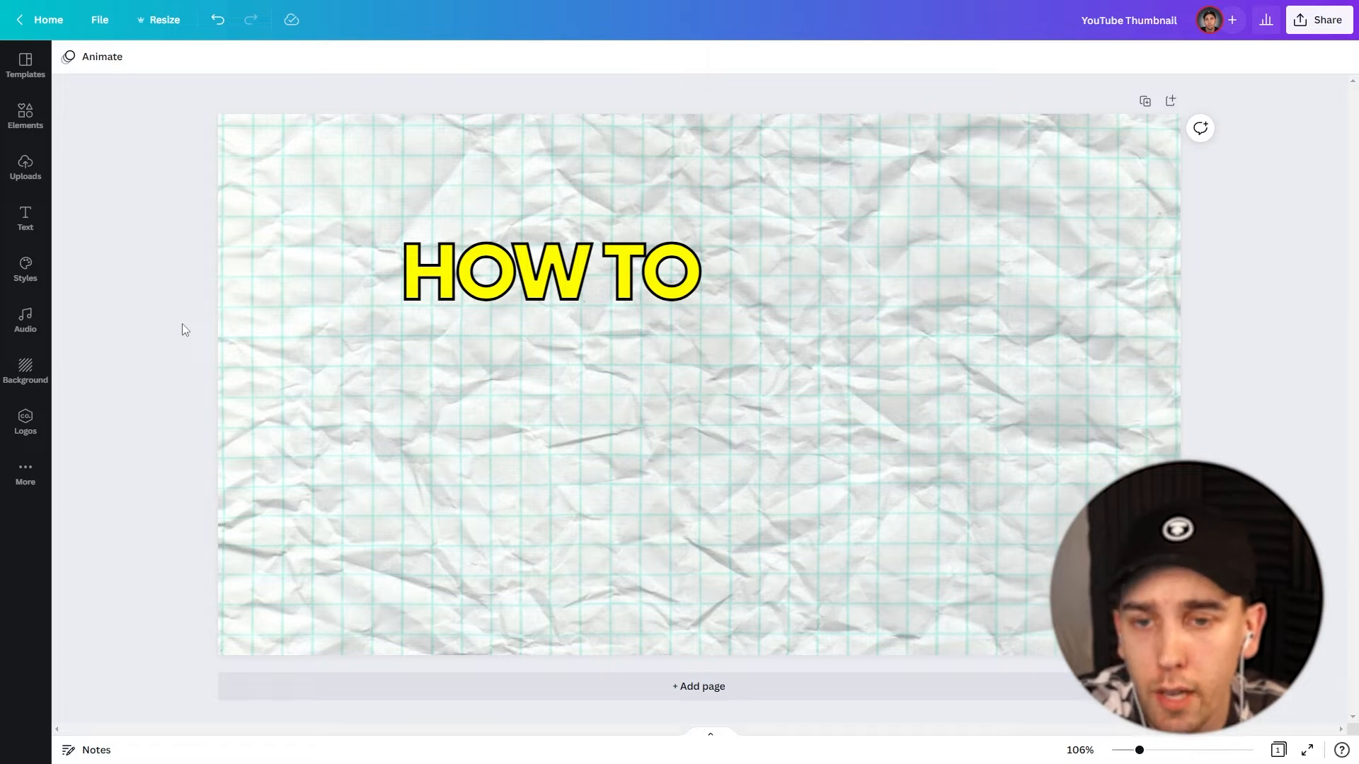
{"action": "left_click", "coordinate": [489, 279]}
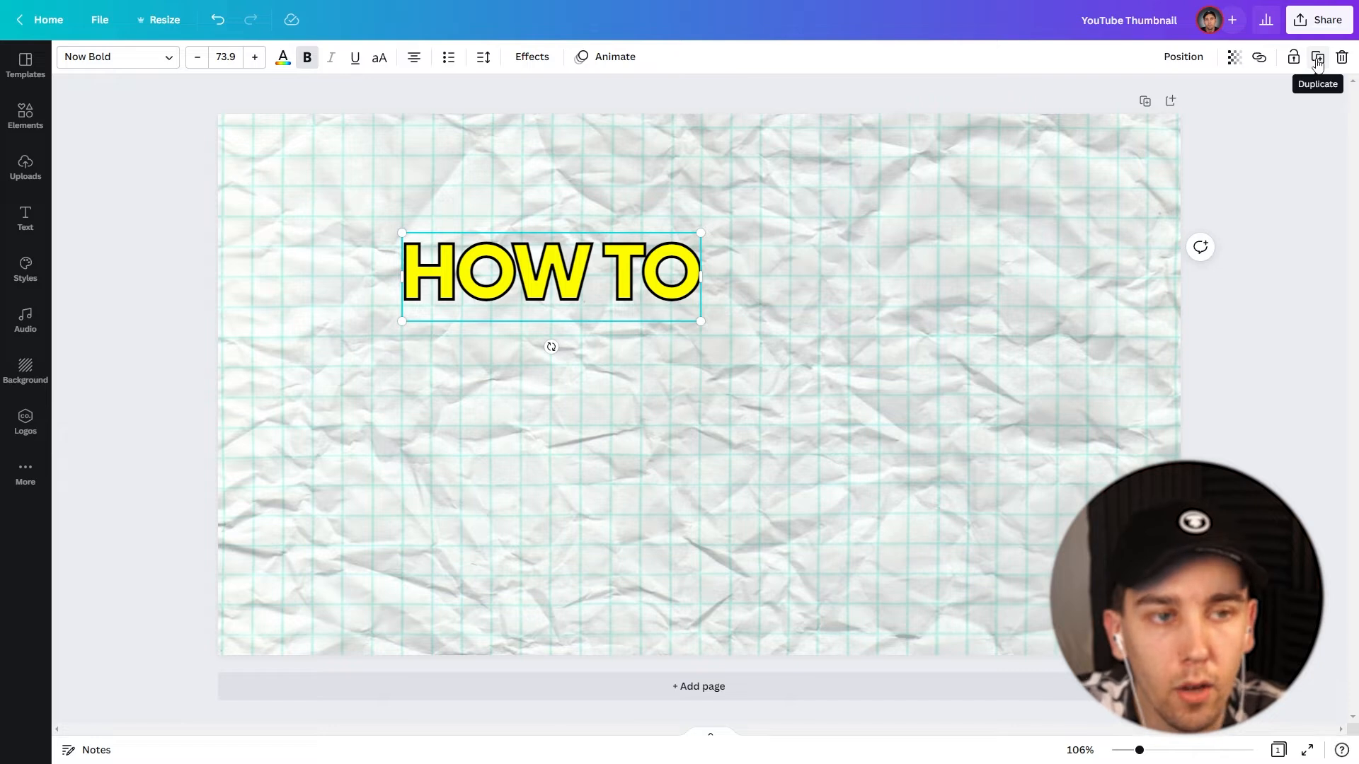
{"action": "left_click", "coordinate": [1318, 59]}
{"action": "left_click", "coordinate": [1318, 60]}
{"action": "left_click_drag", "start_coordinate": [577, 317], "coordinate": [548, 472]}
{"action": "left_click_drag", "start_coordinate": [580, 289], "coordinate": [564, 354]}
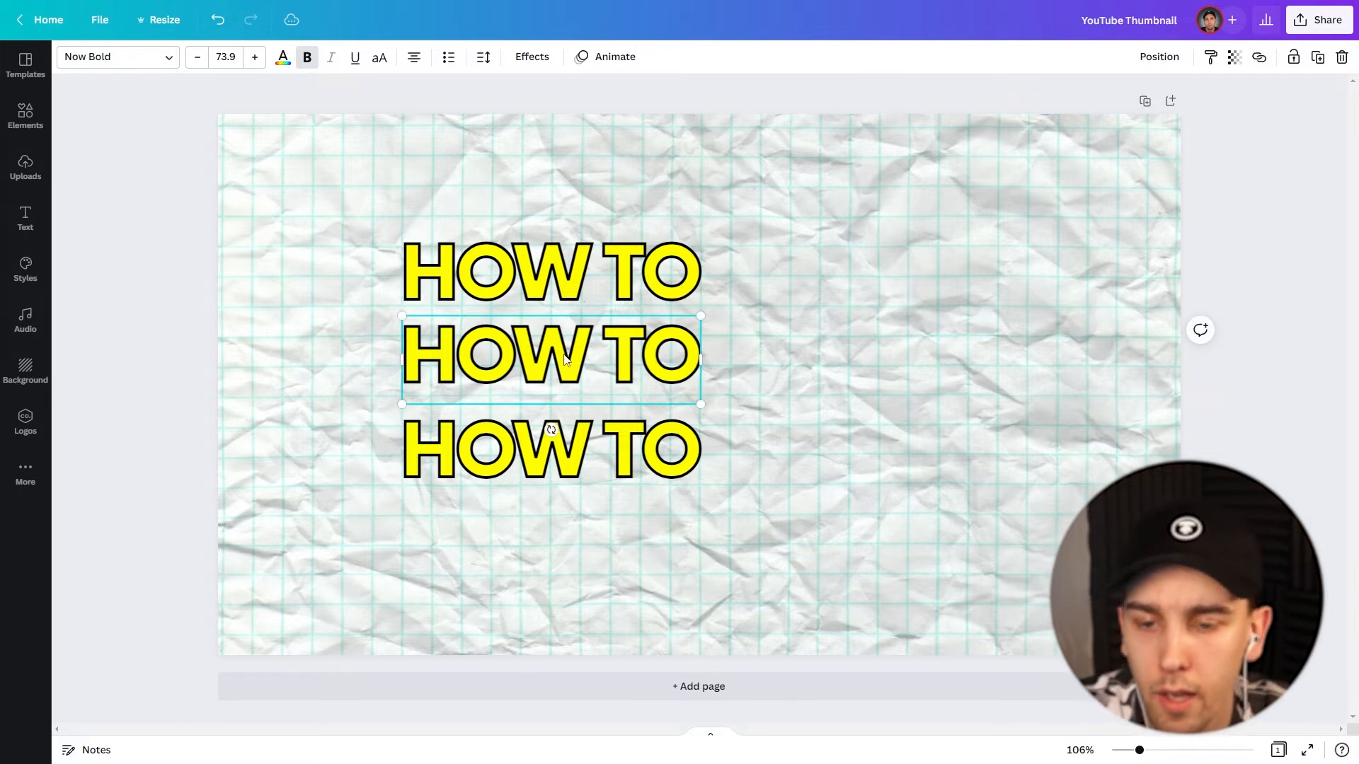
Replace the middle copy's text with "DESIGN THUMBNAILS" and widen its text box so it fits on one line
{"action": "triple_click", "coordinate": [564, 357]}
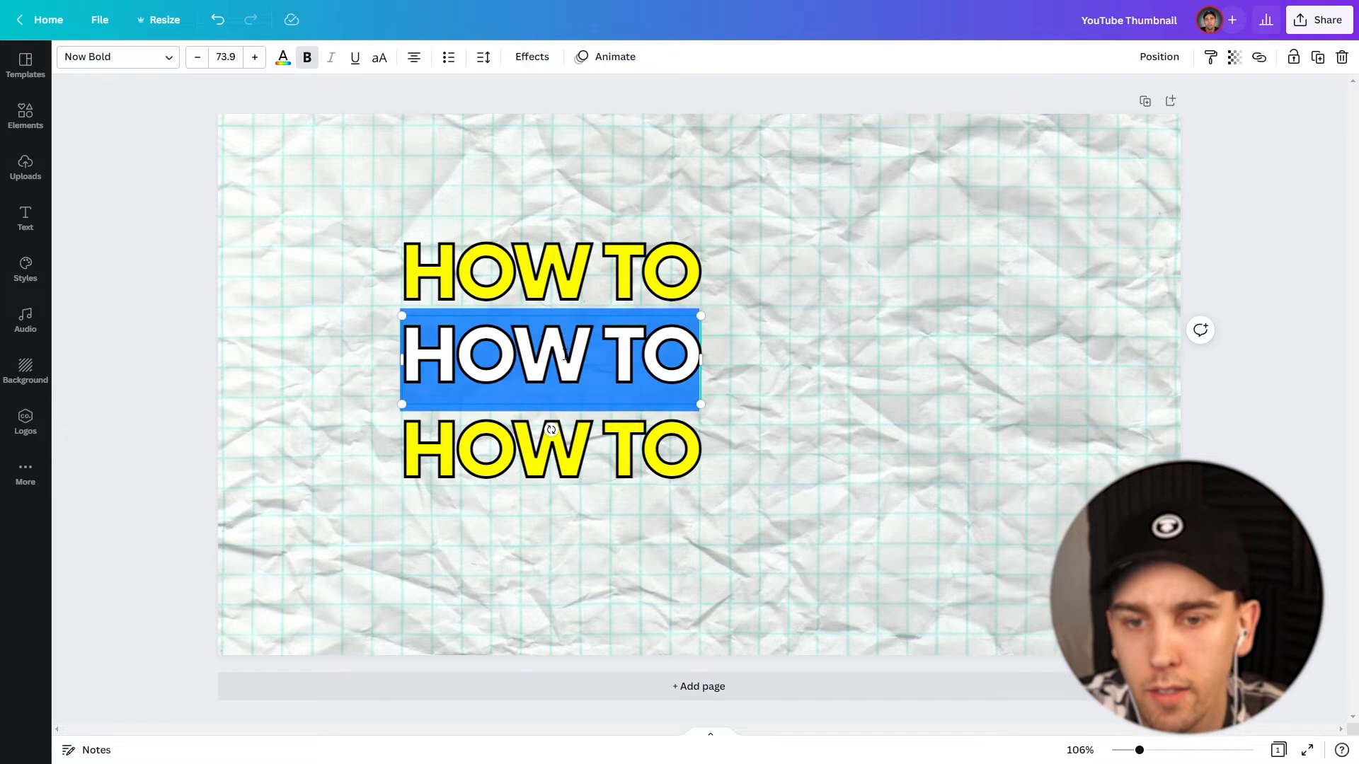
{"action": "type", "text": "DESIG"}
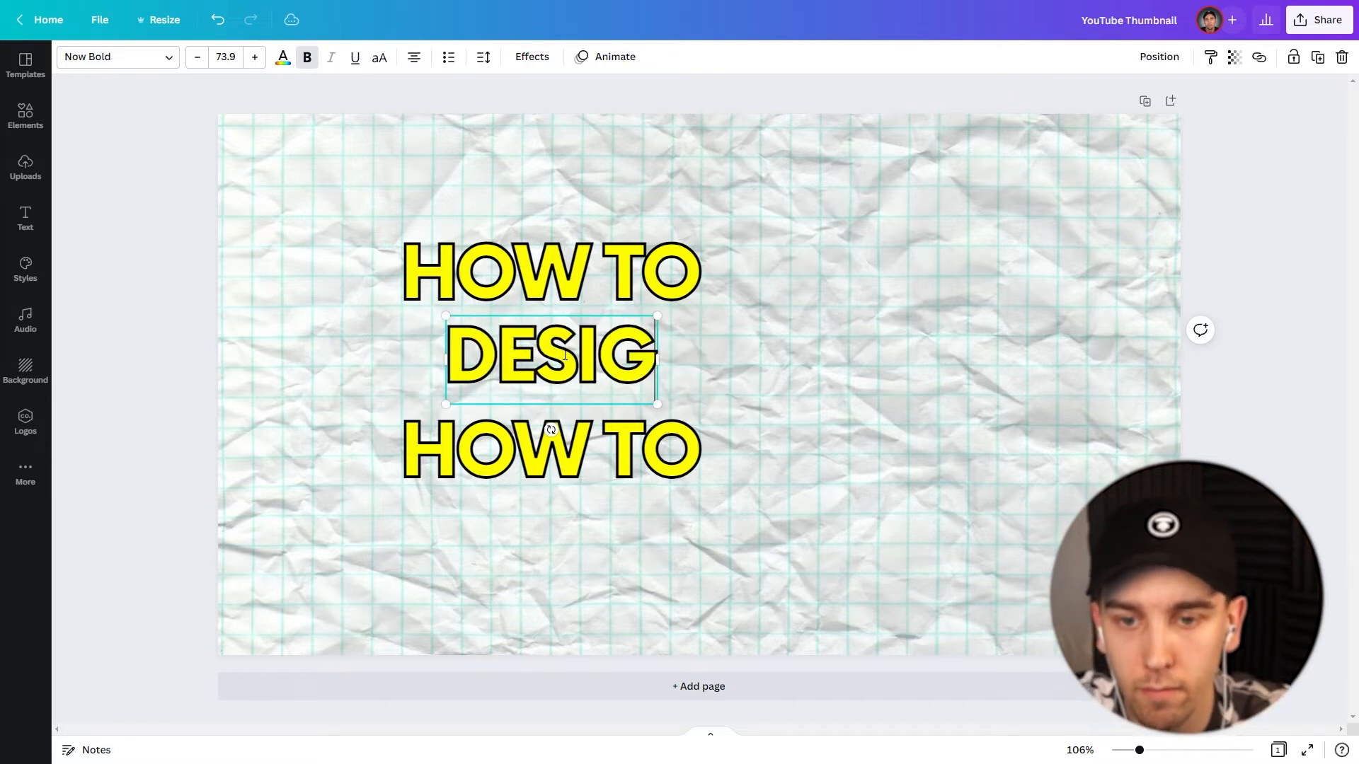
{"action": "type", "text": "N THUMBNAILS"}
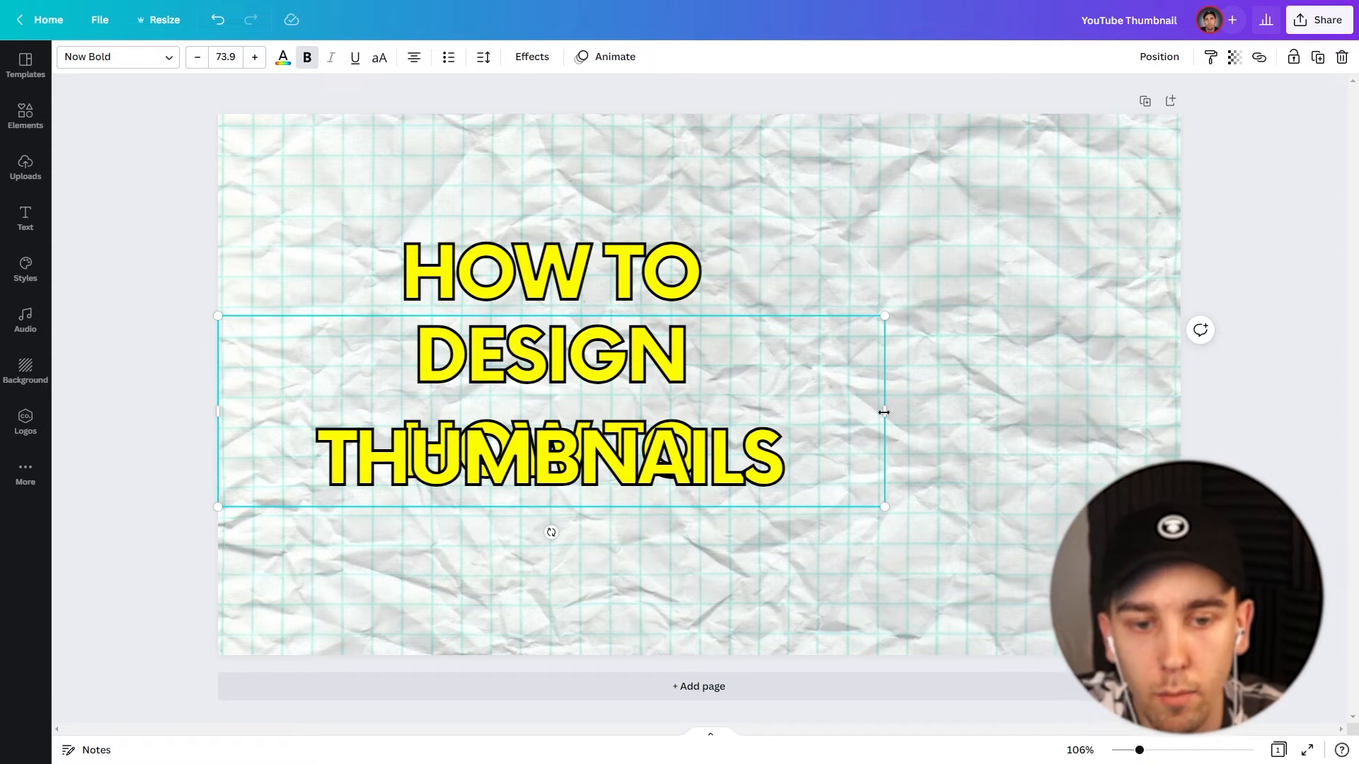
{"action": "left_click_drag", "start_coordinate": [886, 411], "coordinate": [994, 412]}
{"action": "left_click", "coordinate": [979, 515]}
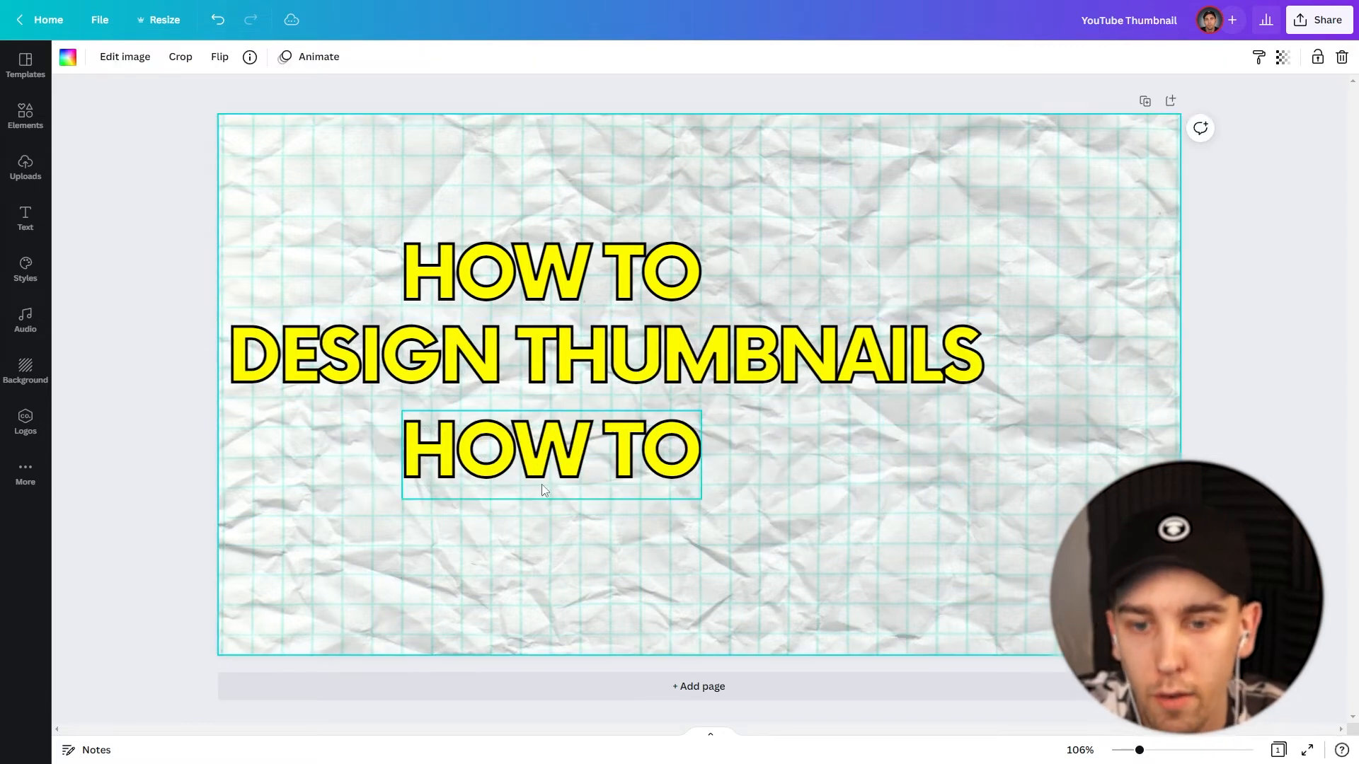
Replace the lowest copy's text with "IN CANVA"
{"action": "double_click", "coordinate": [572, 457]}
{"action": "type", "text": "IN CANVA"}
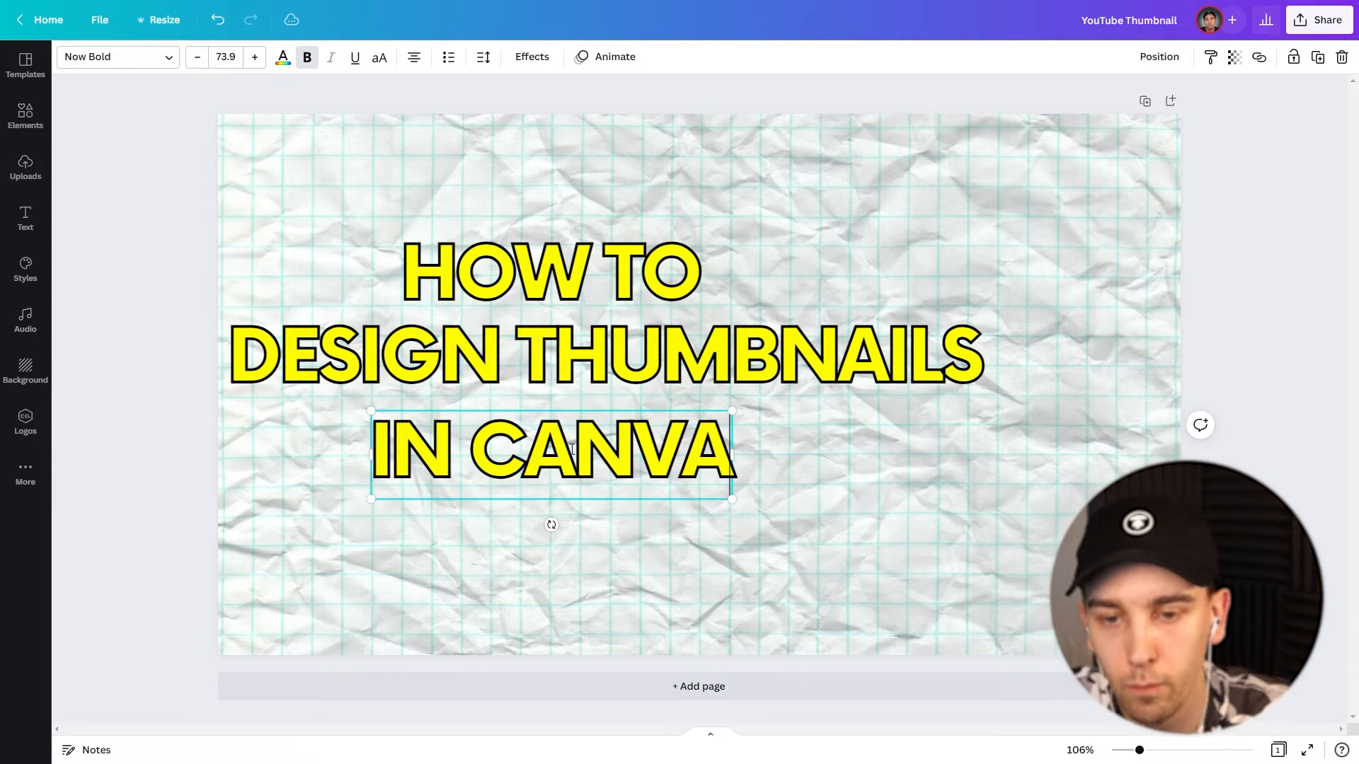
{"action": "left_click", "coordinate": [706, 563]}
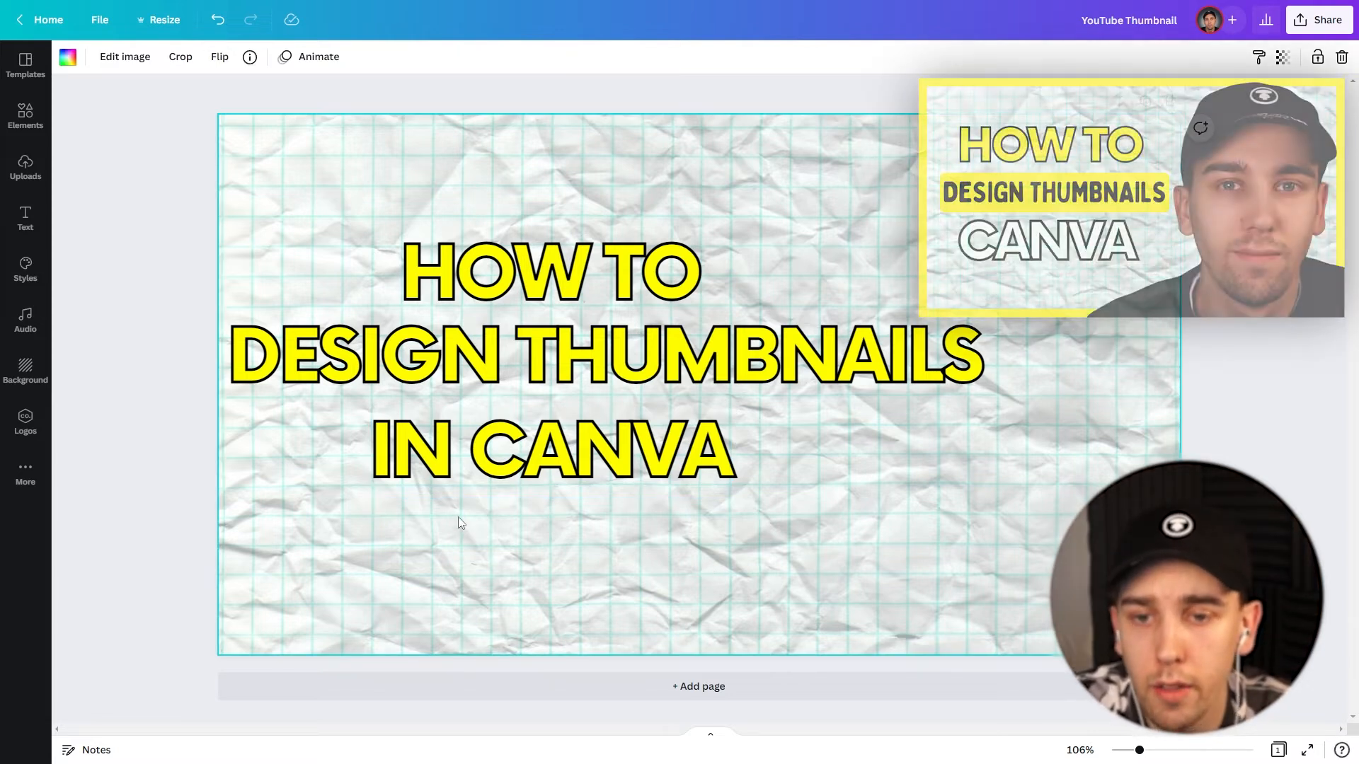
Set the Splice effect colour of the "IN CANVA" line to white and its thickness to 64
{"action": "left_click", "coordinate": [478, 382]}
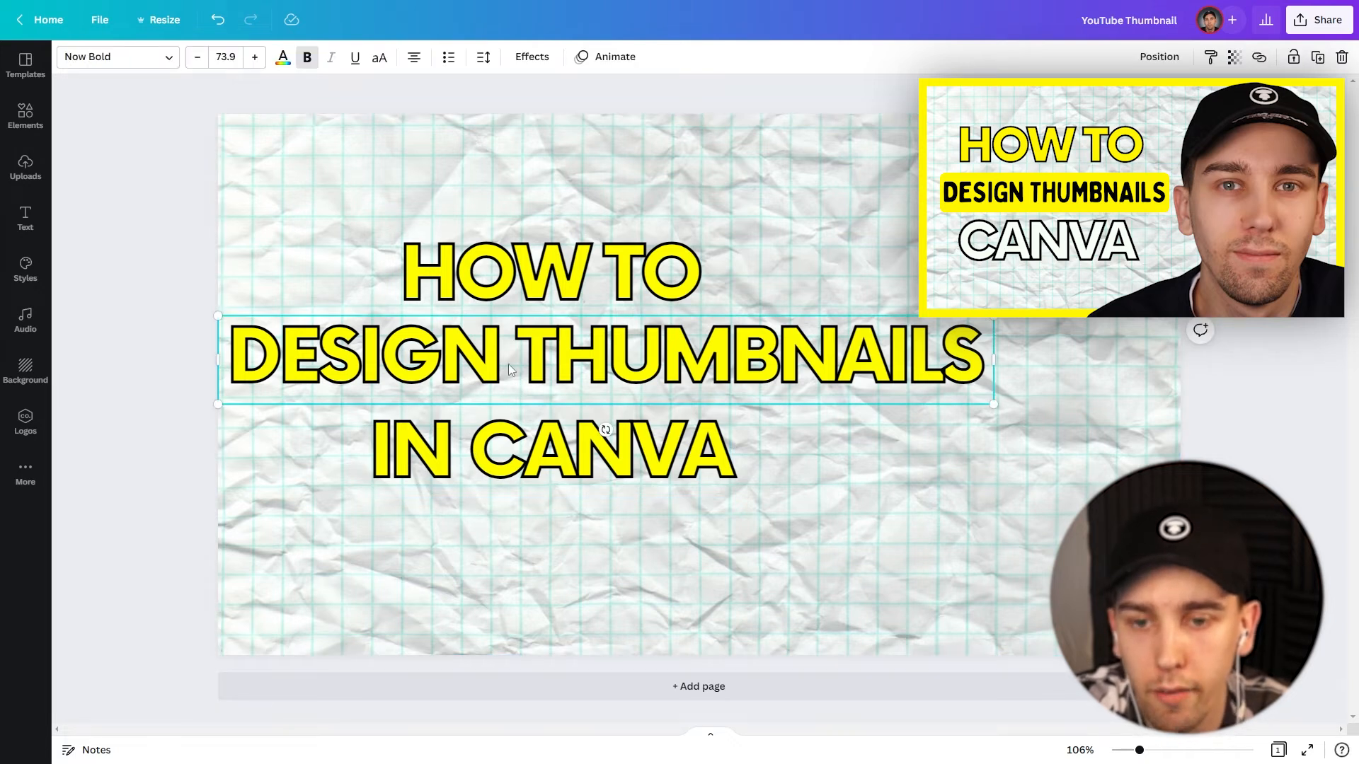
{"action": "left_click", "coordinate": [510, 450]}
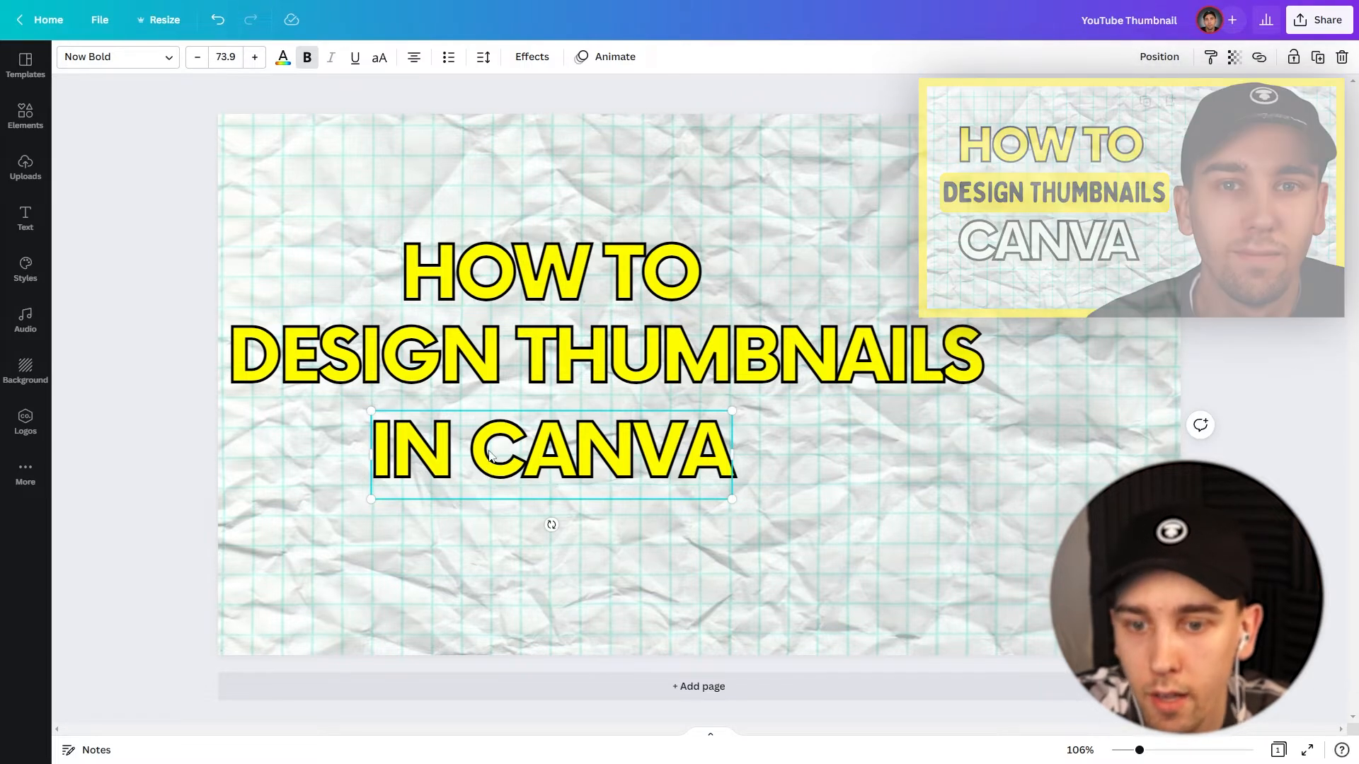
{"action": "left_click", "coordinate": [531, 57]}
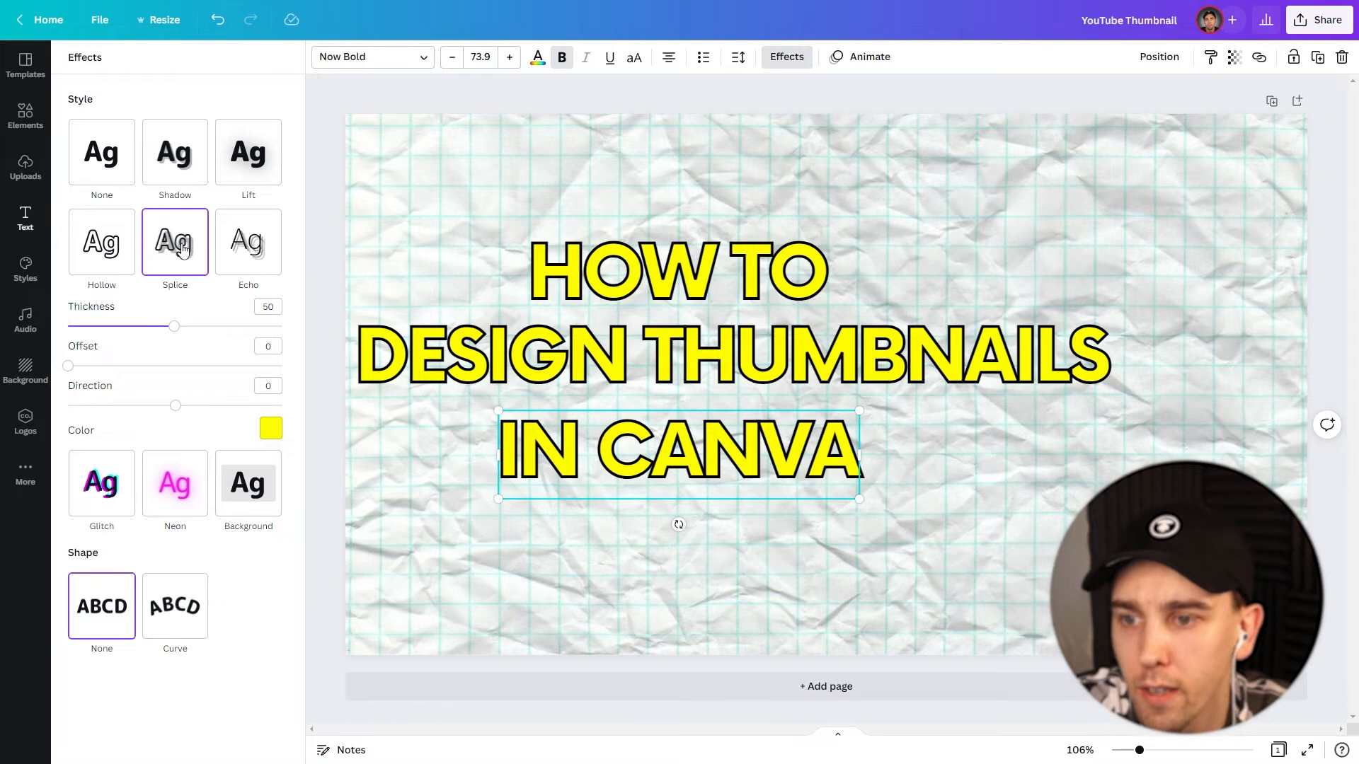
{"action": "left_click", "coordinate": [269, 429]}
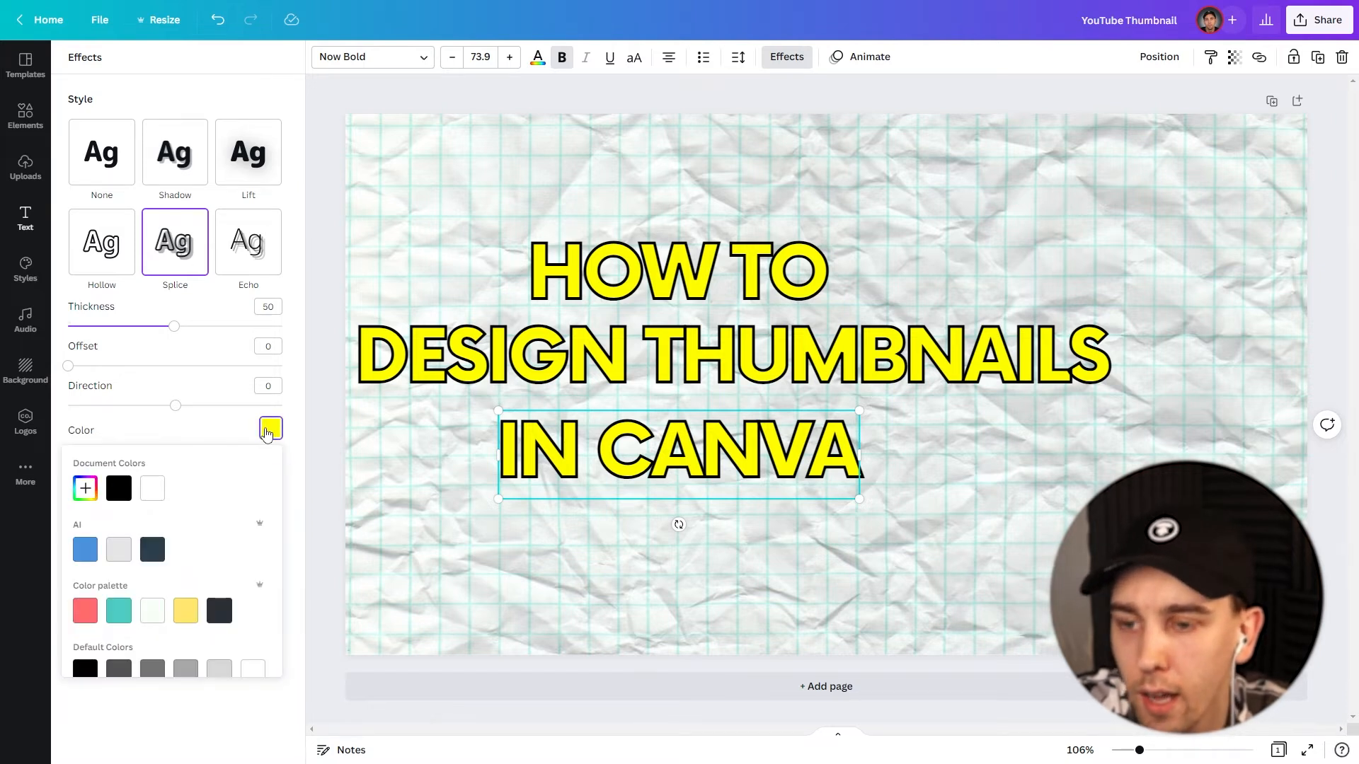
{"action": "left_click", "coordinate": [152, 490]}
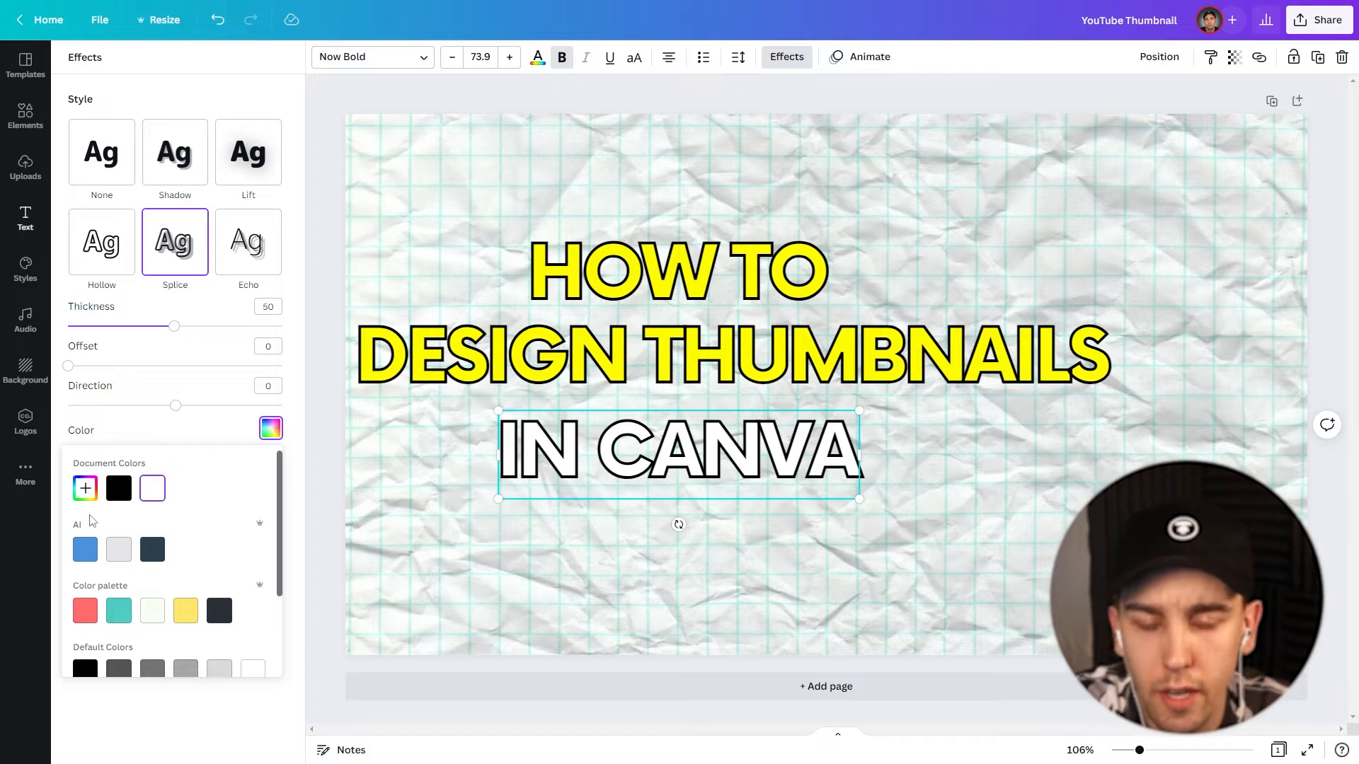
{"action": "left_click", "coordinate": [180, 441]}
{"action": "left_click_drag", "start_coordinate": [175, 327], "coordinate": [206, 334]}
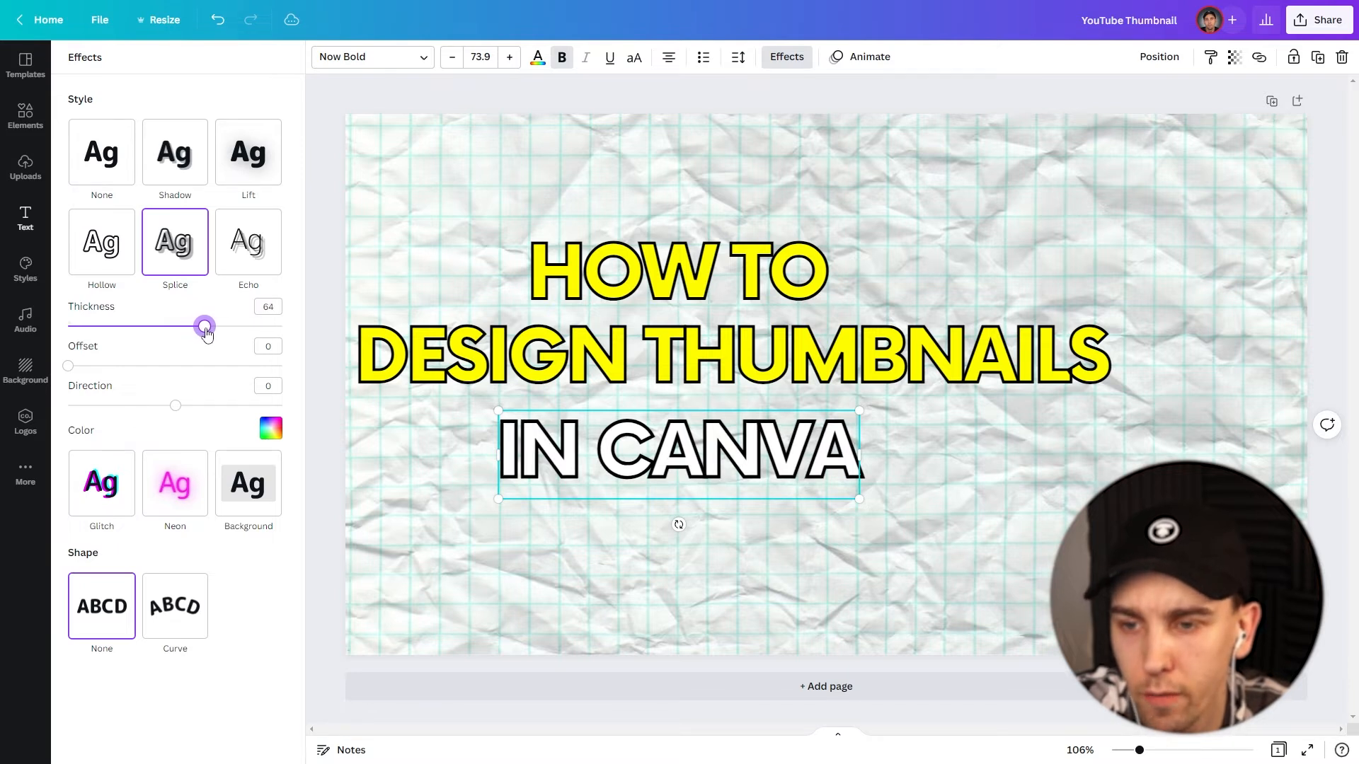
{"action": "left_click", "coordinate": [482, 558]}
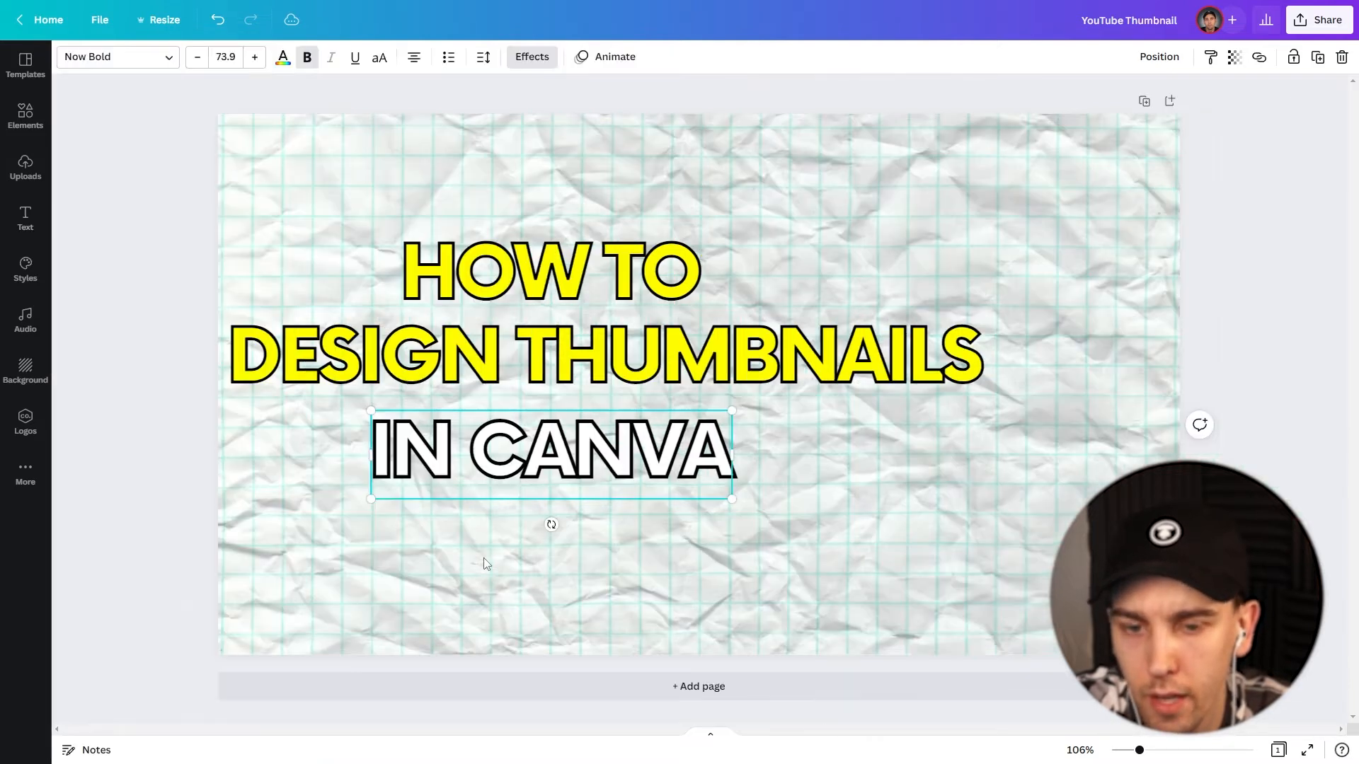
{"action": "key", "text": "Escape"}
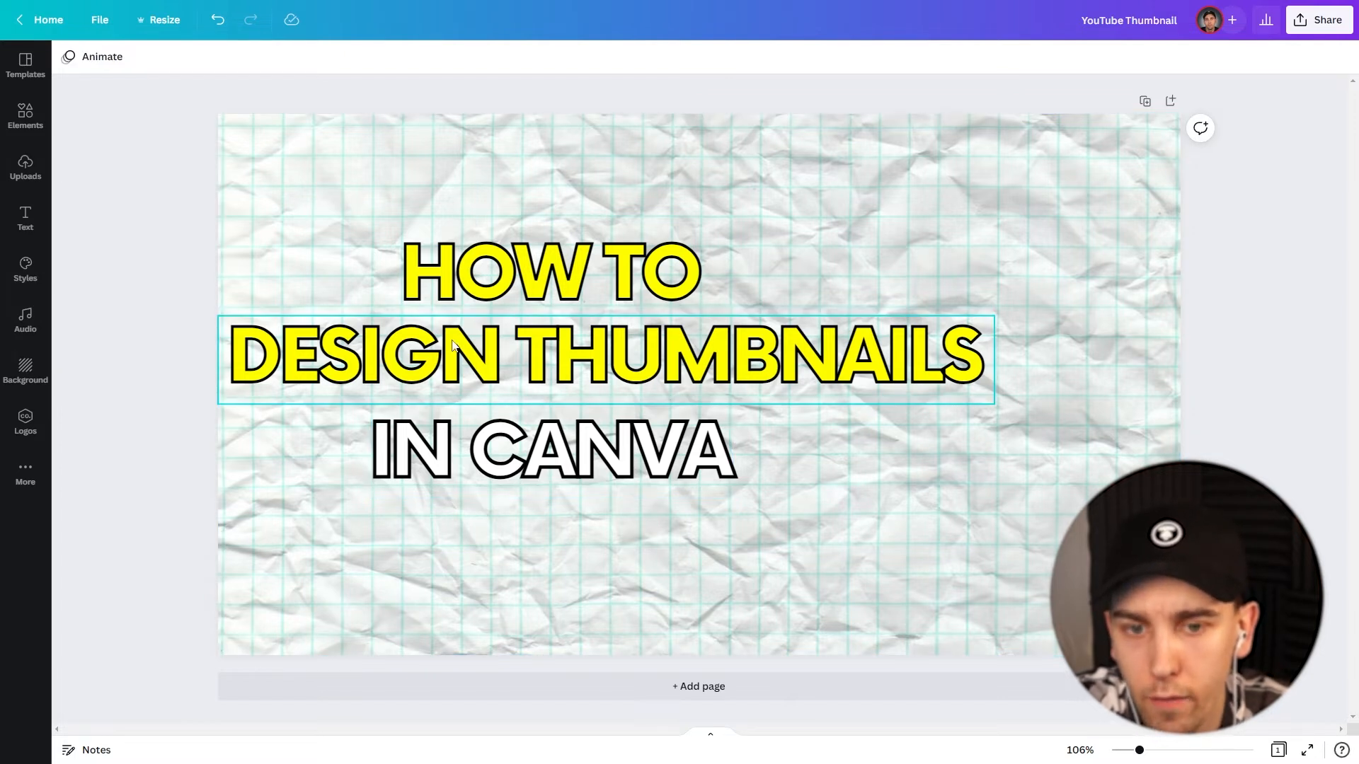
Apply the yellow Background effect to the "DESIGN THUMBNAILS" line and reduce its roundness and spread
{"action": "left_click", "coordinate": [421, 360]}
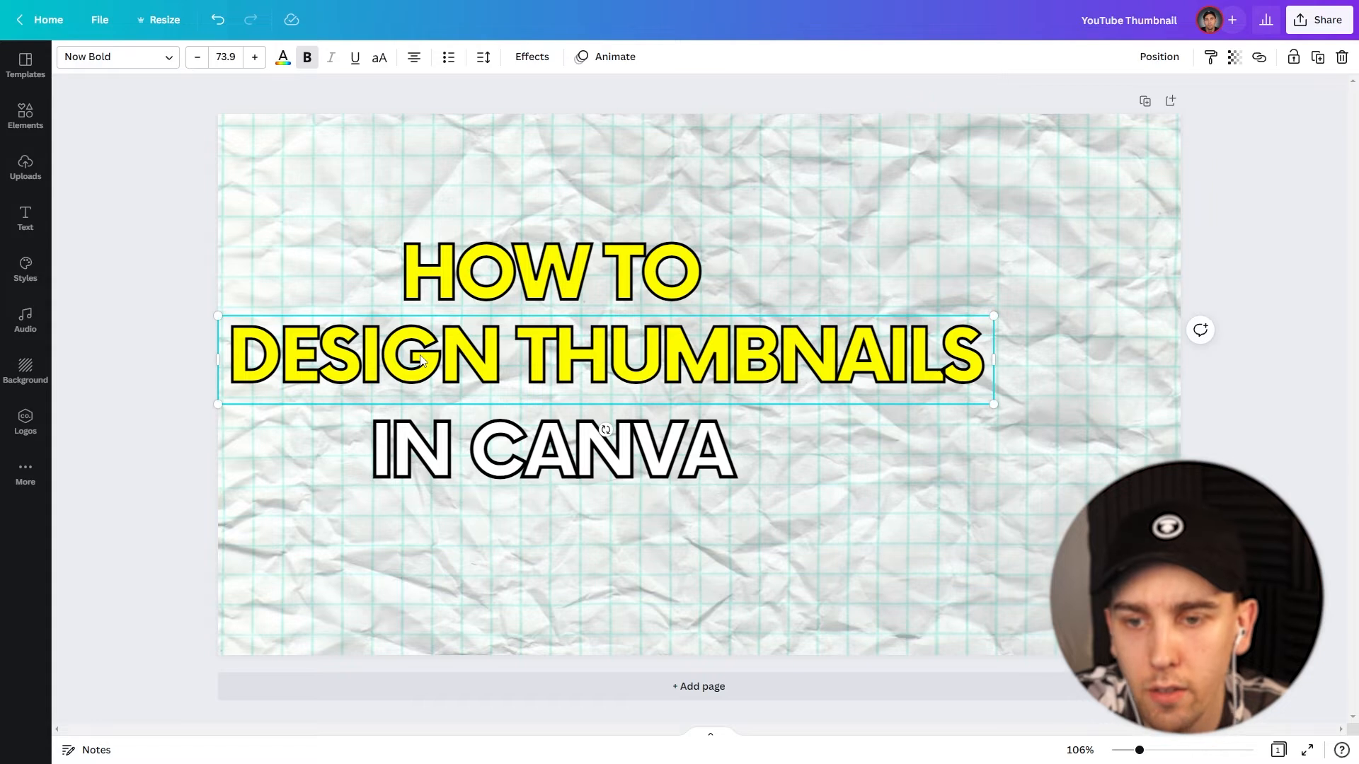
{"action": "left_click", "coordinate": [533, 57]}
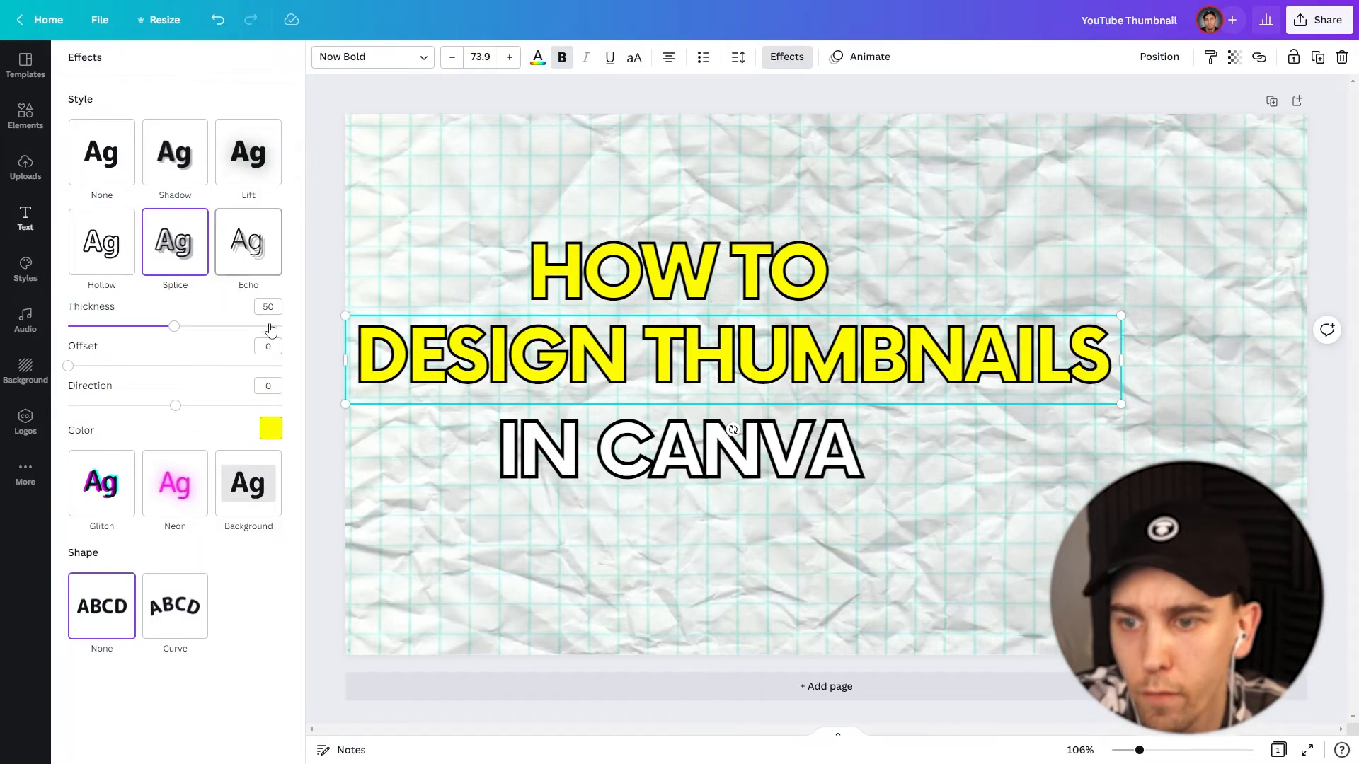
{"action": "left_click", "coordinate": [251, 501]}
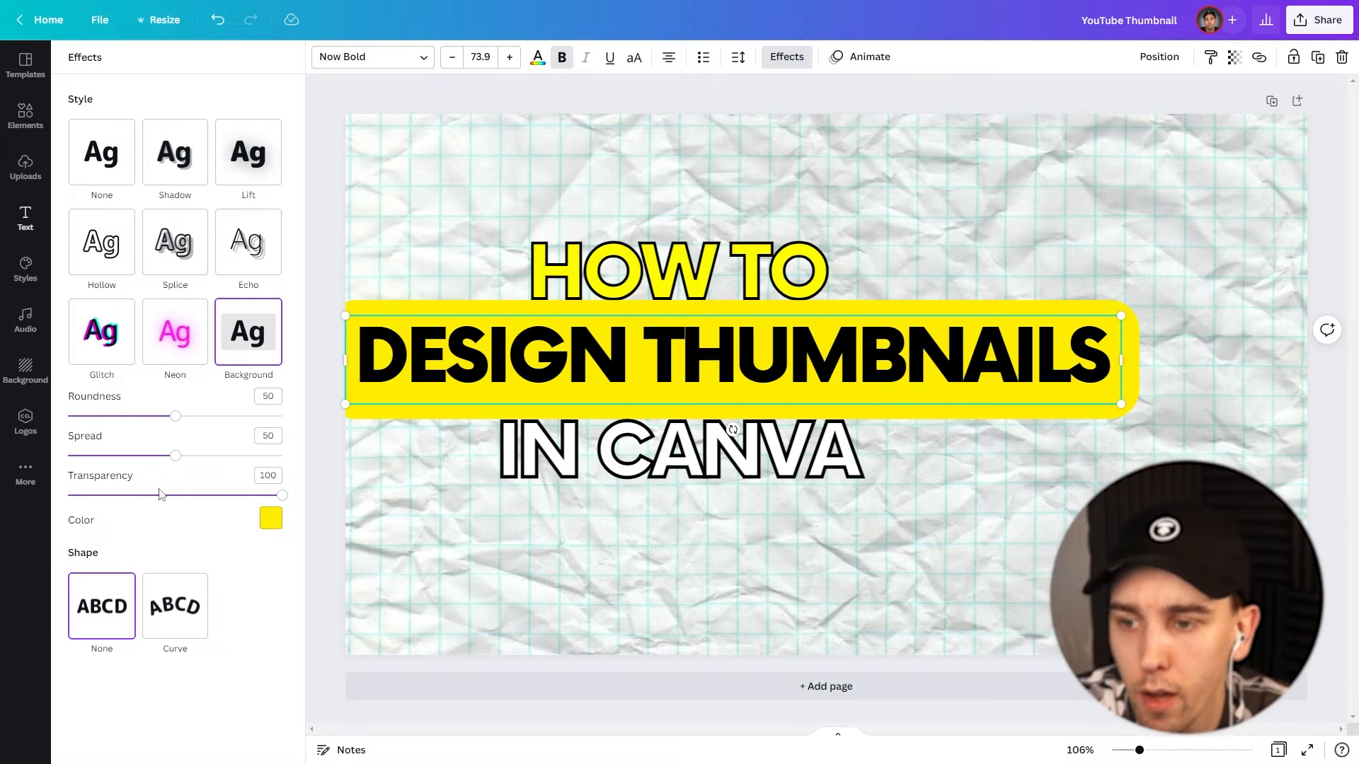
{"action": "left_click_drag", "start_coordinate": [175, 416], "coordinate": [103, 460]}
{"action": "left_click", "coordinate": [440, 542]}
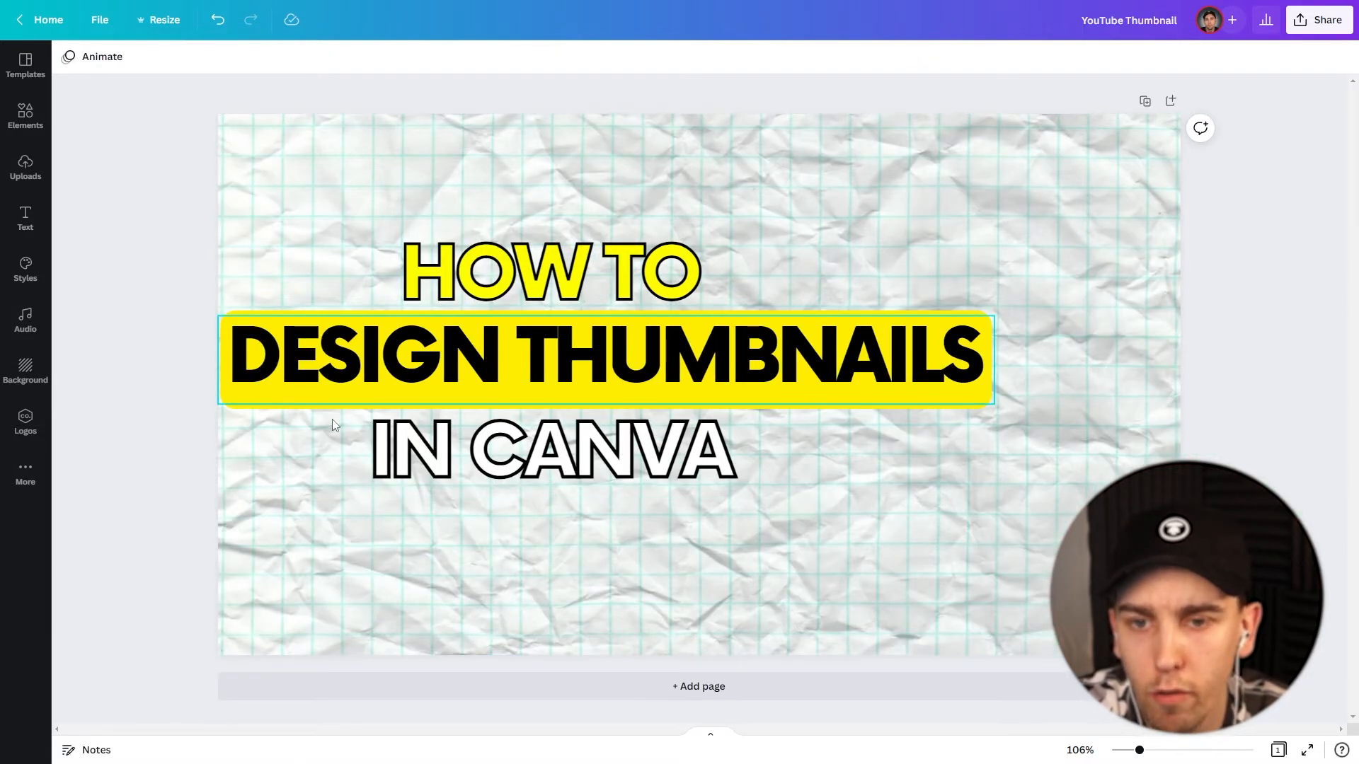
Change the font of the "DESIGN THUMBNAILS" line to Bobby Jones Soft
{"action": "left_click", "coordinate": [410, 363]}
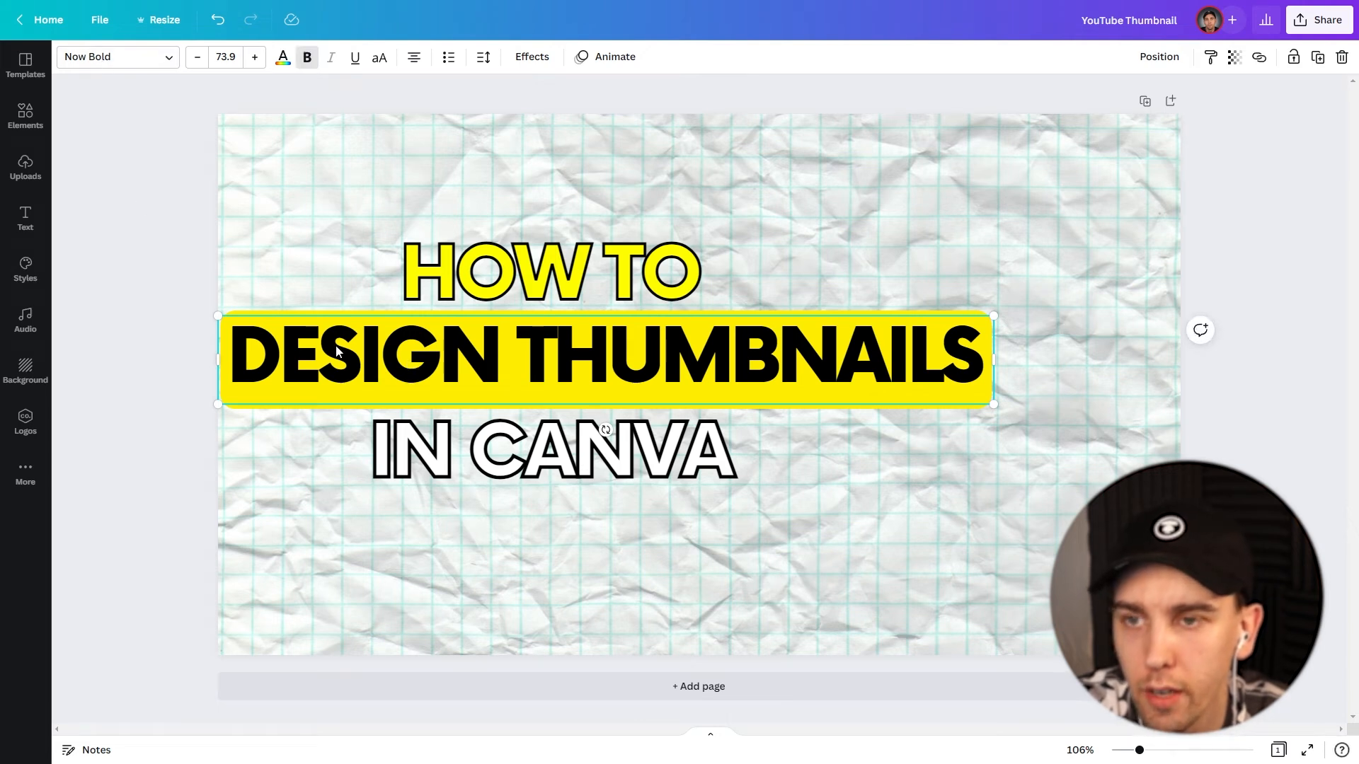
{"action": "left_click", "coordinate": [126, 60]}
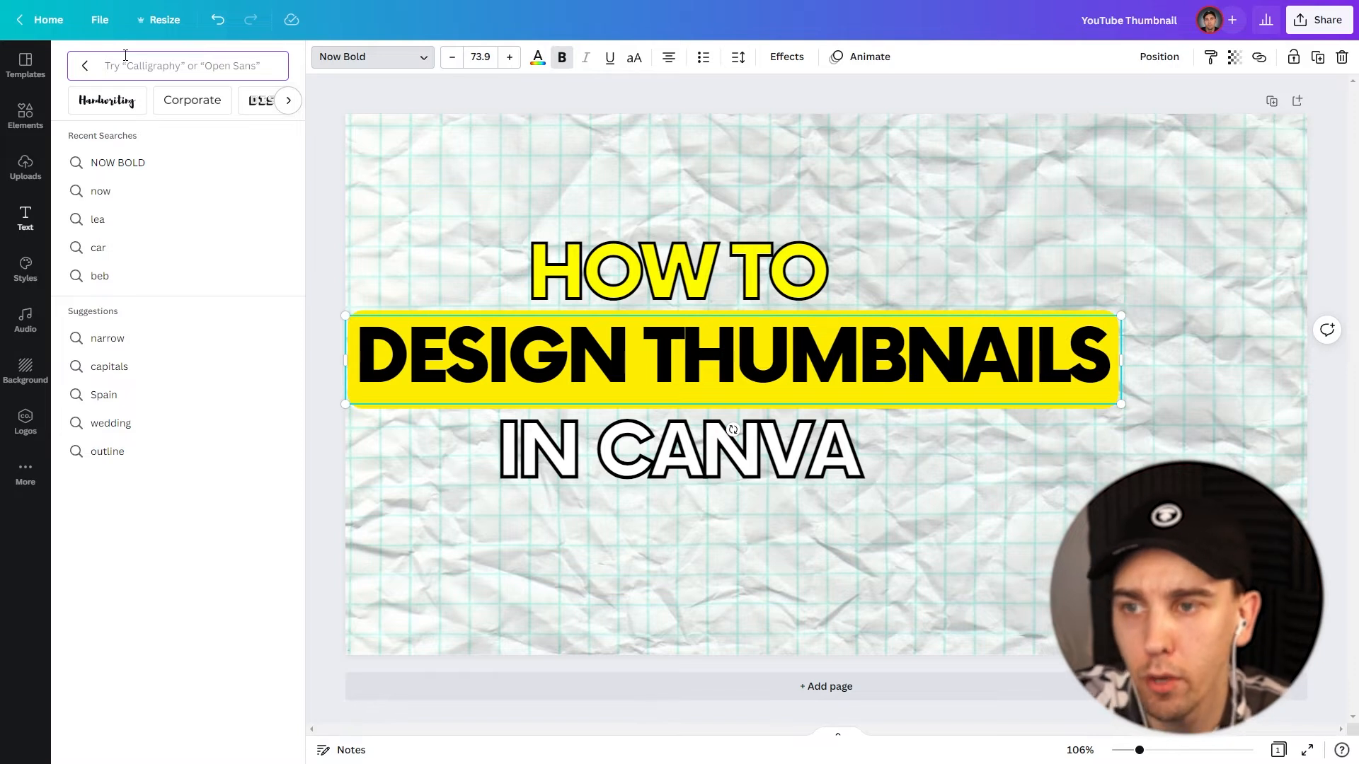
{"action": "type", "text": "BOBBY"}
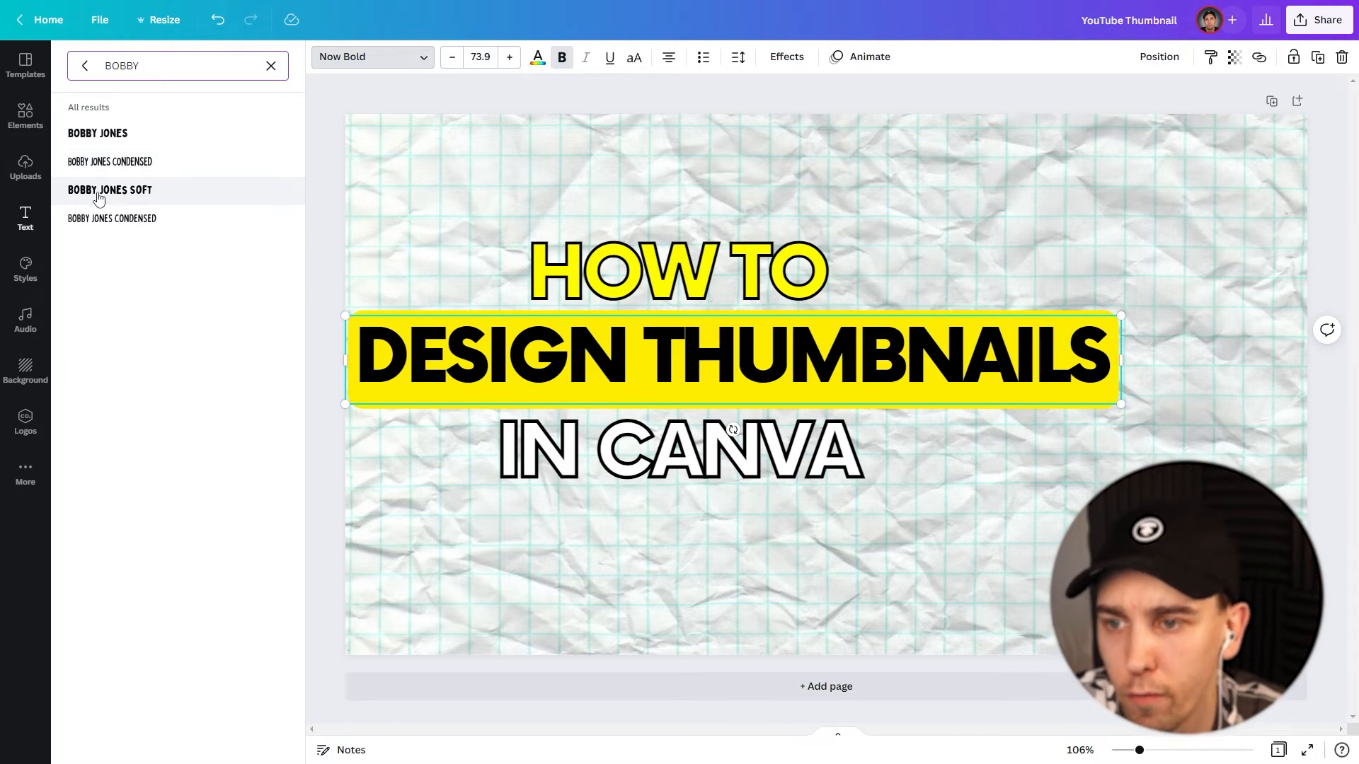
{"action": "left_click", "coordinate": [99, 191]}
{"action": "left_click", "coordinate": [450, 572]}
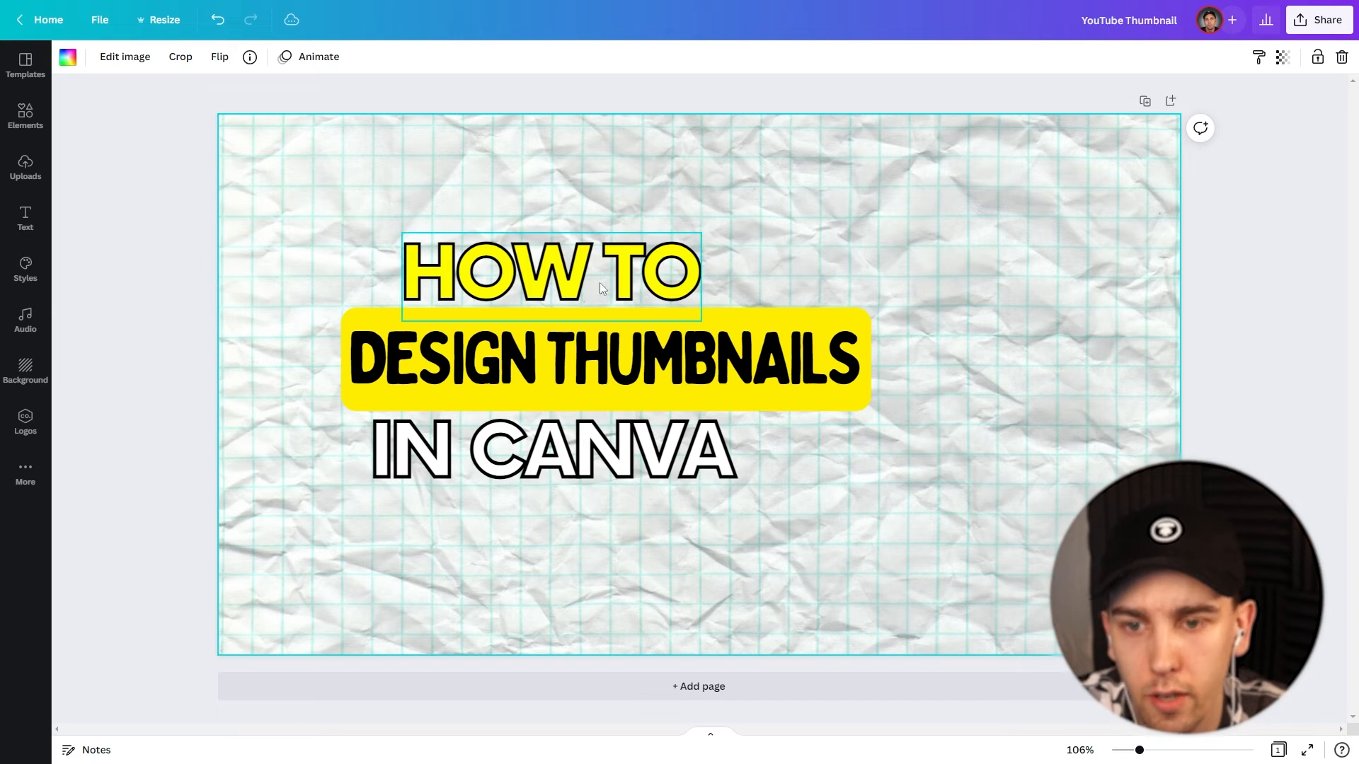
Narrow the "DESIGN THUMBNAILS" text box to a width of about 691 and centre it under "HOW TO"
{"action": "left_click", "coordinate": [545, 361]}
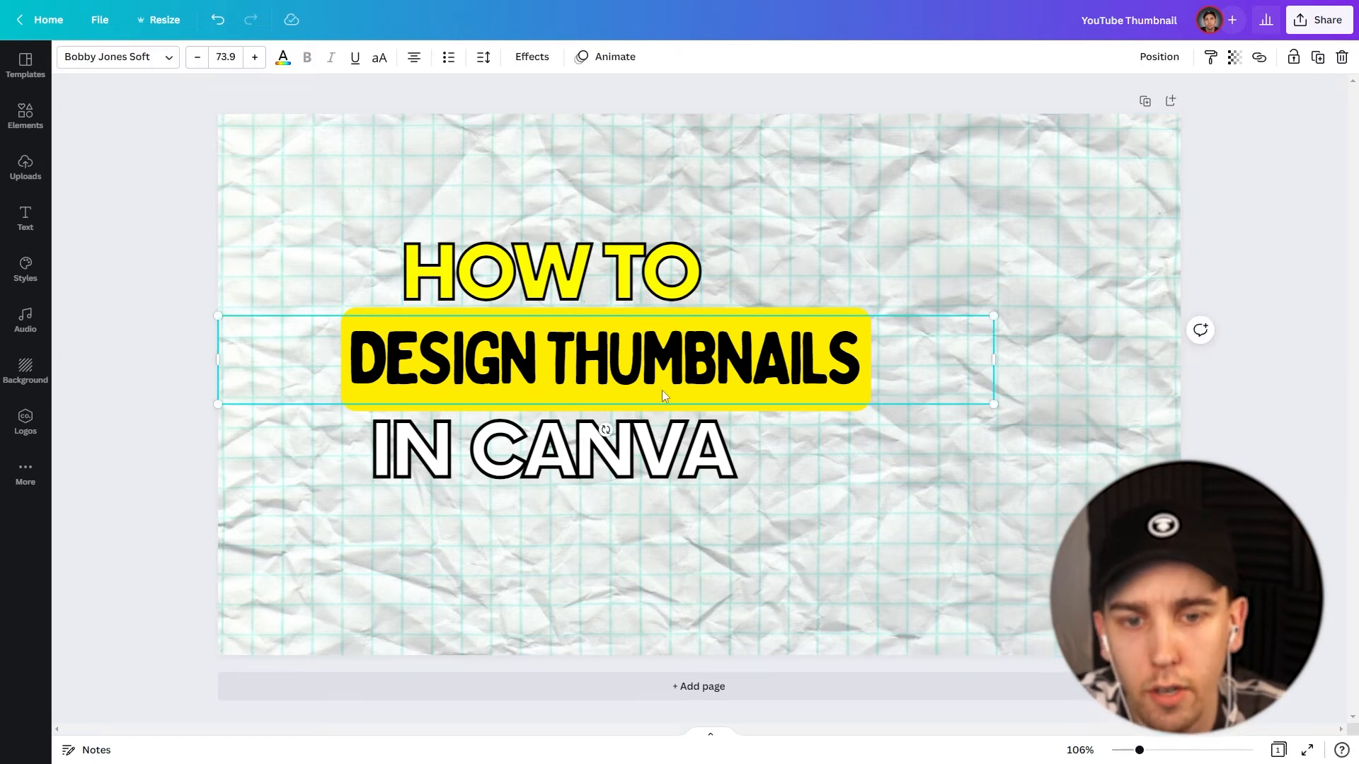
{"action": "left_click_drag", "start_coordinate": [1001, 370], "coordinate": [737, 370]}
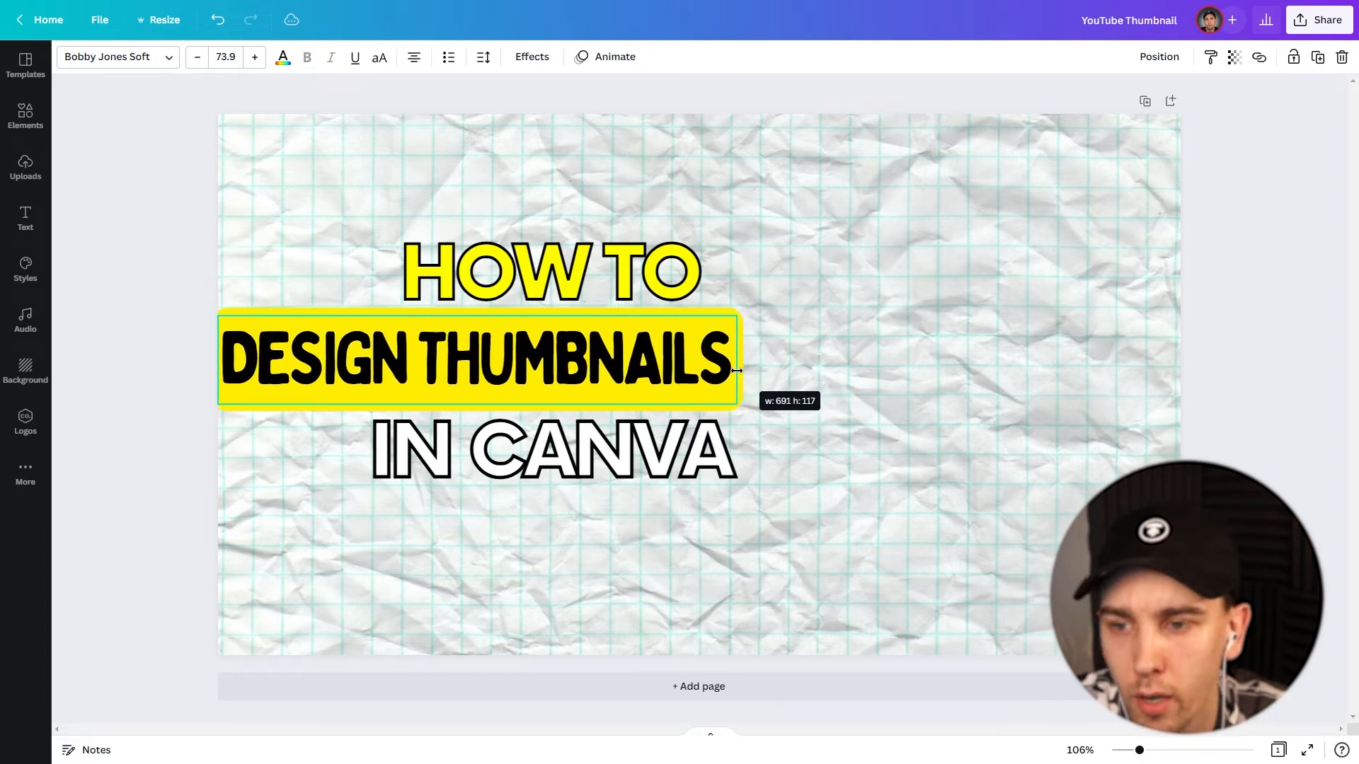
{"action": "left_click_drag", "start_coordinate": [560, 352], "coordinate": [630, 352]}
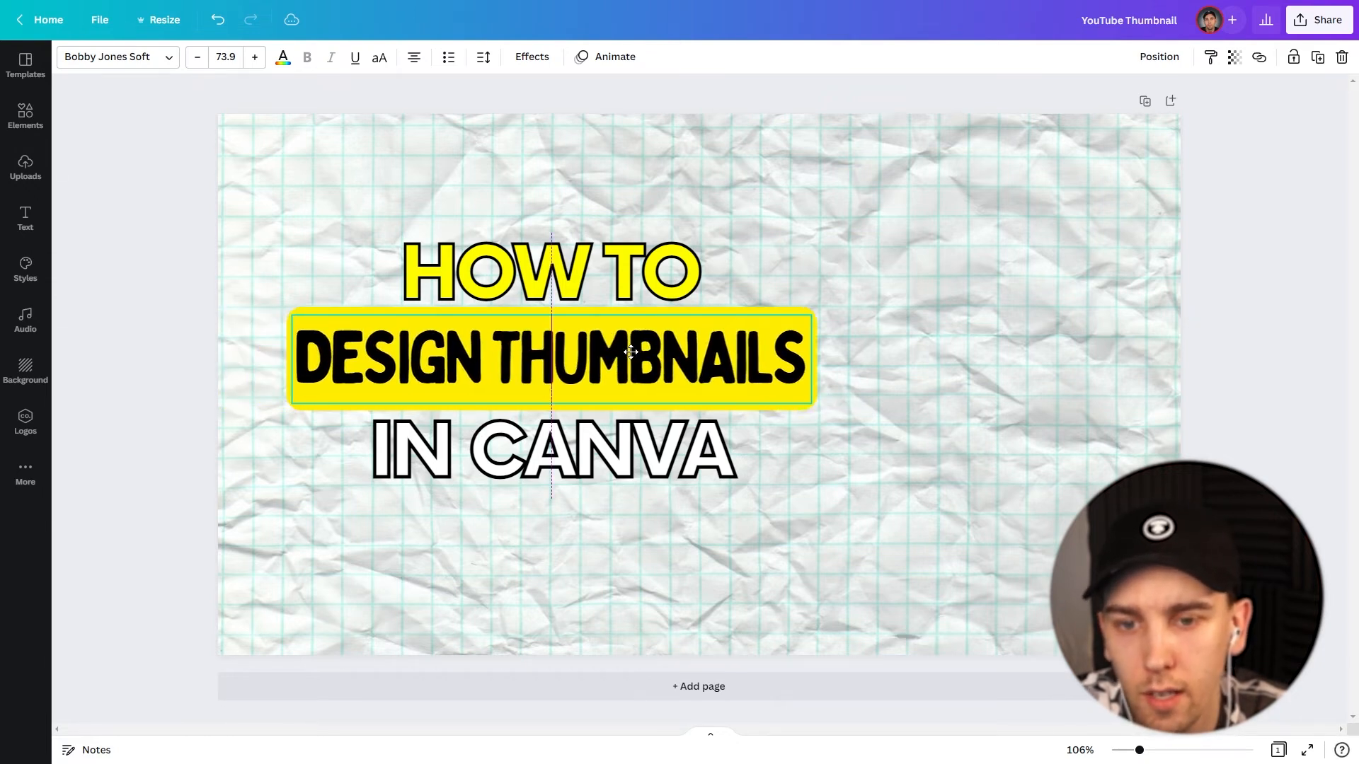
{"action": "left_click", "coordinate": [601, 531]}
Move "IN CANVA" slightly down and "HOW TO" slightly up to even the gaps around the yellow "DESIGN THUMBNAILS" bar
{"action": "left_click", "coordinate": [569, 469]}
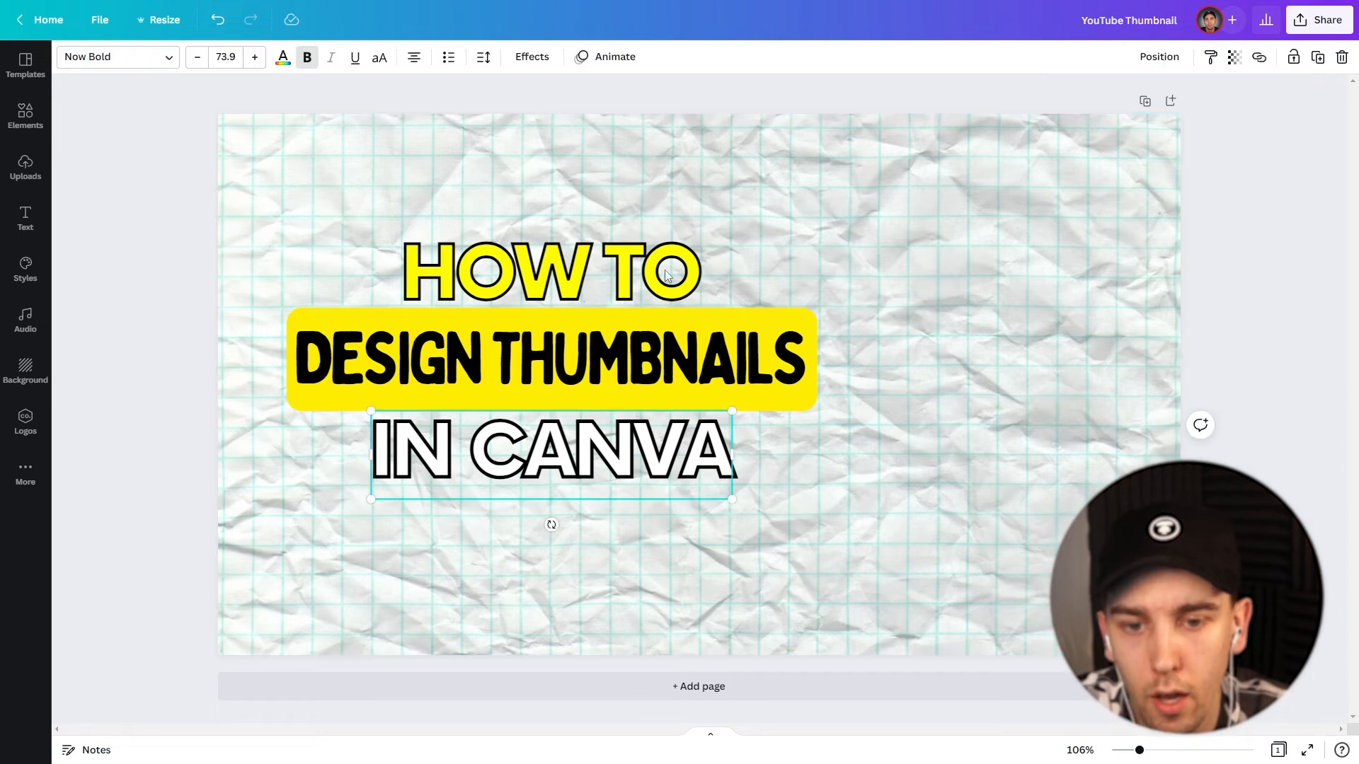
{"action": "left_click", "coordinate": [548, 606]}
{"action": "left_click_drag", "start_coordinate": [490, 439], "coordinate": [498, 434]}
{"action": "left_click_drag", "start_coordinate": [525, 272], "coordinate": [525, 267]}
{"action": "left_click", "coordinate": [467, 544]}
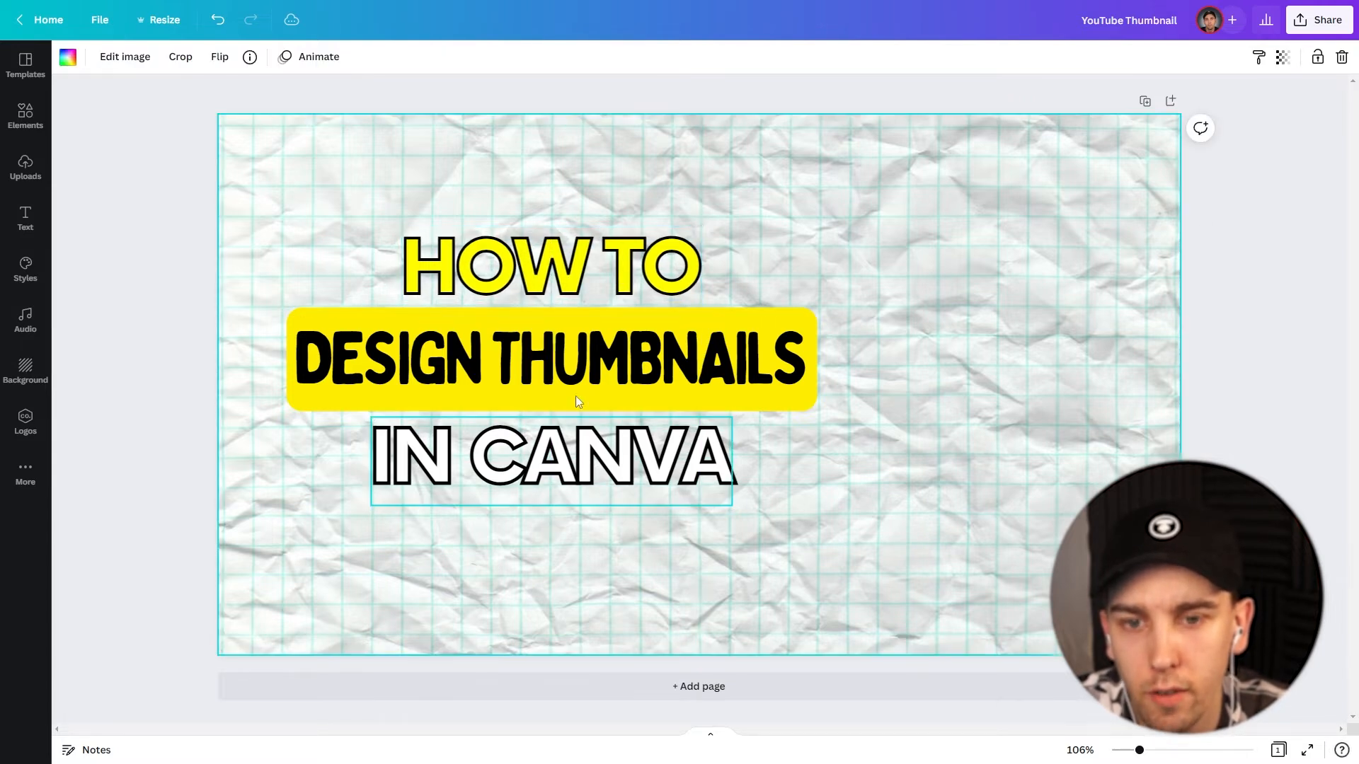
{"action": "left_click_drag", "start_coordinate": [558, 363], "coordinate": [558, 362]}
{"action": "left_click", "coordinate": [842, 495]}
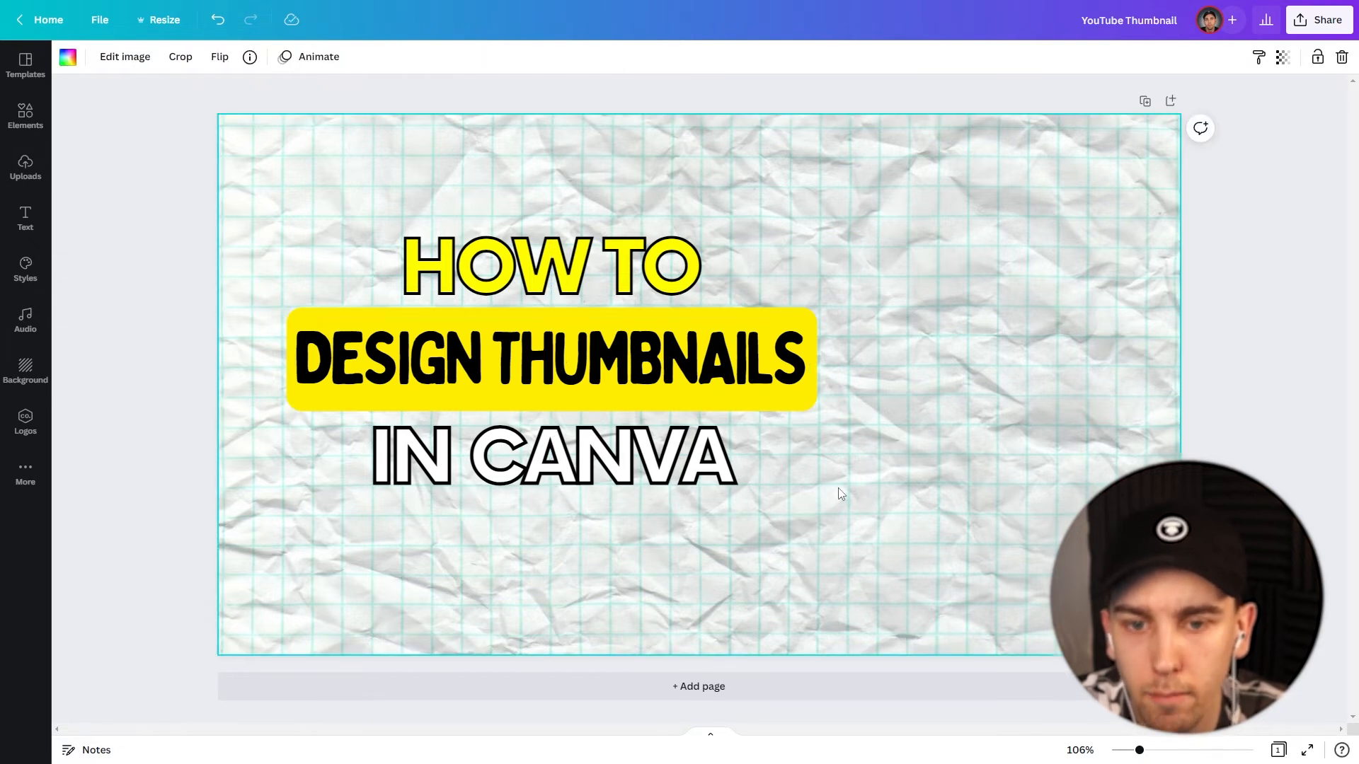
Loosen the letter spacing of the "DESIGN THUMBNAILS" line
{"action": "left_click", "coordinate": [195, 386]}
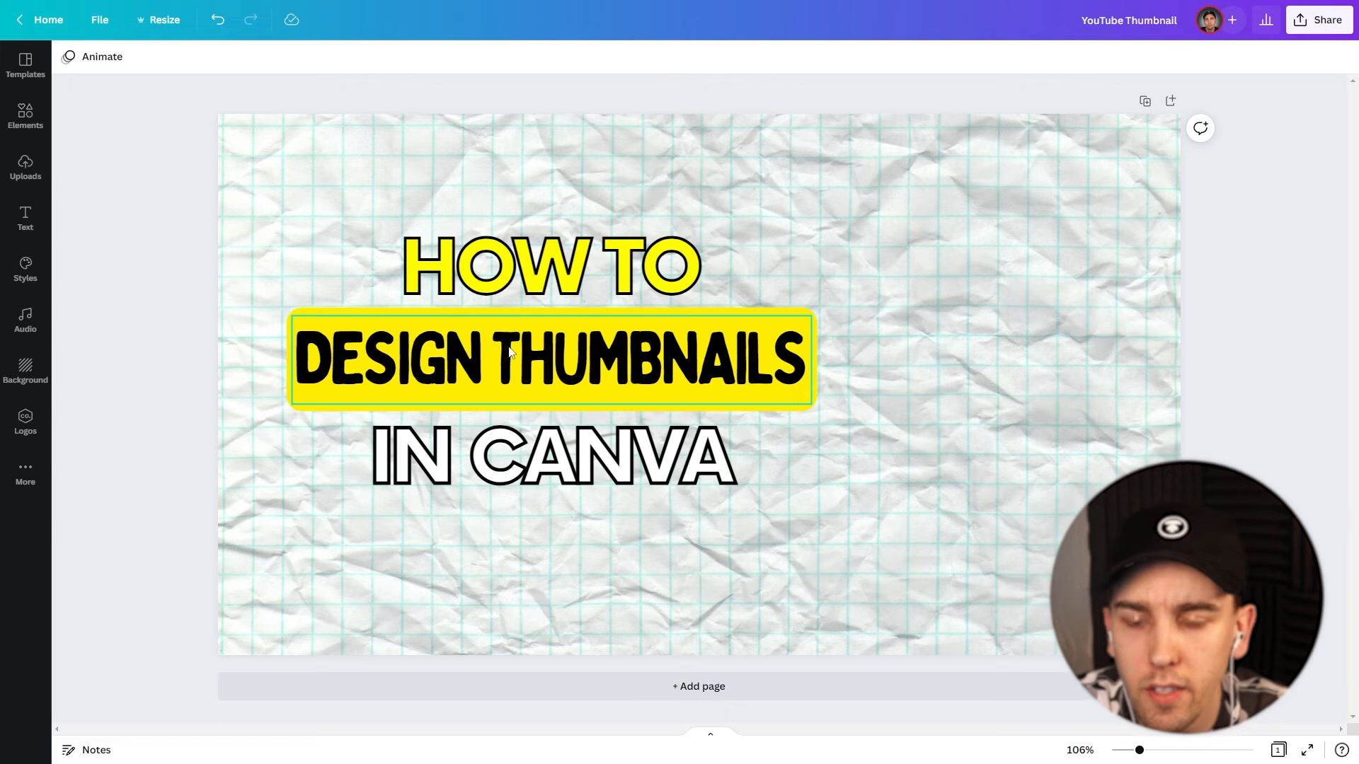
{"action": "left_click", "coordinate": [533, 376]}
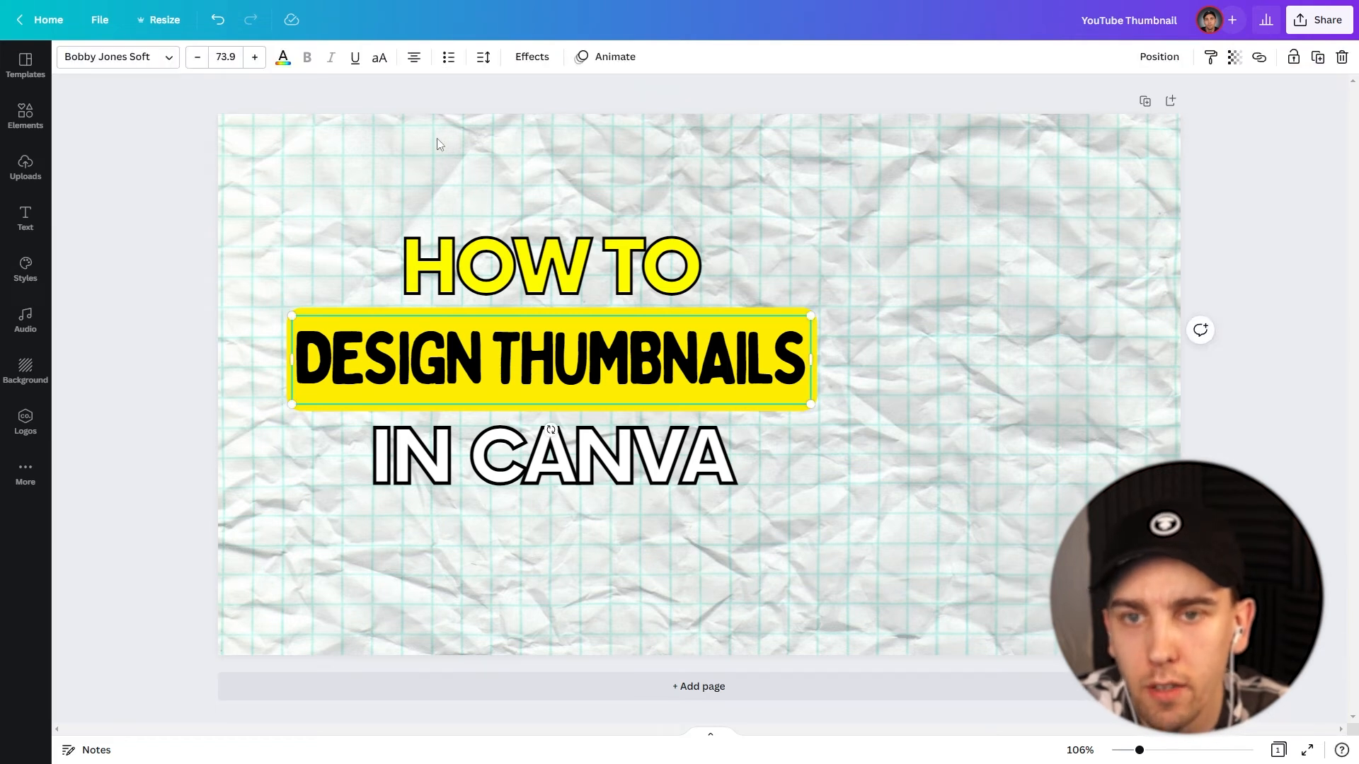
{"action": "left_click", "coordinate": [485, 60]}
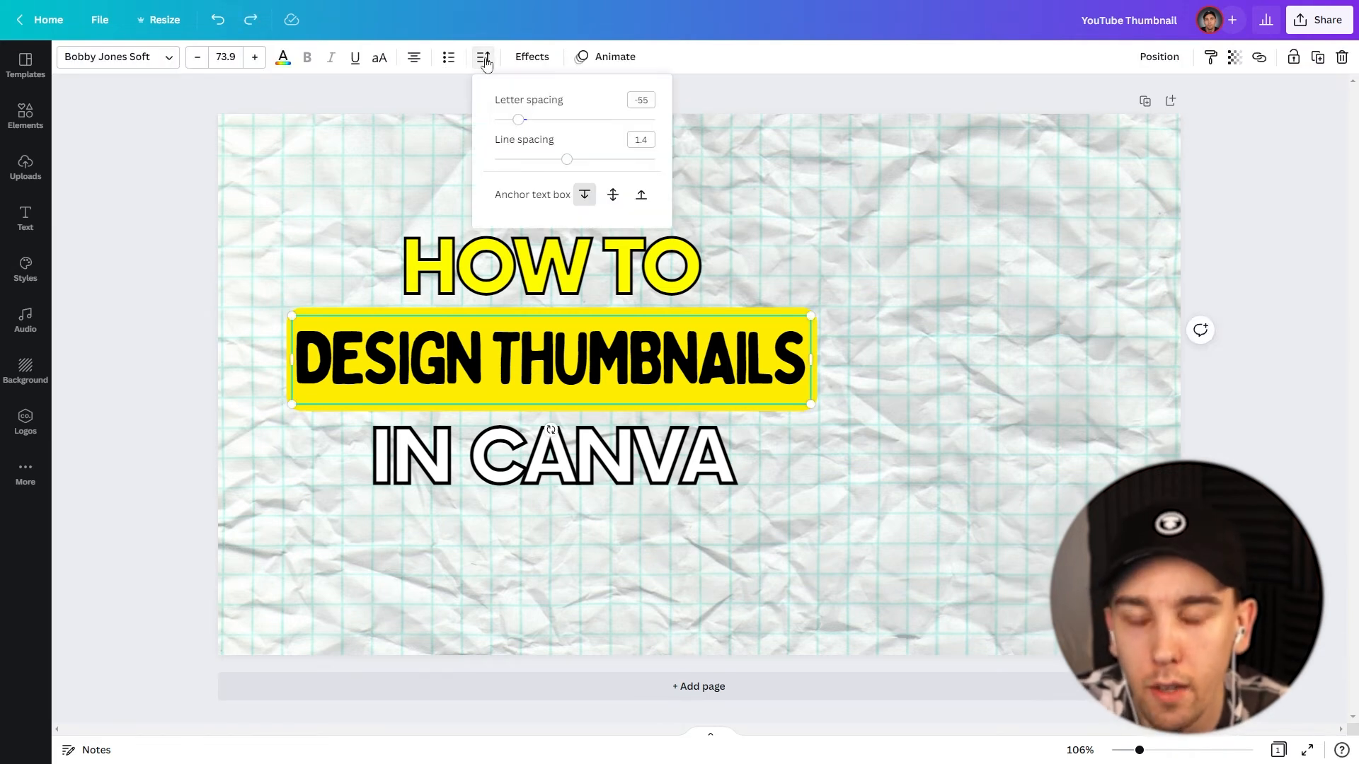
{"action": "left_click", "coordinate": [649, 103]}
{"action": "left_click", "coordinate": [650, 99]}
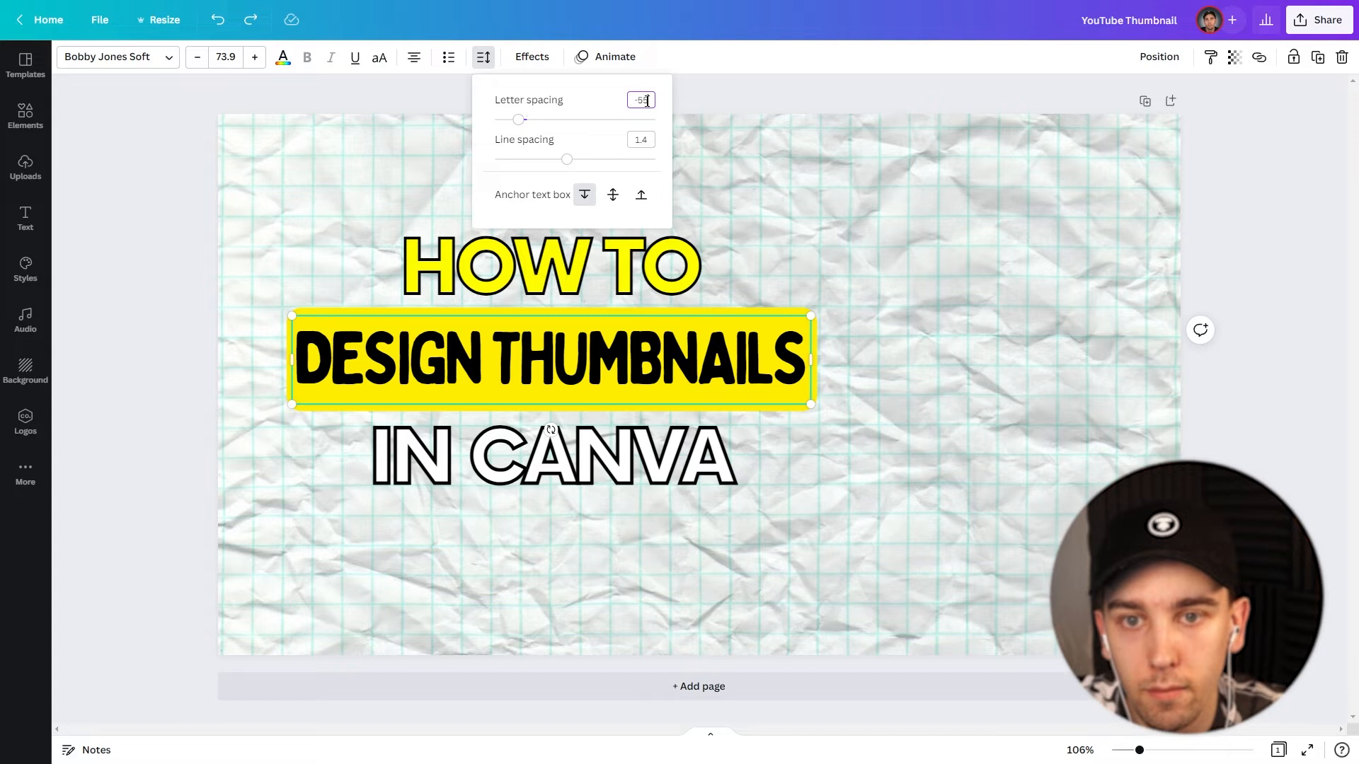
{"action": "key", "text": "BackSpace"}
{"action": "type", "text": "1"}
{"action": "key", "text": "Return"}
{"action": "left_click", "coordinate": [958, 400]}
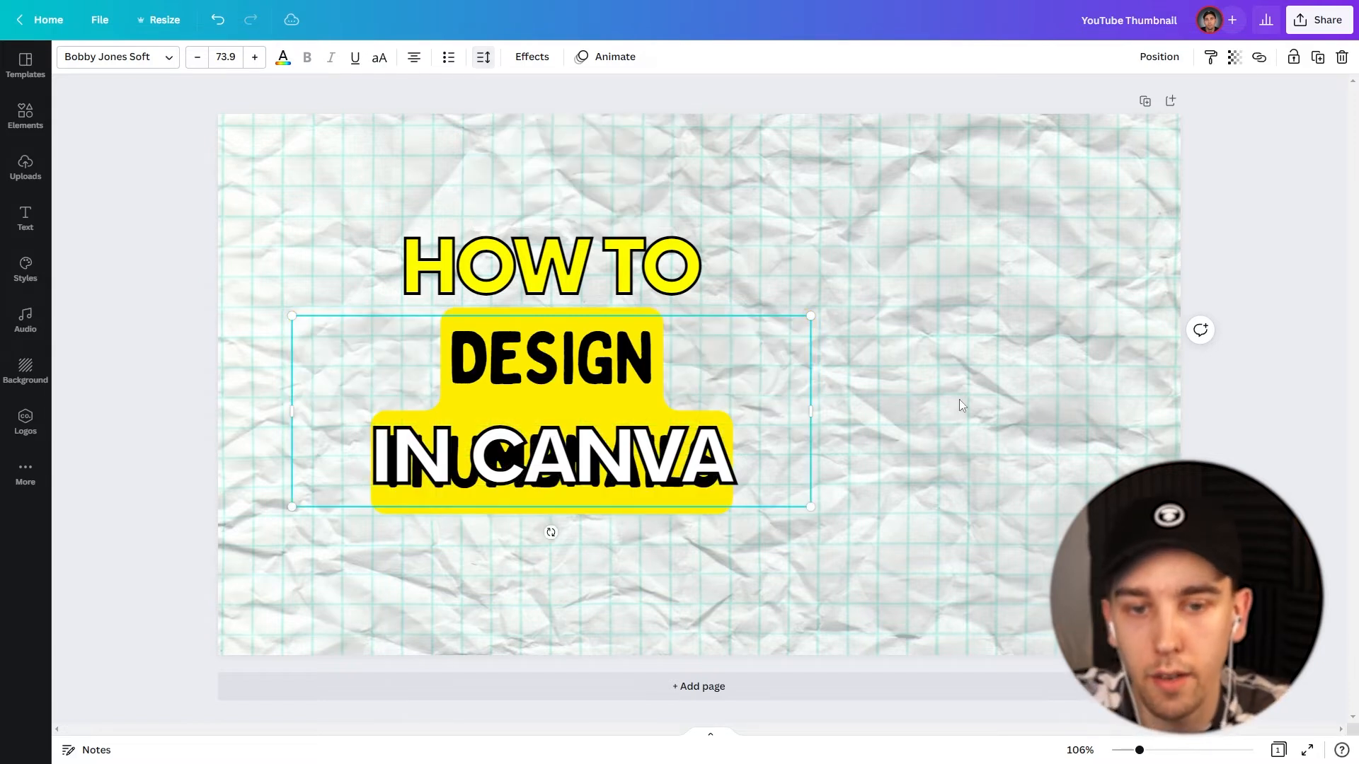
Widen the "DESIGN THUMBNAILS" text box so it fits on one line and centre it under "HOW TO"
{"action": "left_click", "coordinate": [588, 380]}
{"action": "left_click_drag", "start_coordinate": [817, 415], "coordinate": [869, 415]}
{"action": "left_click_drag", "start_coordinate": [697, 362], "coordinate": [667, 364]}
Select all three title lines together and move them slightly down and to the right
{"action": "left_click", "coordinate": [552, 460], "text": "shift"}
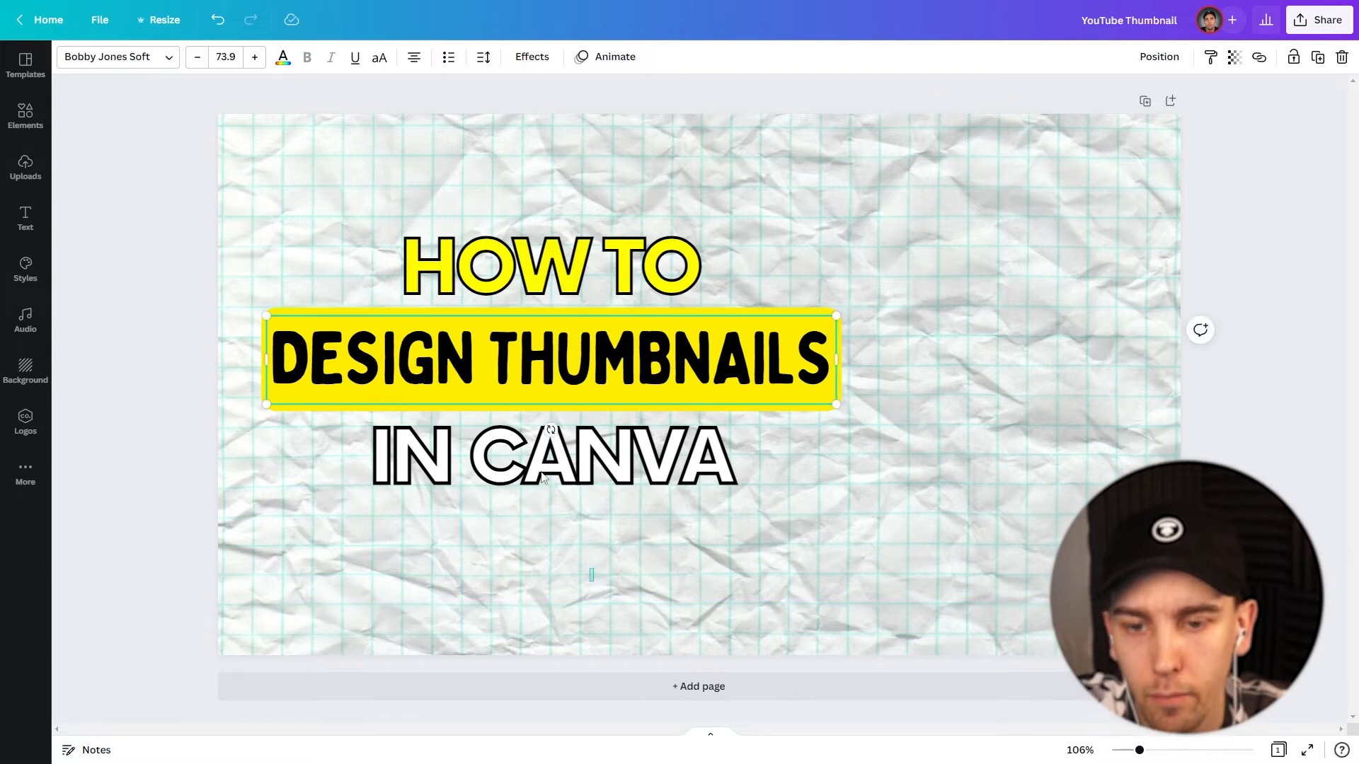
{"action": "left_click", "coordinate": [505, 281], "text": "shift"}
{"action": "left_click_drag", "start_coordinate": [504, 279], "coordinate": [510, 297]}
{"action": "left_click", "coordinate": [184, 387]}
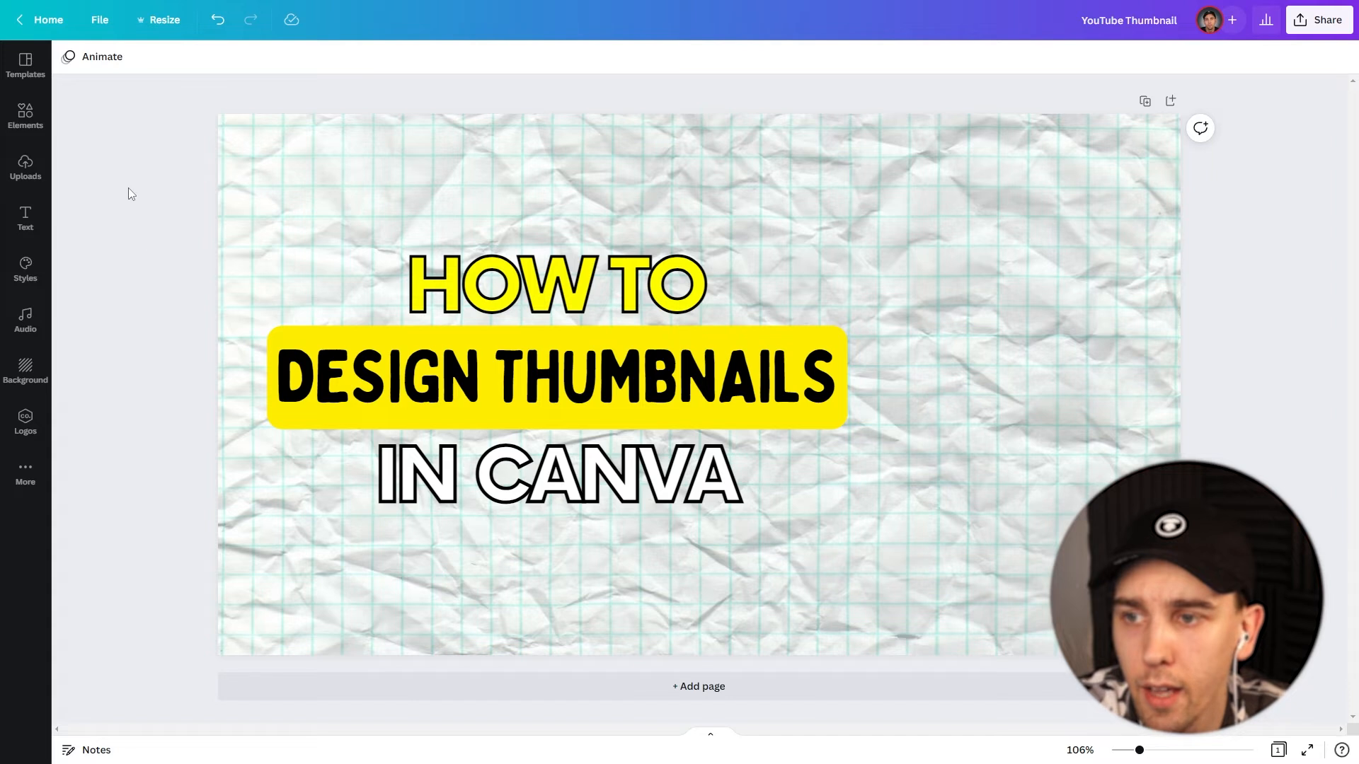
Insert the uploaded portrait photo of the man in the black cap looking straight ahead
{"action": "left_click", "coordinate": [25, 167]}
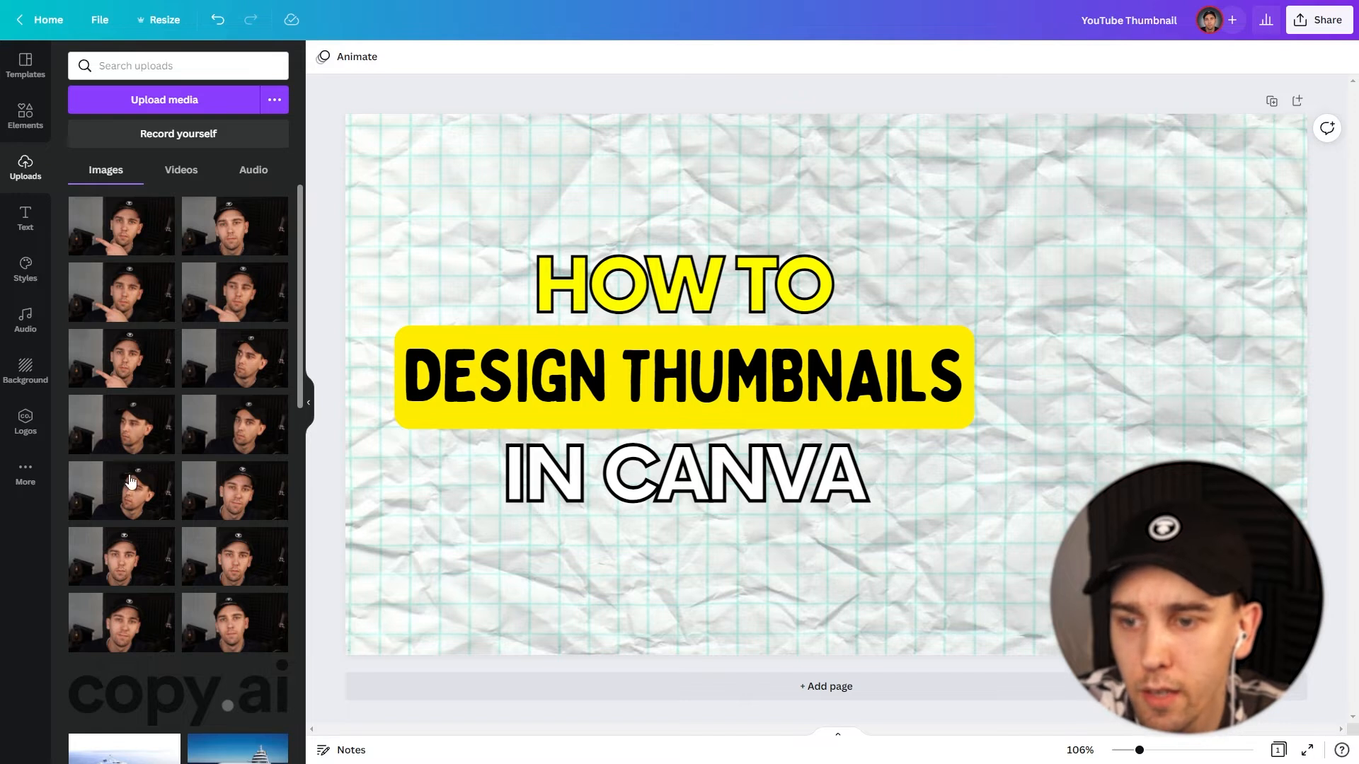
{"action": "left_click", "coordinate": [113, 632]}
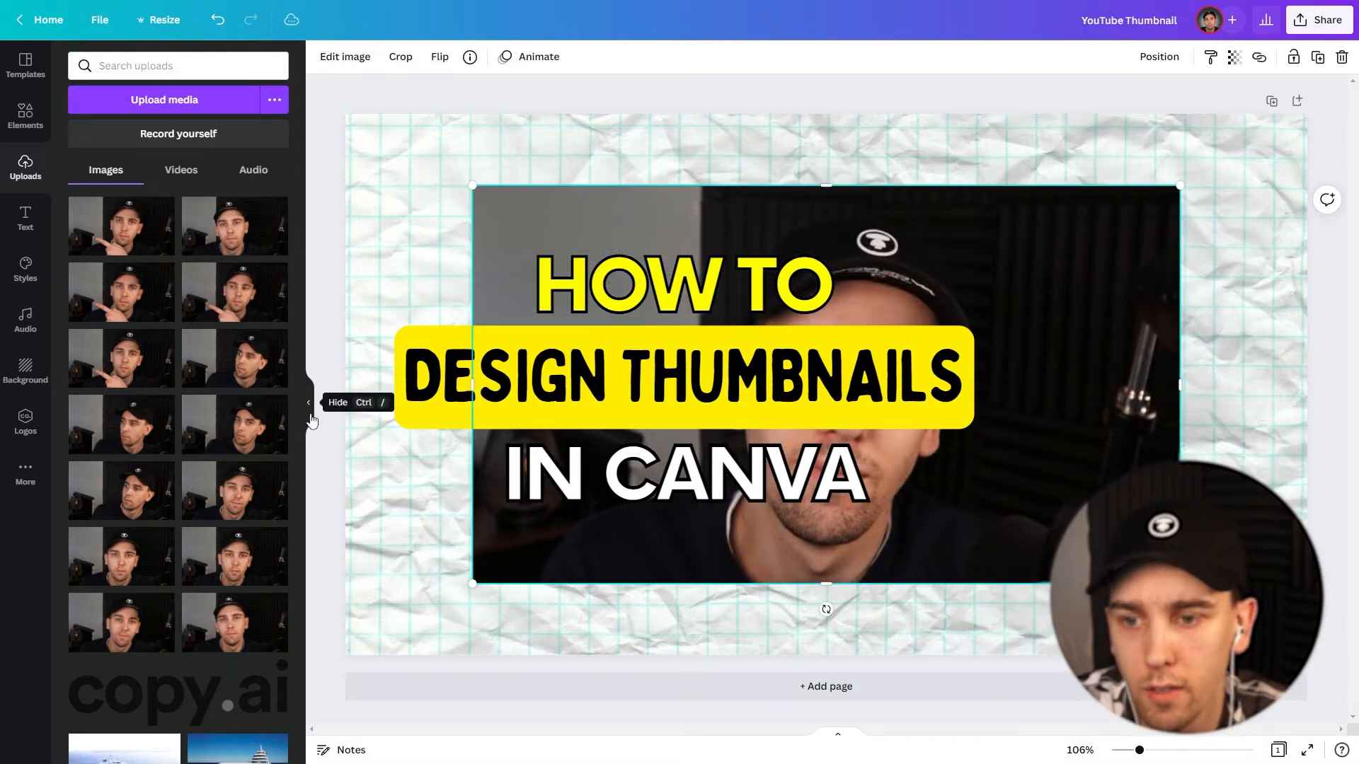
{"action": "left_click", "coordinate": [309, 414]}
{"action": "left_click", "coordinate": [124, 354]}
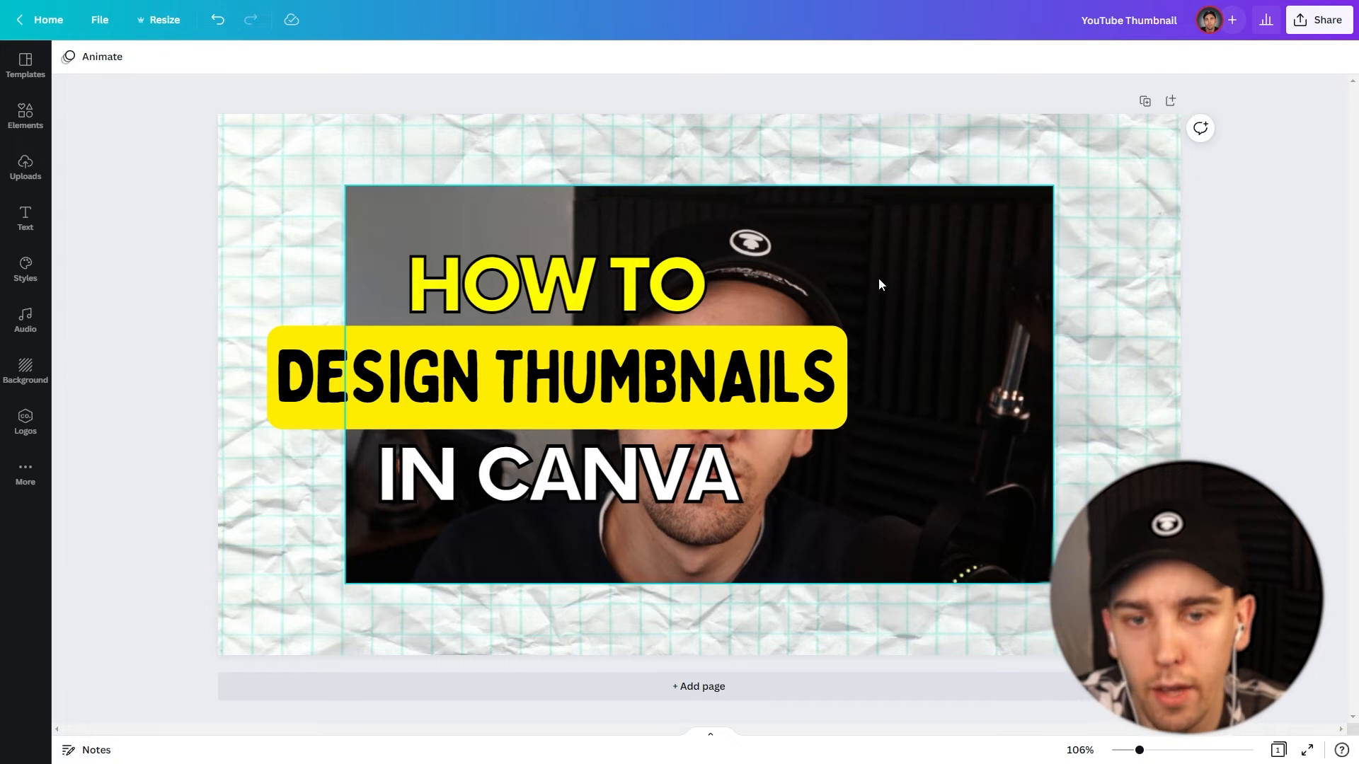
Shift the portrait photo to the right and bring it to the front of the title text
{"action": "left_click", "coordinate": [853, 285]}
{"action": "left_click_drag", "start_coordinate": [852, 284], "coordinate": [940, 251]}
{"action": "left_click_drag", "start_coordinate": [930, 262], "coordinate": [952, 258]}
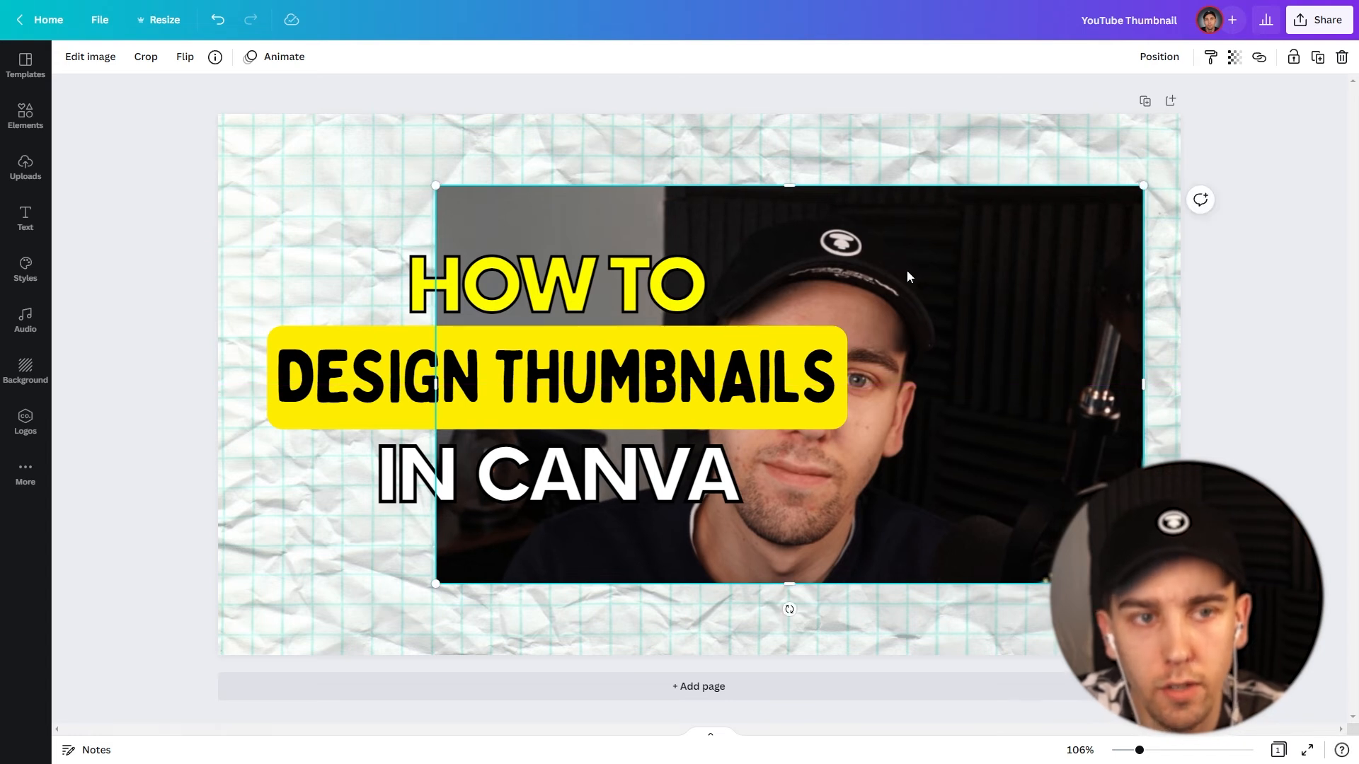
{"action": "left_click", "coordinate": [1160, 58]}
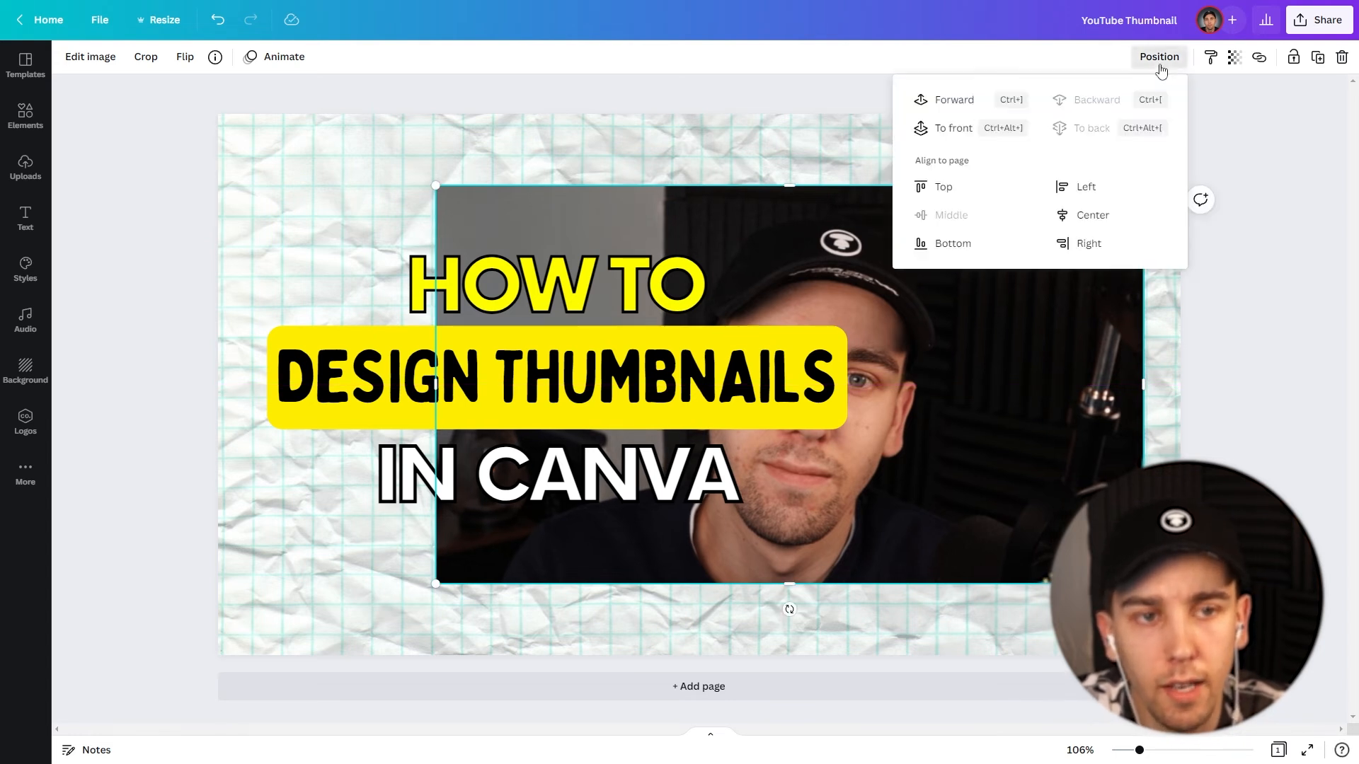
{"action": "left_click", "coordinate": [951, 131]}
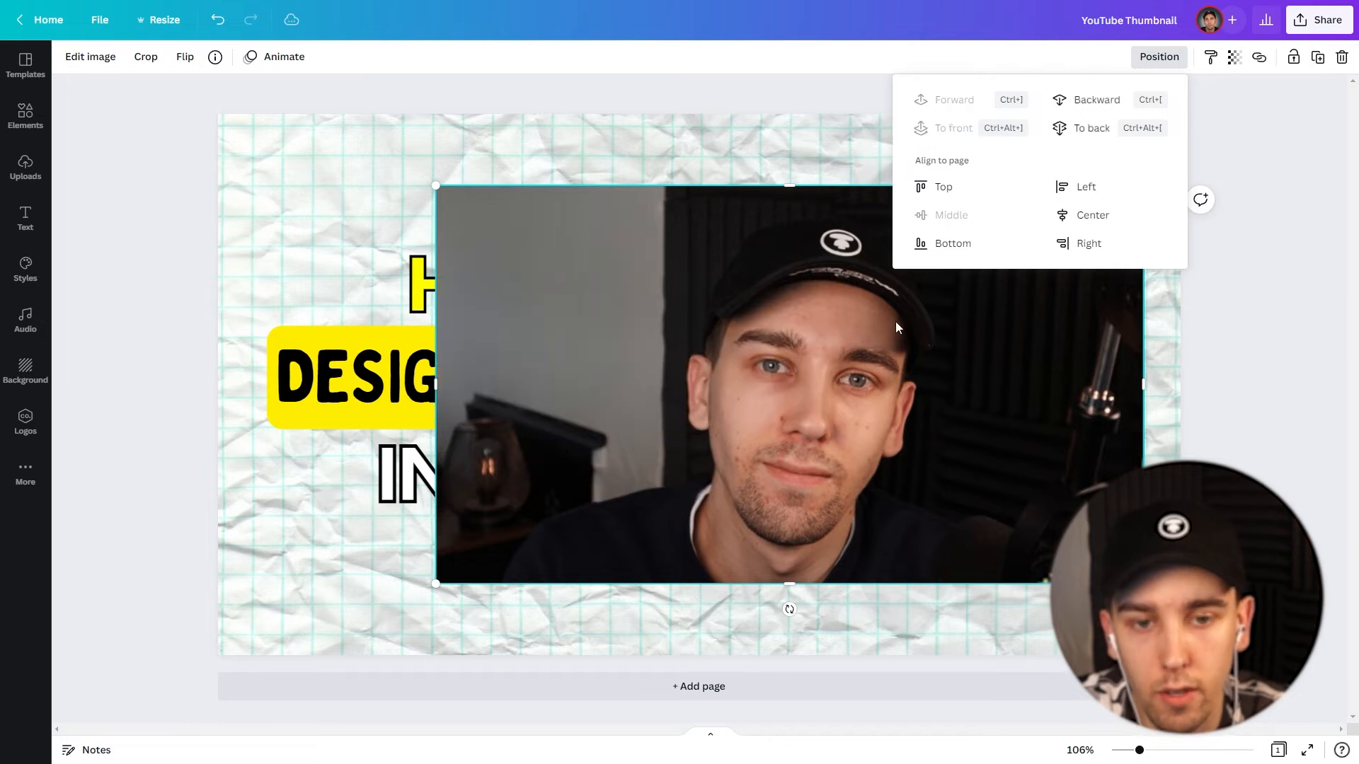
{"action": "left_click", "coordinate": [703, 395]}
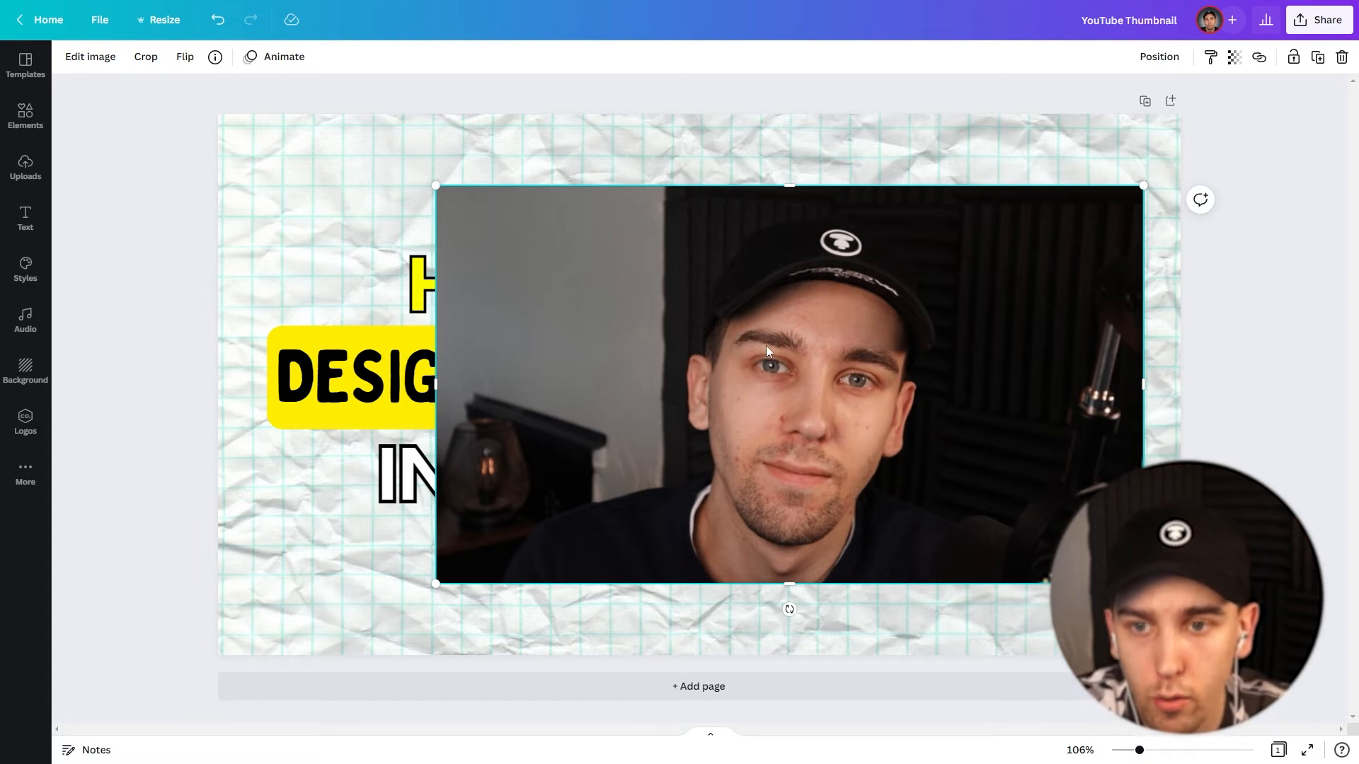
Apply the automatic Face Retouch to the portrait photo at an intensity of 100
{"action": "left_click", "coordinate": [89, 58]}
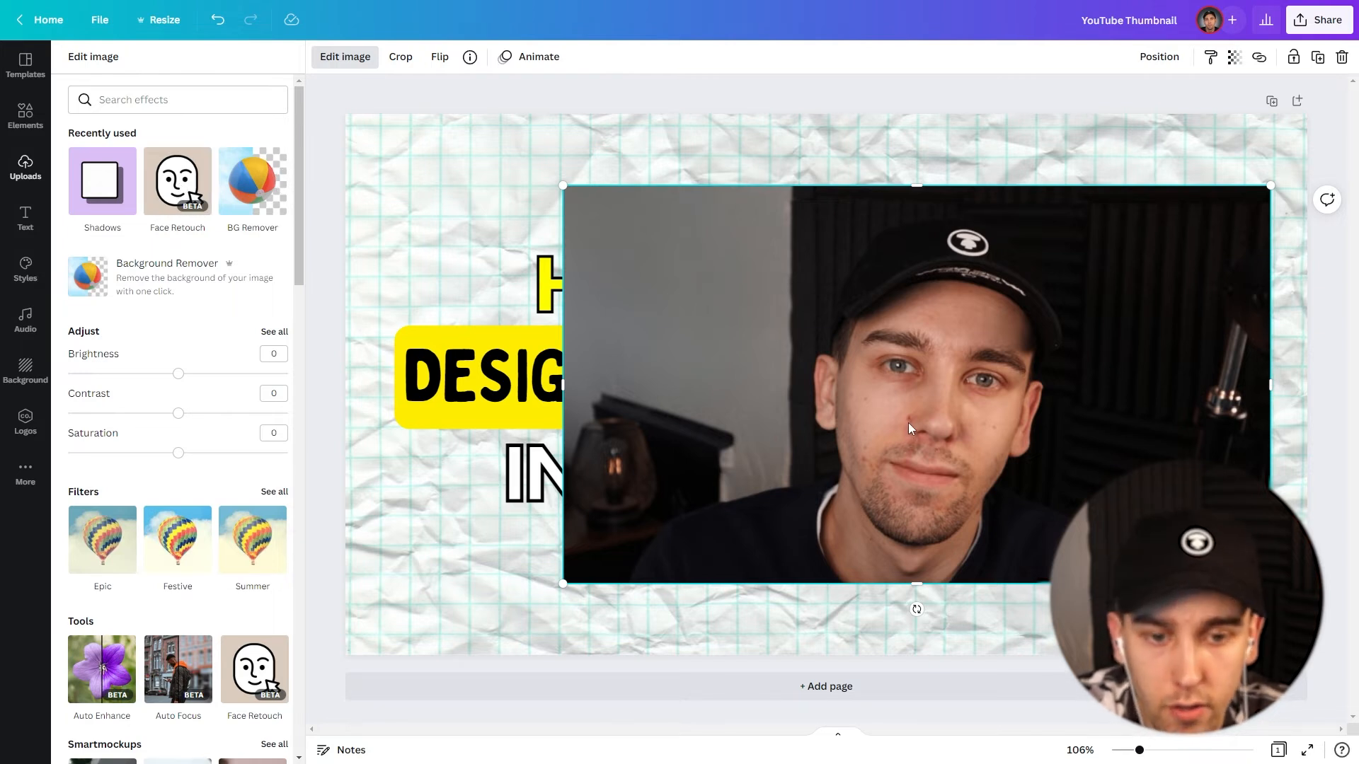
{"action": "left_click", "coordinate": [170, 191]}
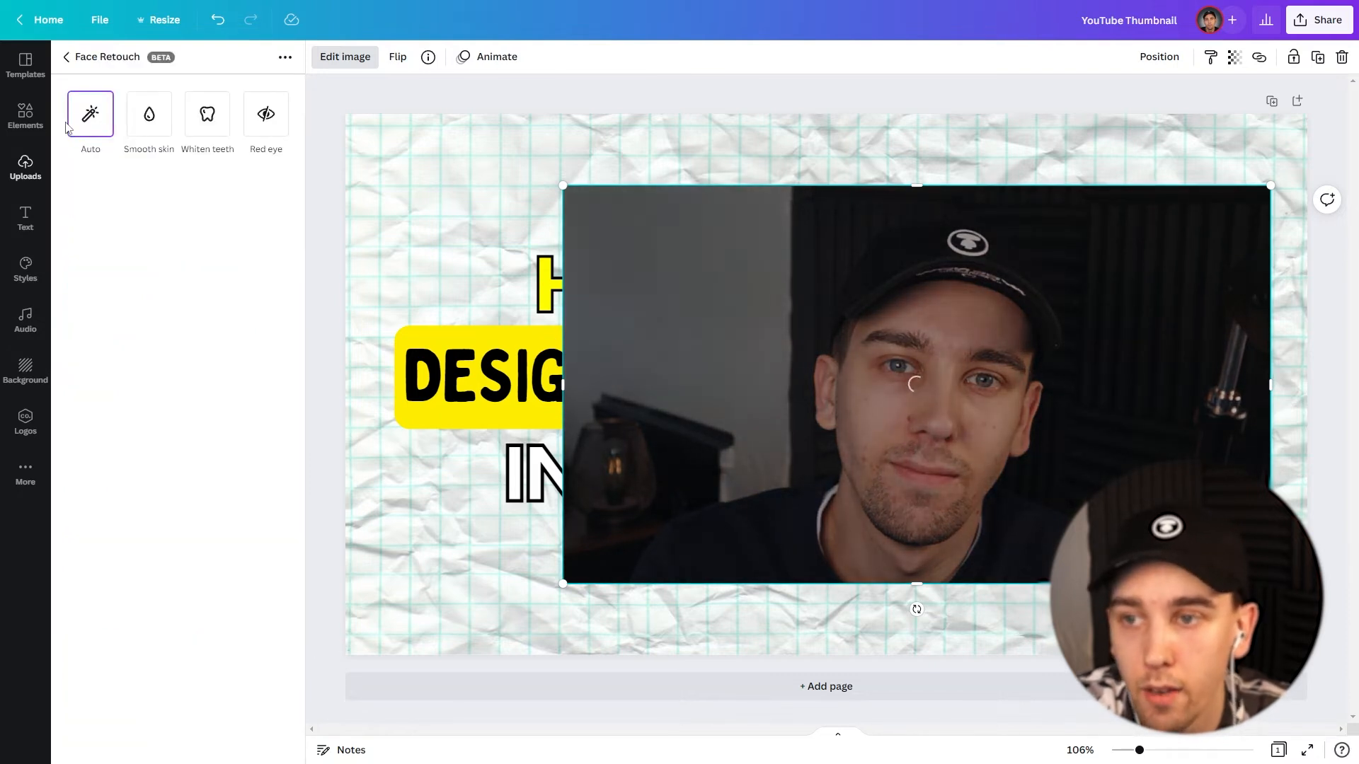
{"action": "left_click", "coordinate": [92, 129]}
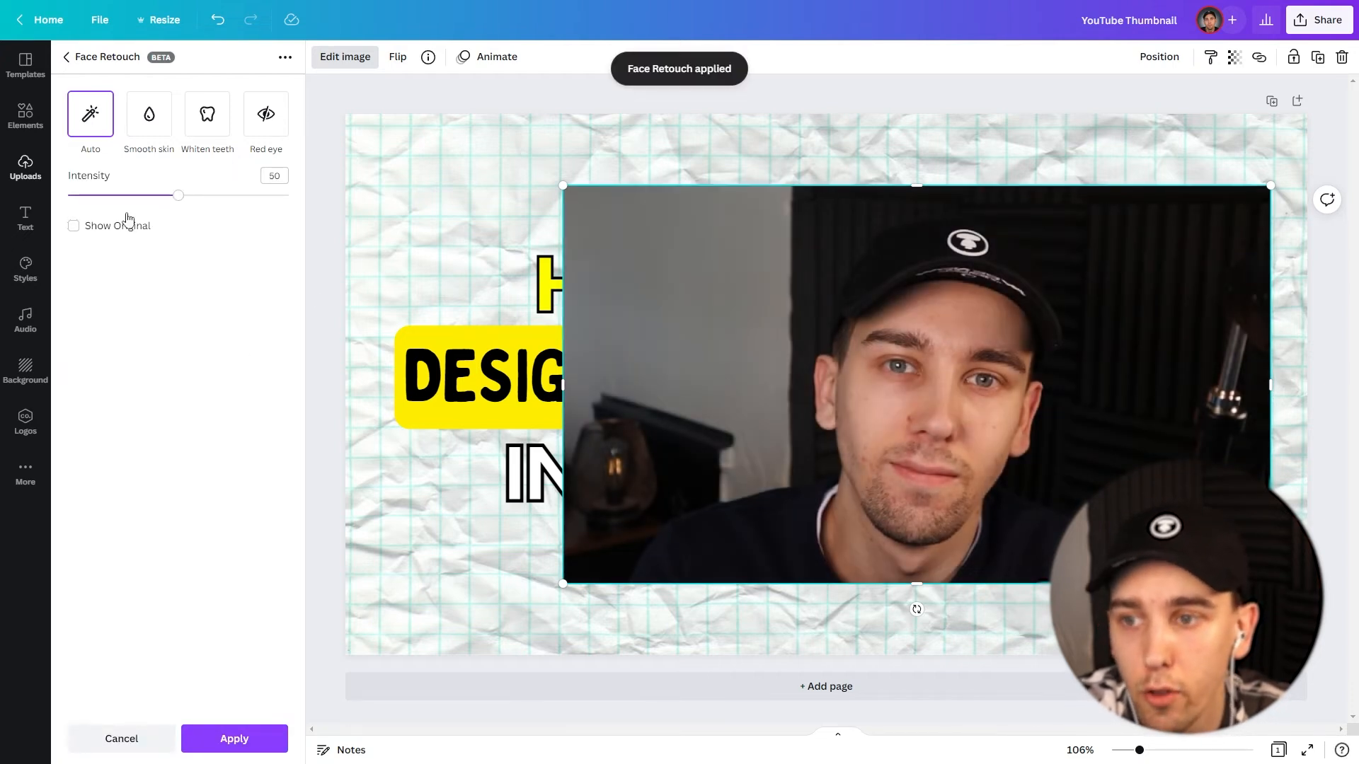
{"action": "left_click_drag", "start_coordinate": [175, 203], "coordinate": [309, 205]}
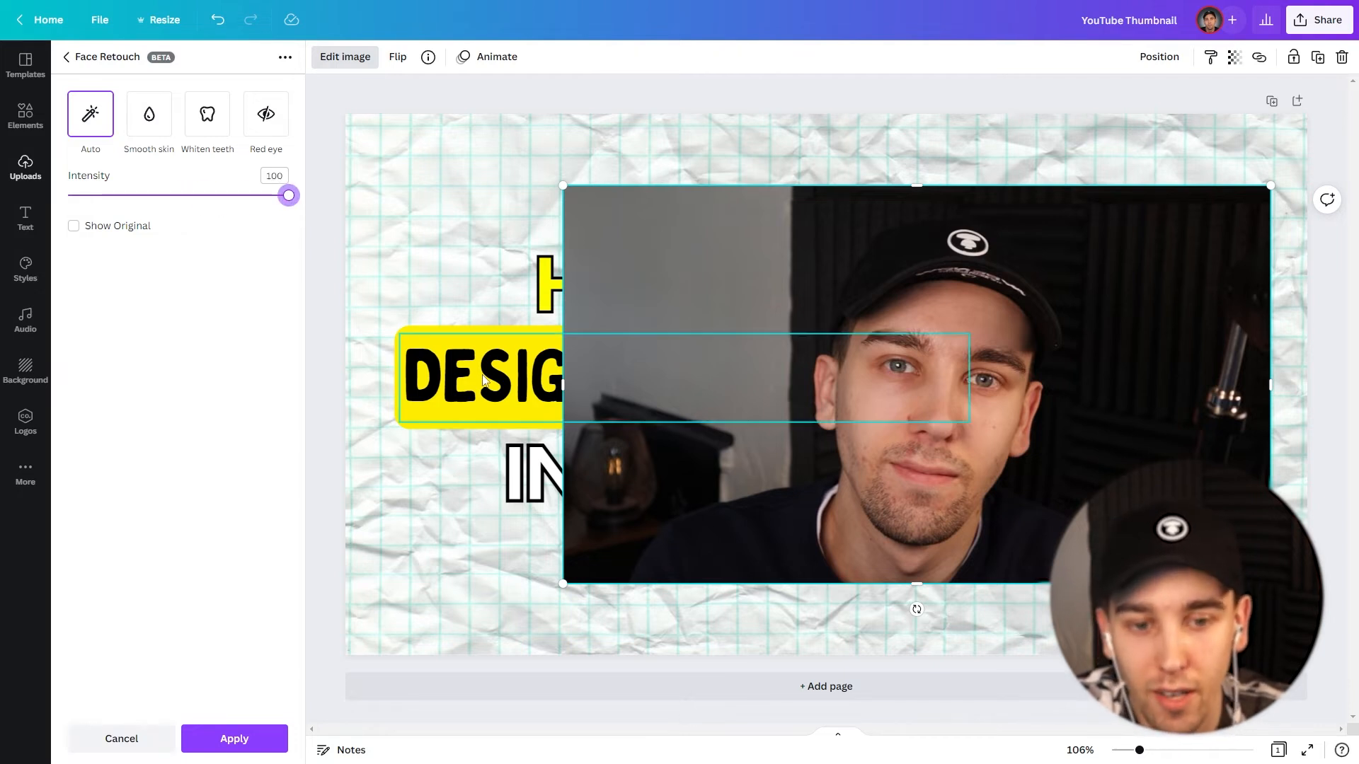
{"action": "left_click", "coordinate": [237, 740]}
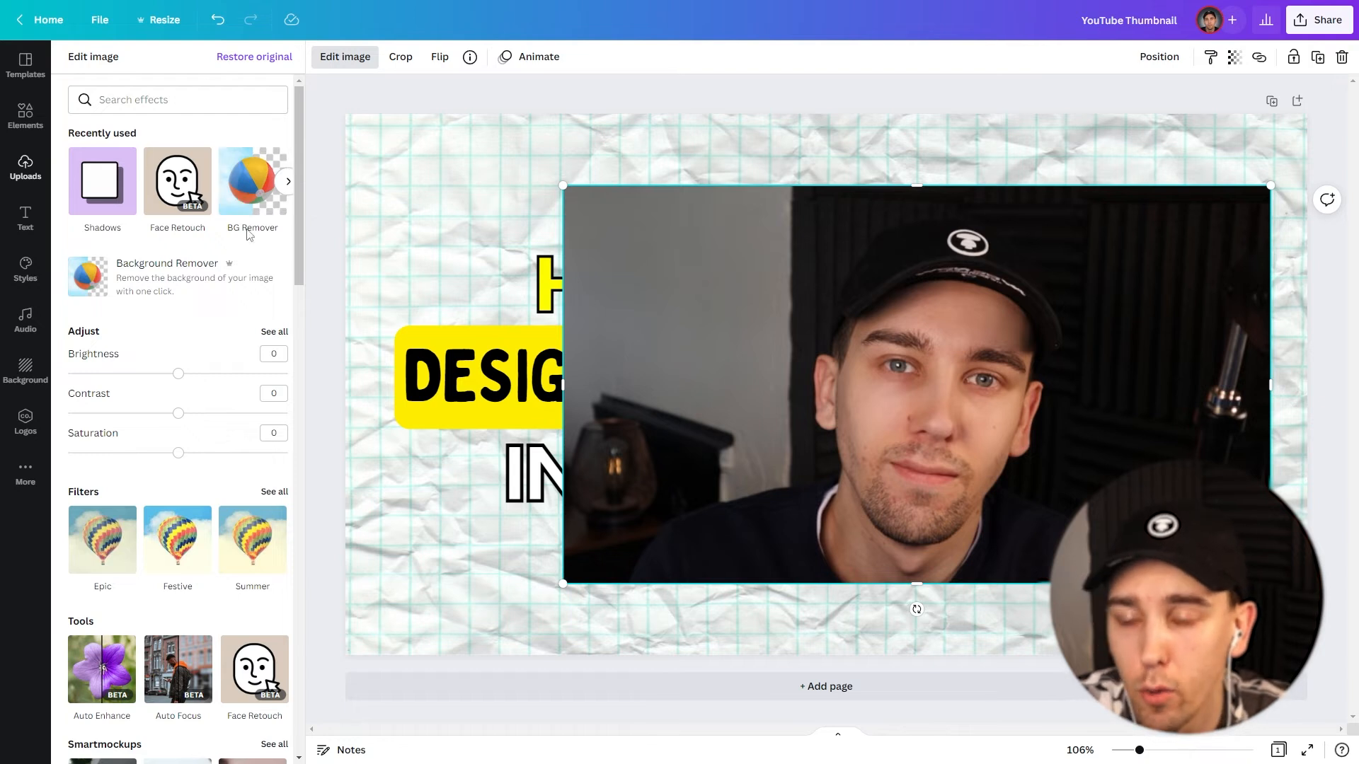
Search the image effects for "BACKGROUND" and apply Background Remover to the portrait photo
{"action": "left_click", "coordinate": [145, 96]}
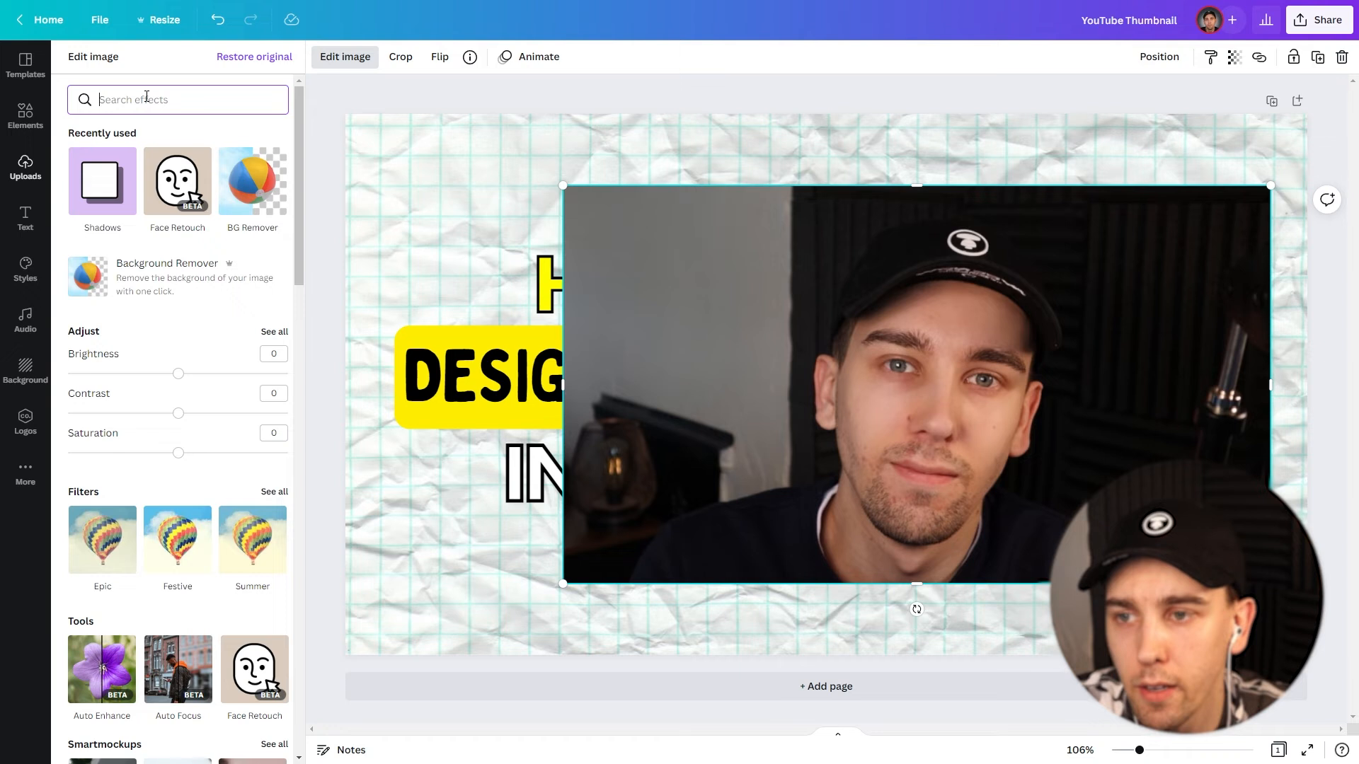
{"action": "type", "text": "BA"}
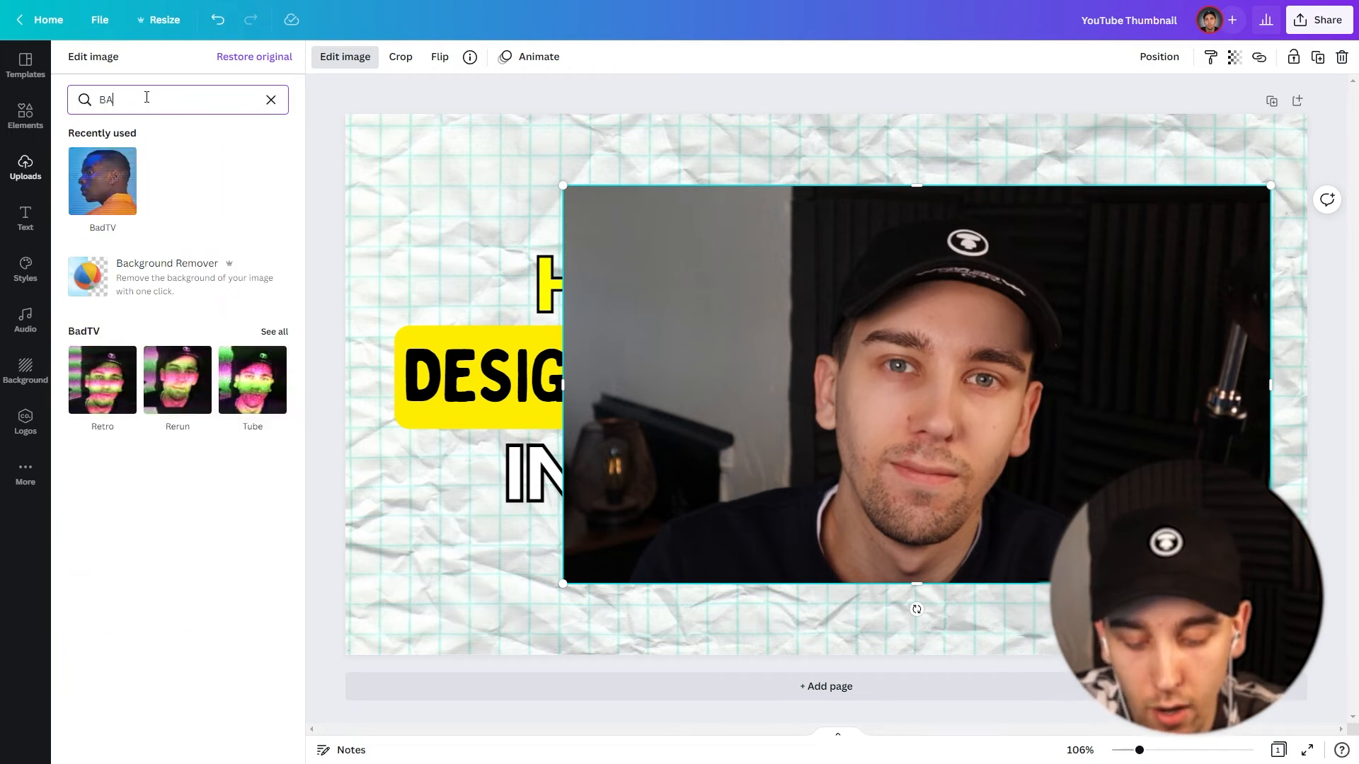
{"action": "type", "text": "CKGROI"}
{"action": "key", "text": "BackSpace"}
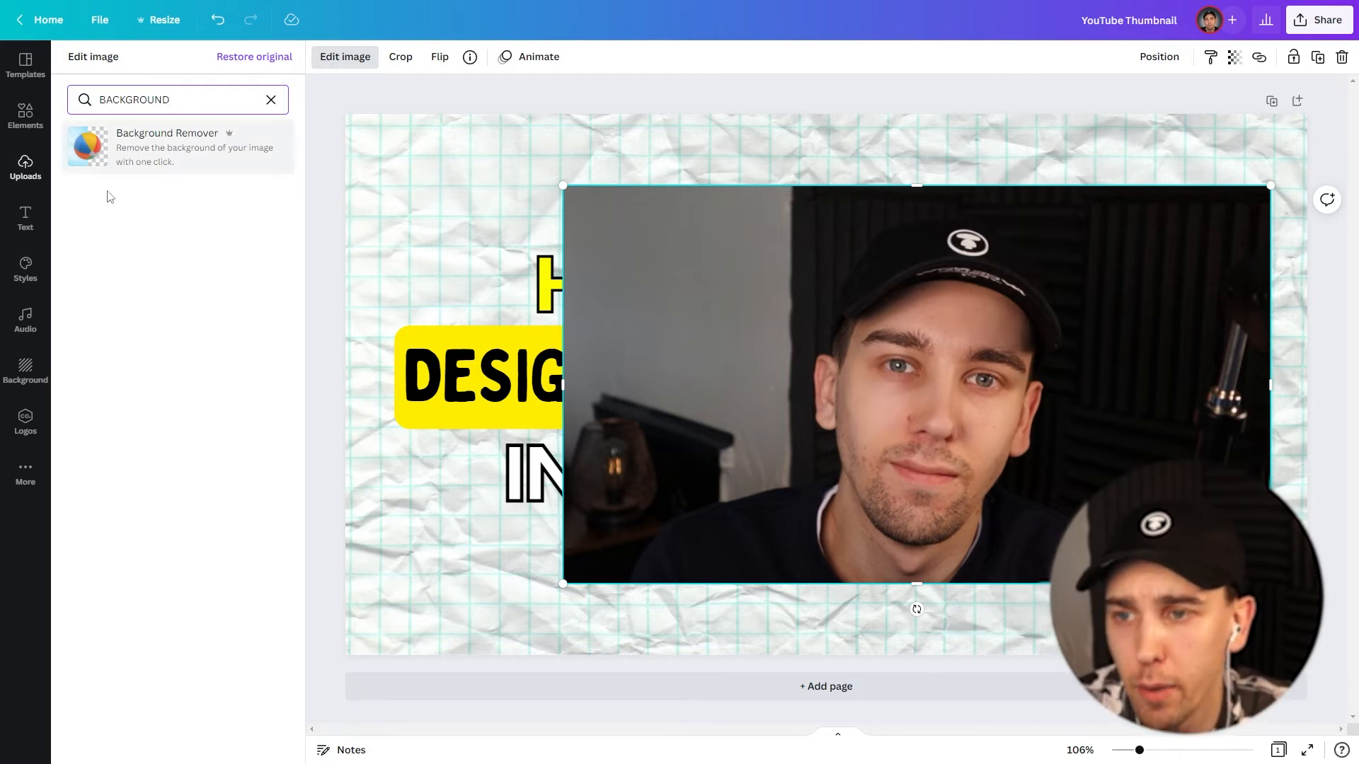
{"action": "left_click", "coordinate": [161, 152]}
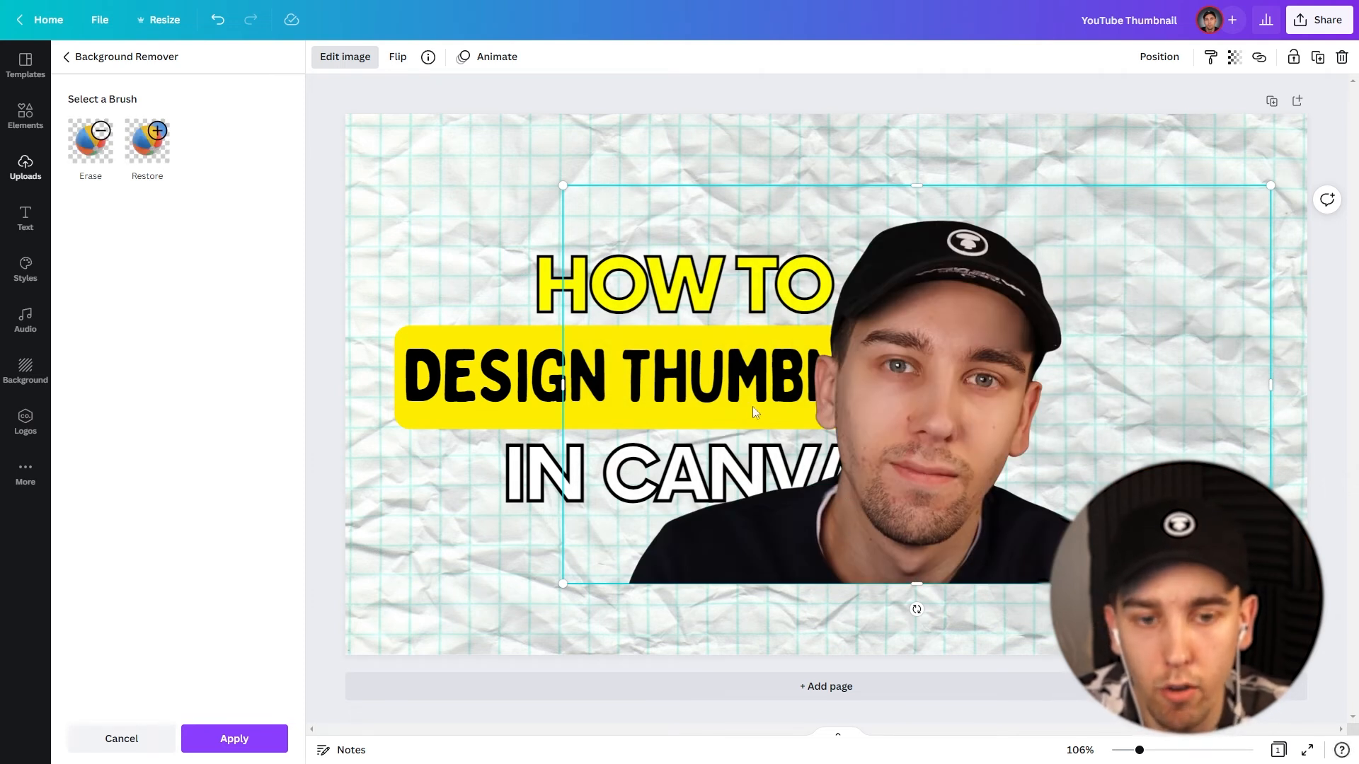
{"action": "left_click", "coordinate": [235, 740]}
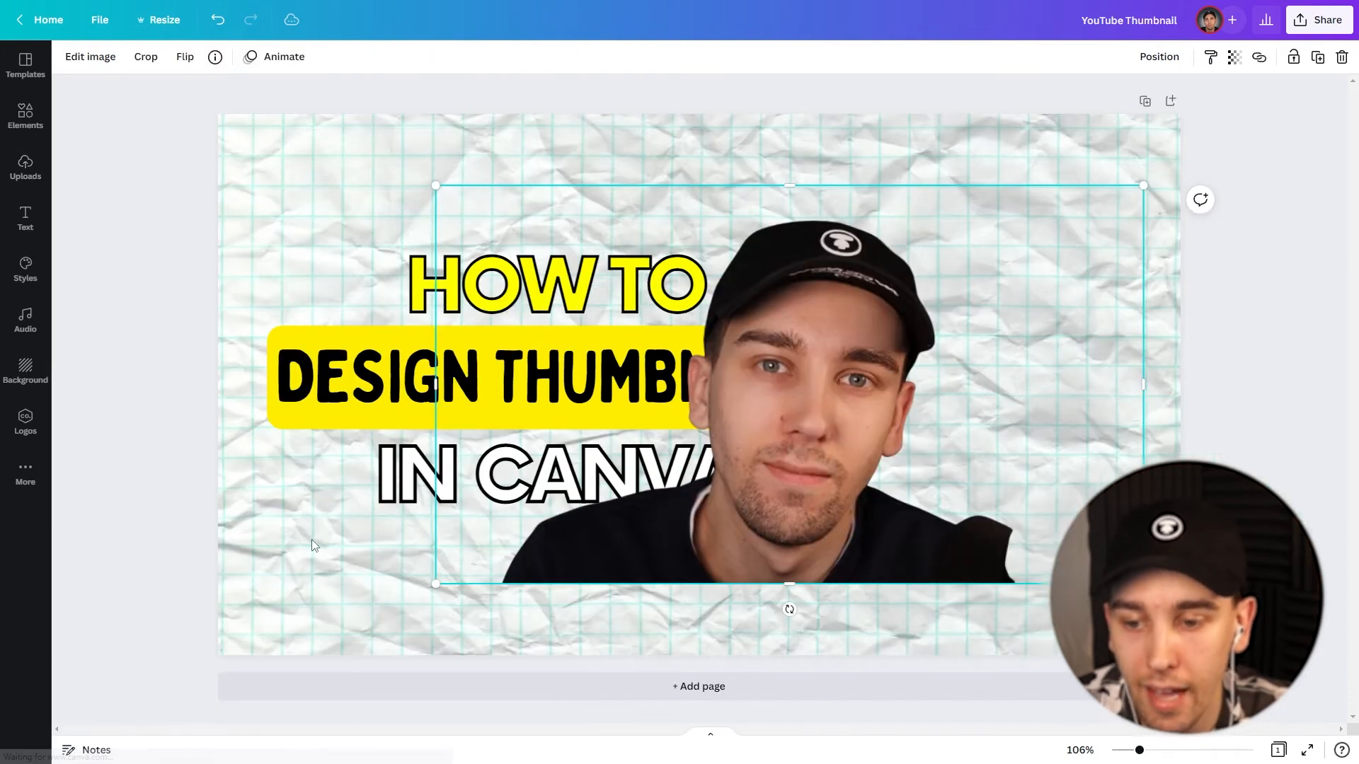
Move the cut-out portrait to the middle of the canvas, overlapping the title, and deselect it
{"action": "left_click_drag", "start_coordinate": [898, 463], "coordinate": [1046, 457]}
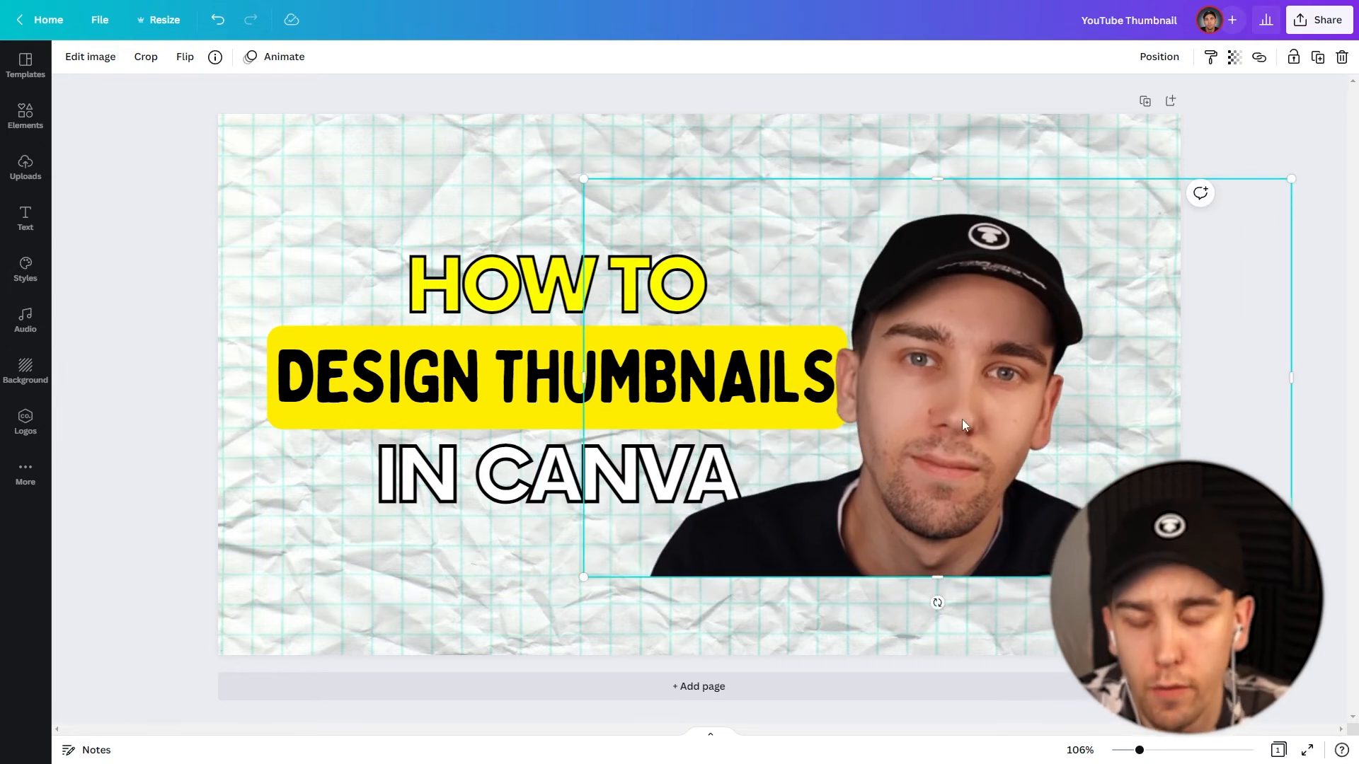
{"action": "left_click_drag", "start_coordinate": [987, 427], "coordinate": [744, 407]}
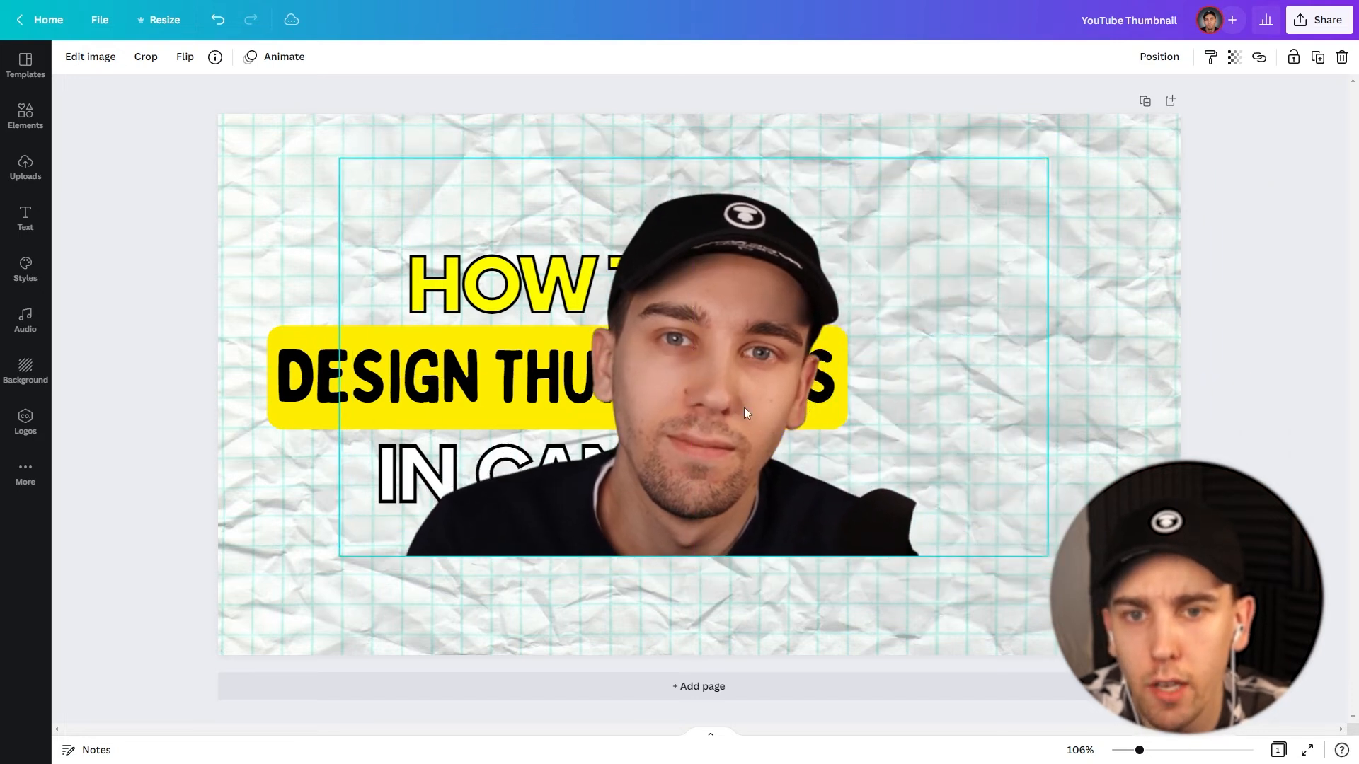
{"action": "left_click", "coordinate": [609, 141]}
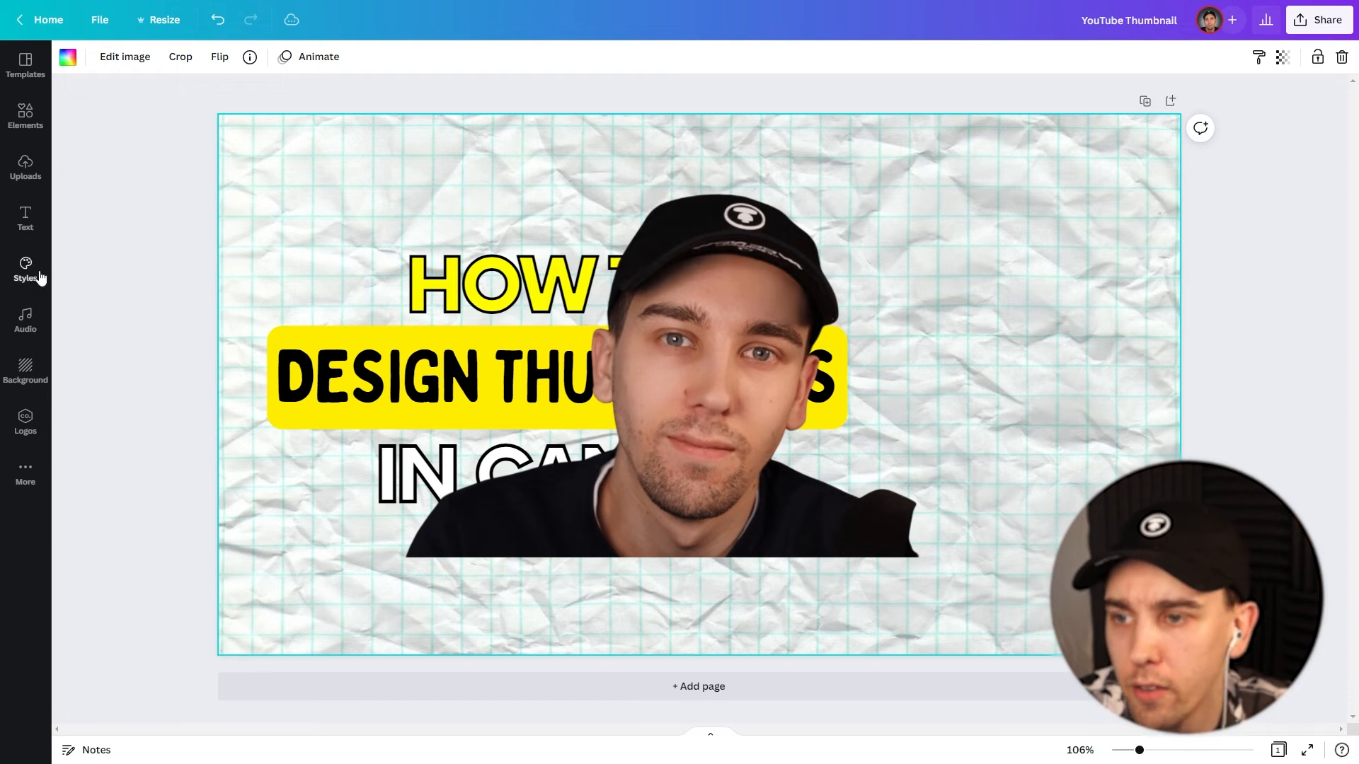
Search the elements for "LINE", insert a plain solid line and place it above the "HOW TO" text
{"action": "left_click", "coordinate": [24, 117]}
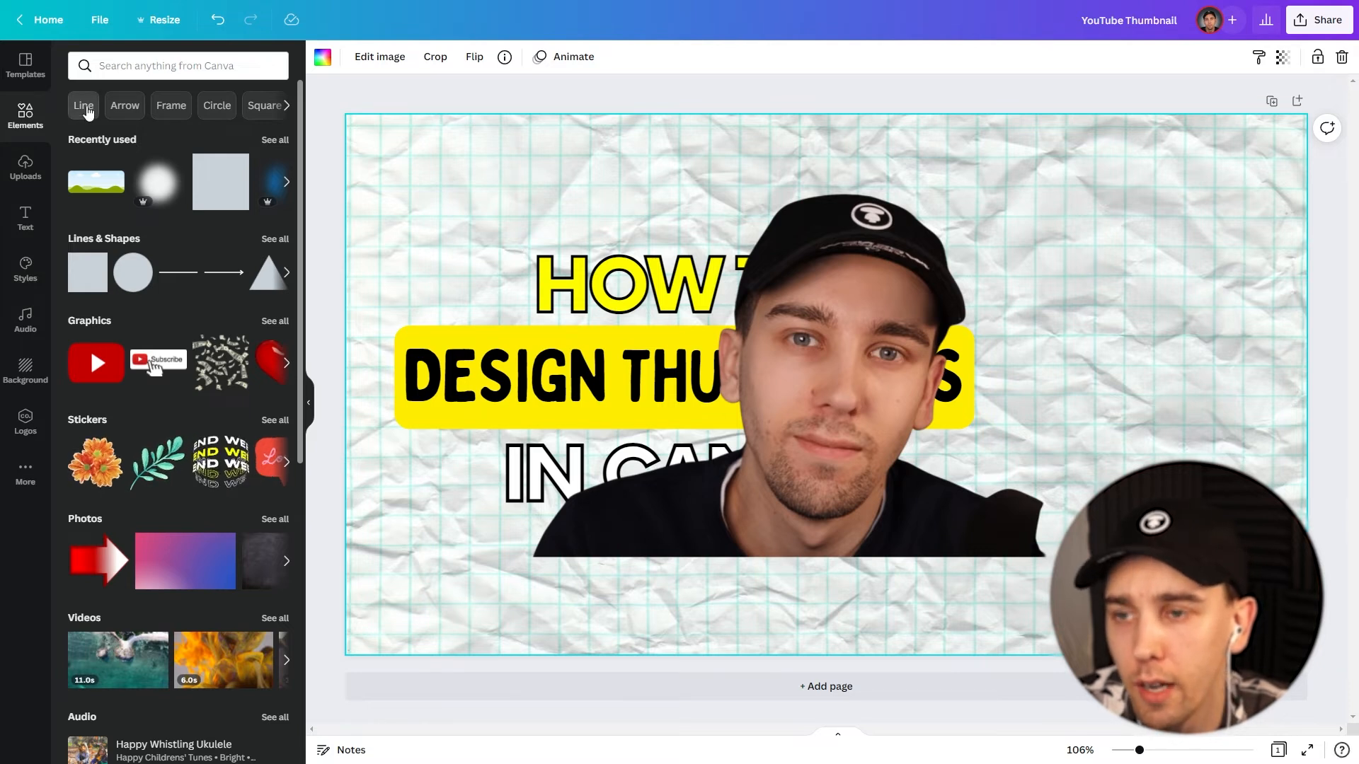
{"action": "left_click", "coordinate": [129, 70]}
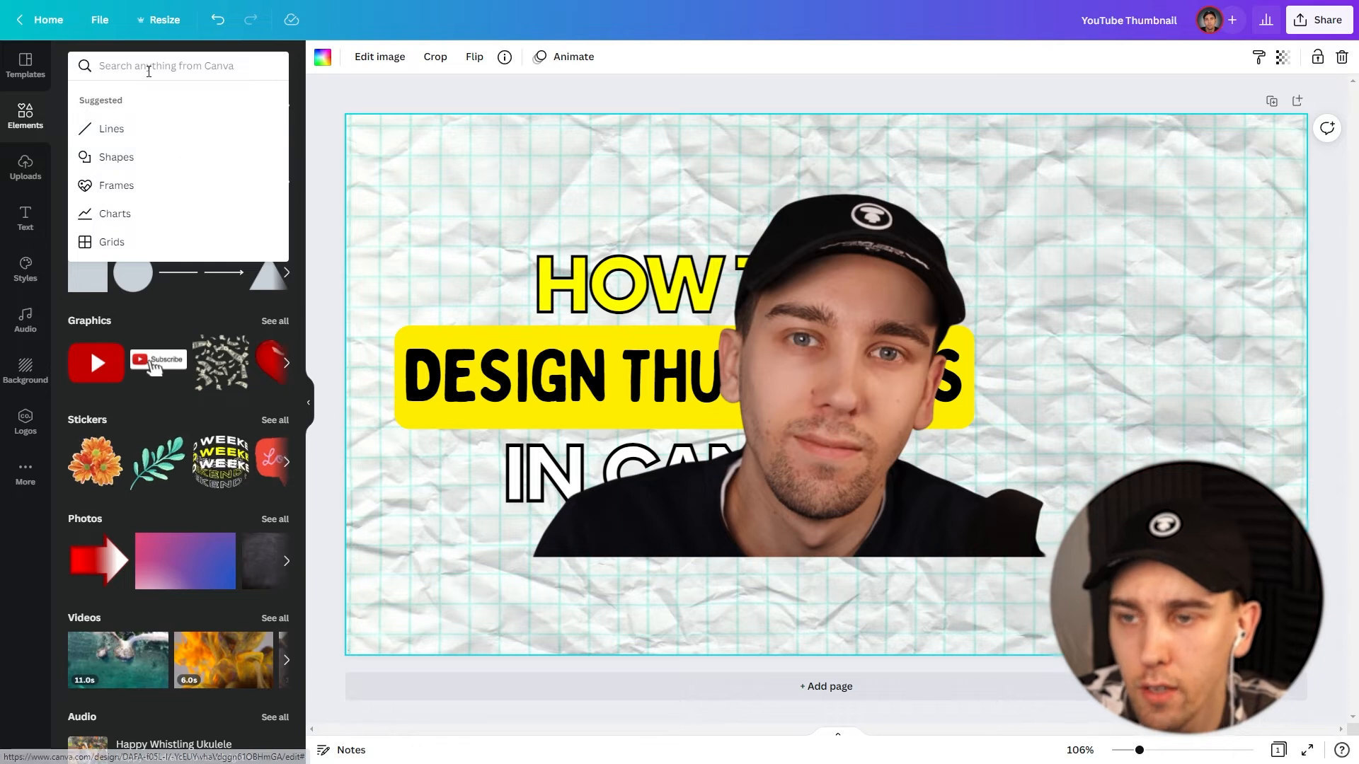
{"action": "type", "text": "LINE"}
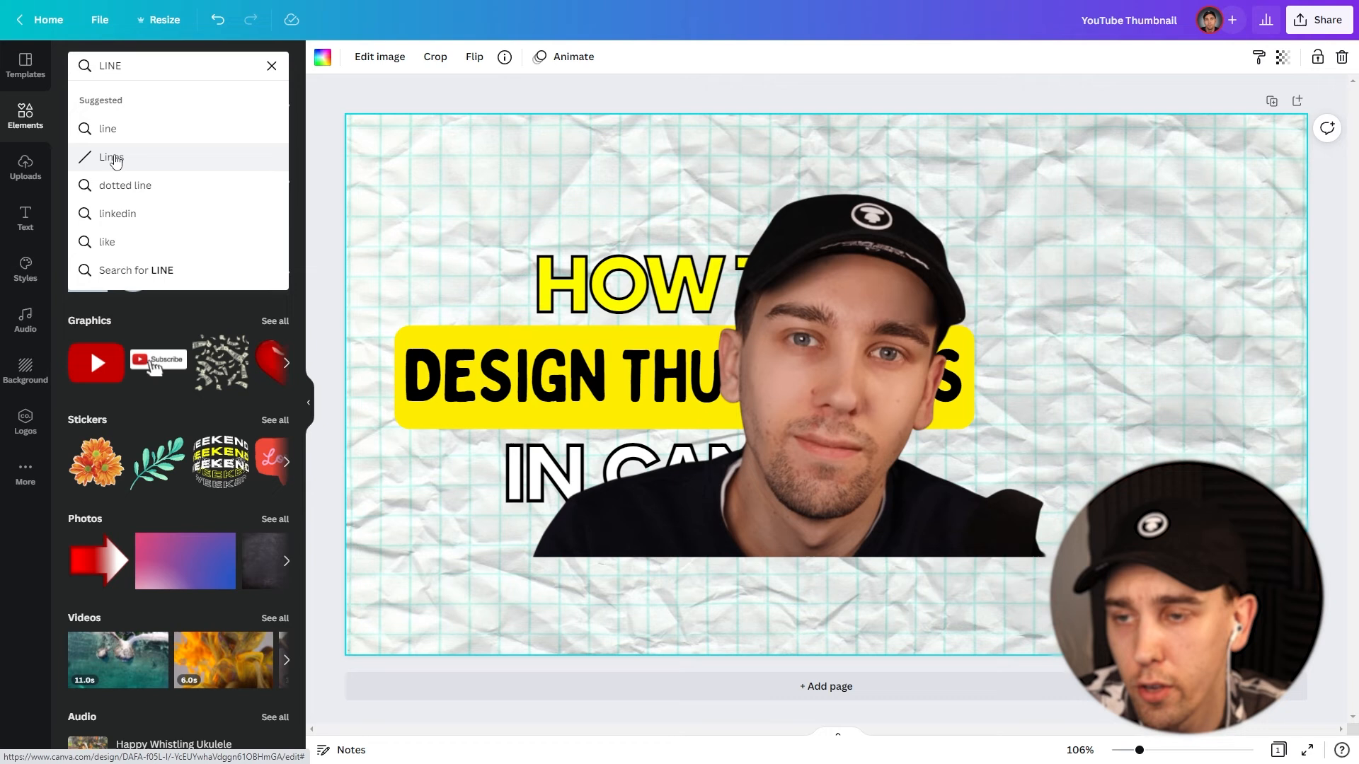
{"action": "left_click", "coordinate": [115, 162]}
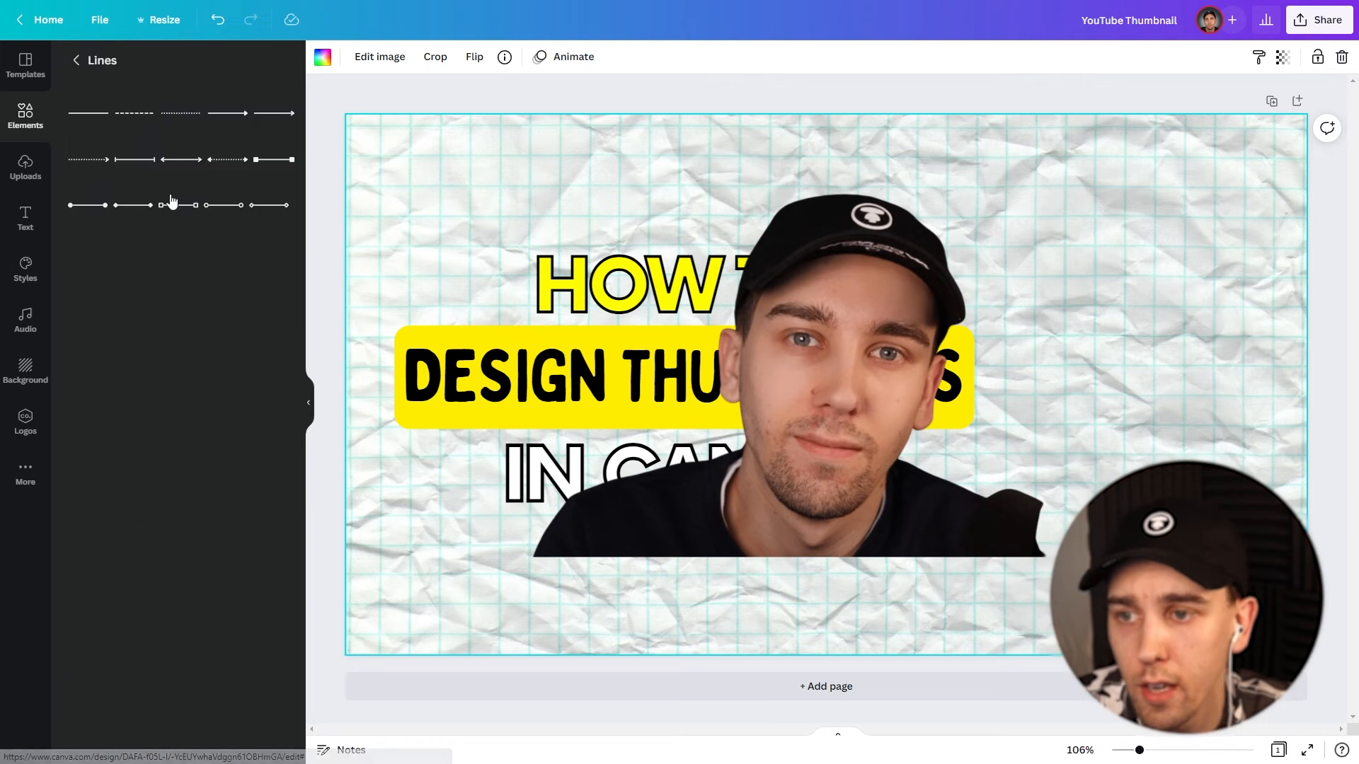
{"action": "left_click", "coordinate": [88, 117]}
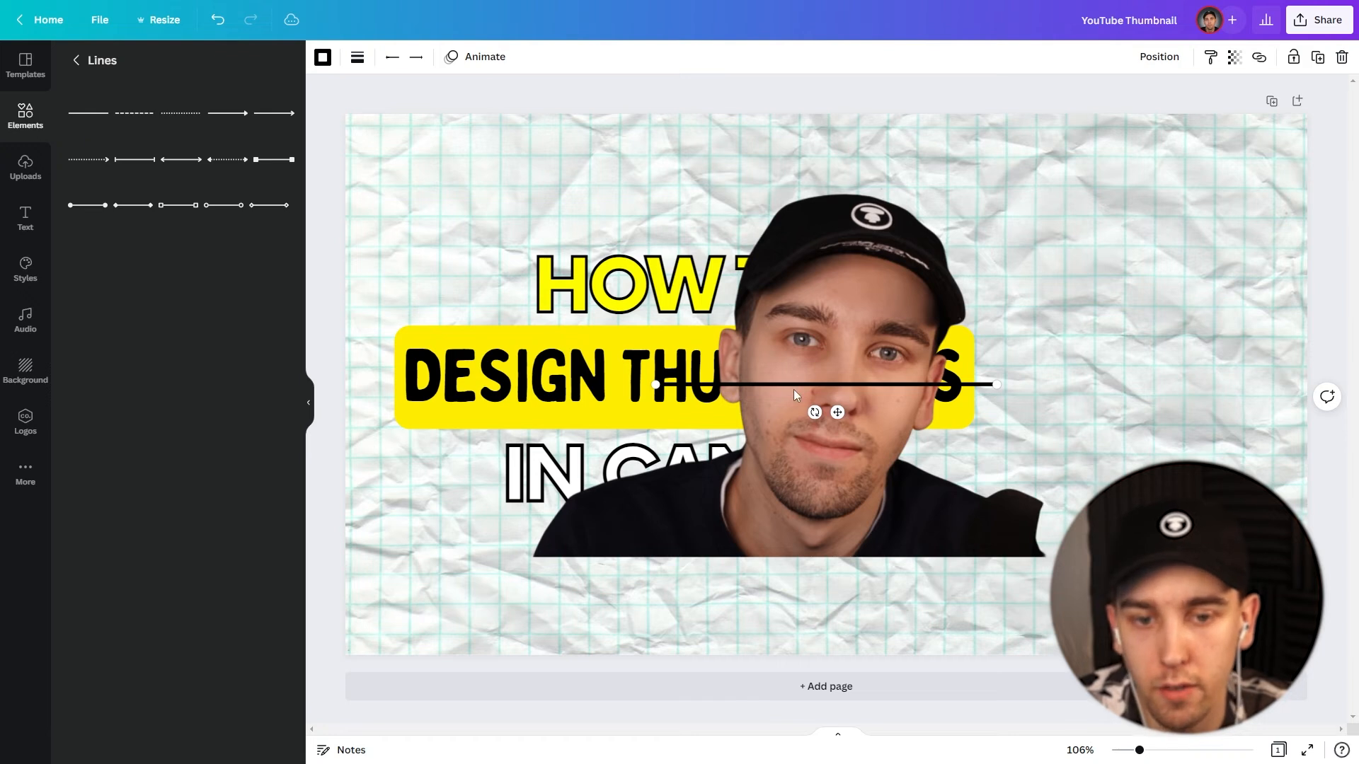
{"action": "left_click_drag", "start_coordinate": [806, 384], "coordinate": [629, 165]}
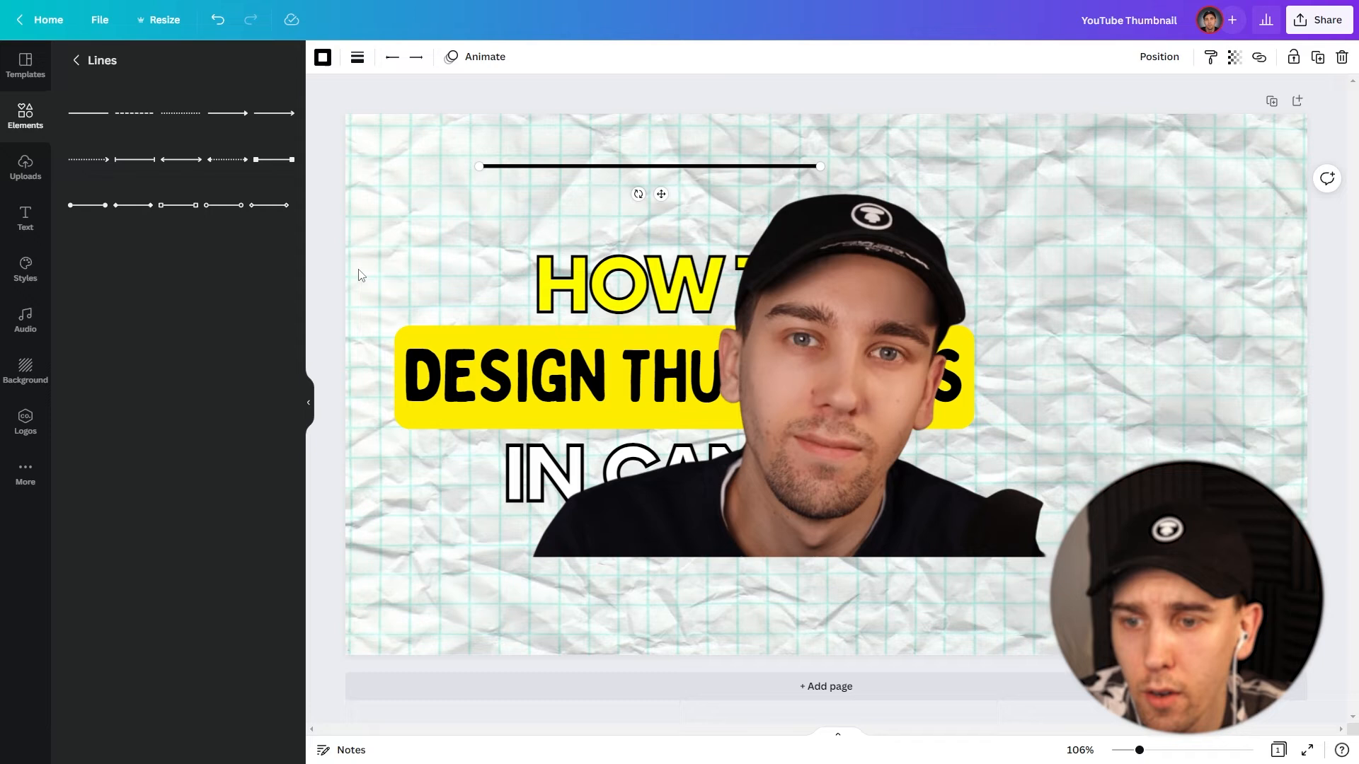
{"action": "left_click", "coordinate": [312, 405]}
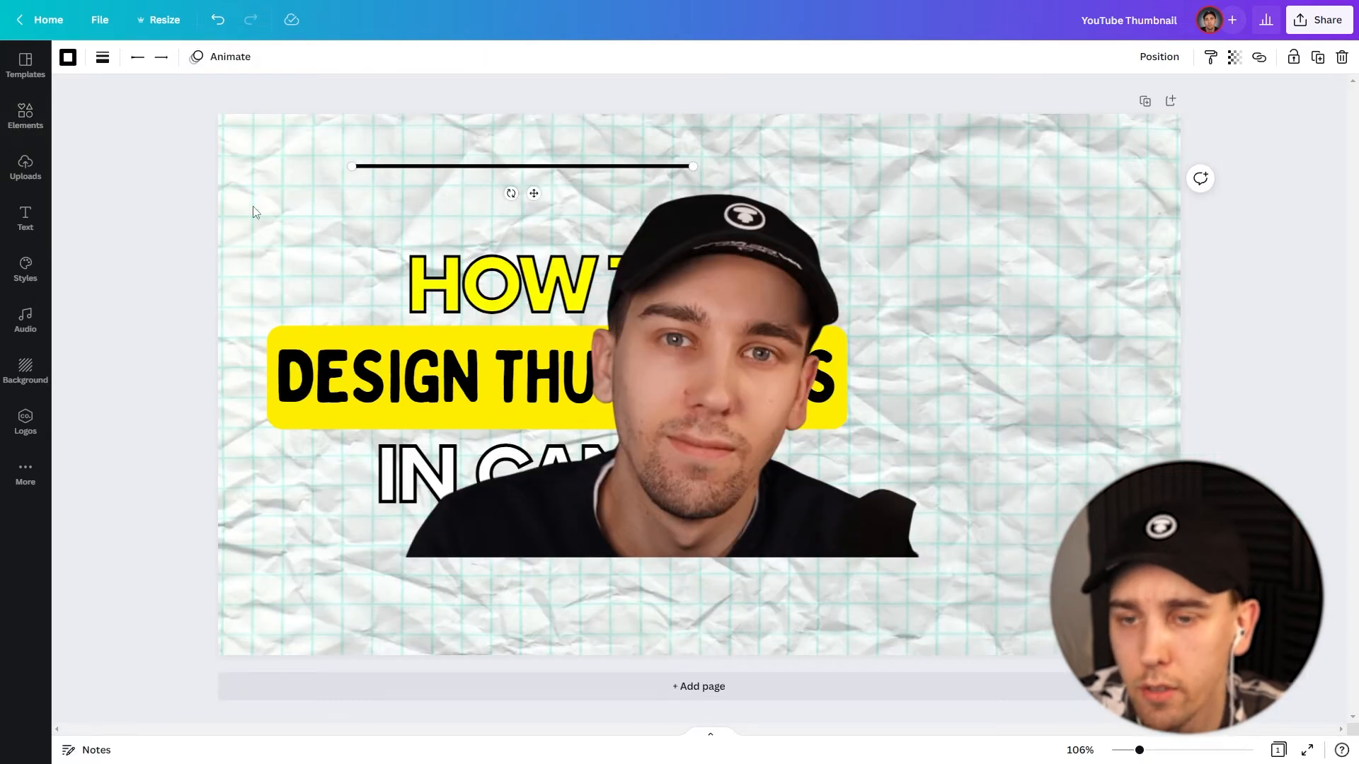
{"action": "key", "text": "ctrl+z"}
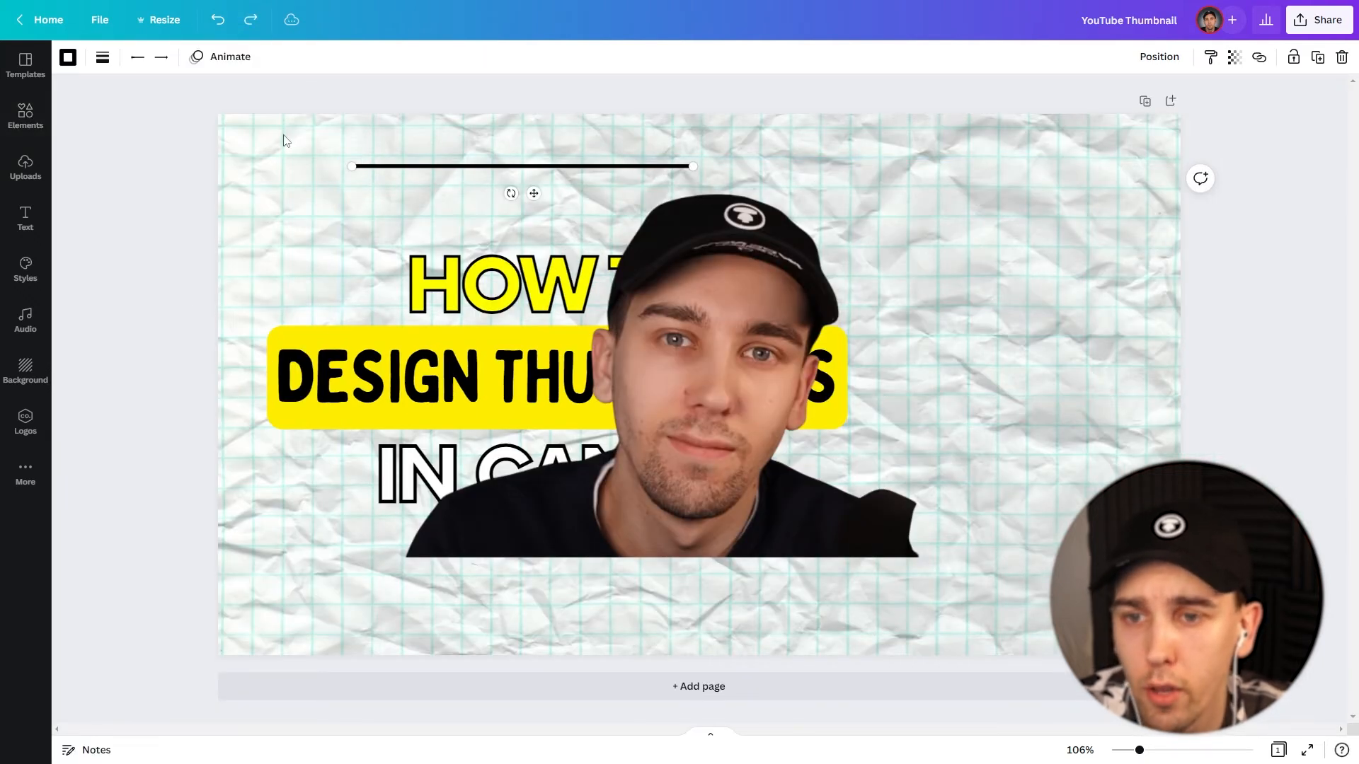
Increase the weight of the solid black line above the "HOW TO" text to make a thick bar
{"action": "left_click", "coordinate": [103, 62]}
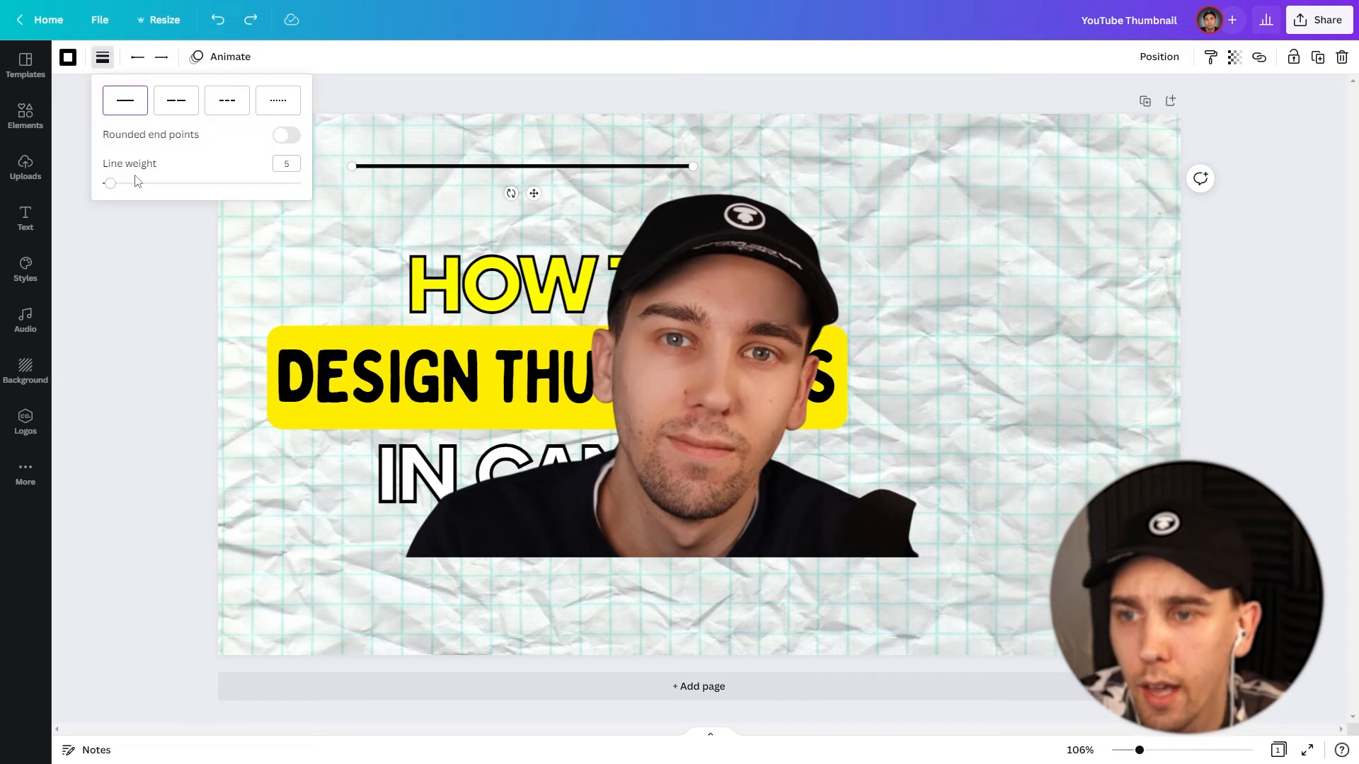
{"action": "left_click_drag", "start_coordinate": [109, 184], "coordinate": [141, 184]}
{"action": "left_click", "coordinate": [154, 269]}
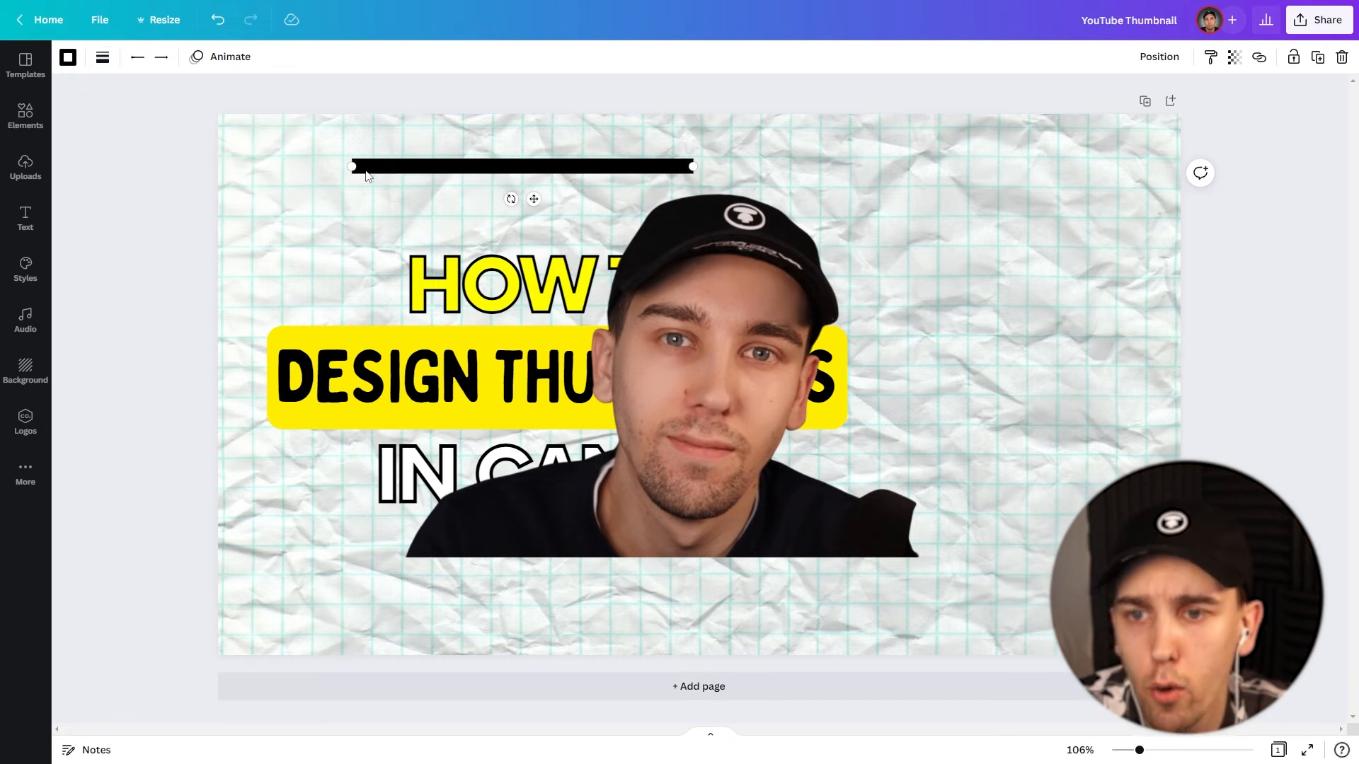
Move the black line to the canvas's top left corner and stretch it across the full width to a length of 1,280
{"action": "left_click_drag", "start_coordinate": [395, 175], "coordinate": [260, 126]}
{"action": "left_click_drag", "start_coordinate": [557, 124], "coordinate": [1179, 124]}
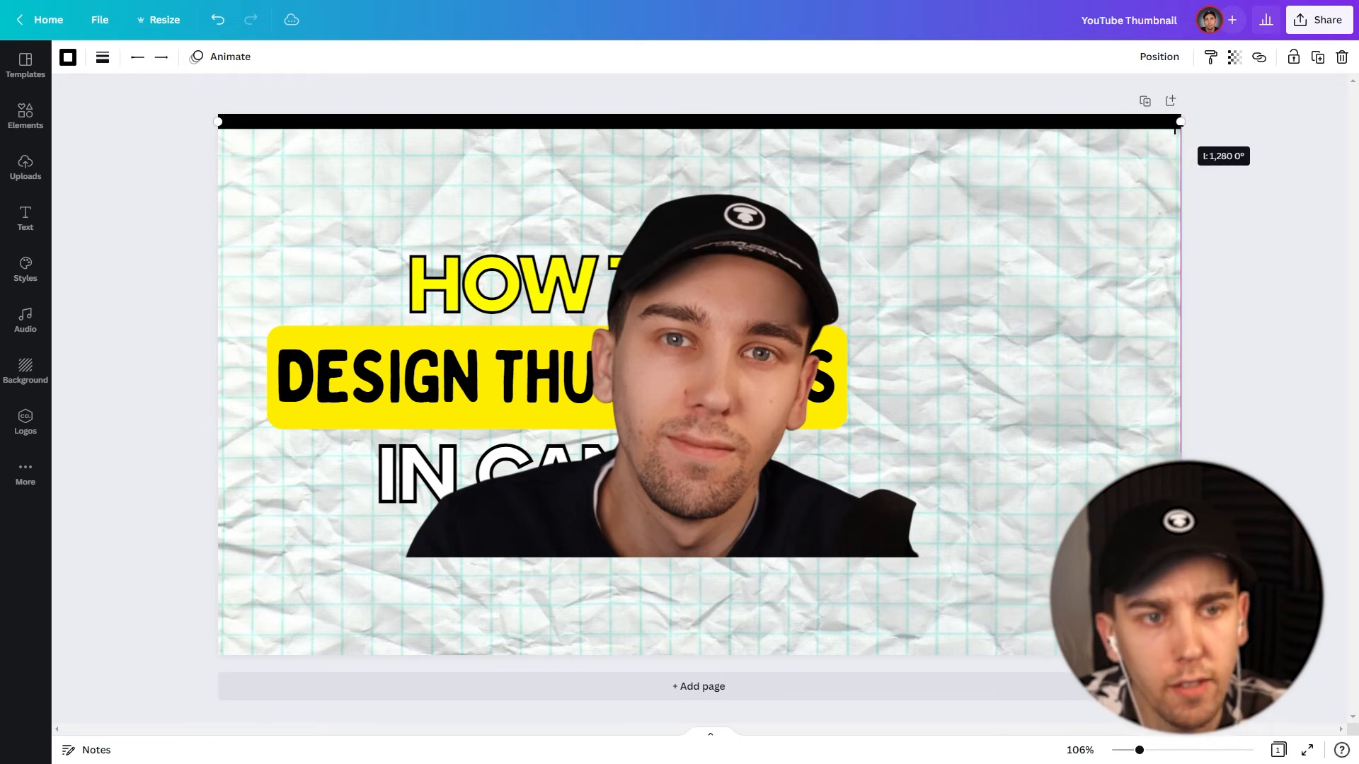
{"action": "left_click", "coordinate": [1213, 157]}
{"action": "left_click", "coordinate": [333, 128]}
{"action": "left_click", "coordinate": [373, 136]}
{"action": "left_click", "coordinate": [371, 126]}
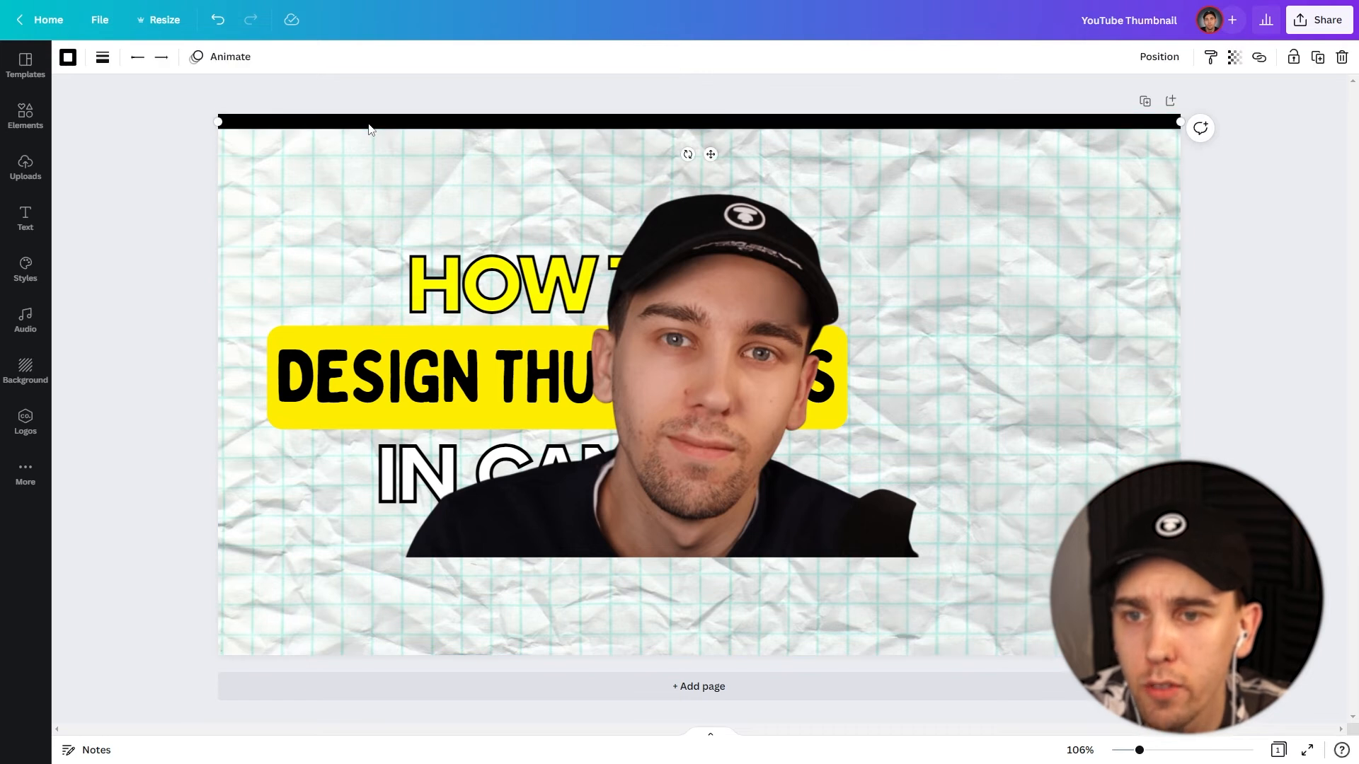
Make the full-width black line along the canvas's top edge slightly thicker and deselect it
{"action": "left_click", "coordinate": [103, 58]}
{"action": "left_click_drag", "start_coordinate": [141, 183], "coordinate": [159, 185]}
{"action": "left_click", "coordinate": [157, 258]}
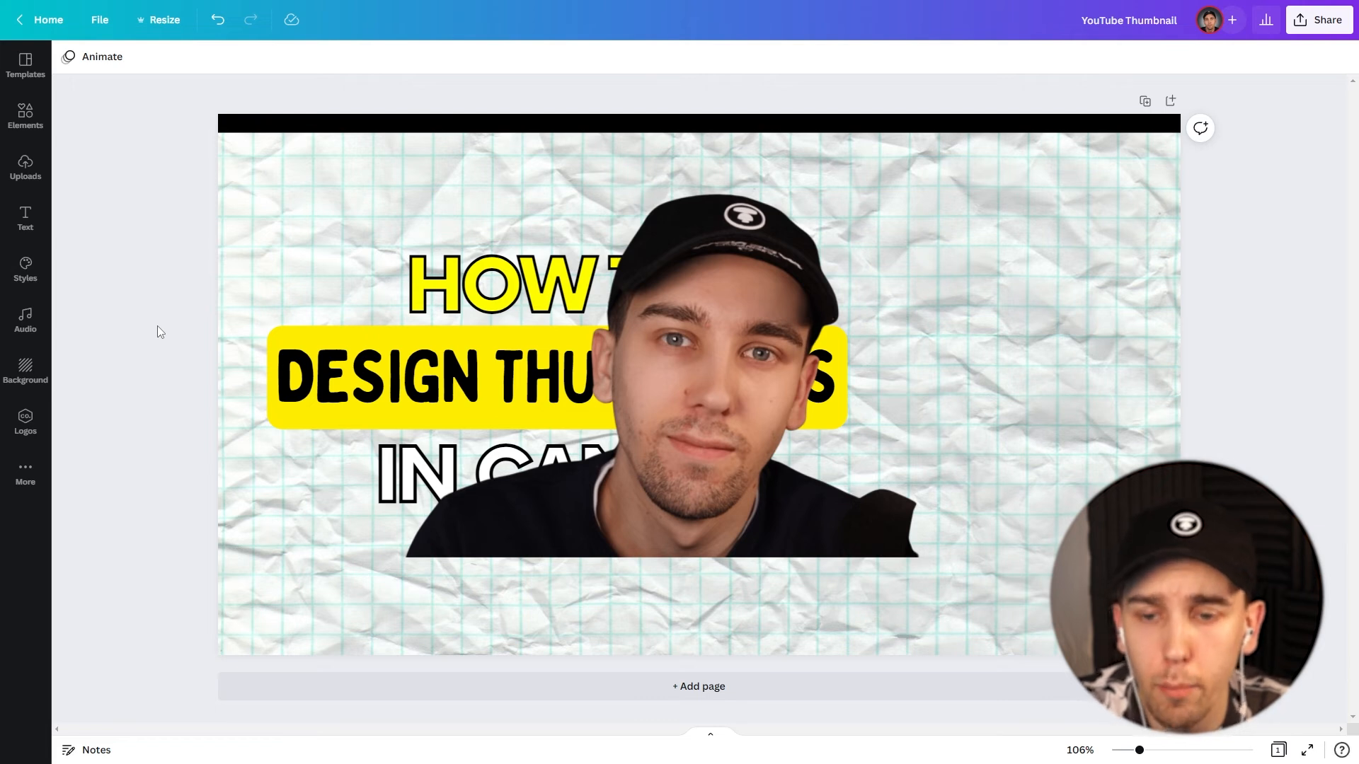
Copy the hex code #FFED00 from the background effect colour of the "DESIGN THUMBNAILS" text
{"action": "left_click", "coordinate": [289, 367]}
{"action": "left_click", "coordinate": [532, 57]}
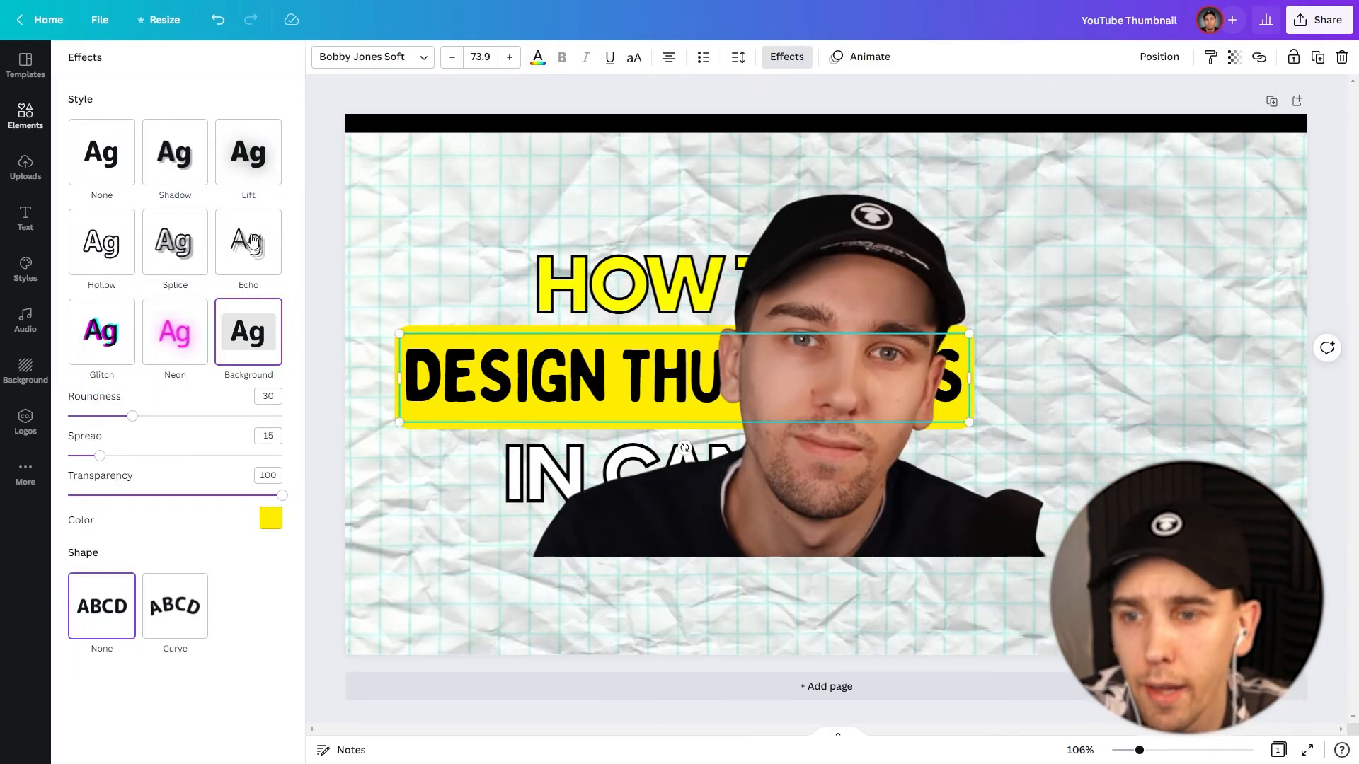
{"action": "left_click", "coordinate": [269, 522]}
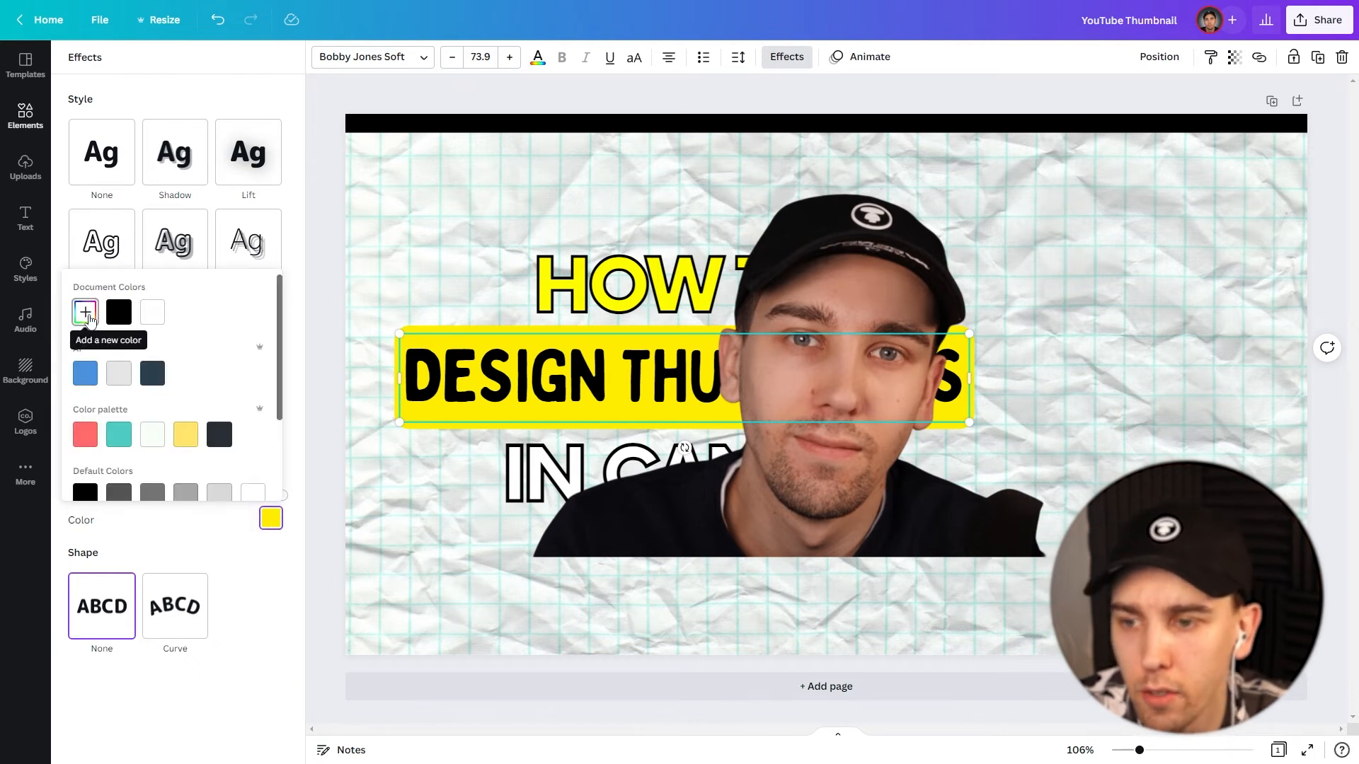
{"action": "left_click", "coordinate": [86, 313]}
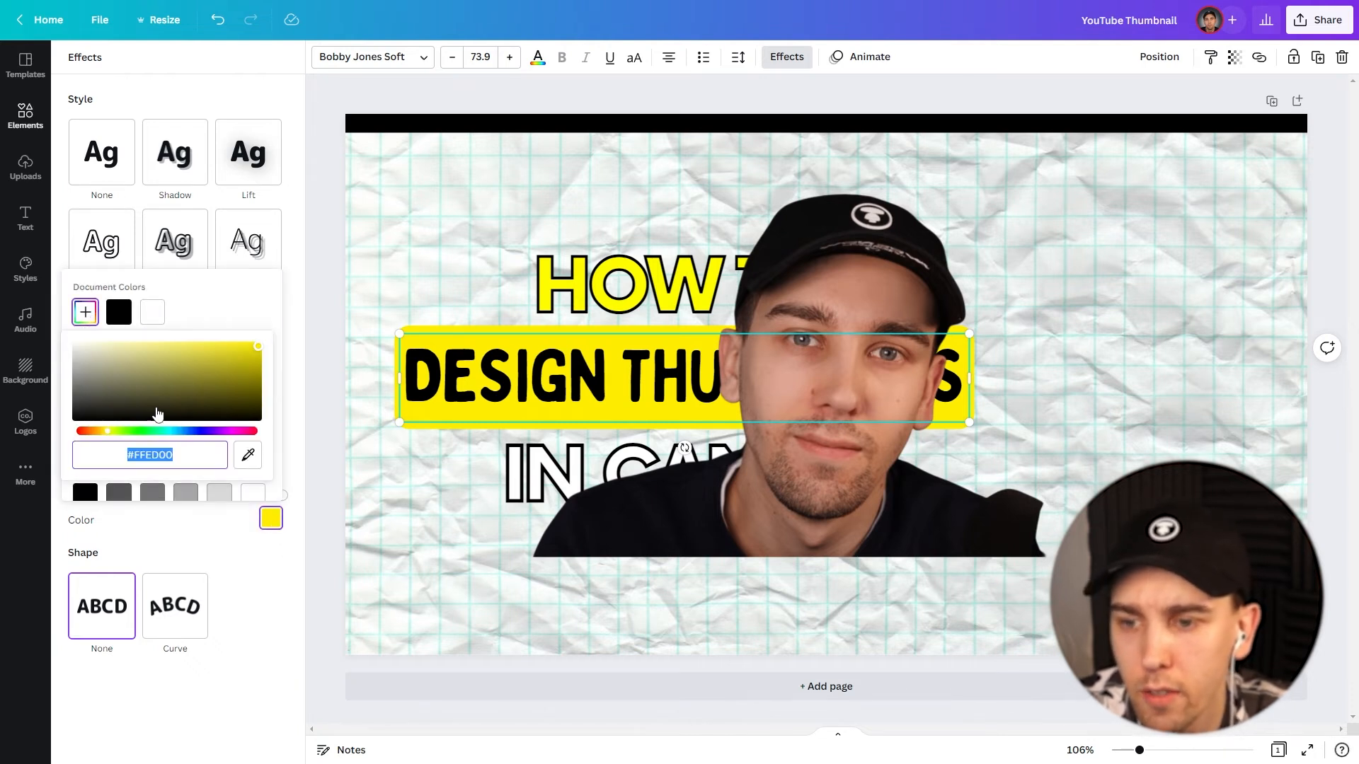
{"action": "right_click", "coordinate": [145, 456]}
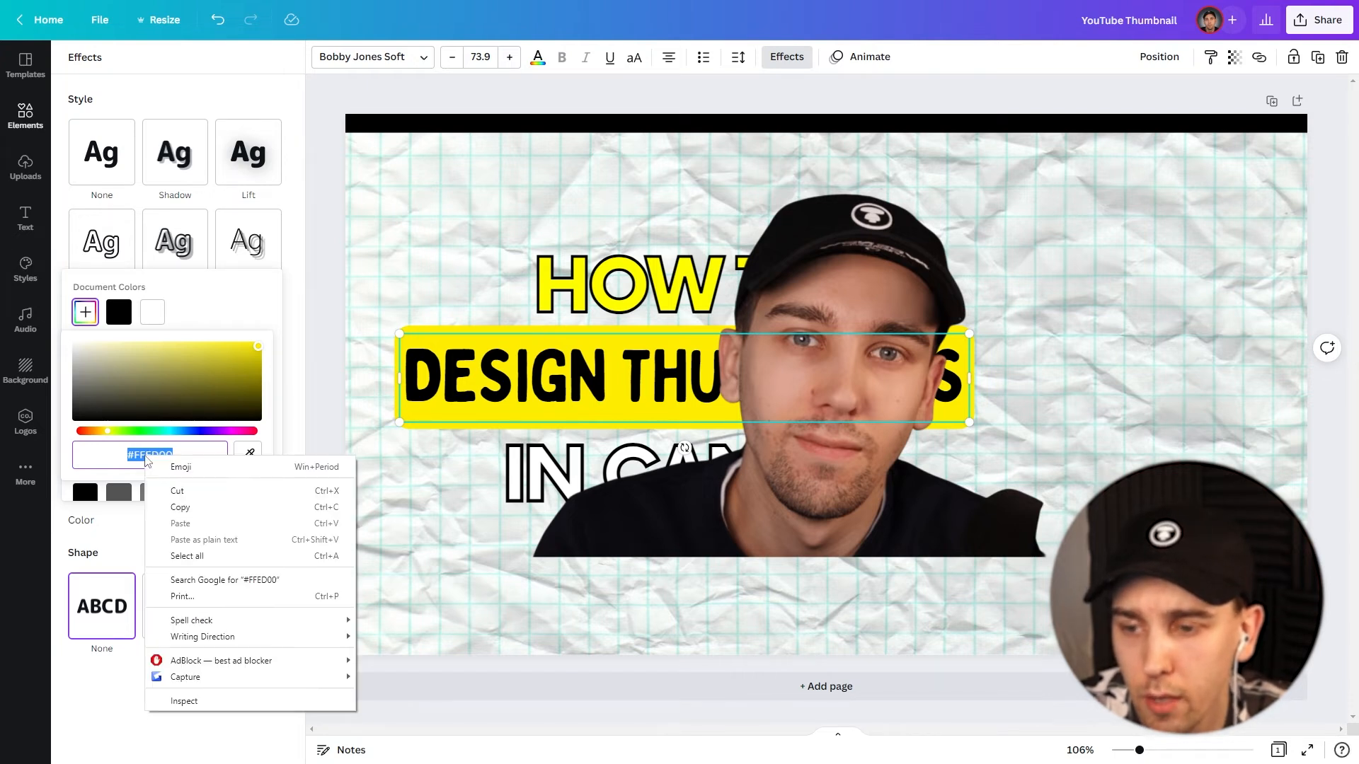
{"action": "left_click", "coordinate": [190, 509]}
{"action": "left_click", "coordinate": [328, 289]}
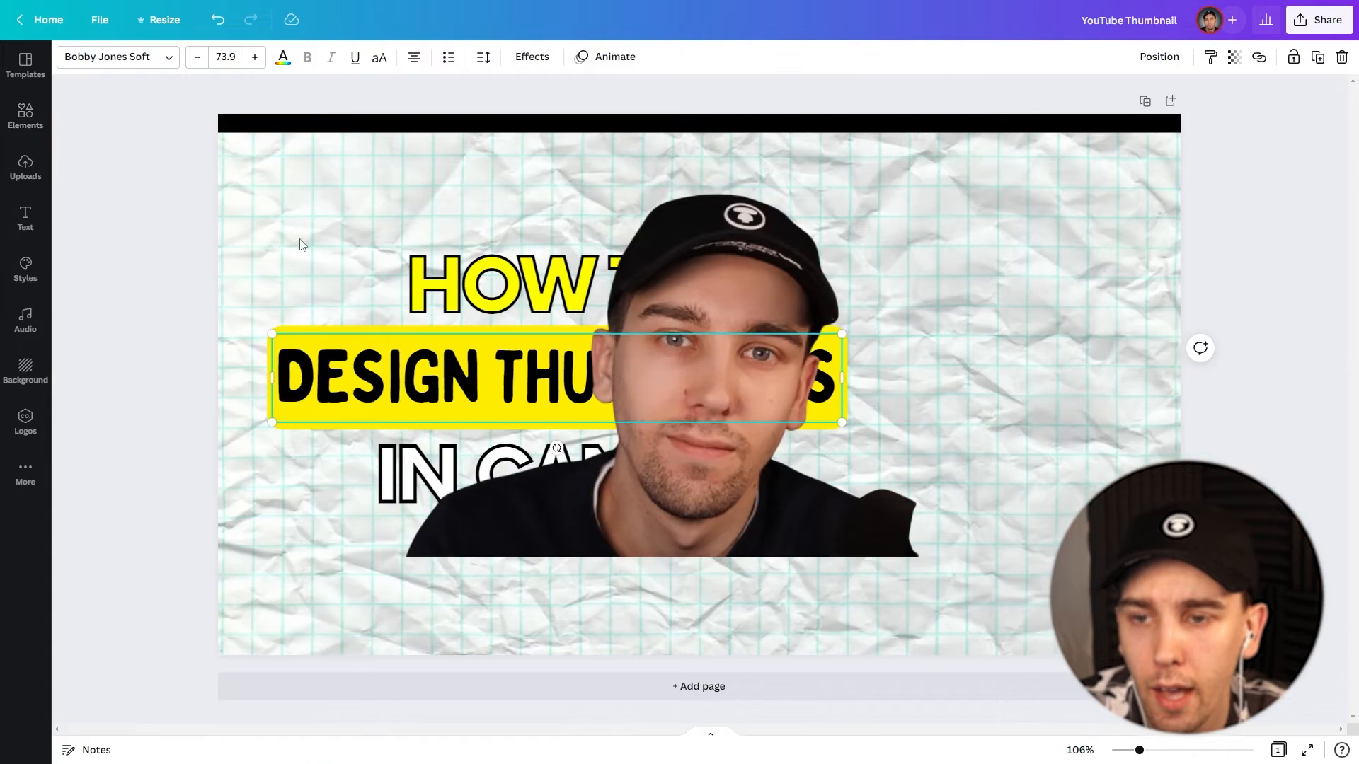
Recolour the line along the canvas's top edge to #FFED00 and deselect it
{"action": "left_click", "coordinate": [267, 131]}
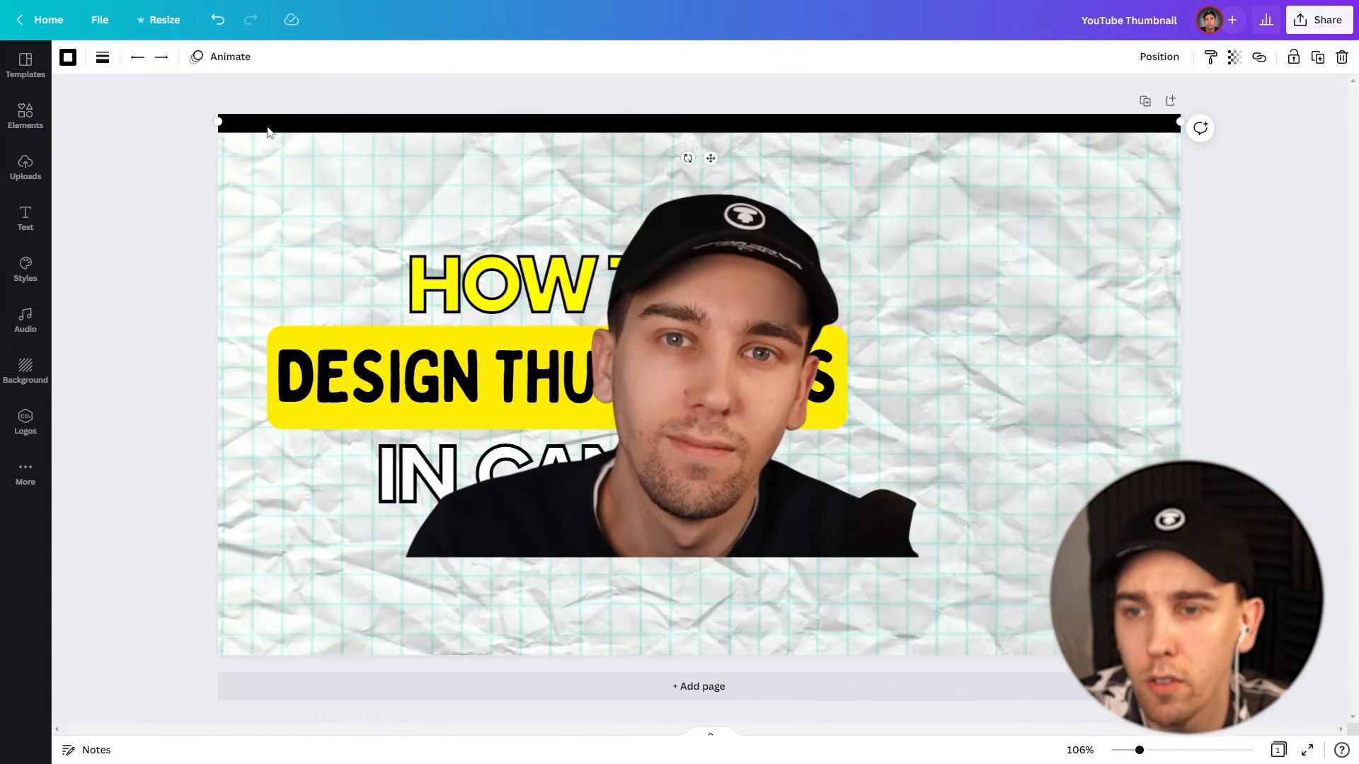
{"action": "left_click", "coordinate": [68, 56]}
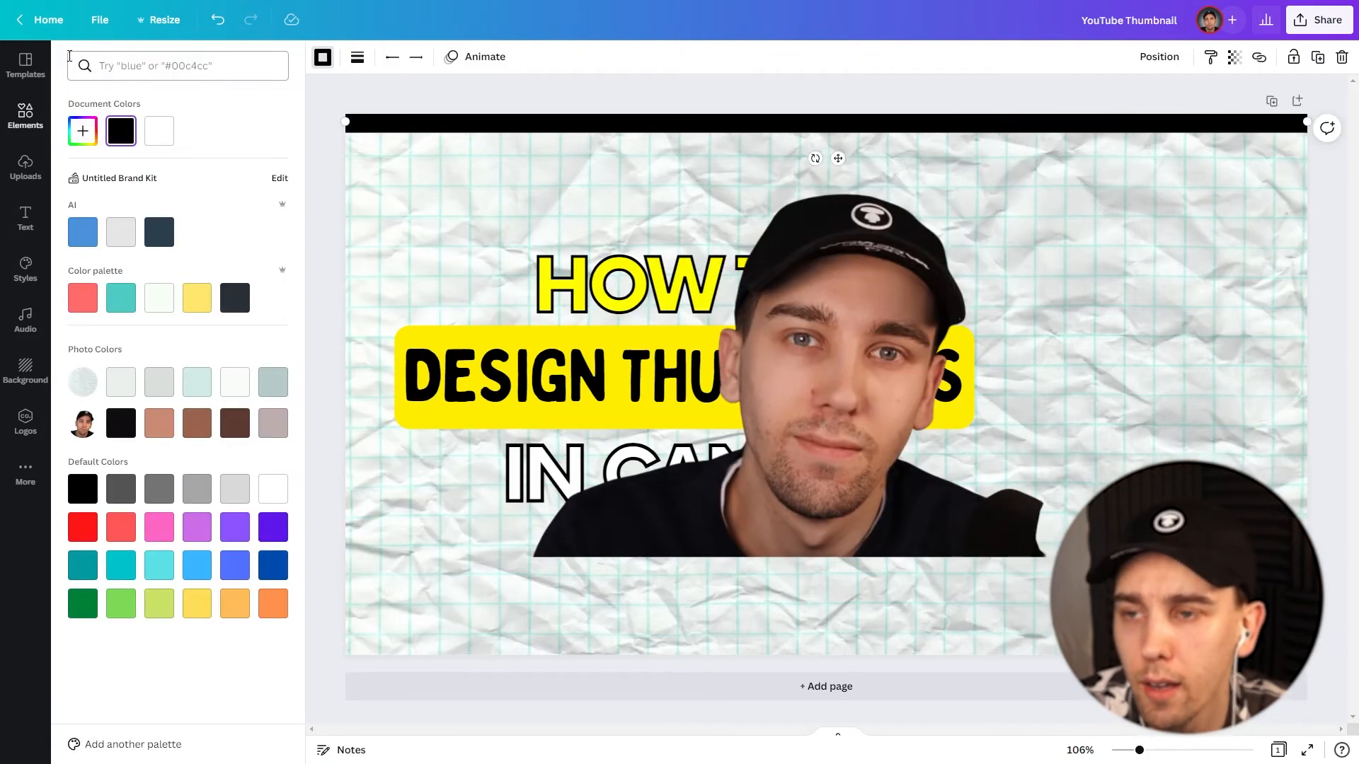
{"action": "left_click", "coordinate": [83, 131]}
{"action": "key", "text": "ctrl+v"}
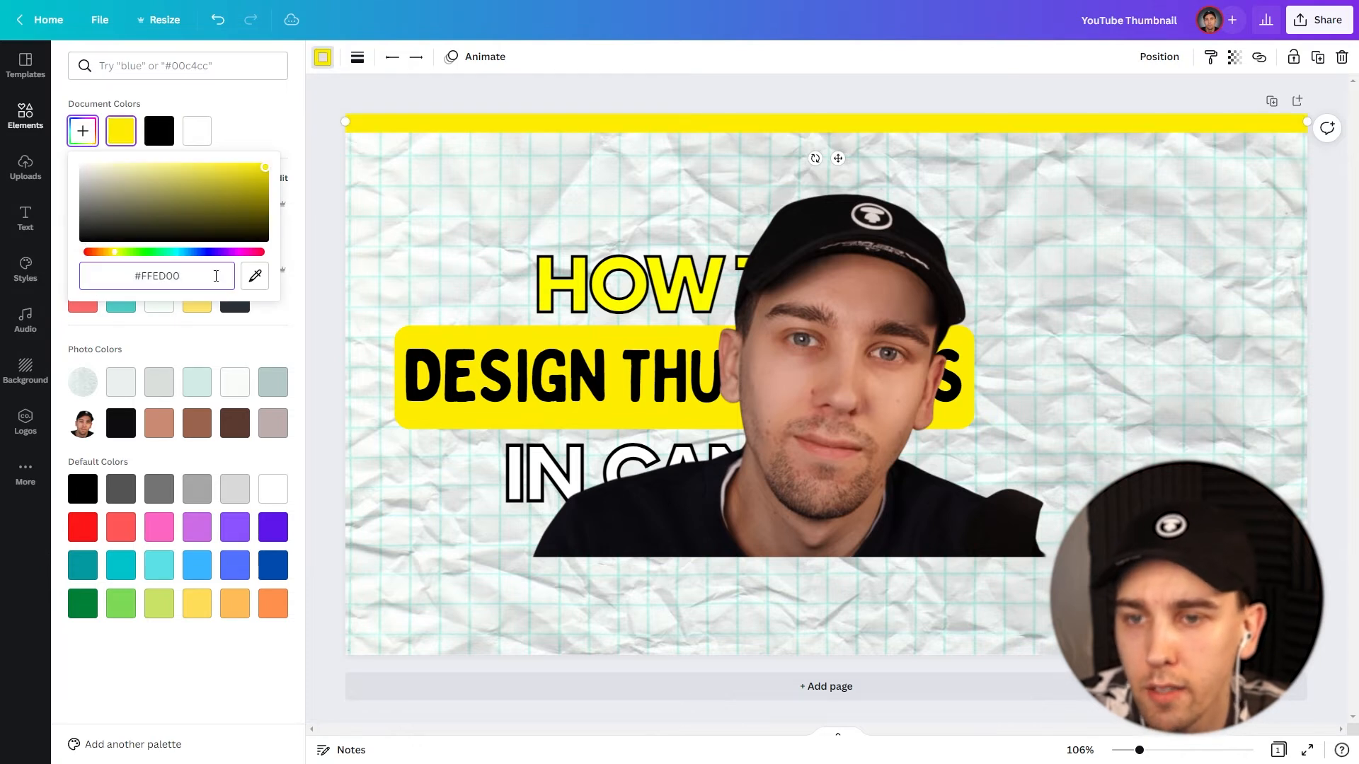
{"action": "left_click", "coordinate": [318, 170]}
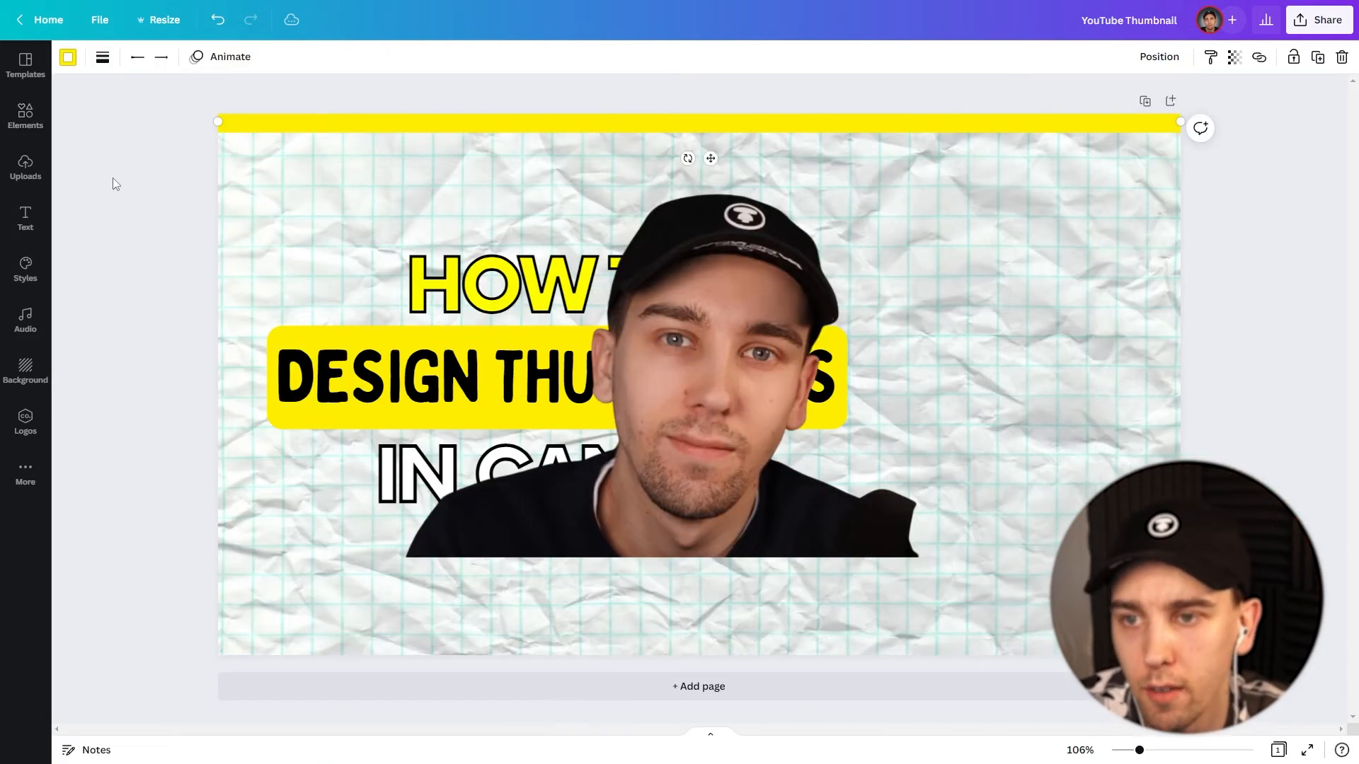
{"action": "left_click", "coordinate": [115, 184]}
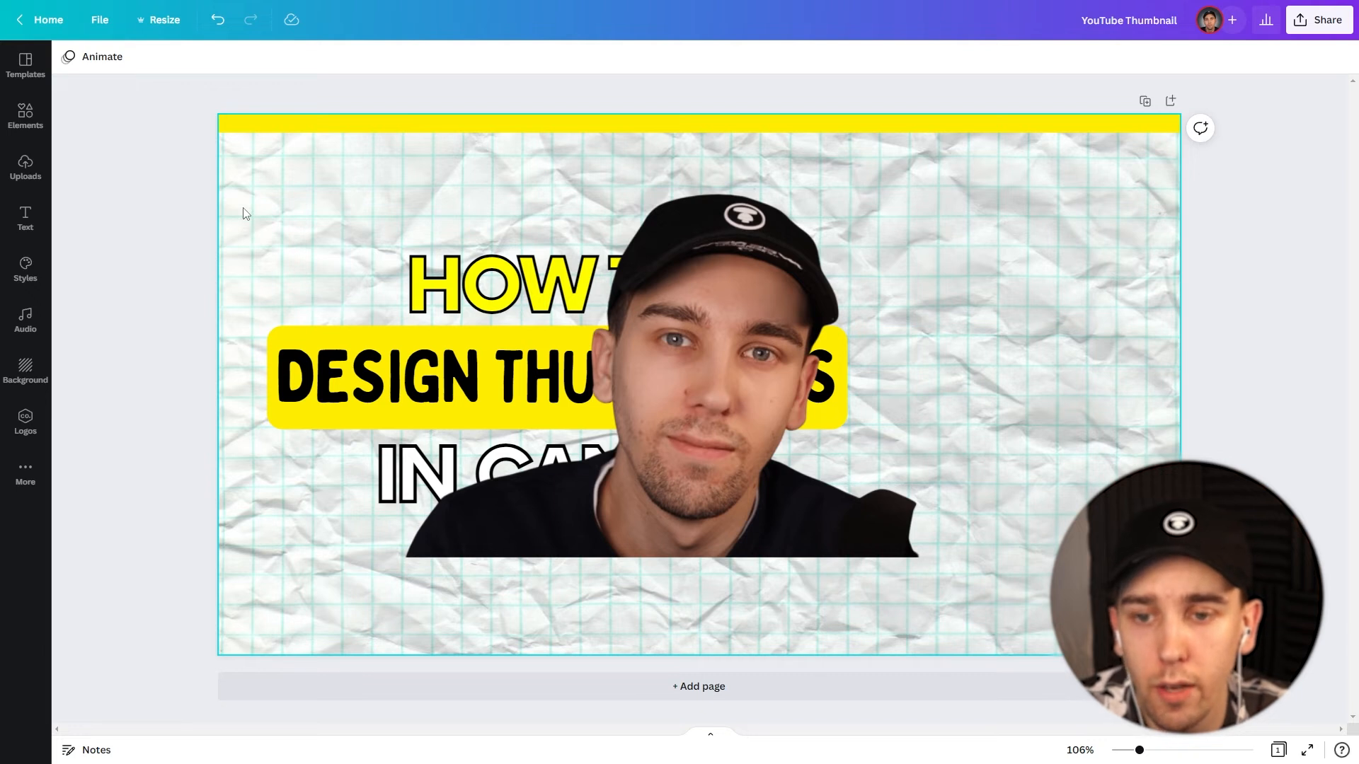
Undo the last change and nudge the yellow line down until it sits flush with the canvas's top edge
{"action": "key", "text": "ctrl+z"}
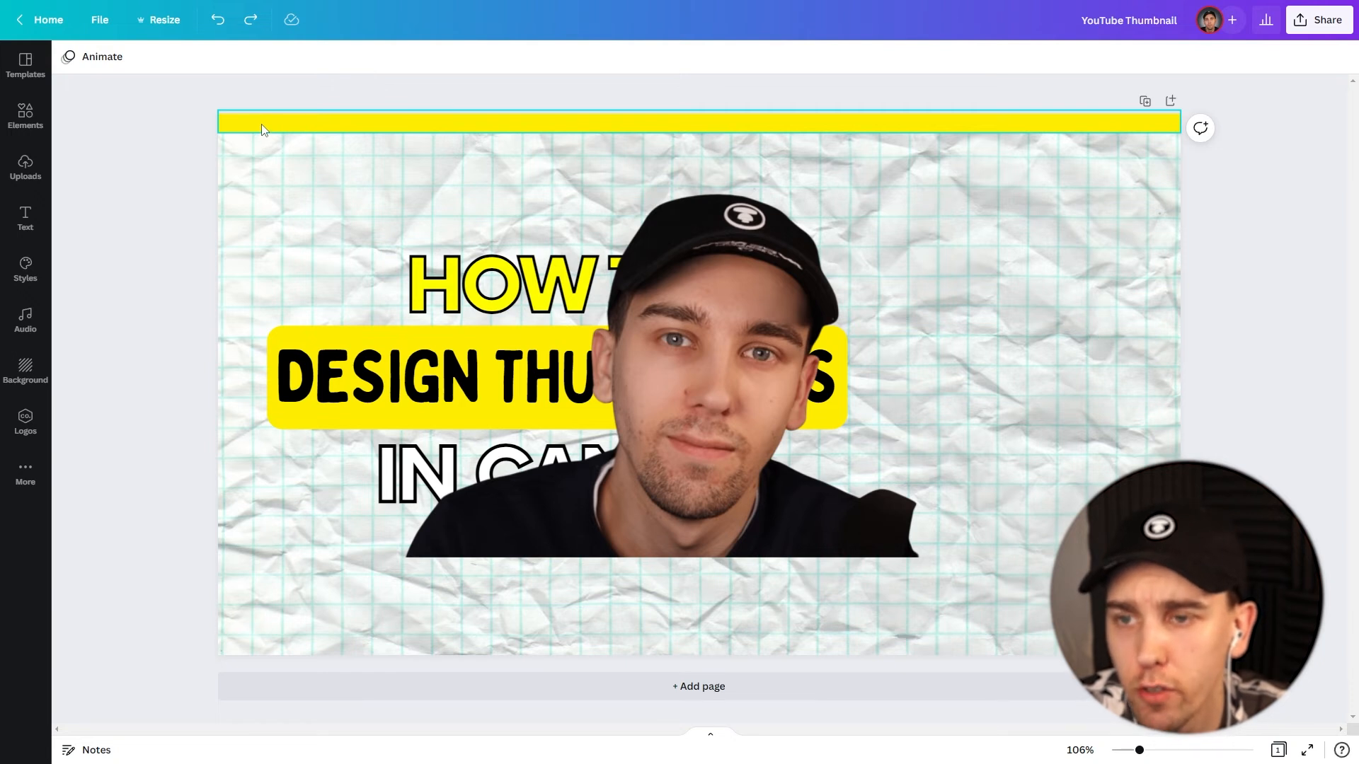
{"action": "left_click_drag", "start_coordinate": [261, 126], "coordinate": [260, 130]}
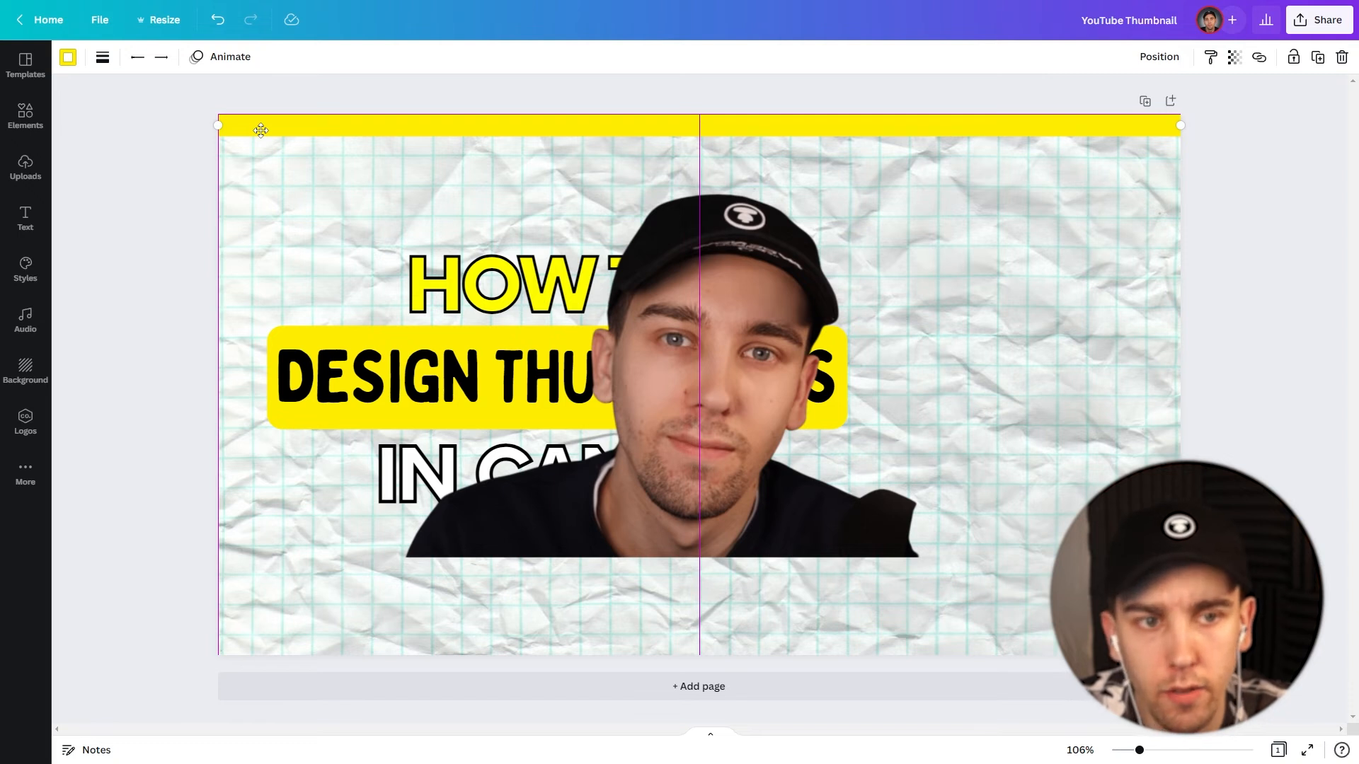
{"action": "left_click_drag", "start_coordinate": [260, 130], "coordinate": [261, 132]}
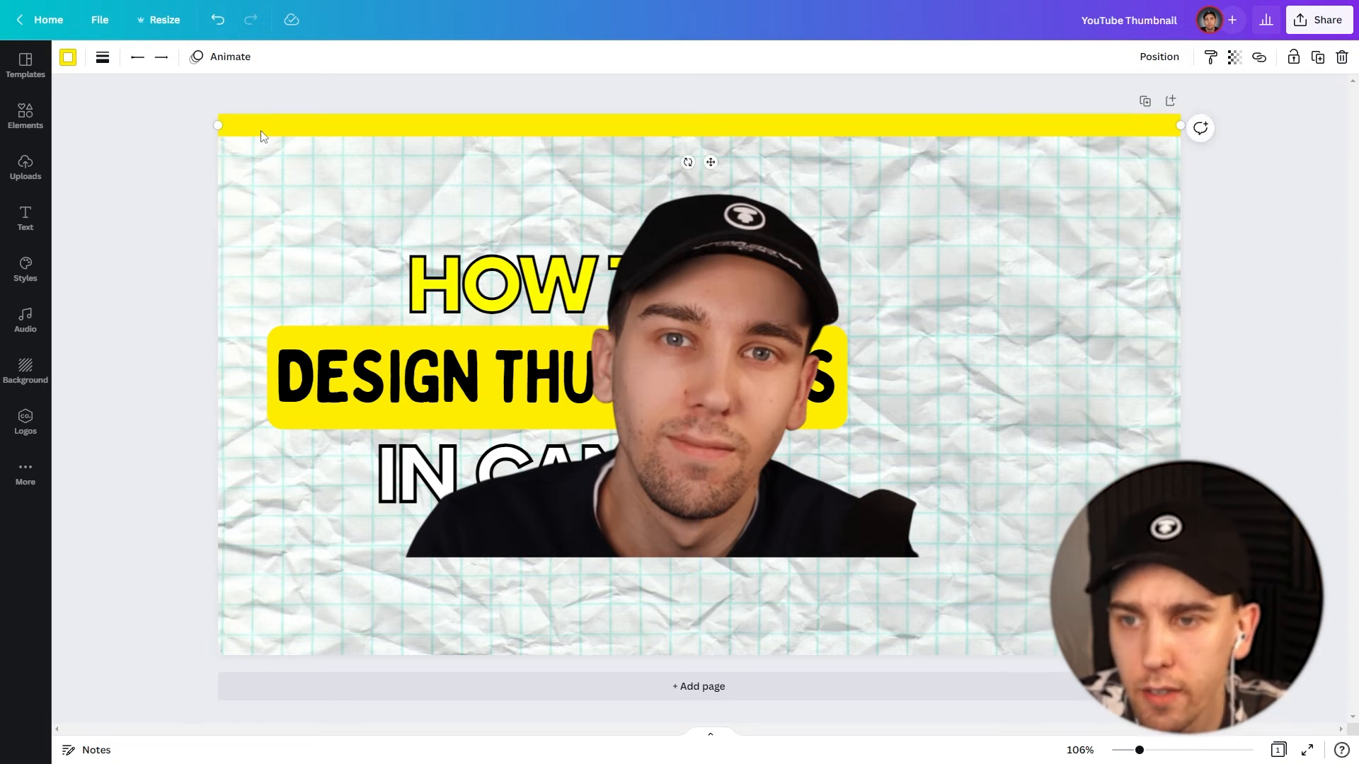
Duplicate the yellow line and place the copy flush along the canvas's bottom edge
{"action": "left_click", "coordinate": [1317, 56]}
{"action": "left_click_drag", "start_coordinate": [790, 142], "coordinate": [777, 640]}
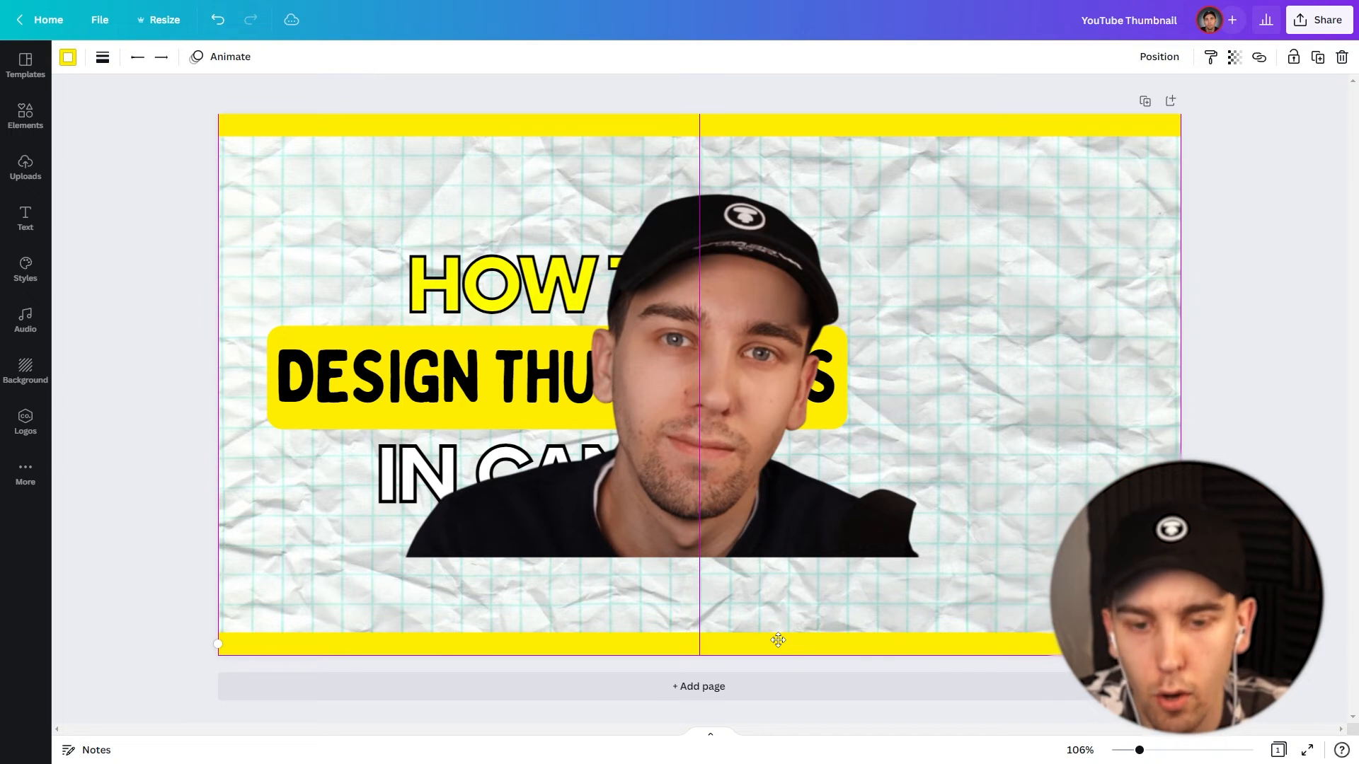
{"action": "left_click_drag", "start_coordinate": [777, 640], "coordinate": [777, 641]}
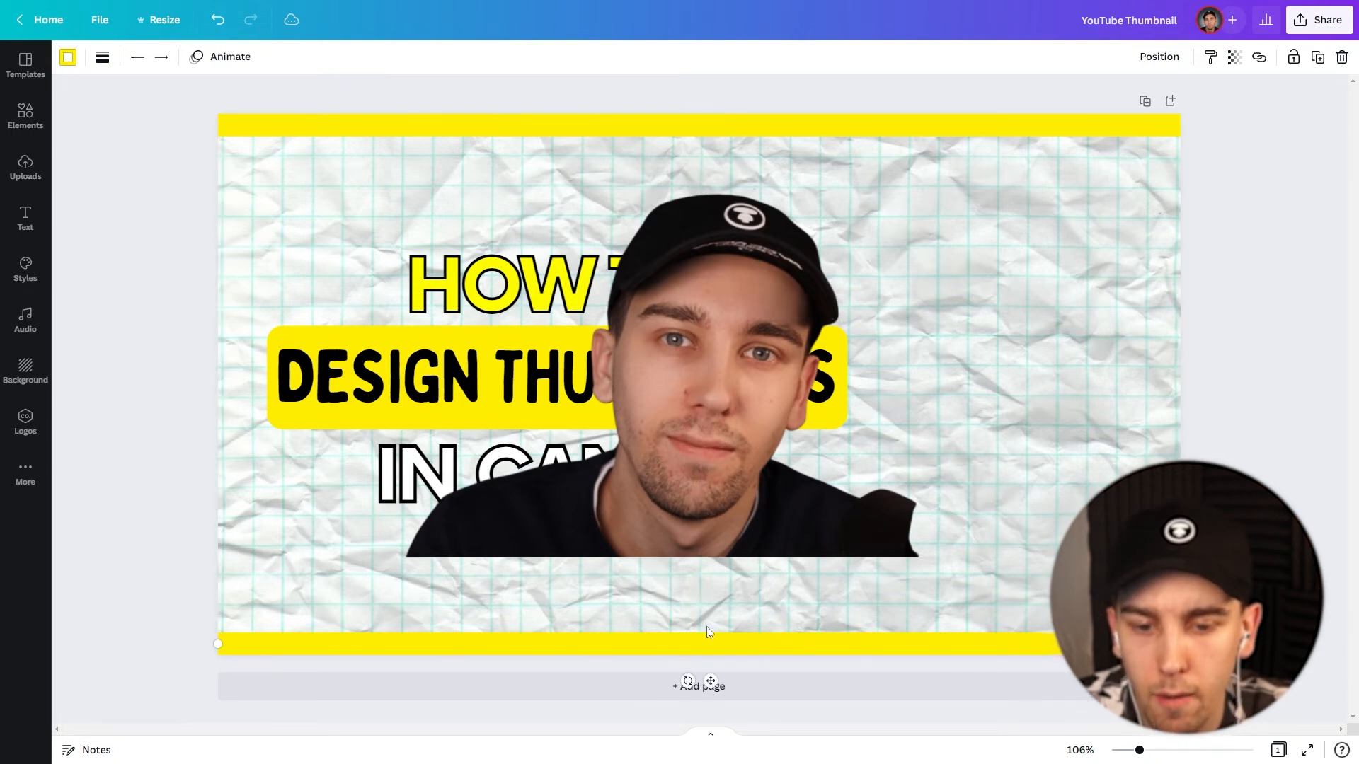
{"action": "left_click", "coordinate": [138, 585]}
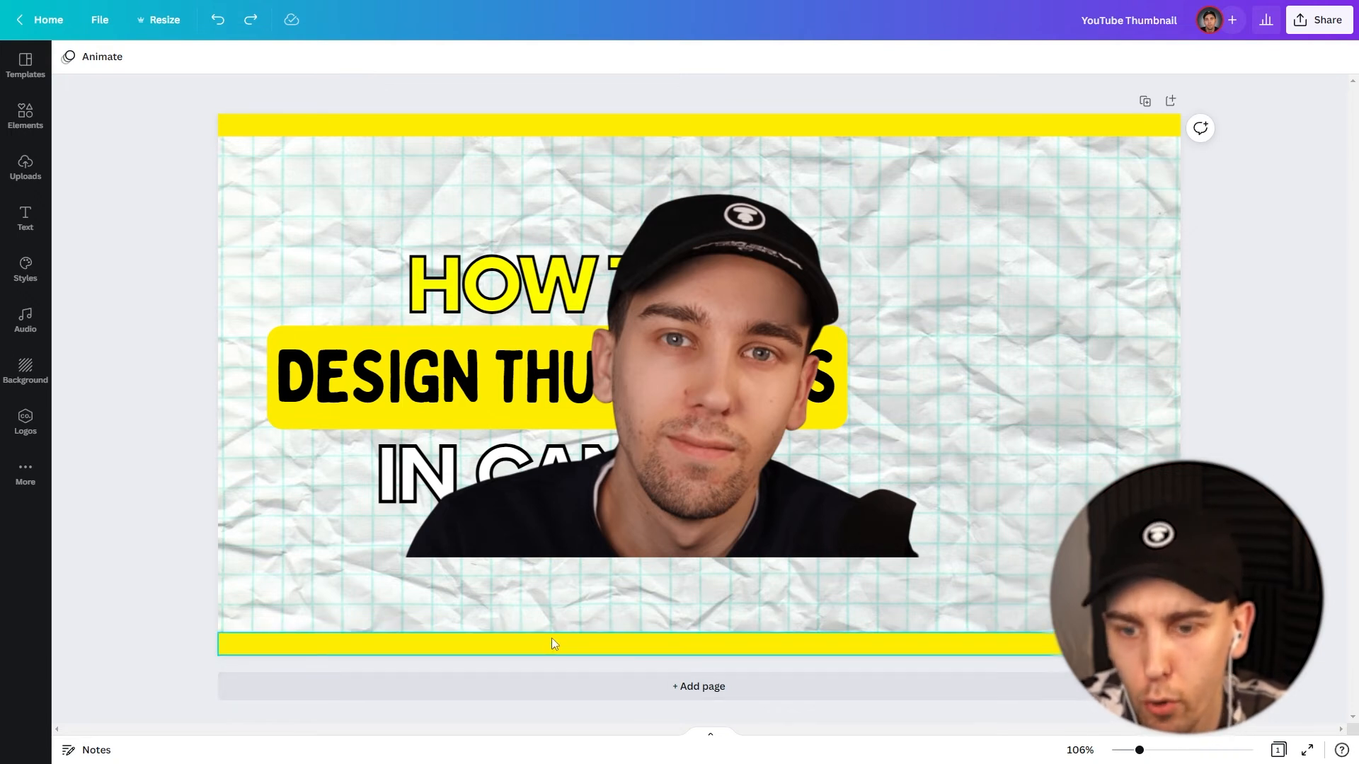
Duplicate the top yellow line, rotate the copy to 90° and place it along the canvas's left edge
{"action": "left_click", "coordinate": [683, 134]}
{"action": "left_click", "coordinate": [1318, 60]}
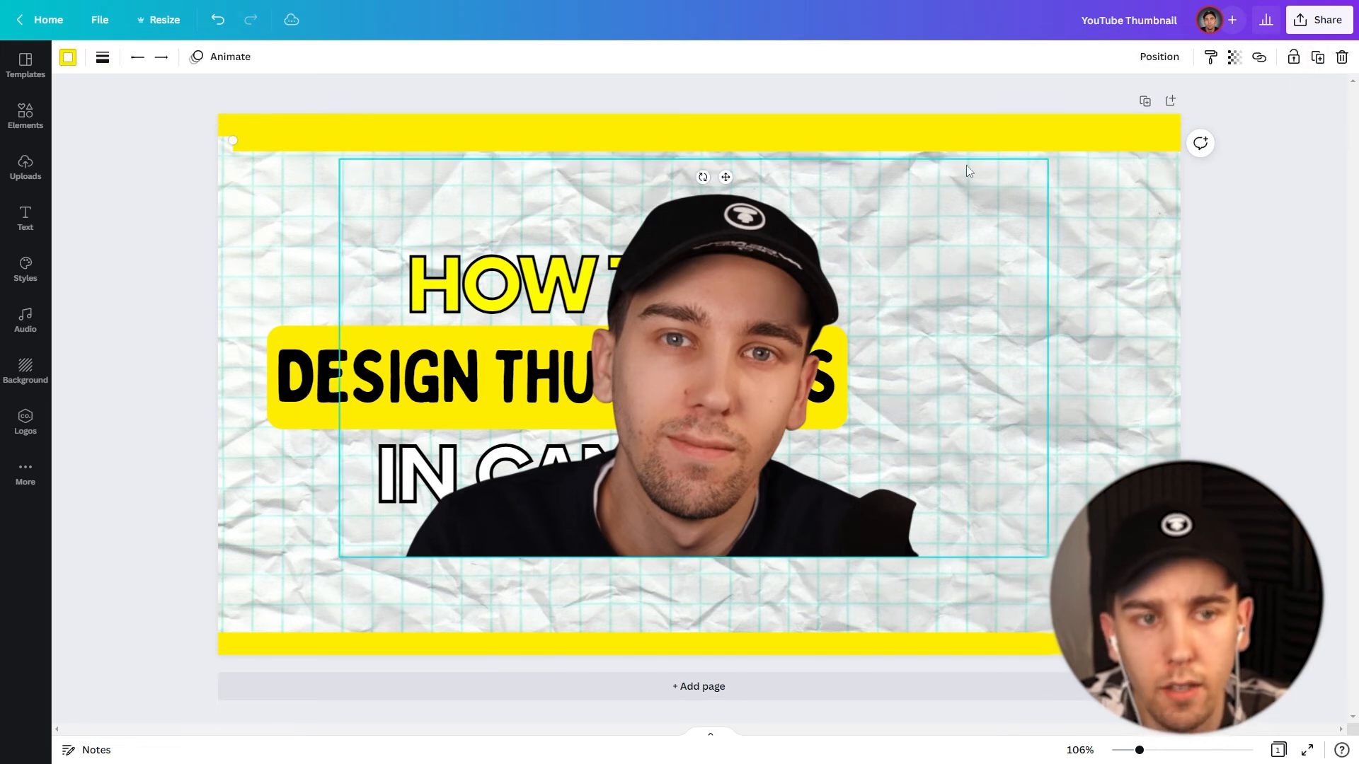
{"action": "left_click_drag", "start_coordinate": [703, 177], "coordinate": [39, 357]}
{"action": "left_click_drag", "start_coordinate": [676, 139], "coordinate": [647, 130]}
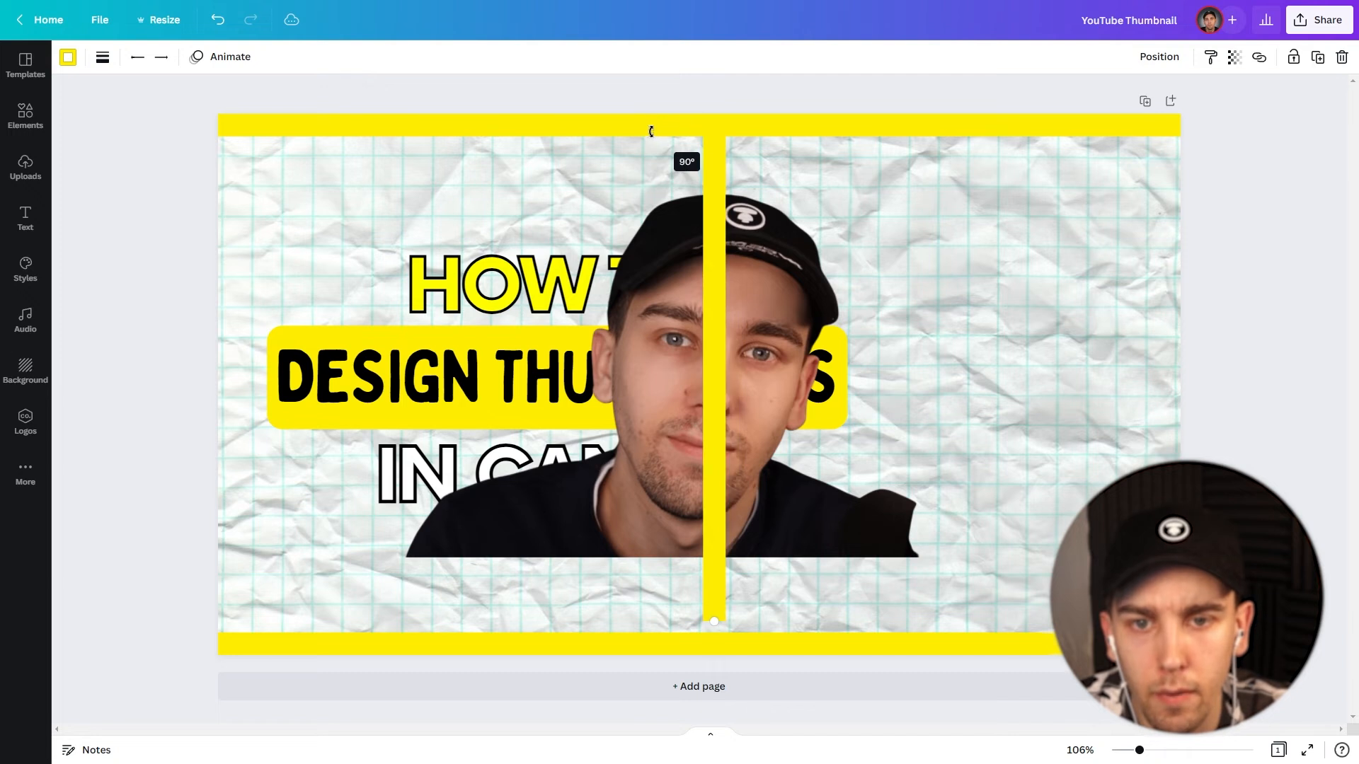
{"action": "left_click_drag", "start_coordinate": [711, 241], "coordinate": [235, 363]}
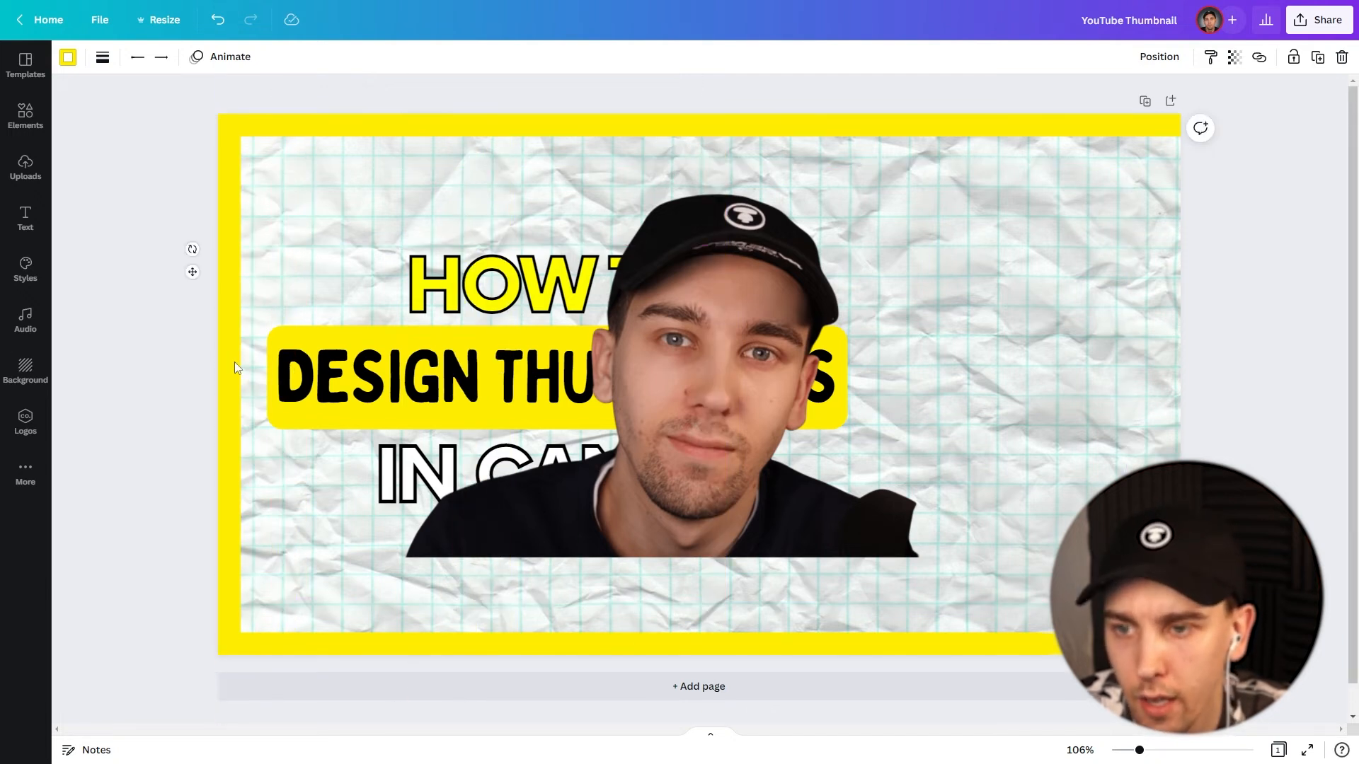
Duplicate the vertical yellow line and place the copy along the canvas's right edge to close the border
{"action": "key", "text": "ctrl+d"}
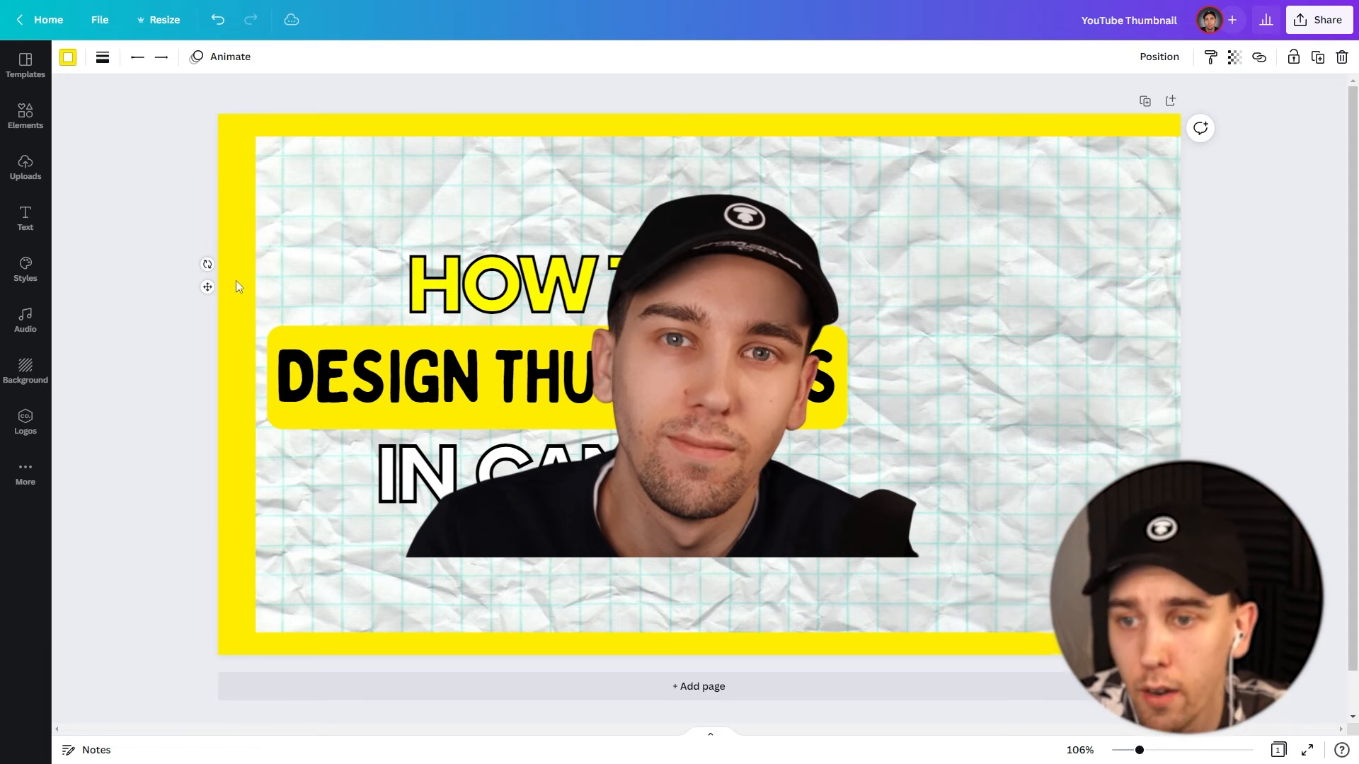
{"action": "left_click_drag", "start_coordinate": [242, 273], "coordinate": [1165, 320]}
{"action": "left_click", "coordinate": [1245, 333]}
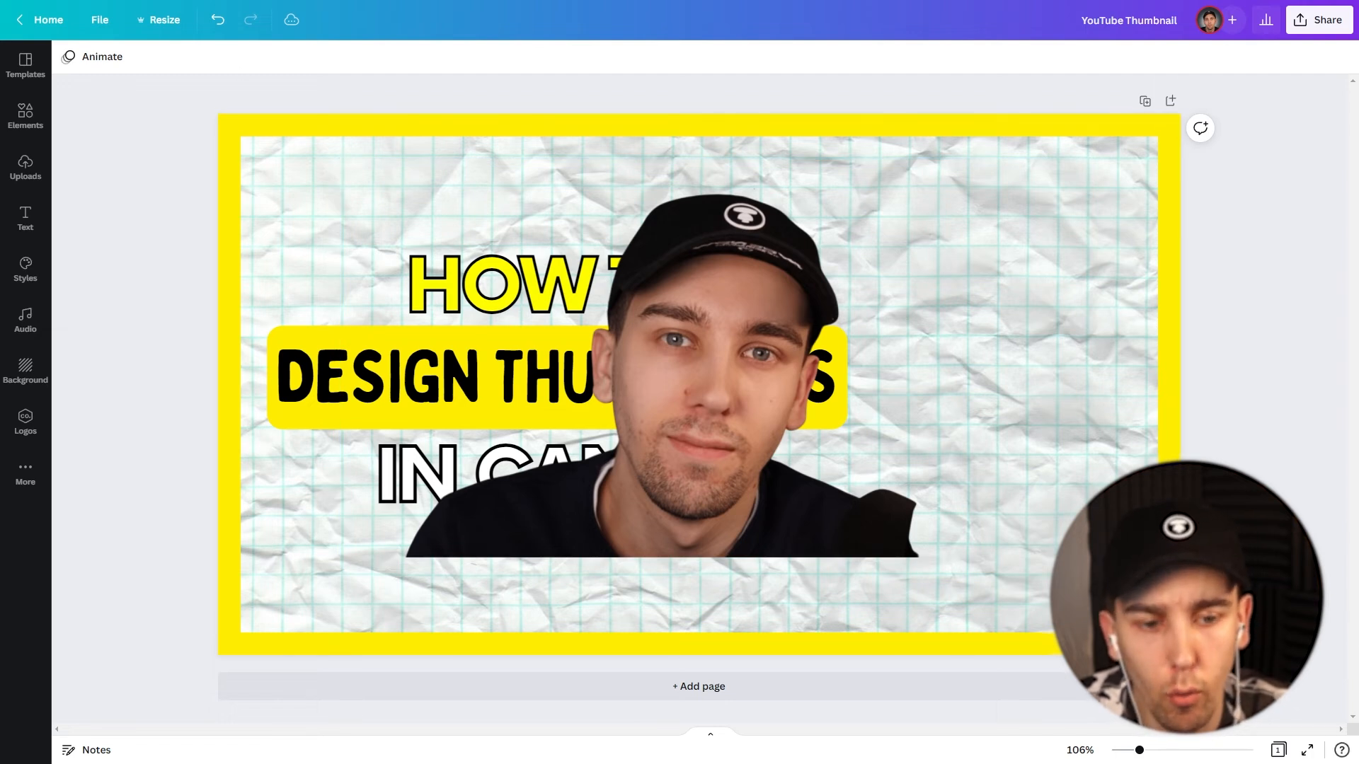
{"action": "key", "text": "ctrl+z"}
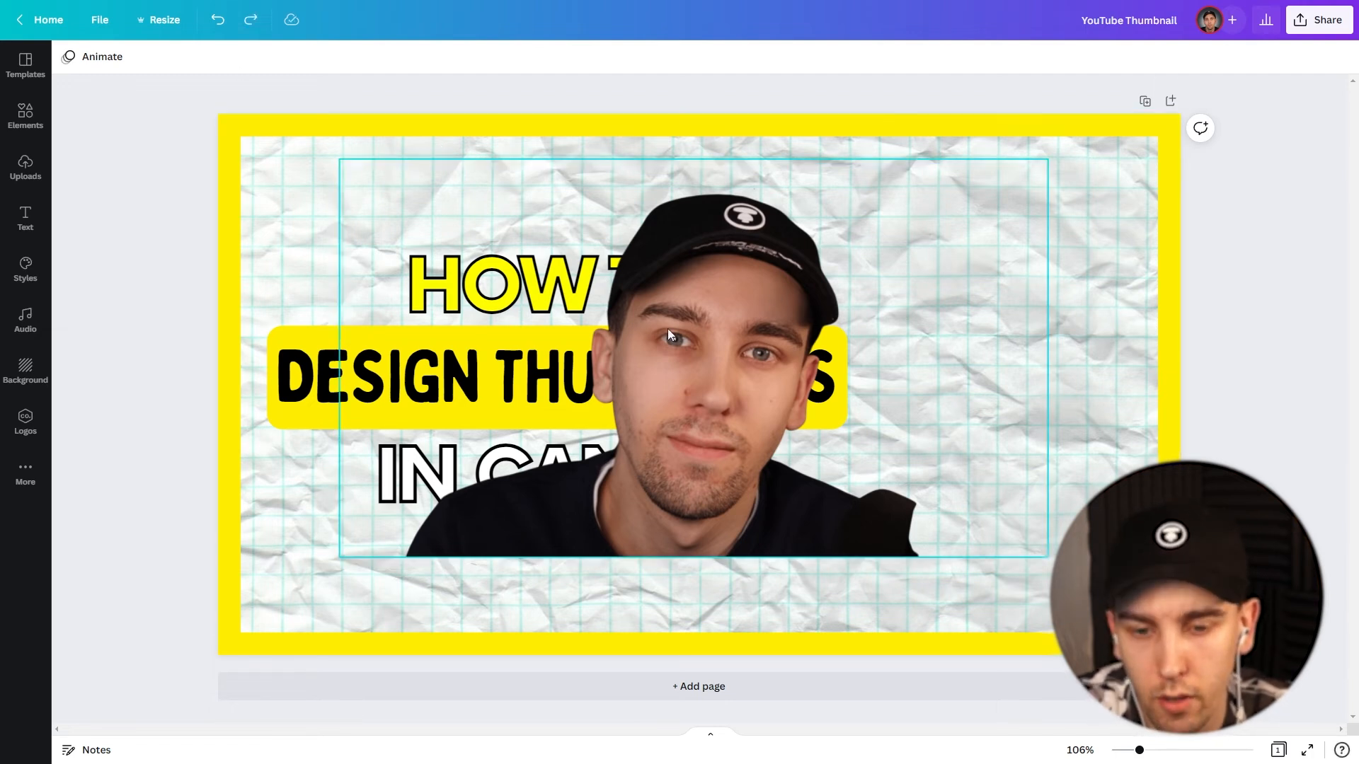
Shift the cut-out portrait slightly right and rotate it counterclockwise so the head stands upright
{"action": "left_click_drag", "start_coordinate": [684, 402], "coordinate": [722, 406]}
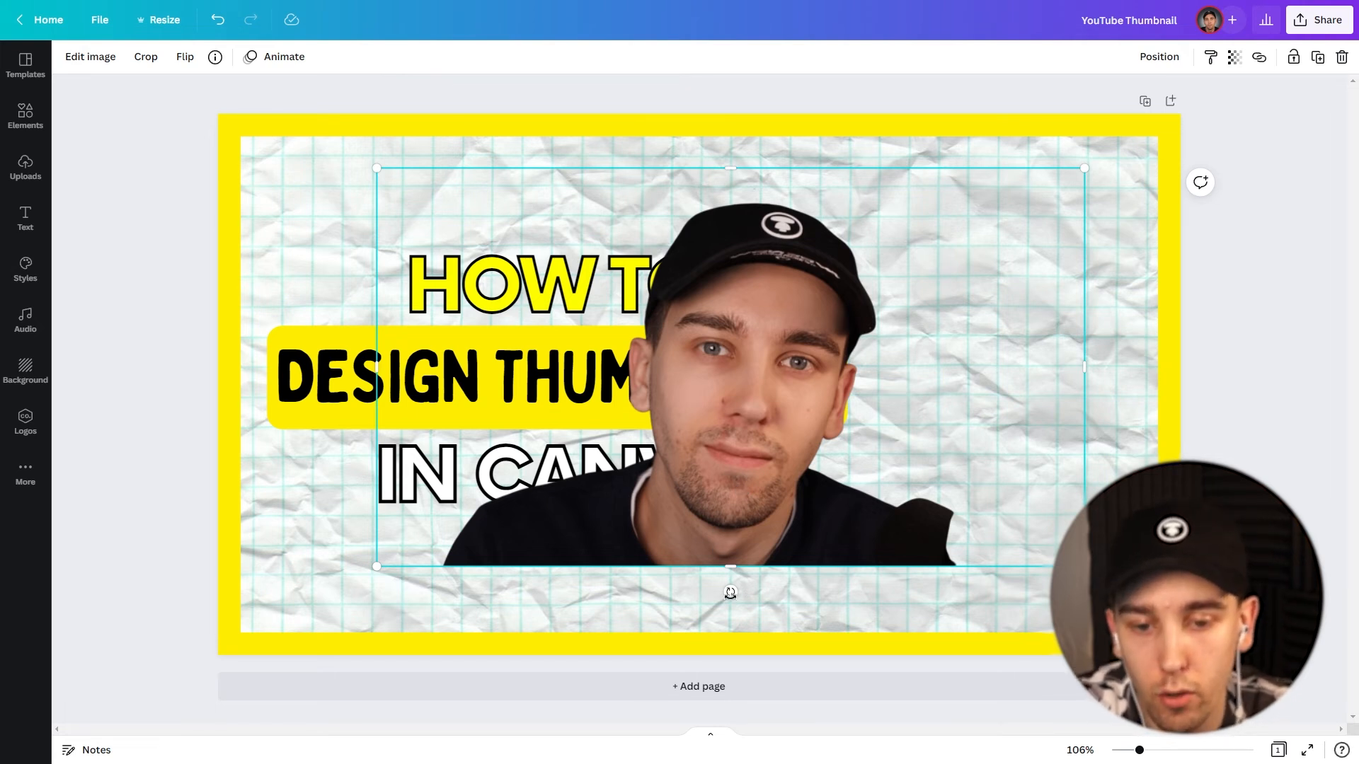
{"action": "left_click_drag", "start_coordinate": [731, 592], "coordinate": [776, 598]}
{"action": "left_click", "coordinate": [883, 562]}
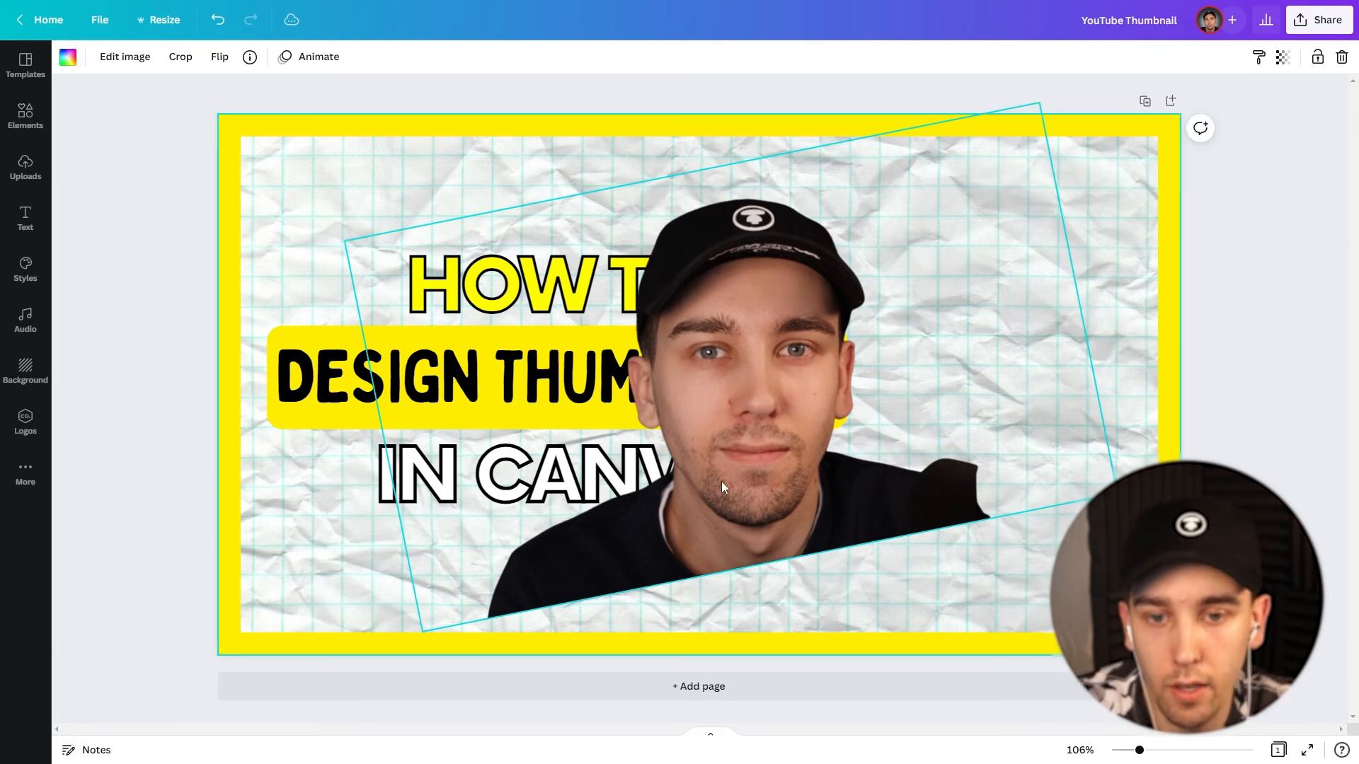
Enlarge the cut-out portrait and place it on the canvas's right side, overlapping the end of the title
{"action": "left_click_drag", "start_coordinate": [787, 462], "coordinate": [1035, 504]}
{"action": "left_click_drag", "start_coordinate": [591, 274], "coordinate": [269, 177]}
{"action": "left_click_drag", "start_coordinate": [877, 387], "coordinate": [1004, 425]}
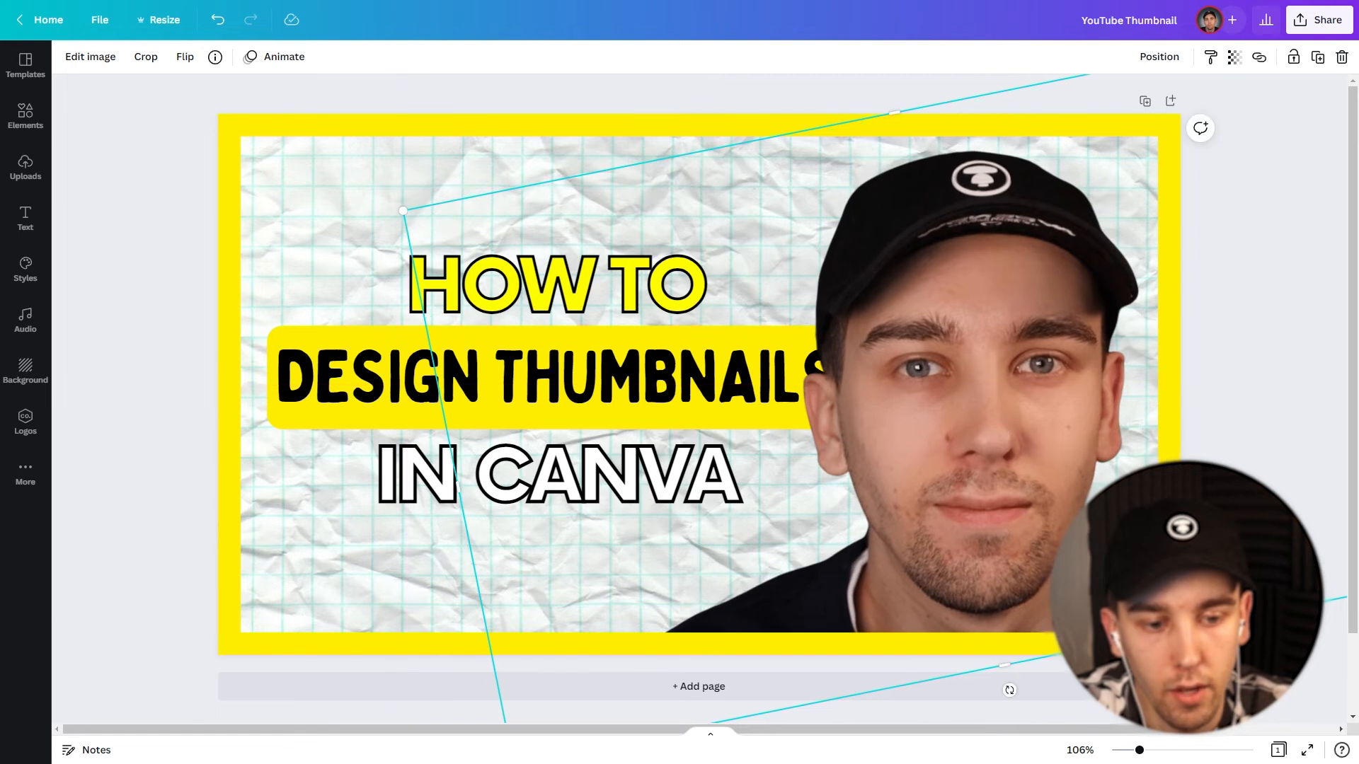
{"action": "left_click", "coordinate": [1013, 709]}
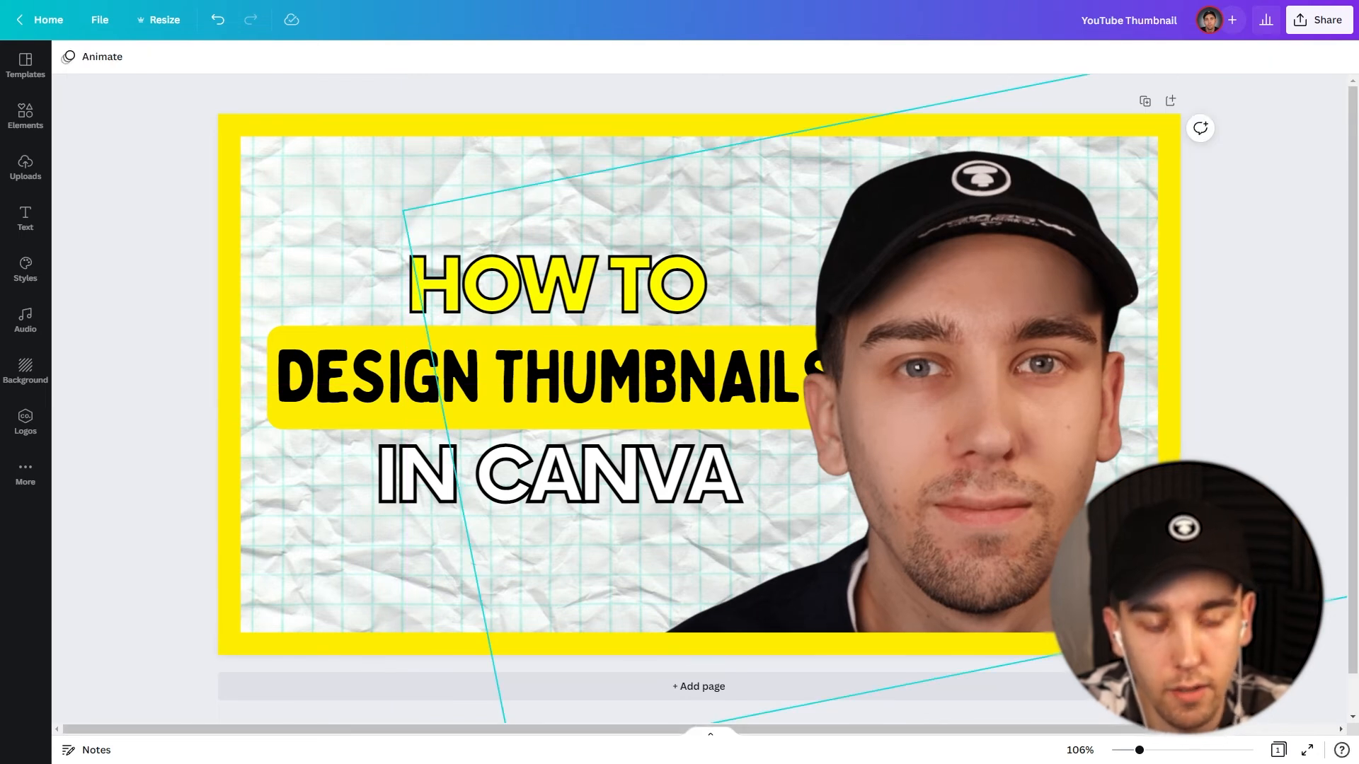
Reposition the enlarged portrait so the whole cap sits inside the yellow border and the "DESIGN THUMBNAILS" text stays readable, then deselect it
{"action": "left_click_drag", "start_coordinate": [1019, 514], "coordinate": [1008, 480]}
{"action": "left_click", "coordinate": [1233, 542]}
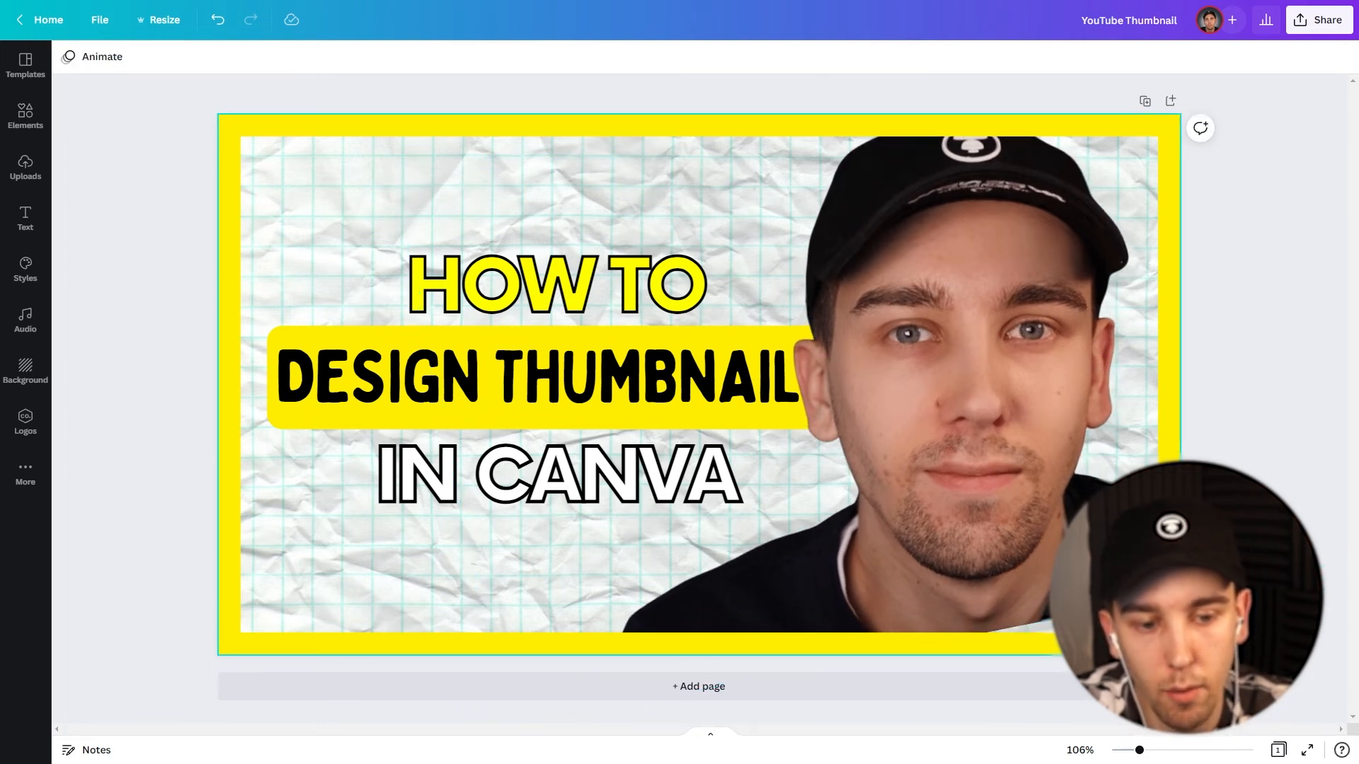
{"action": "left_click", "coordinate": [1122, 545]}
{"action": "left_click_drag", "start_coordinate": [1121, 545], "coordinate": [1149, 575]}
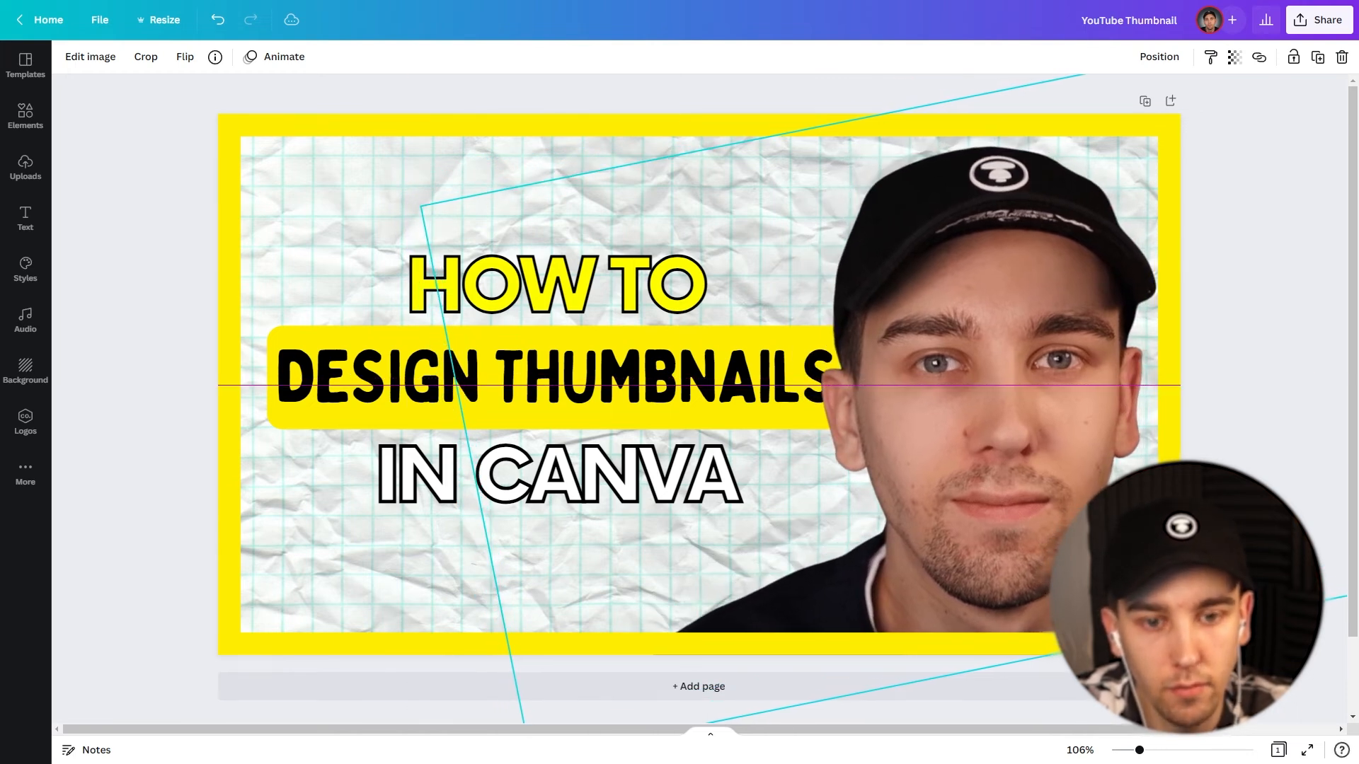
{"action": "right_click", "coordinate": [1150, 575]}
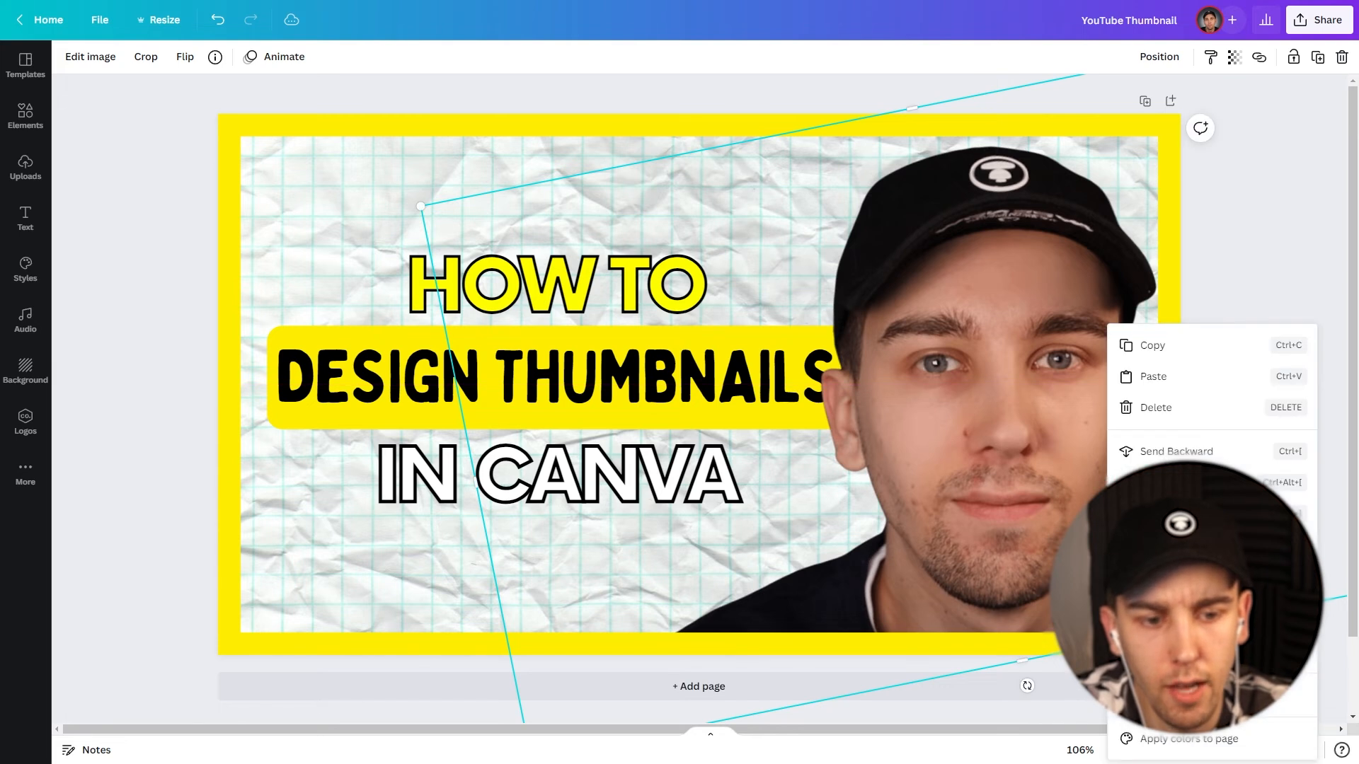
{"action": "left_click", "coordinate": [179, 415]}
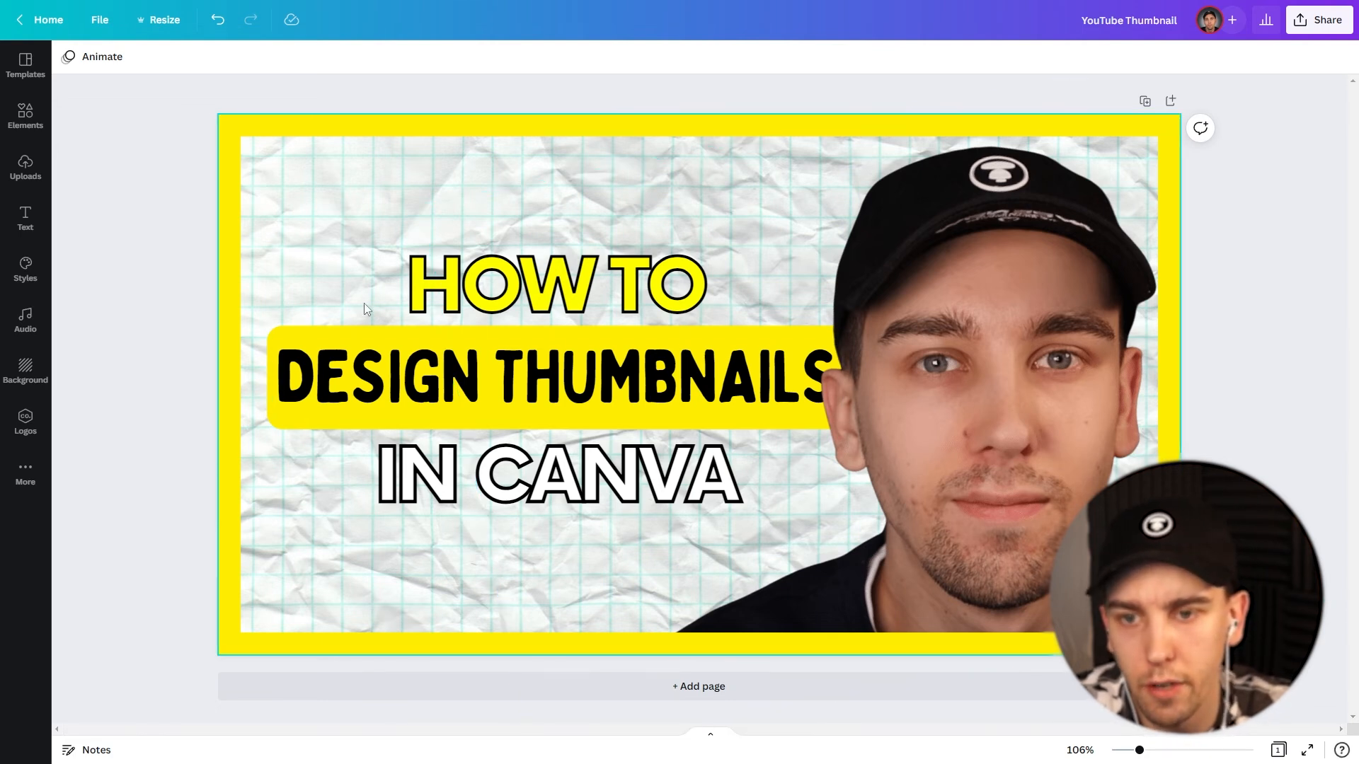
Scale down the three title lines together and place them clear of the portrait's ear, then deselect them
{"action": "left_click_drag", "start_coordinate": [363, 238], "coordinate": [407, 508]}
{"action": "left_click_drag", "start_coordinate": [843, 250], "coordinate": [766, 282]}
{"action": "mouse_move", "coordinate": [365, 397]}
{"action": "left_mouse_down"}
{"action": "mouse_move", "coordinate": [365, 375]}
{"action": "mouse_move", "coordinate": [373, 382]}
{"action": "left_mouse_up"}
{"action": "left_click", "coordinate": [153, 365]}
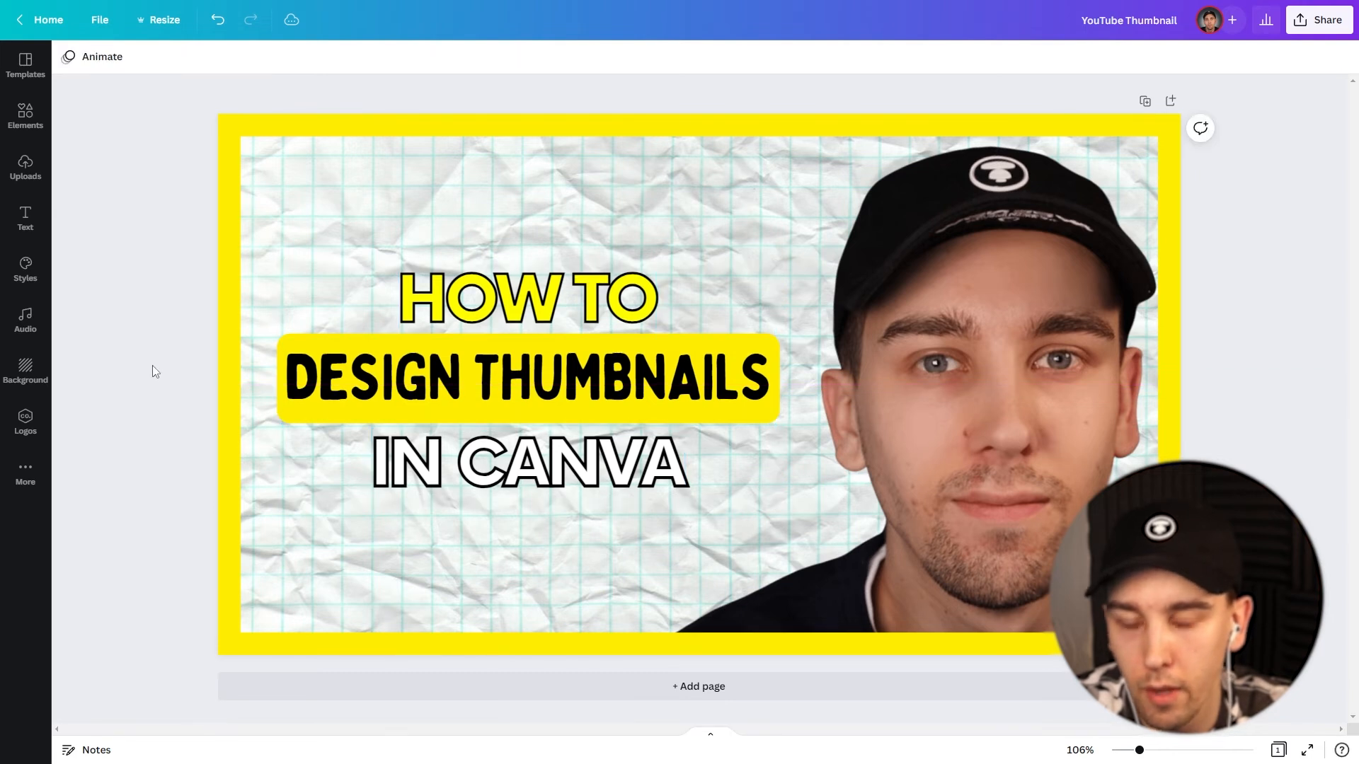
Lock the cut-out portrait in place and try to move it to test the lock
{"action": "left_click", "coordinate": [965, 368]}
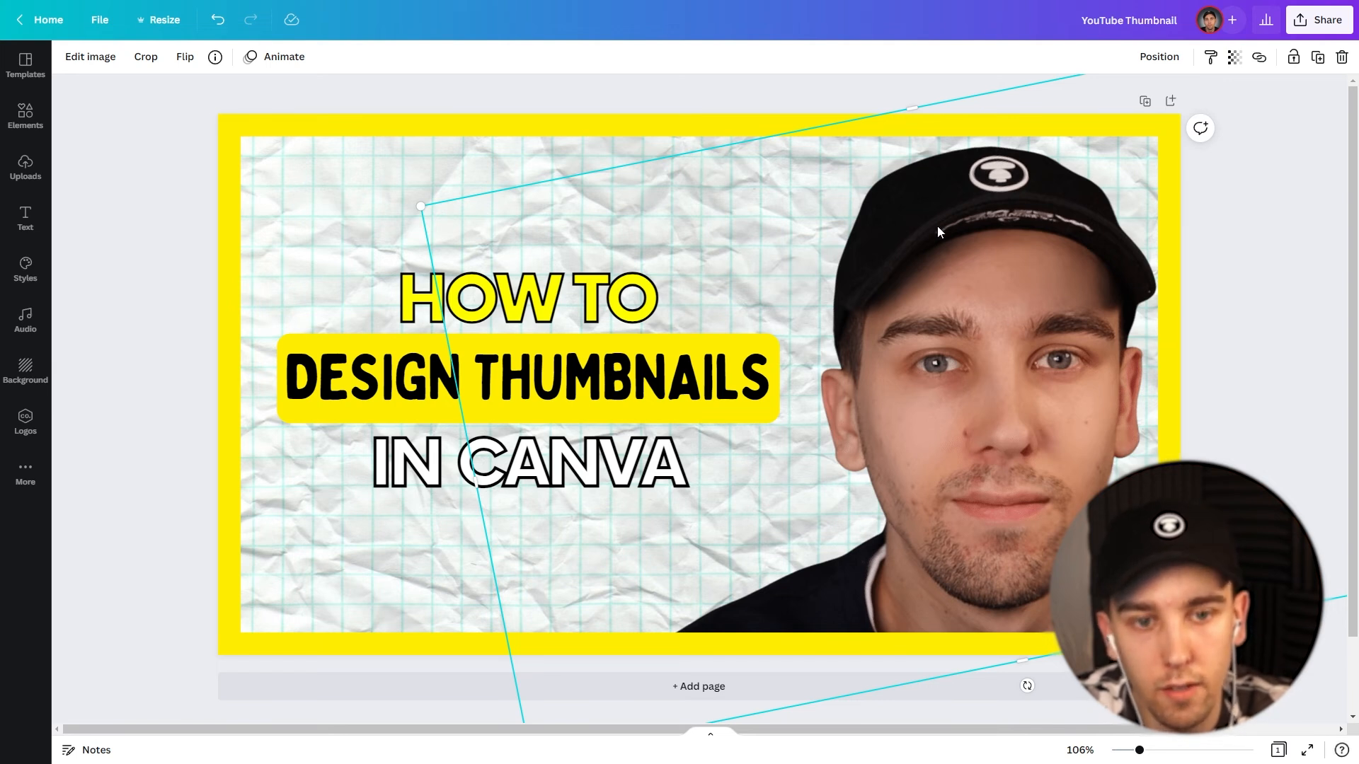
{"action": "left_click", "coordinate": [1292, 58]}
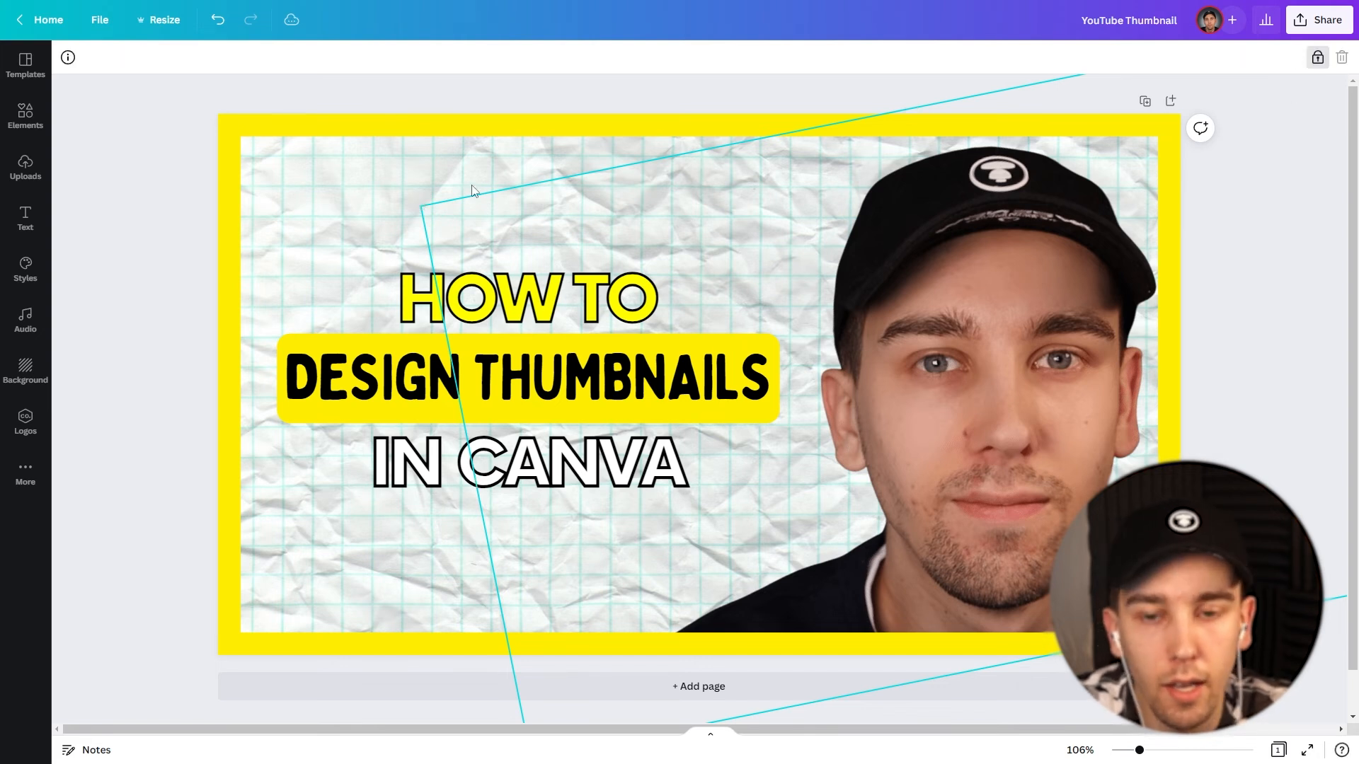
{"action": "left_click", "coordinate": [557, 102]}
{"action": "left_click_drag", "start_coordinate": [989, 312], "coordinate": [934, 347]}
{"action": "left_click_drag", "start_coordinate": [1017, 277], "coordinate": [954, 342]}
Select all three title lines across the locked portrait's frame, then check that the portrait cannot be moved
{"action": "left_click", "coordinate": [791, 548]}
{"action": "left_click", "coordinate": [791, 548]}
{"action": "left_click_drag", "start_coordinate": [791, 548], "coordinate": [433, 279]}
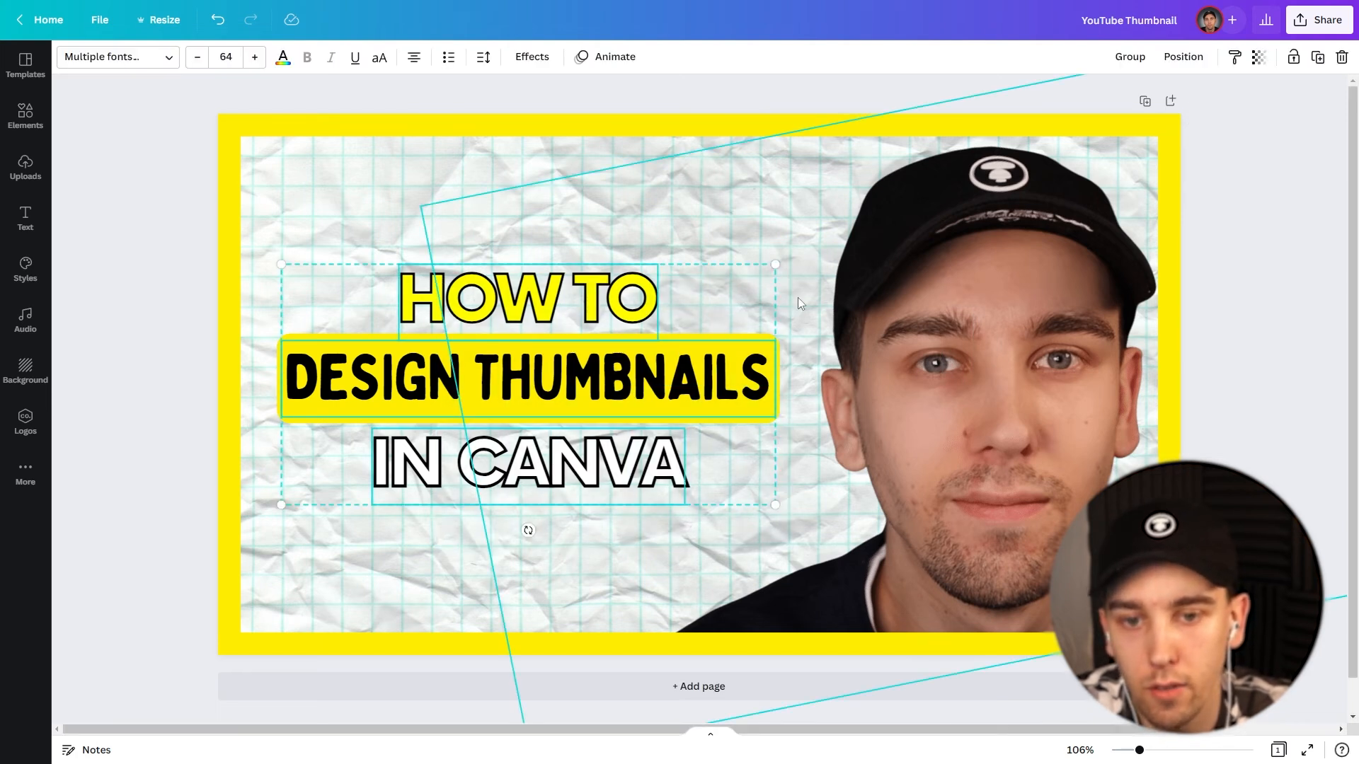
{"action": "left_click", "coordinate": [934, 329]}
{"action": "left_click_drag", "start_coordinate": [888, 257], "coordinate": [994, 440]}
{"action": "left_click_drag", "start_coordinate": [971, 295], "coordinate": [952, 422]}
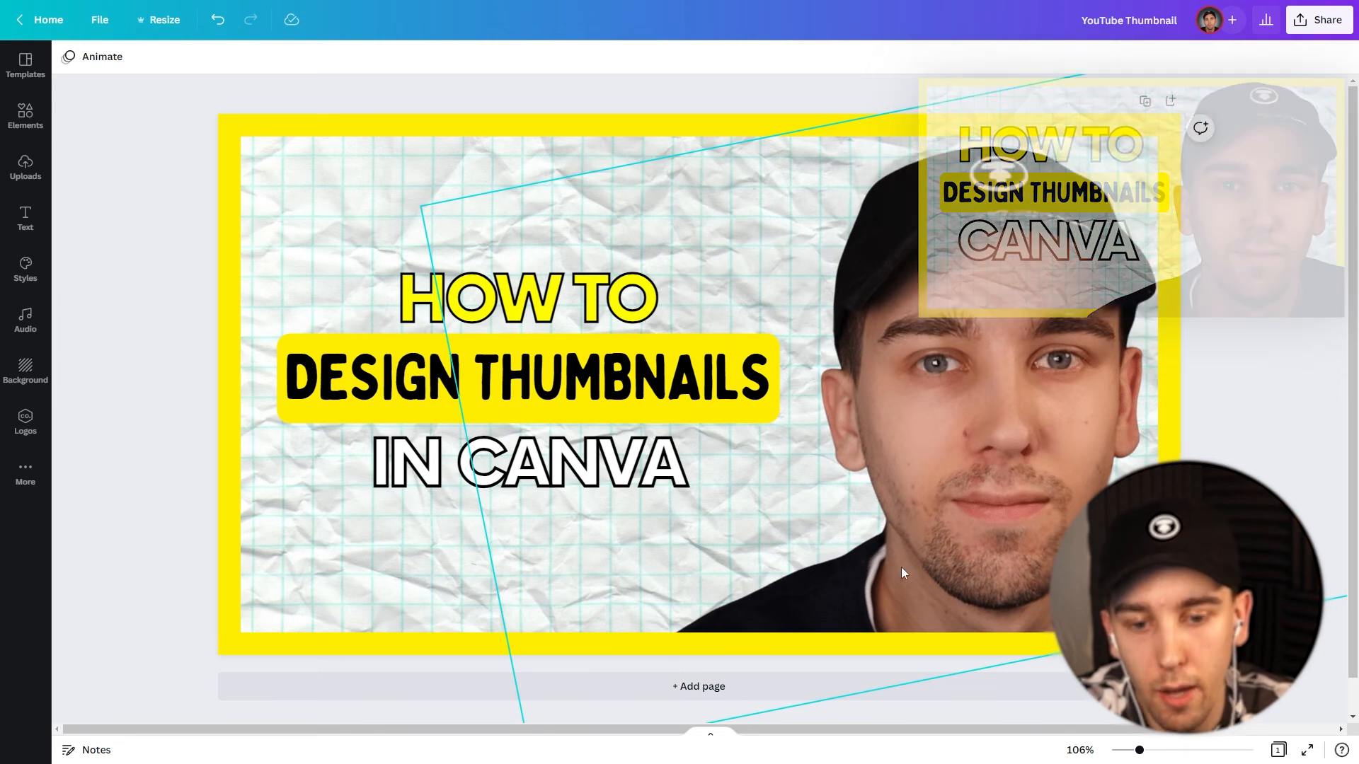
Send the yellow line along the canvas's bottom edge backward, behind the portrait
{"action": "left_click", "coordinate": [427, 634]}
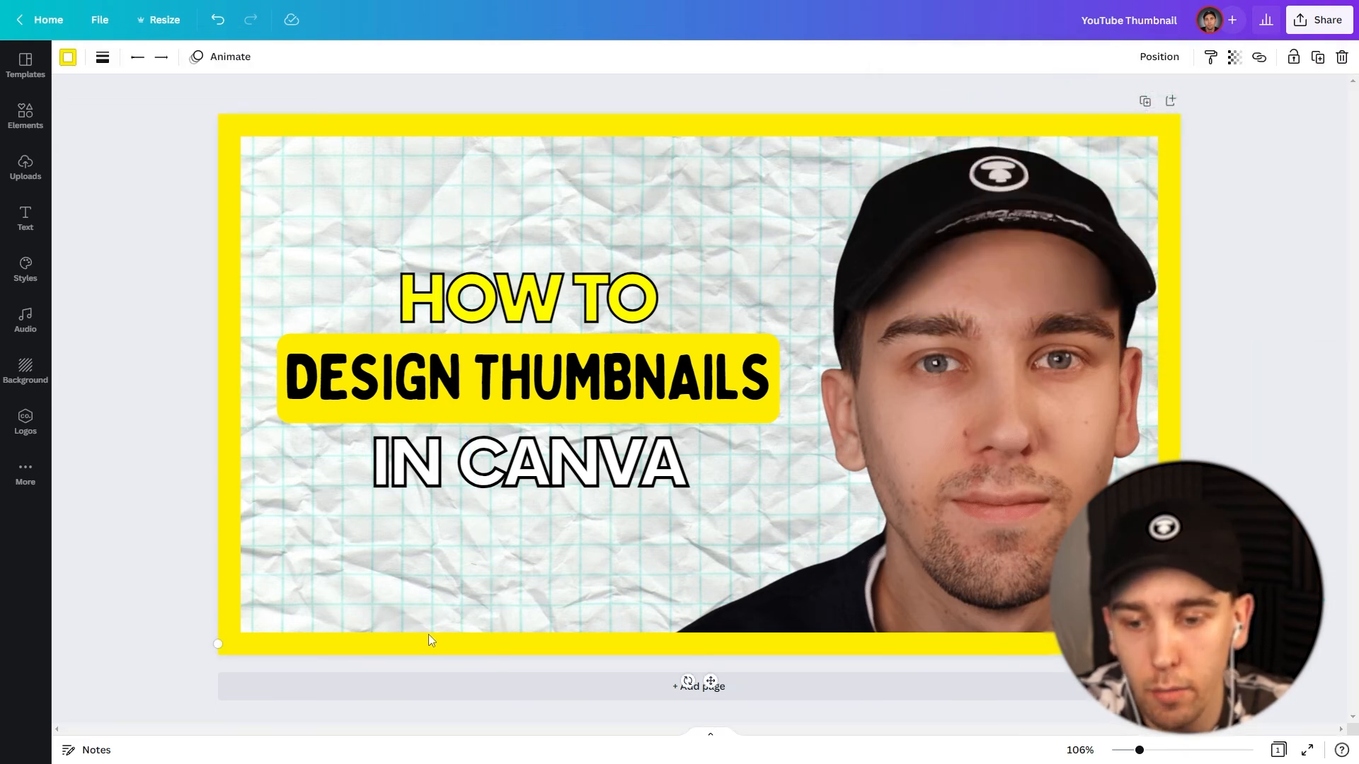
{"action": "left_click", "coordinate": [1169, 538]}
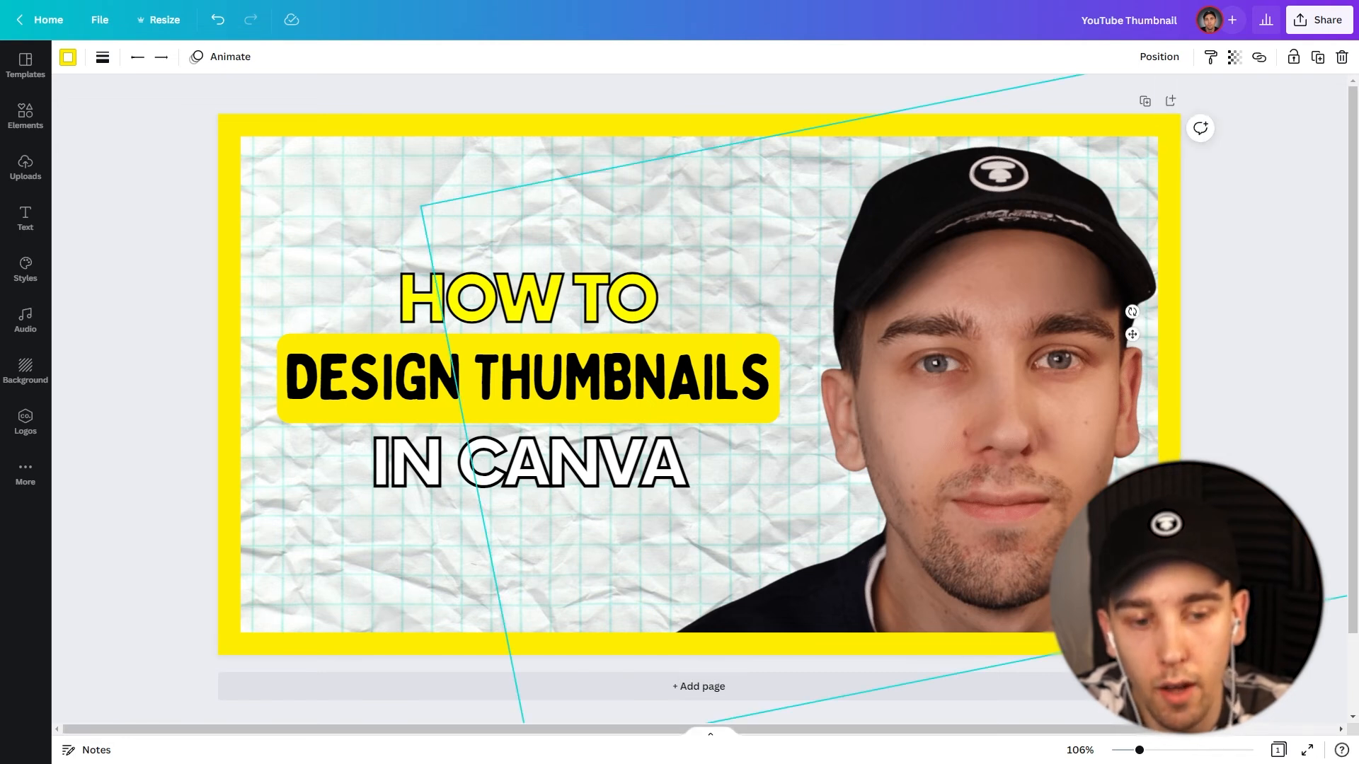
{"action": "left_click", "coordinate": [1033, 648]}
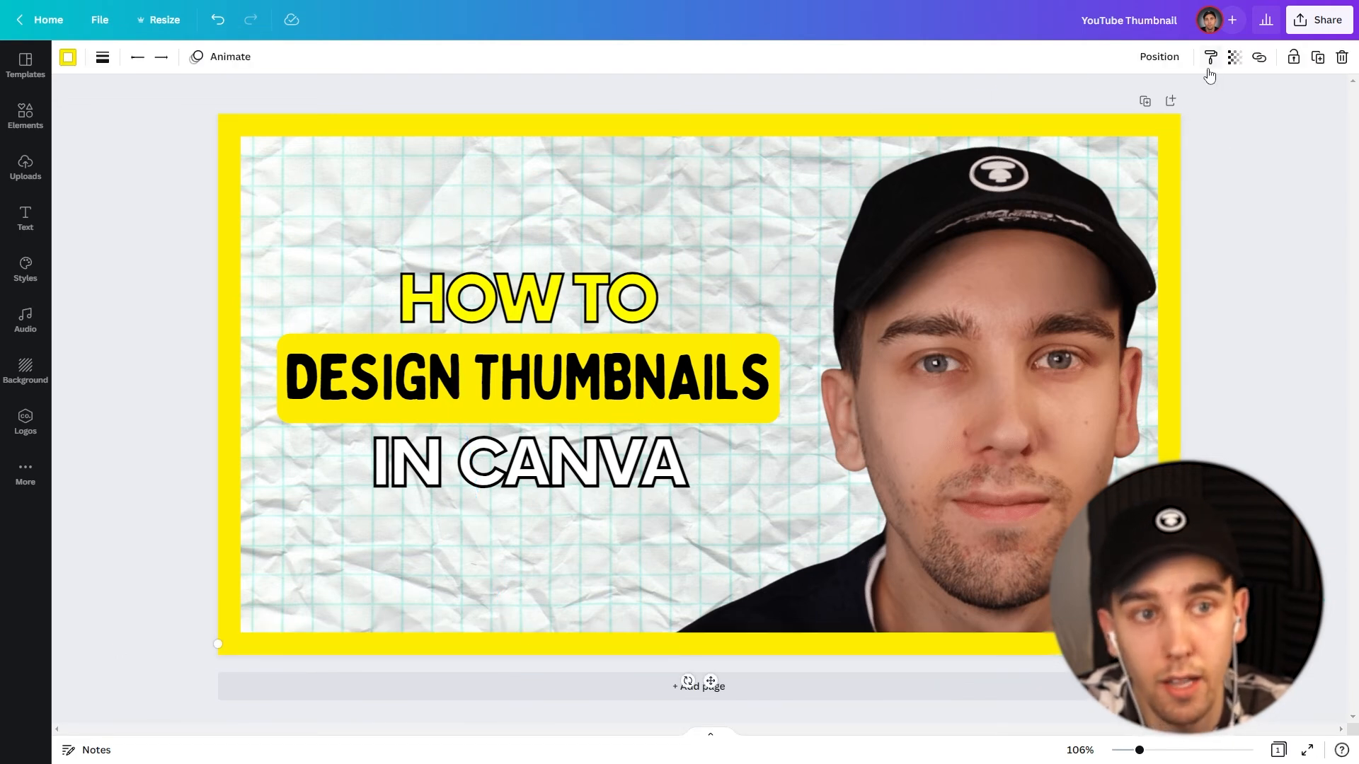
{"action": "left_click", "coordinate": [1170, 61]}
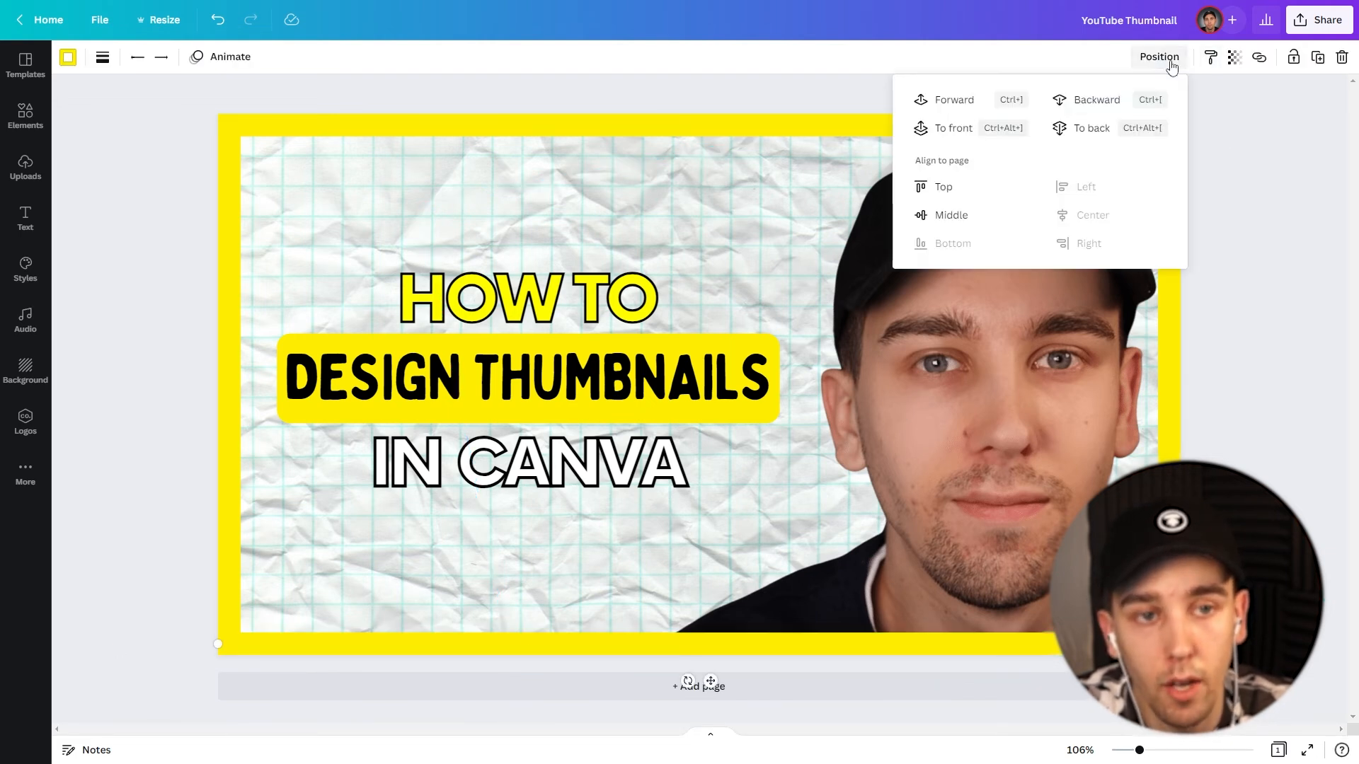
{"action": "left_click", "coordinate": [1090, 100]}
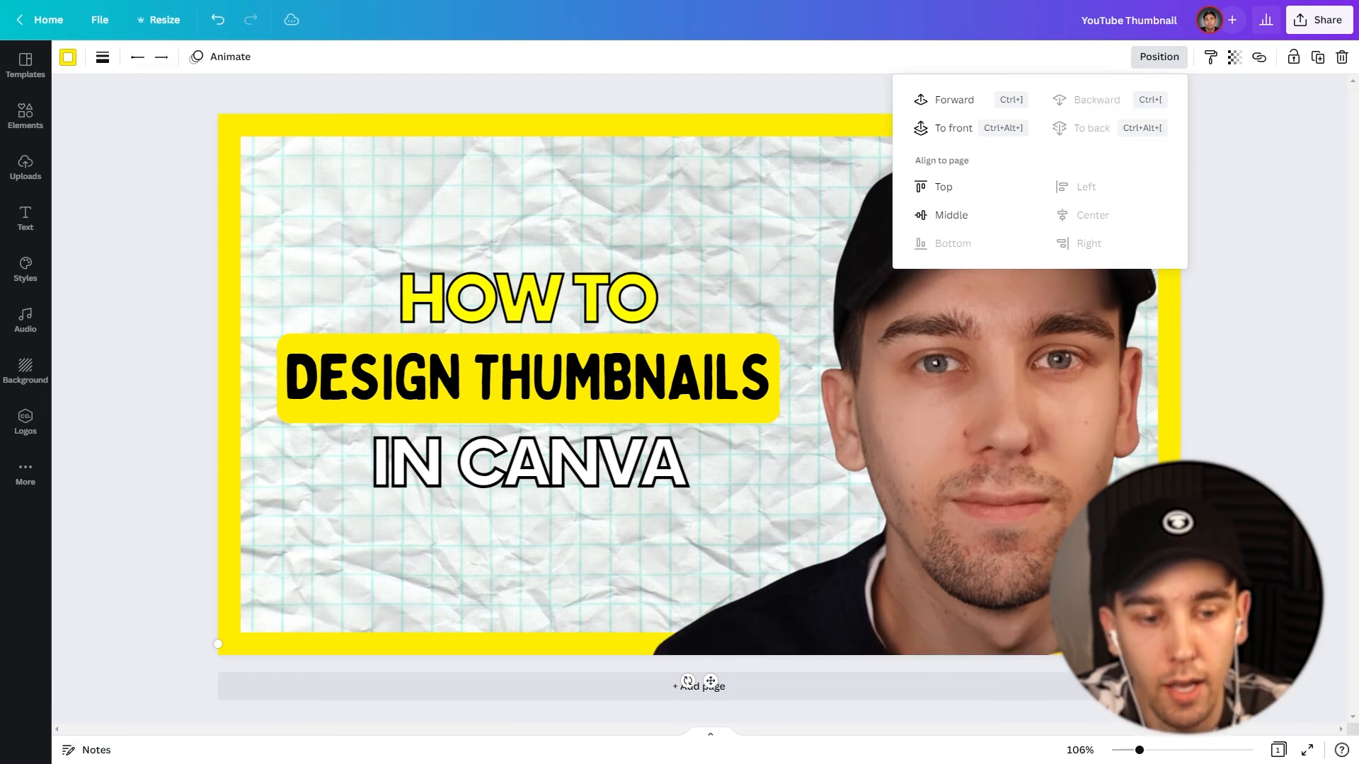
Send the yellow line along the canvas's right edge backward, behind the portrait, and deselect it
{"action": "left_click", "coordinate": [1090, 149]}
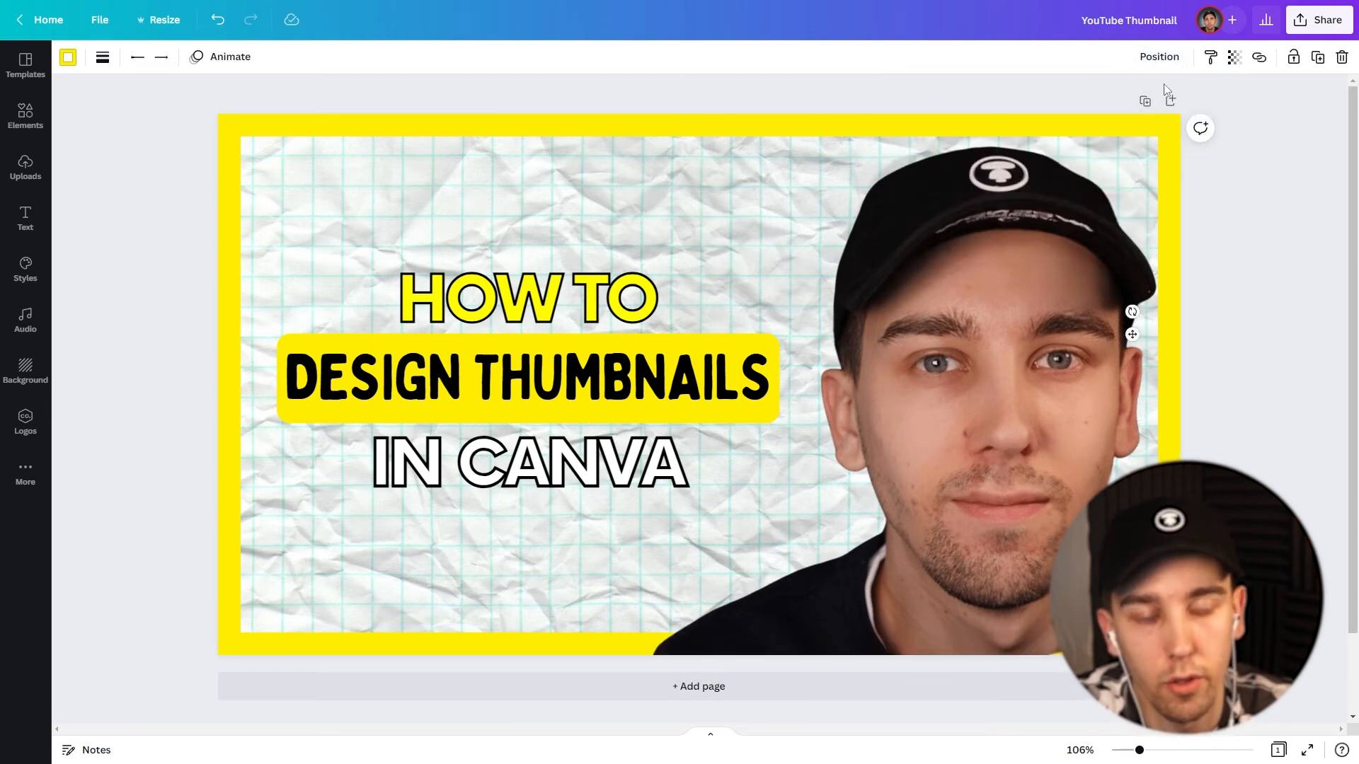
{"action": "left_click", "coordinate": [1161, 60]}
{"action": "left_click", "coordinate": [1089, 99]}
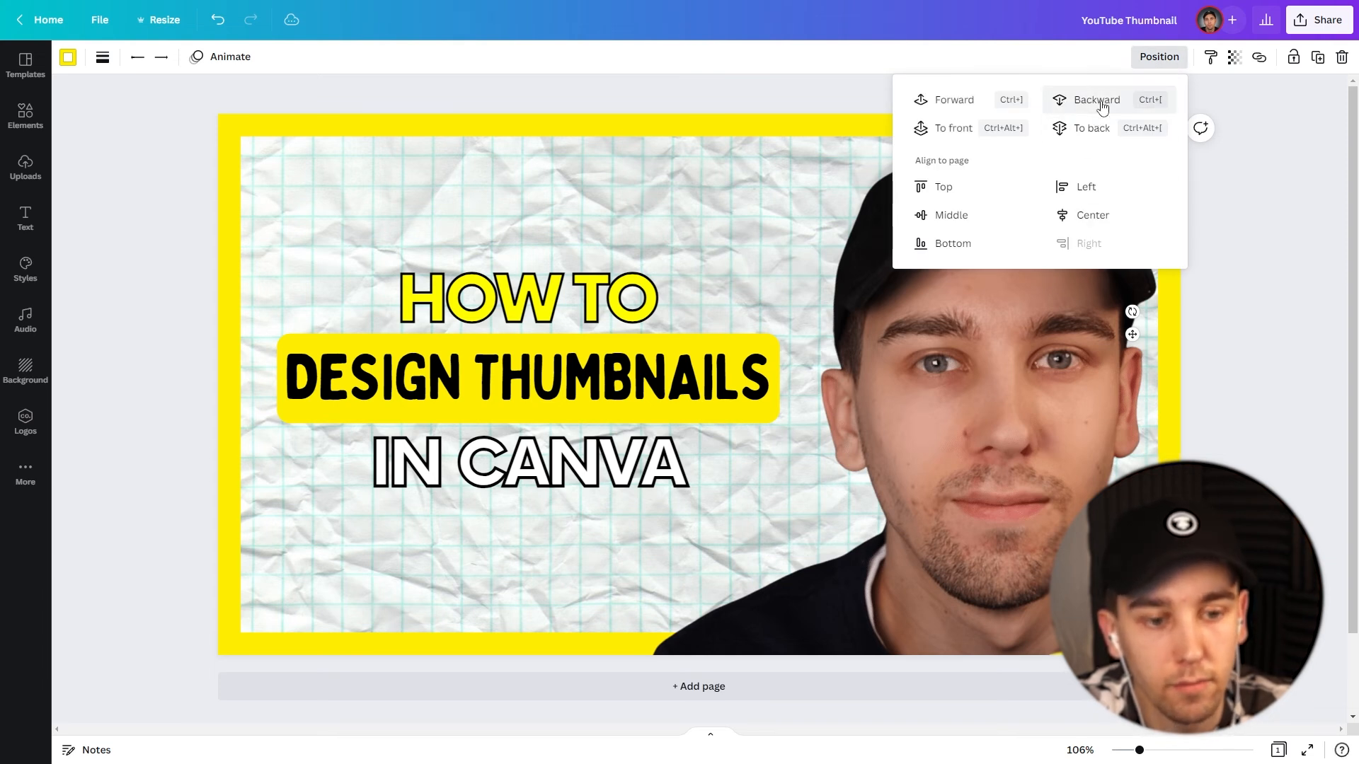
{"action": "left_click", "coordinate": [1258, 324]}
{"action": "left_click", "coordinate": [1259, 336]}
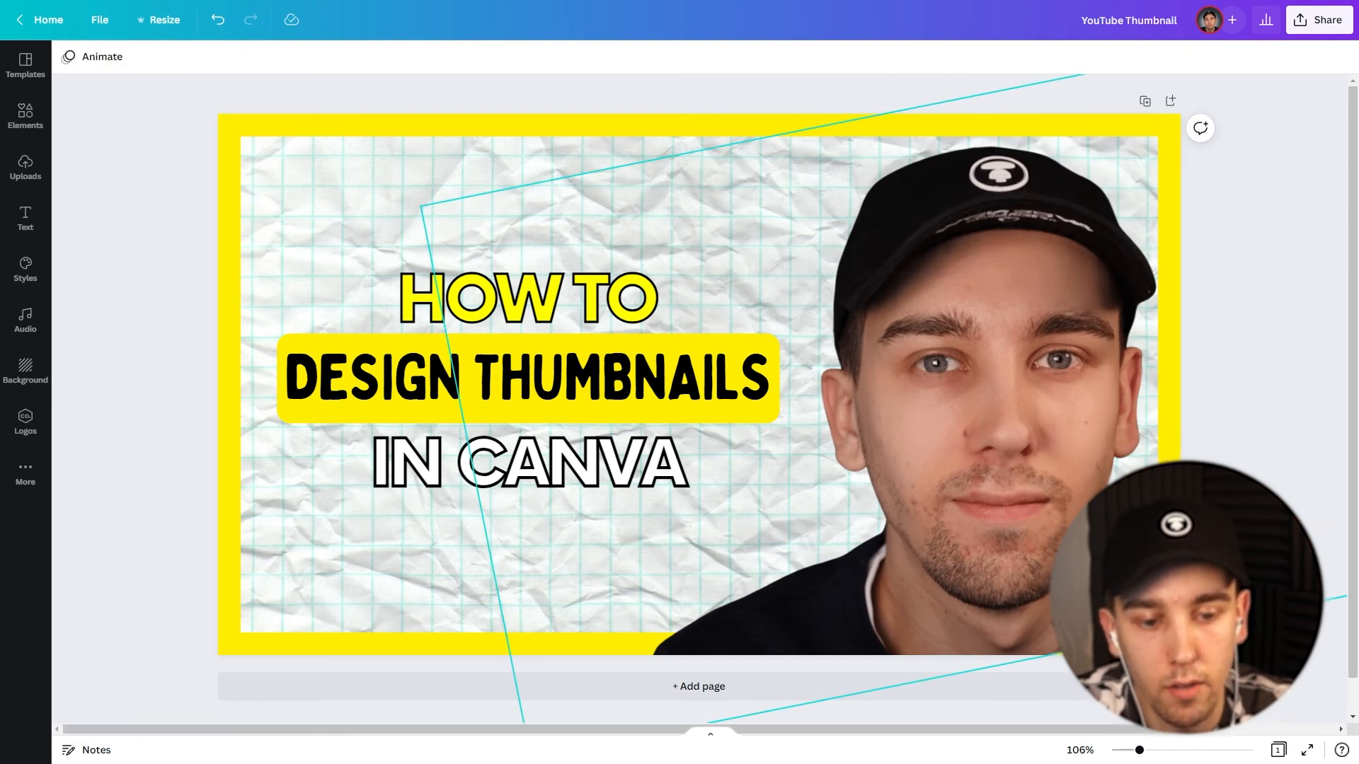
Unlock the portrait, enlarge it slightly and reposition it so the cap's brim overlaps the right border
{"action": "left_click", "coordinate": [1024, 643]}
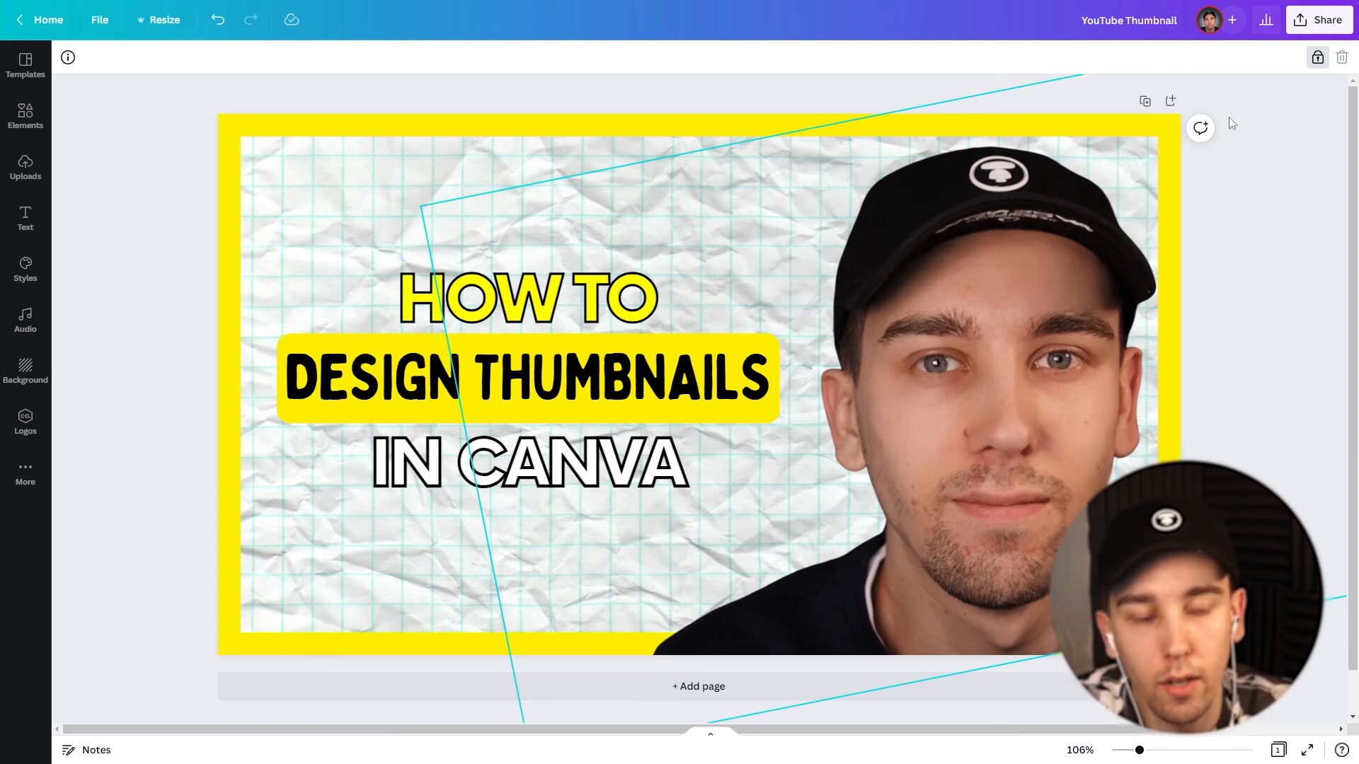
{"action": "left_click", "coordinate": [1315, 59]}
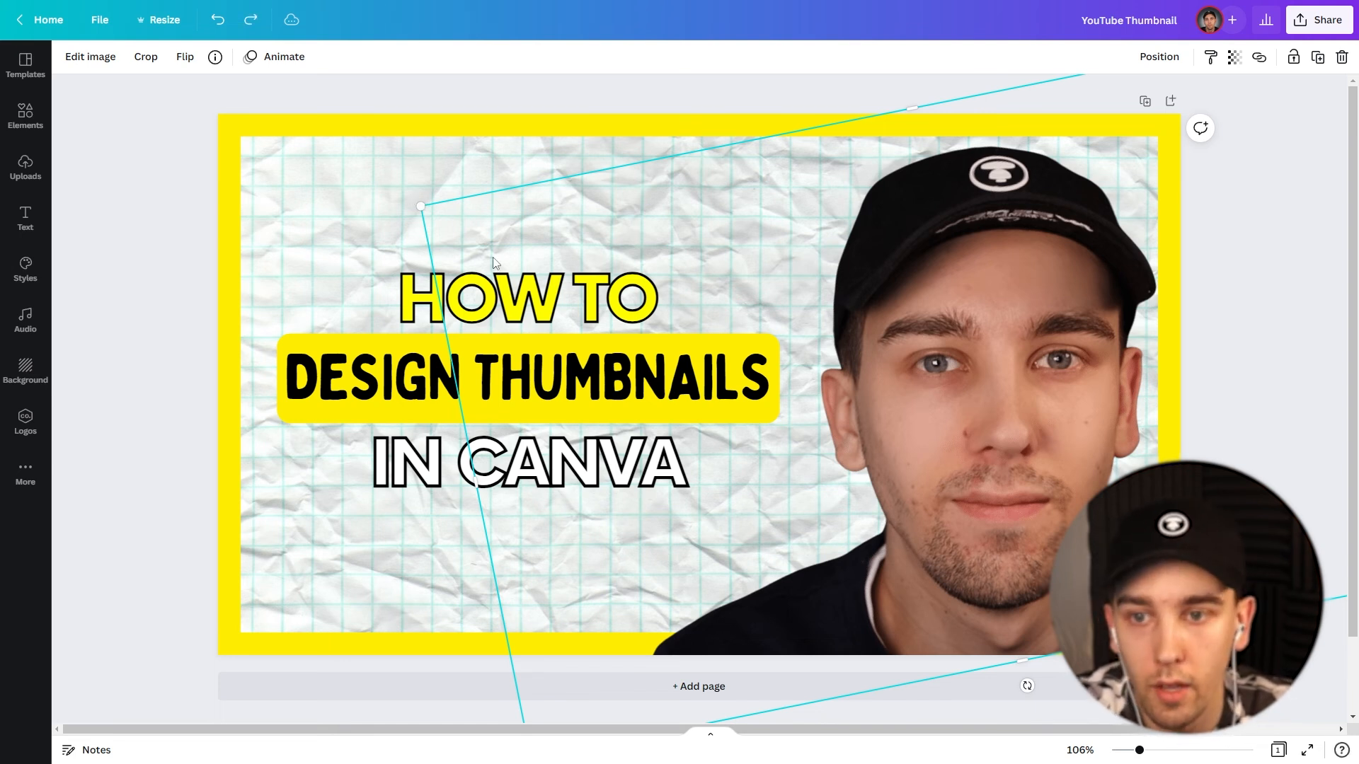
{"action": "left_click_drag", "start_coordinate": [417, 205], "coordinate": [377, 191]}
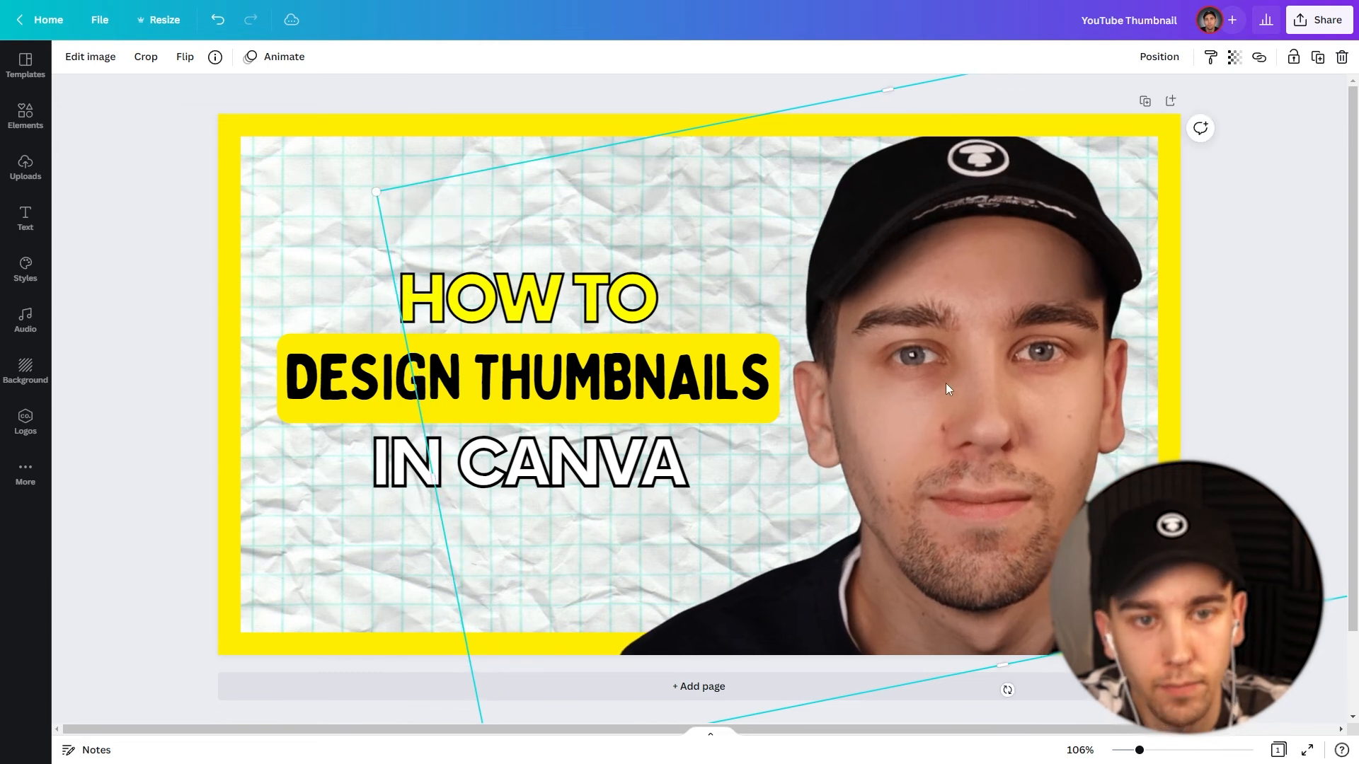
{"action": "left_click_drag", "start_coordinate": [950, 394], "coordinate": [974, 411]}
{"action": "left_click_drag", "start_coordinate": [400, 208], "coordinate": [371, 204]}
{"action": "left_click_drag", "start_coordinate": [898, 390], "coordinate": [911, 388]}
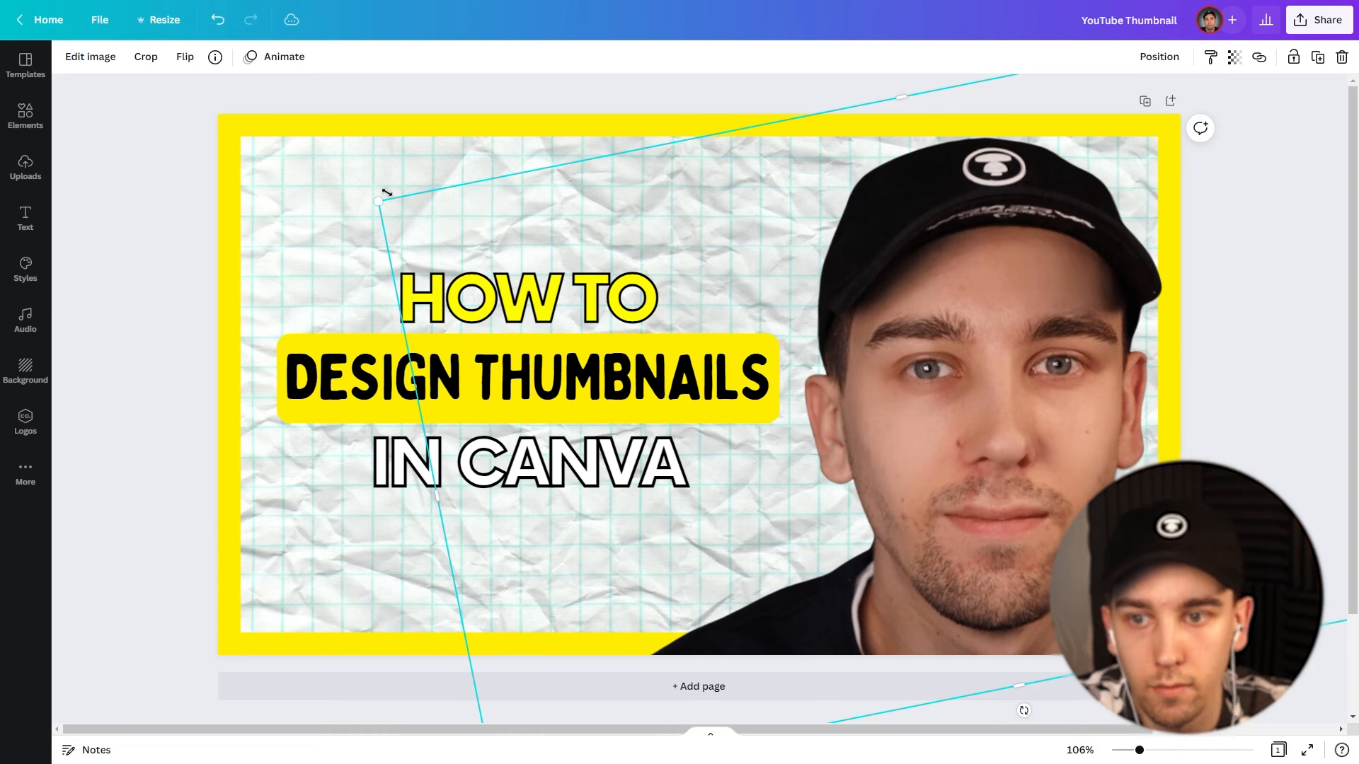
Fine-tune the portrait's size and position so the cap reaches the top border, then lock it again and deselect
{"action": "left_click_drag", "start_coordinate": [380, 200], "coordinate": [363, 197]}
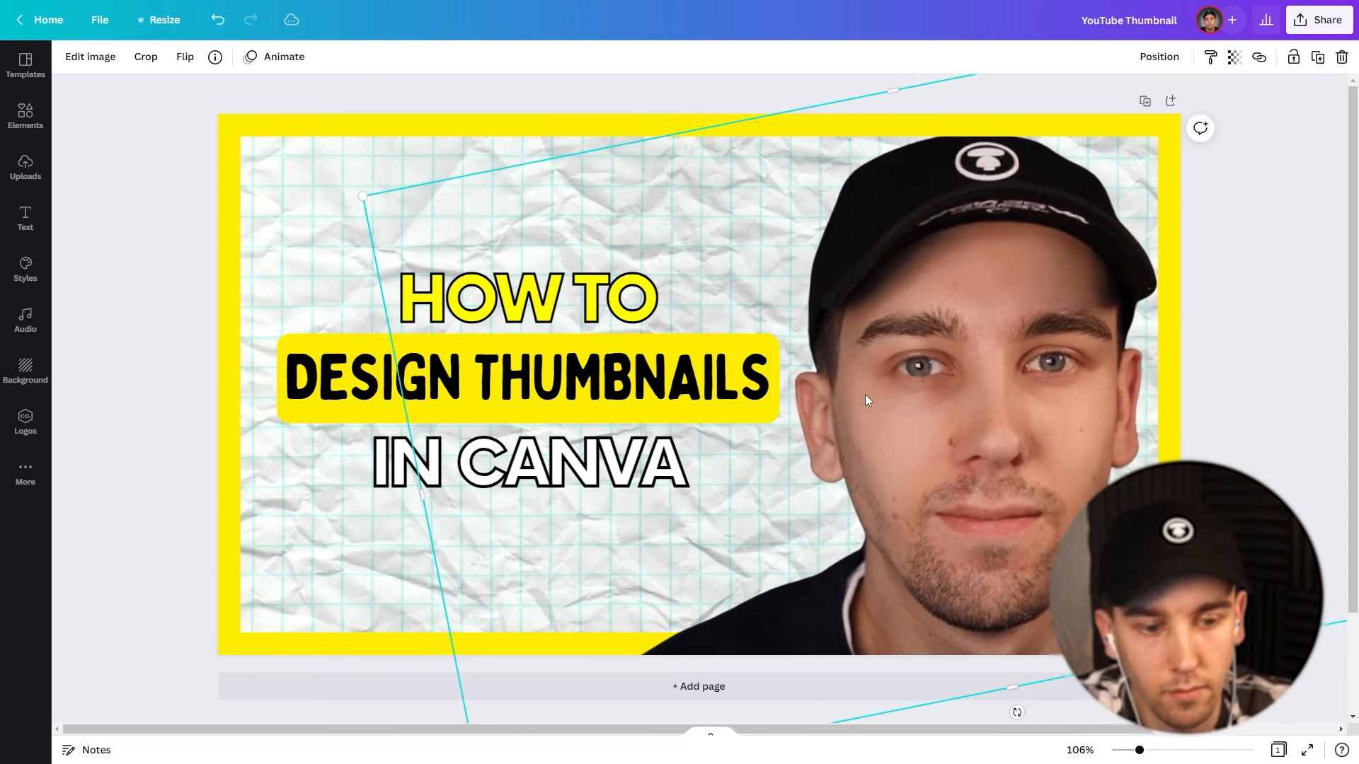
{"action": "left_click_drag", "start_coordinate": [893, 384], "coordinate": [904, 387]}
{"action": "left_click_drag", "start_coordinate": [379, 191], "coordinate": [366, 196]}
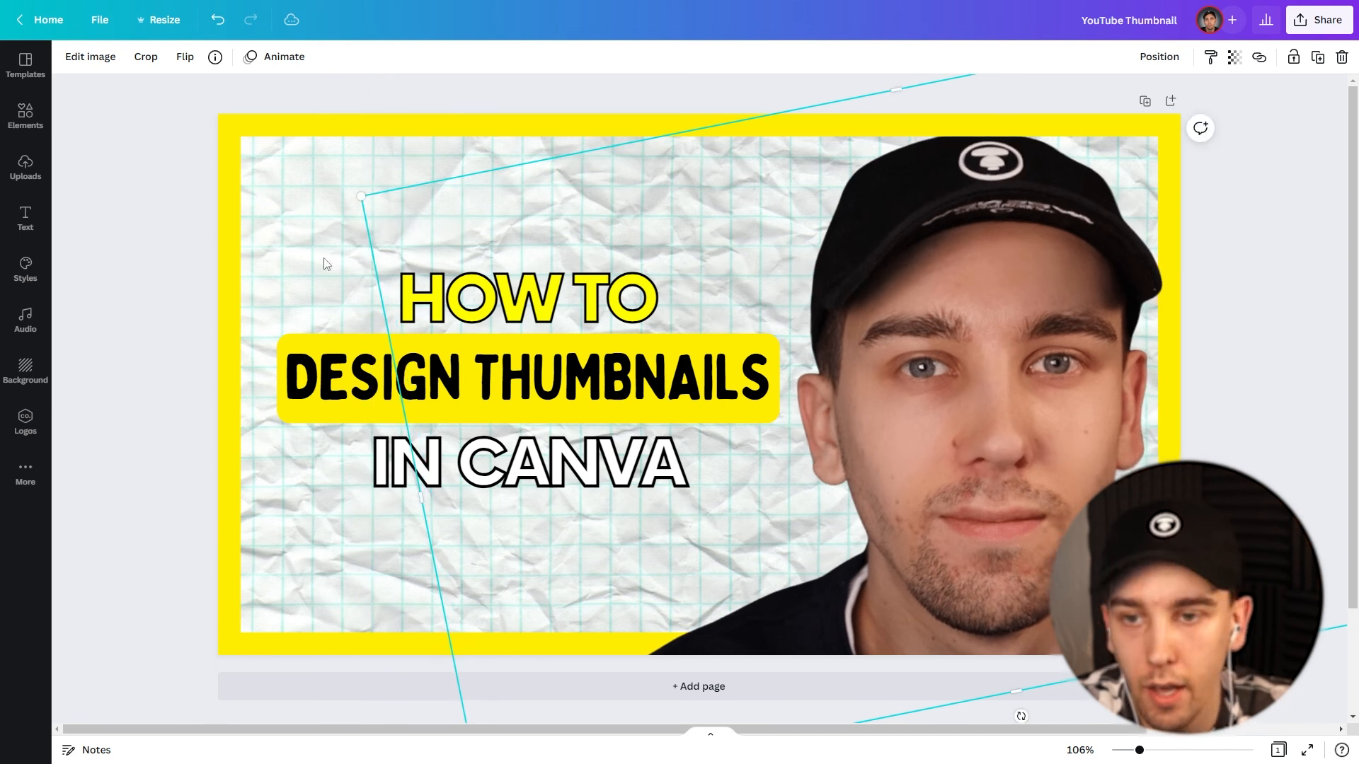
{"action": "left_click", "coordinate": [1293, 58]}
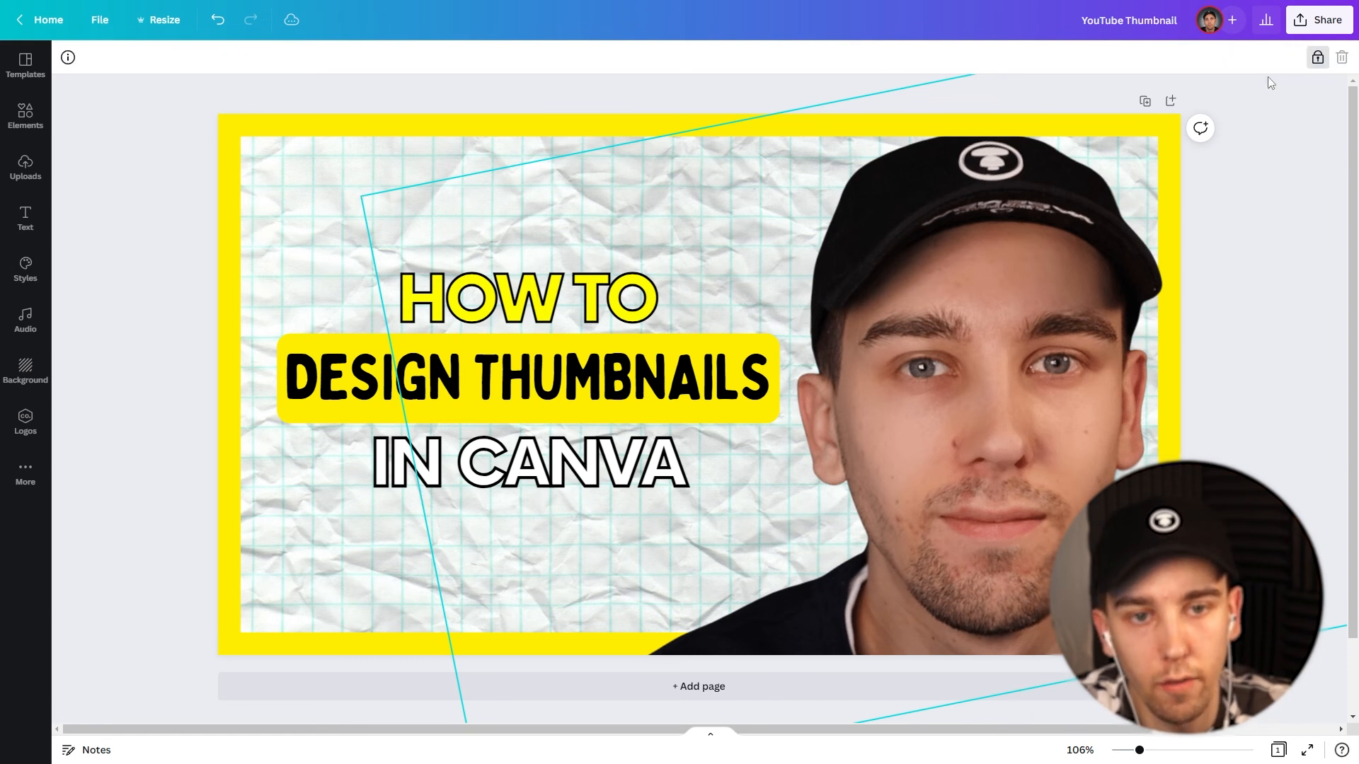
{"action": "left_click", "coordinate": [204, 219]}
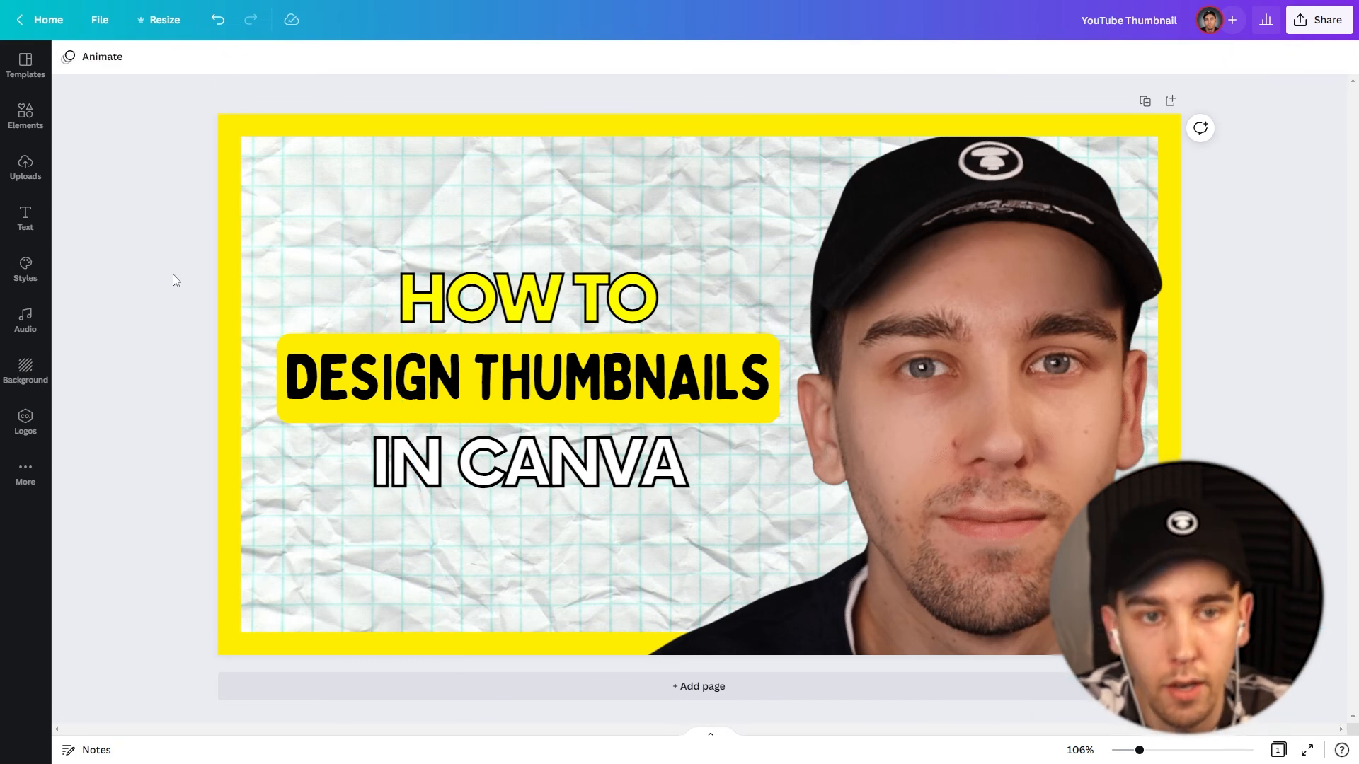
Send the yellow line along the canvas's top edge backward, behind the cap, and deselect it
{"action": "left_click", "coordinate": [586, 128]}
{"action": "left_click", "coordinate": [1172, 58]}
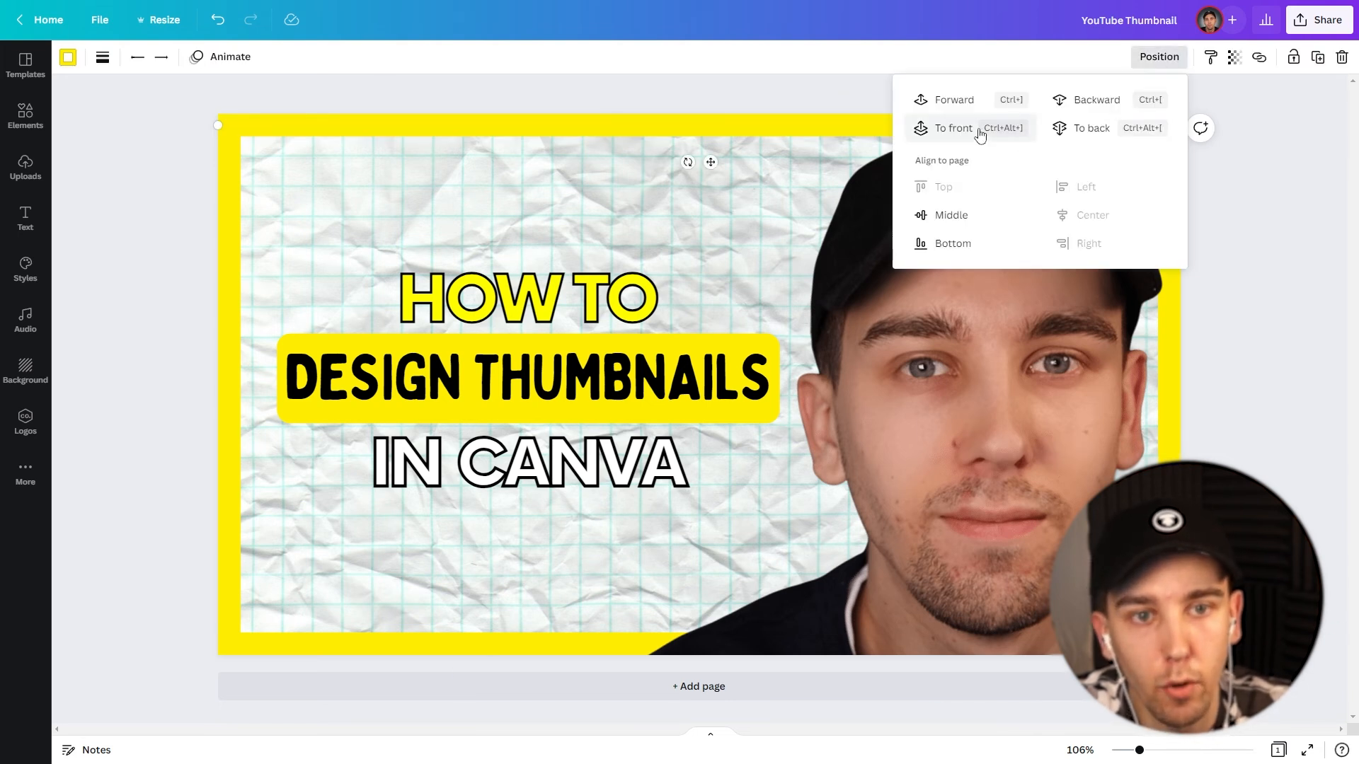
{"action": "left_click", "coordinate": [1092, 99]}
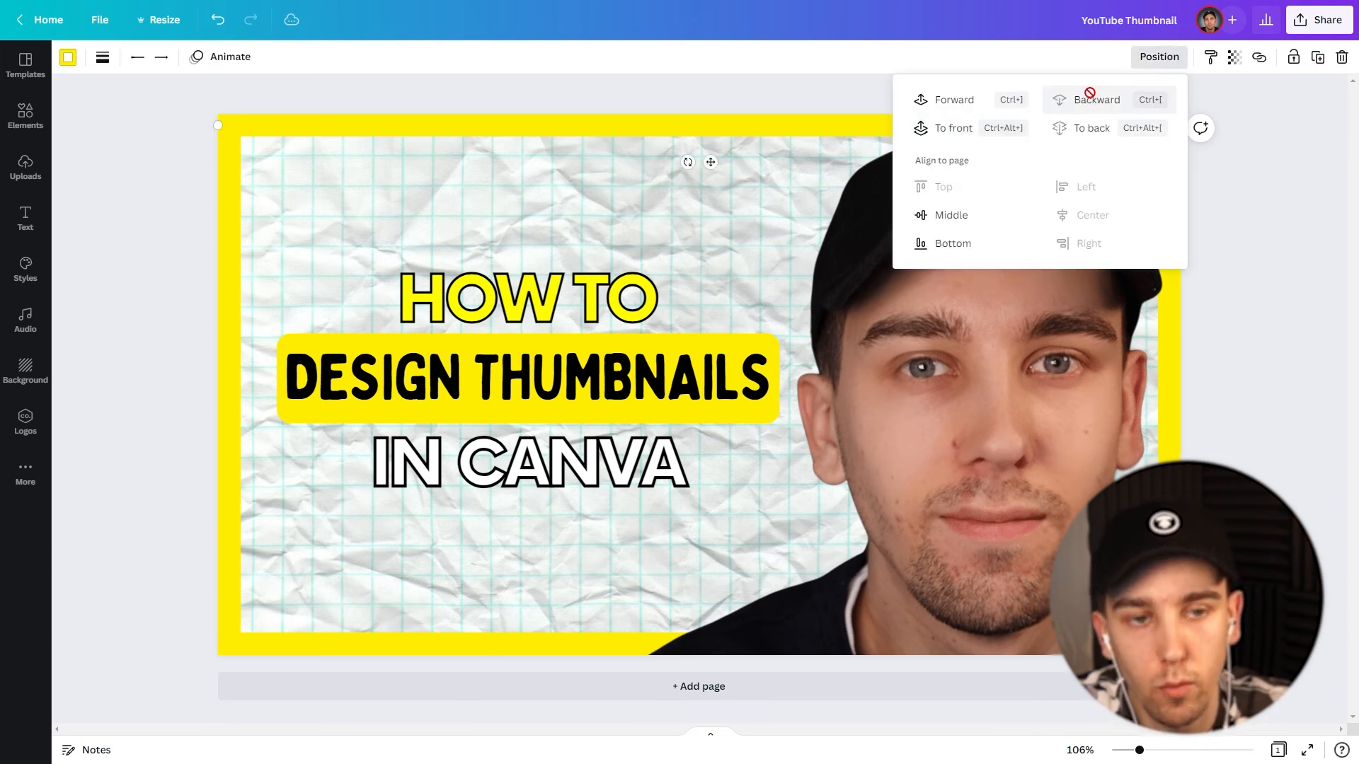
{"action": "key", "text": "Escape"}
{"action": "left_click", "coordinate": [136, 244]}
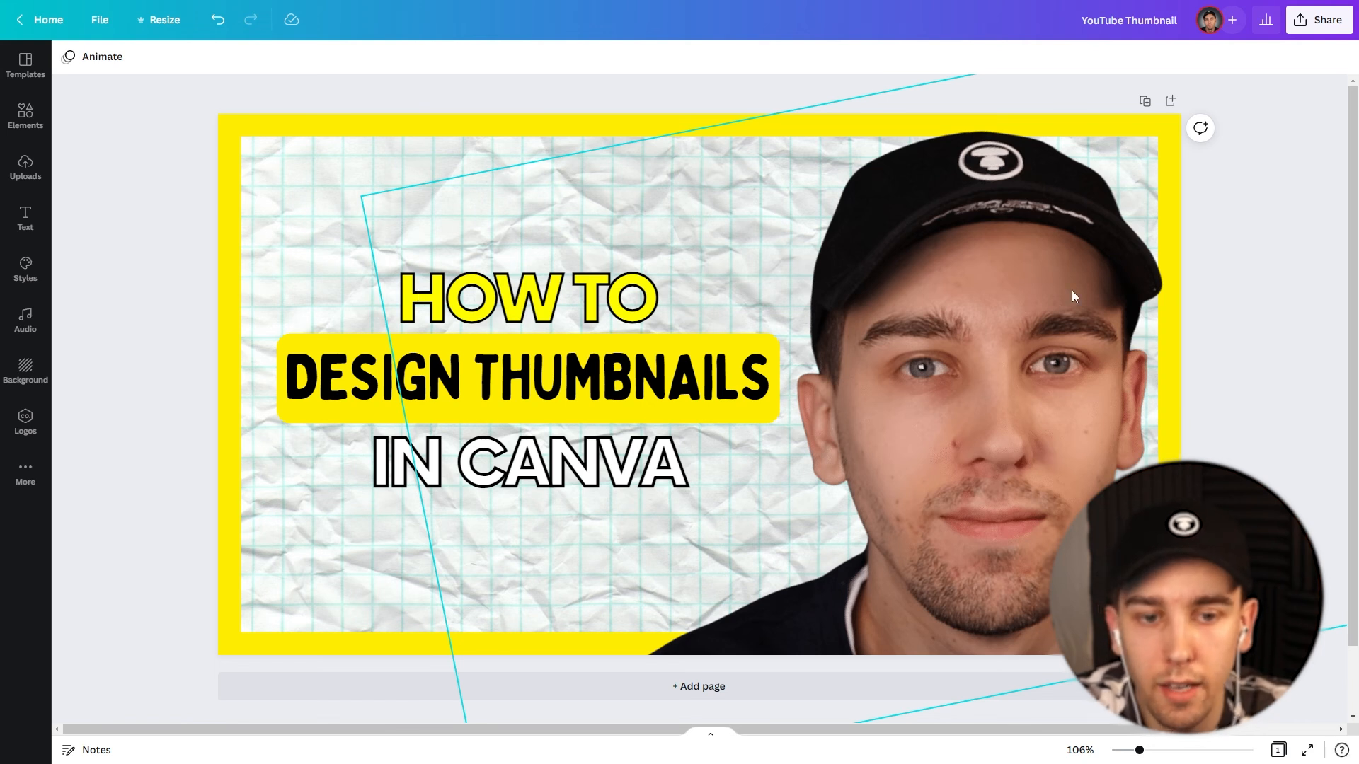
Unlock the portrait and open its Shadows effects by searching the image editing options for "SHADOWS"
{"action": "left_click", "coordinate": [979, 422]}
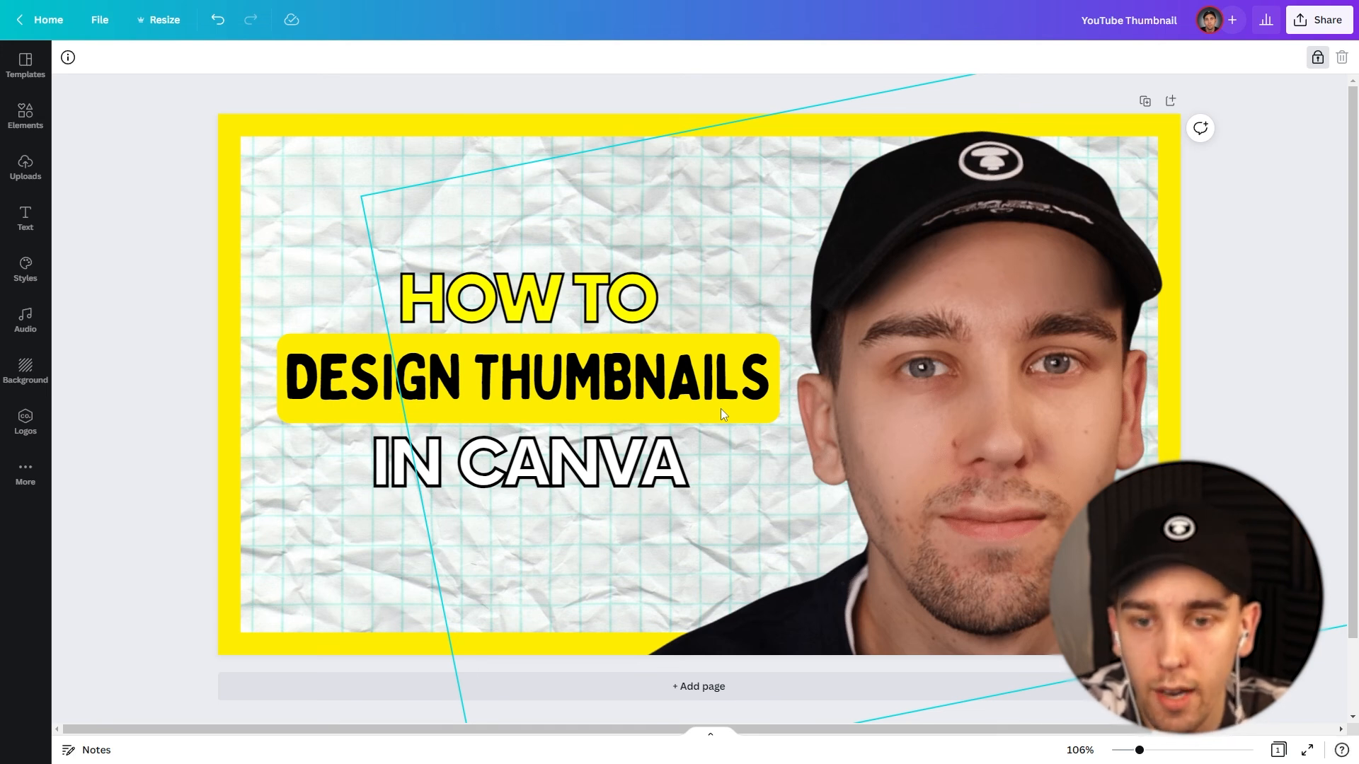
{"action": "left_click", "coordinate": [1317, 56]}
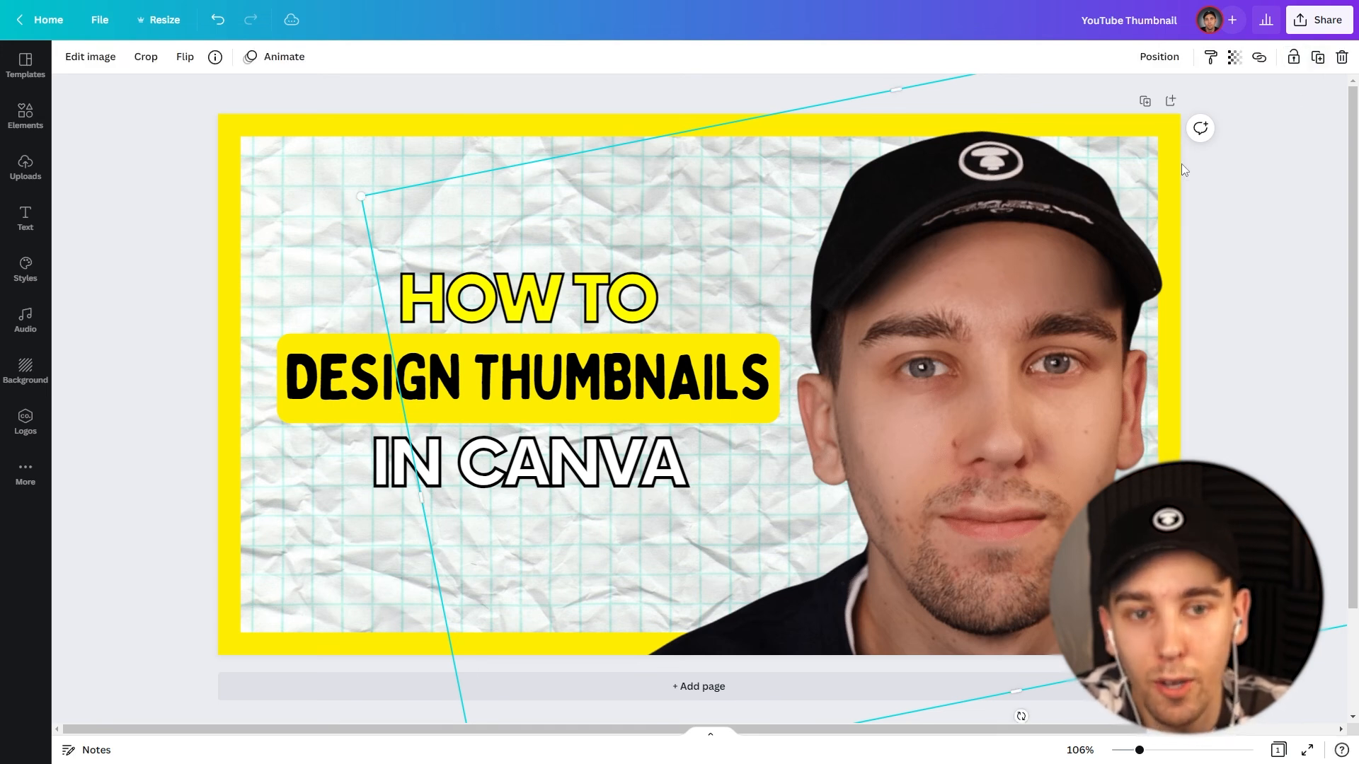
{"action": "left_click", "coordinate": [86, 60]}
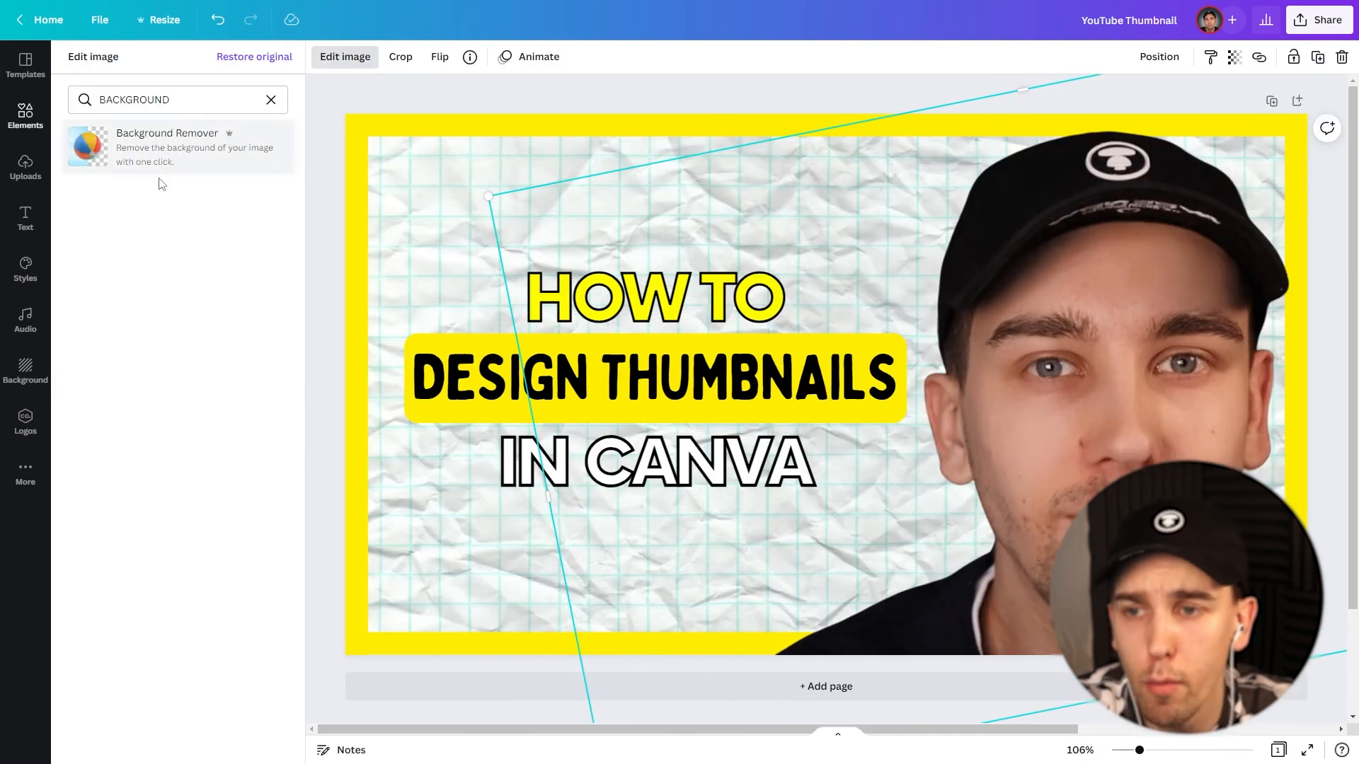
{"action": "double_click", "coordinate": [158, 104]}
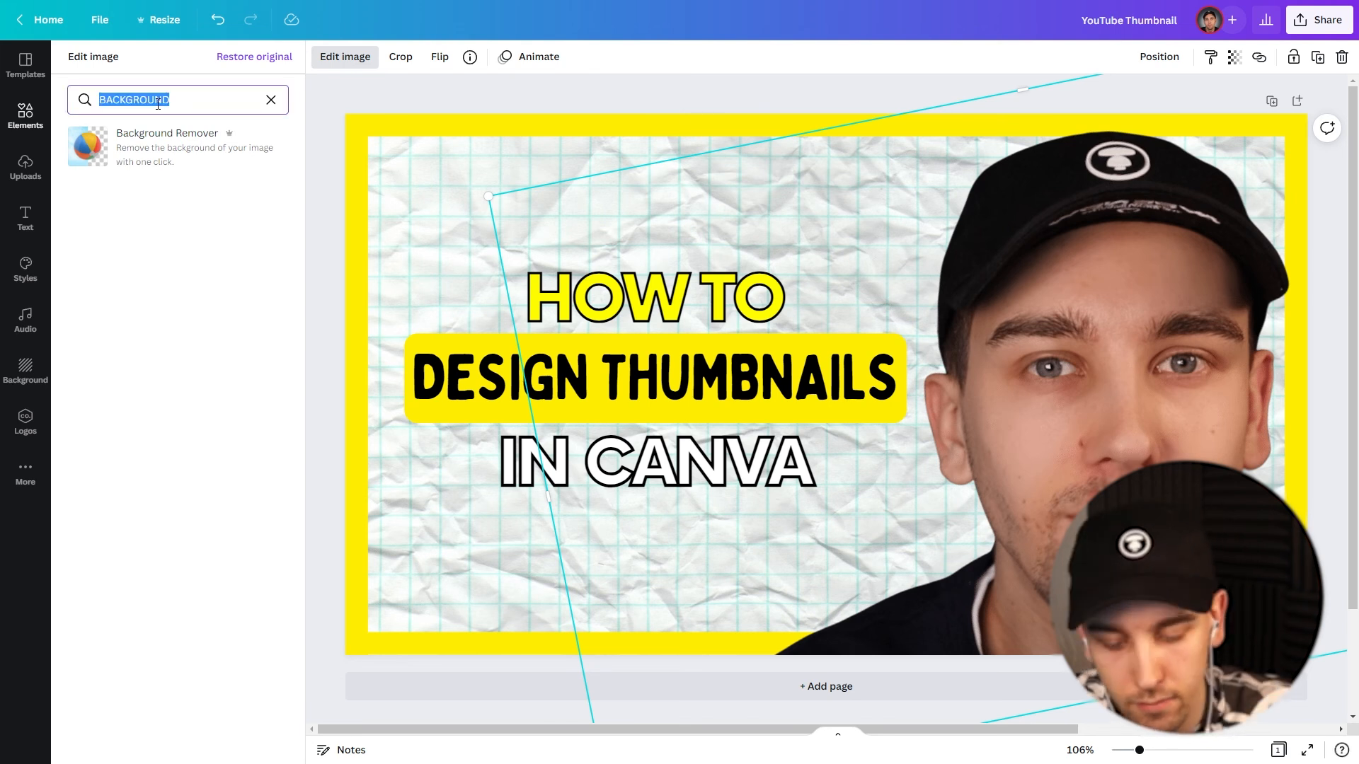
{"action": "type", "text": "SHADOWS"}
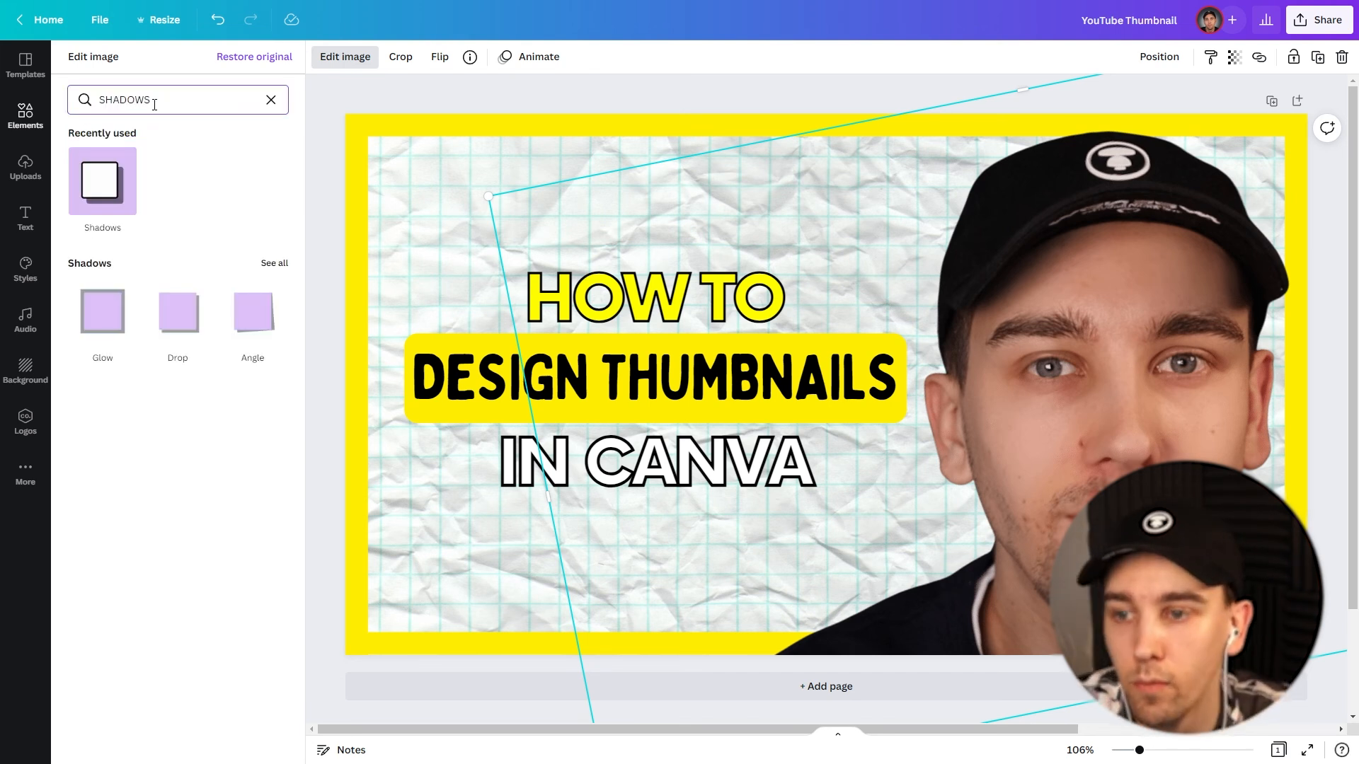
{"action": "left_click", "coordinate": [97, 193]}
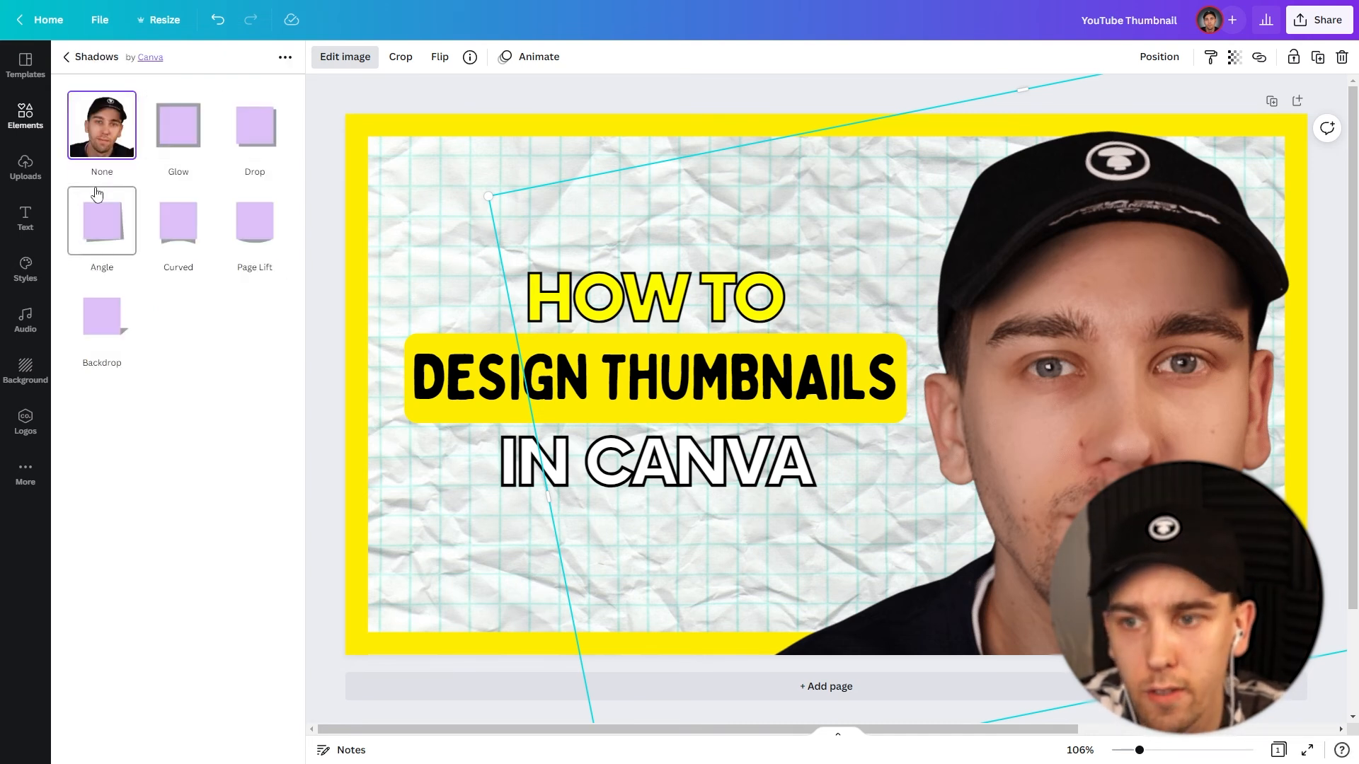
Give the portrait a Glow shadow with size 10, transparency 100 and blur 0
{"action": "left_click", "coordinate": [179, 144]}
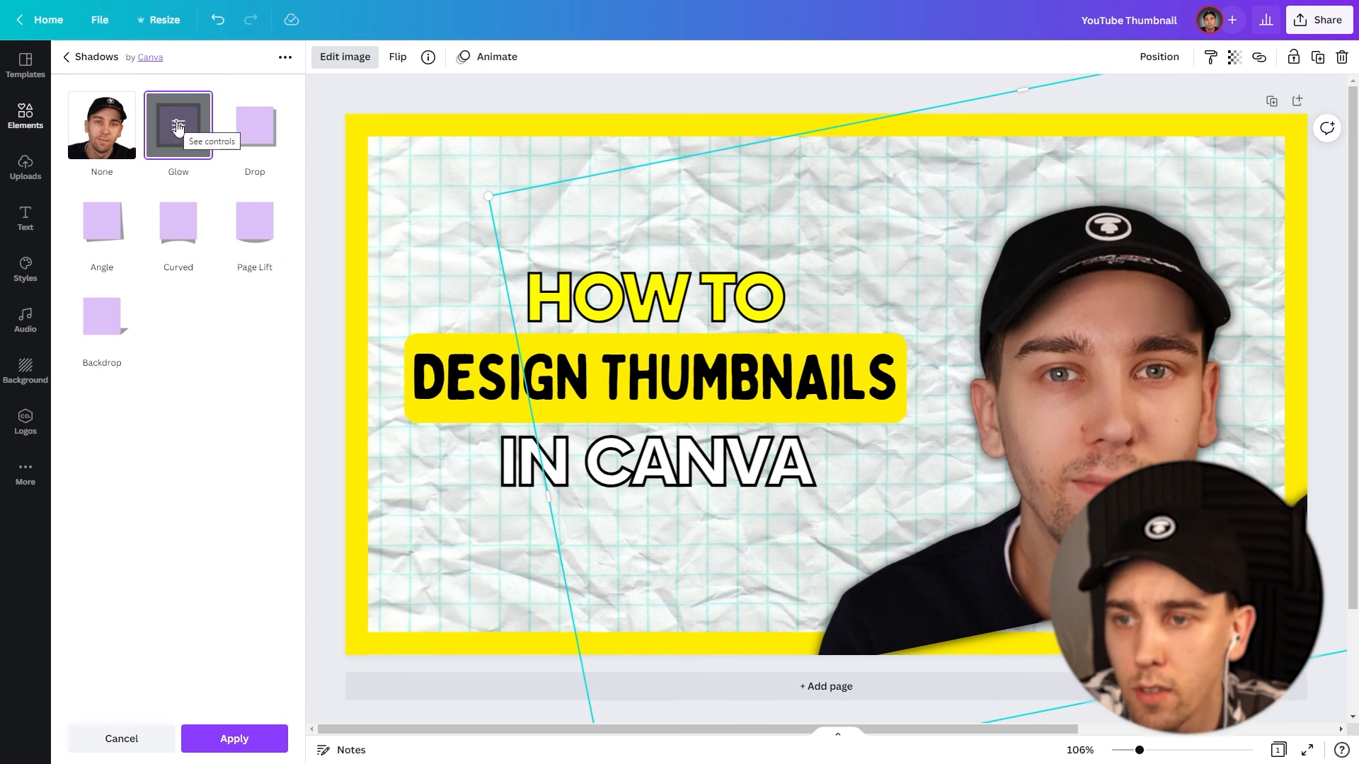
{"action": "left_click", "coordinate": [177, 128]}
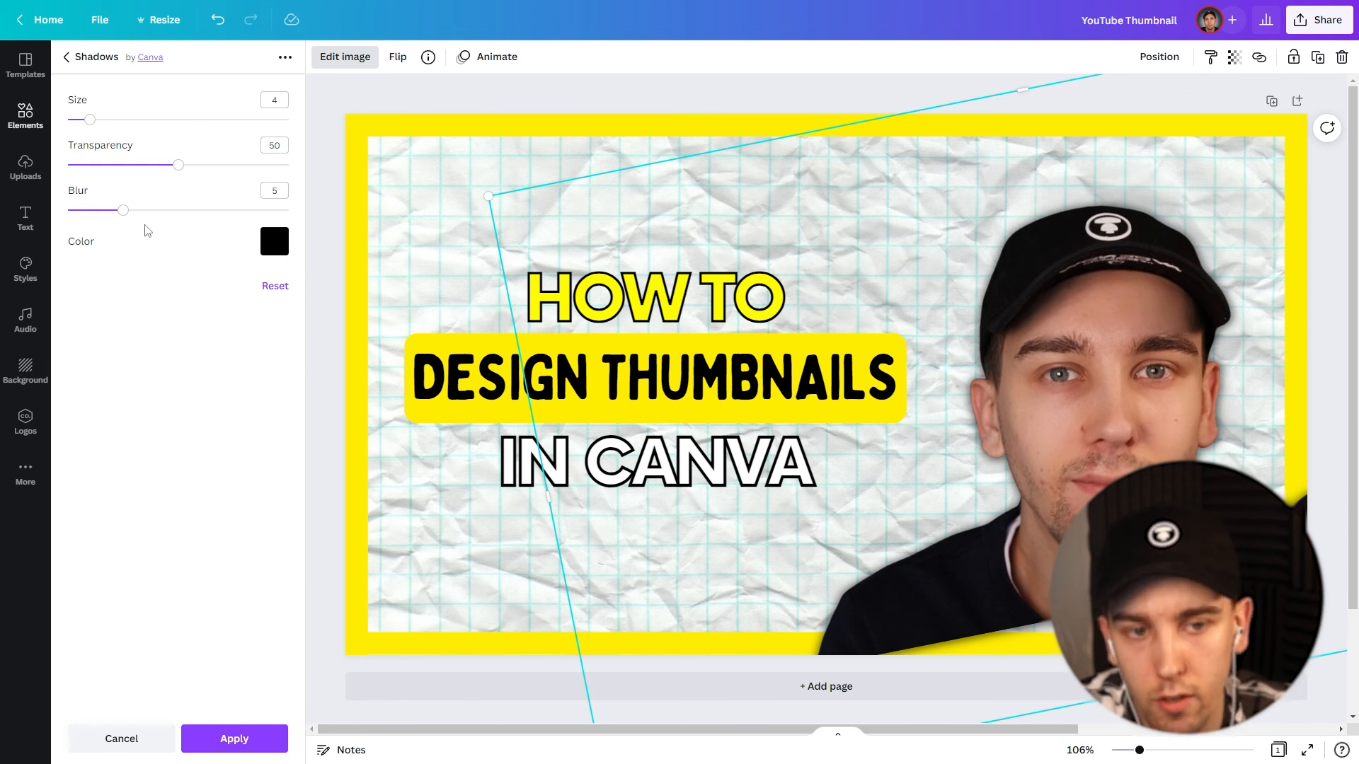
{"action": "left_click_drag", "start_coordinate": [123, 210], "coordinate": [68, 210]}
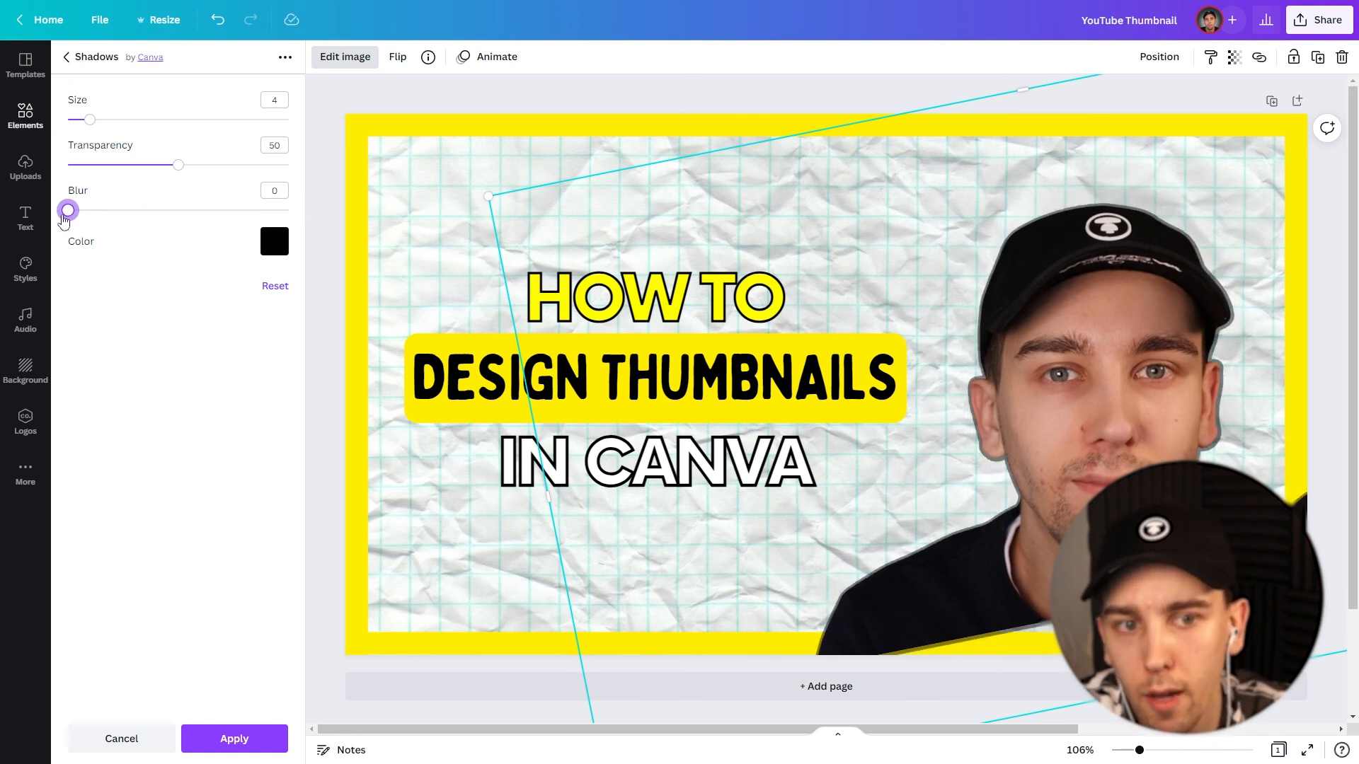
{"action": "left_click_drag", "start_coordinate": [176, 167], "coordinate": [318, 180]}
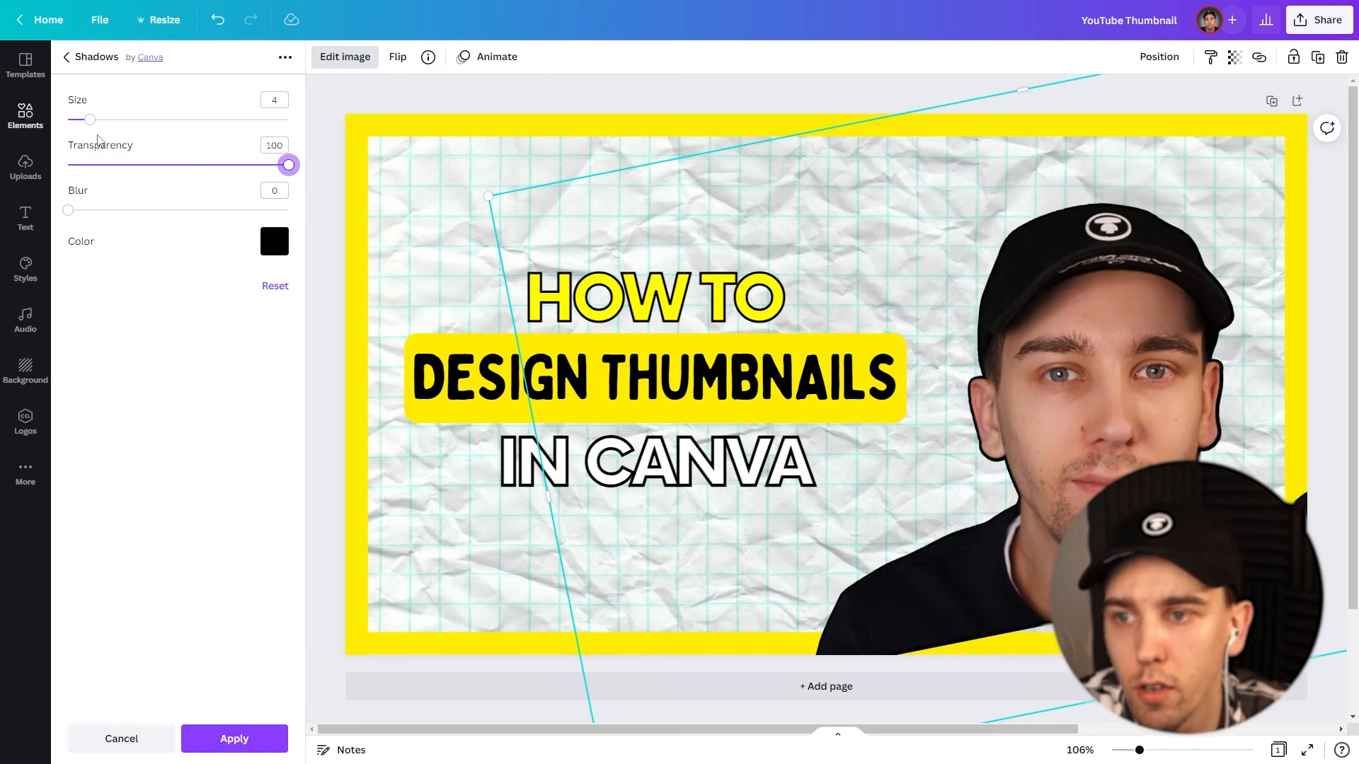
{"action": "left_click_drag", "start_coordinate": [90, 121], "coordinate": [123, 122]}
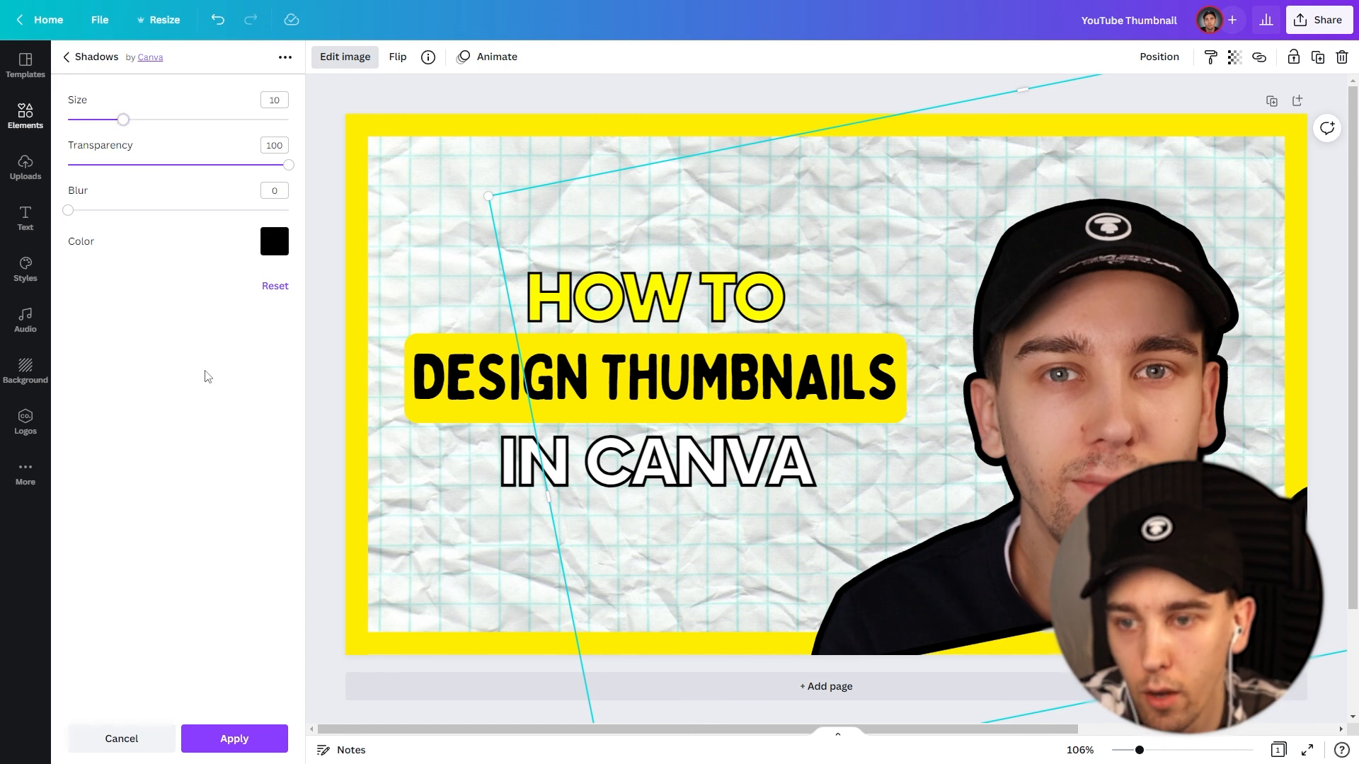
Change the portrait's glow colour to white, apply the shadow effect and collapse the side panel
{"action": "left_click", "coordinate": [270, 246]}
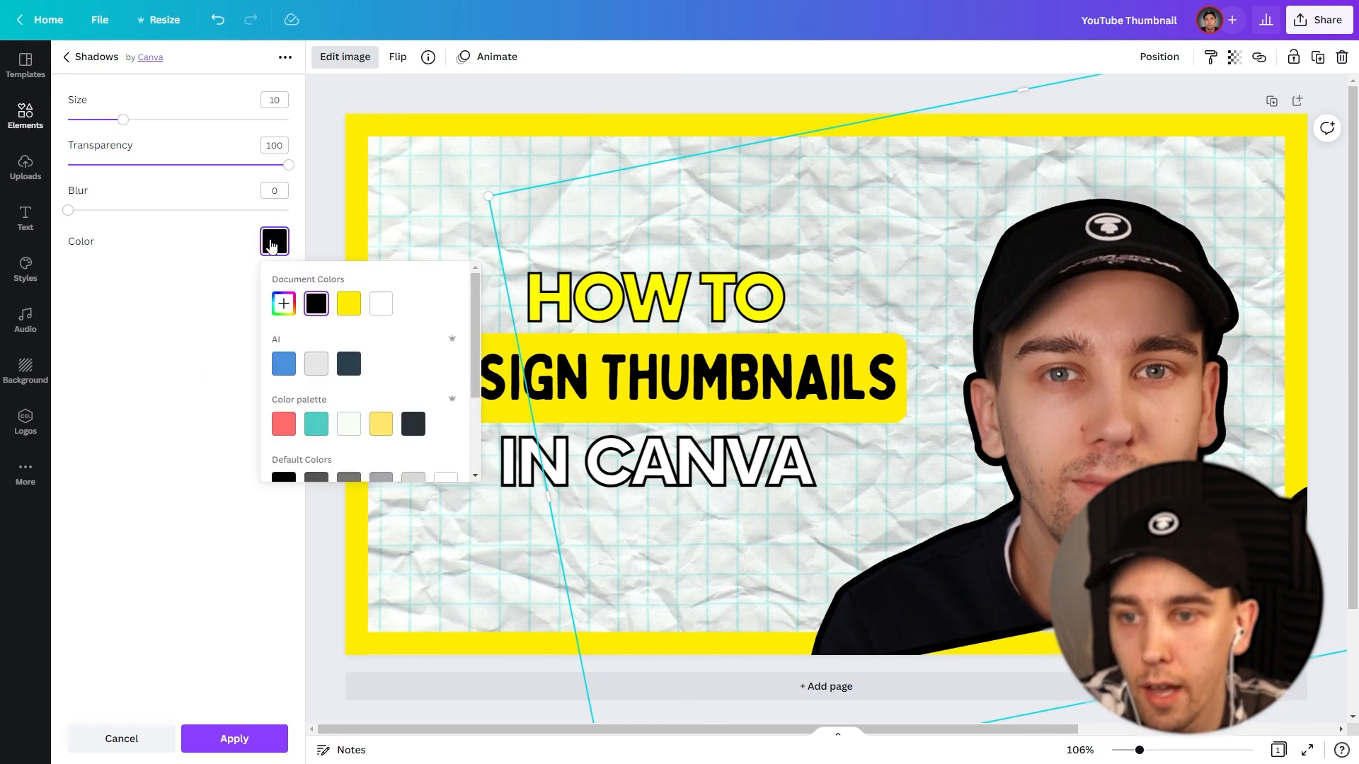
{"action": "left_click", "coordinate": [383, 304]}
{"action": "left_click", "coordinate": [150, 416]}
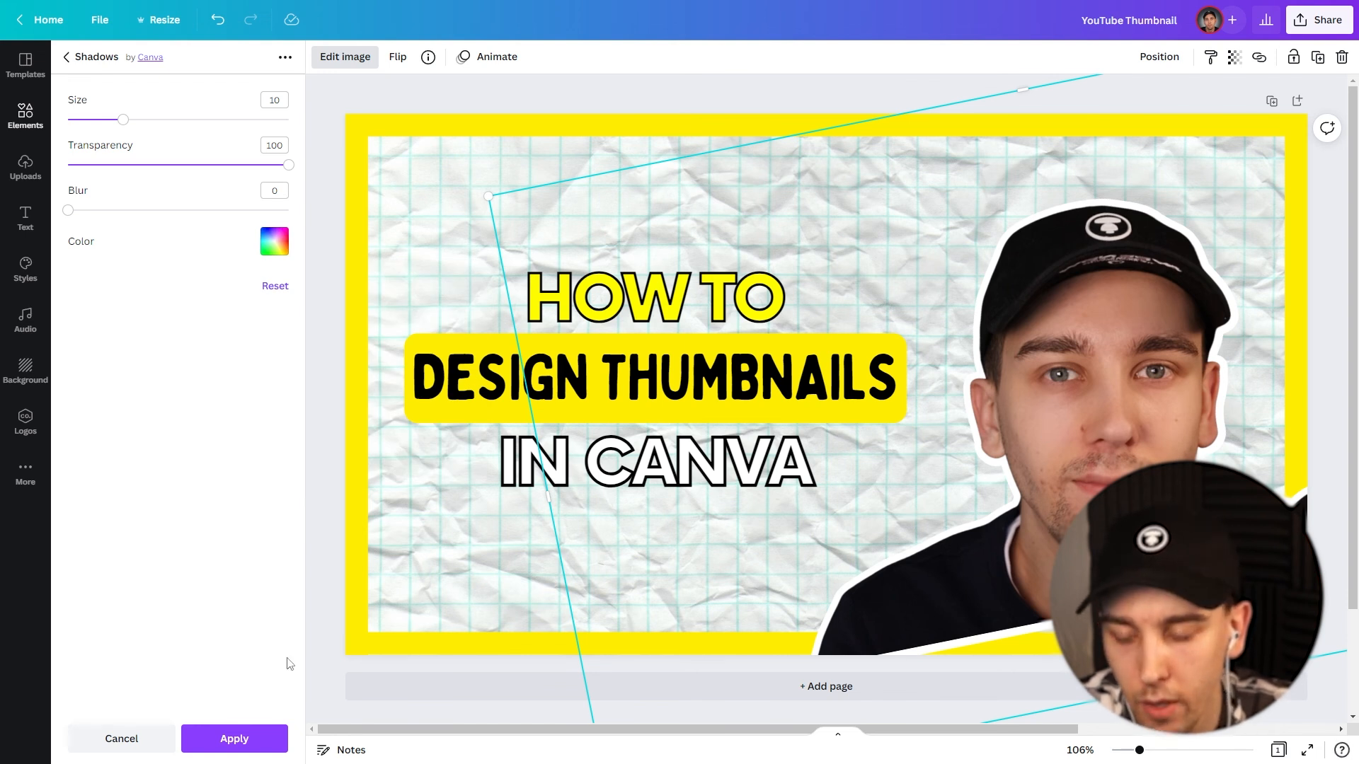
{"action": "left_click", "coordinate": [196, 737]}
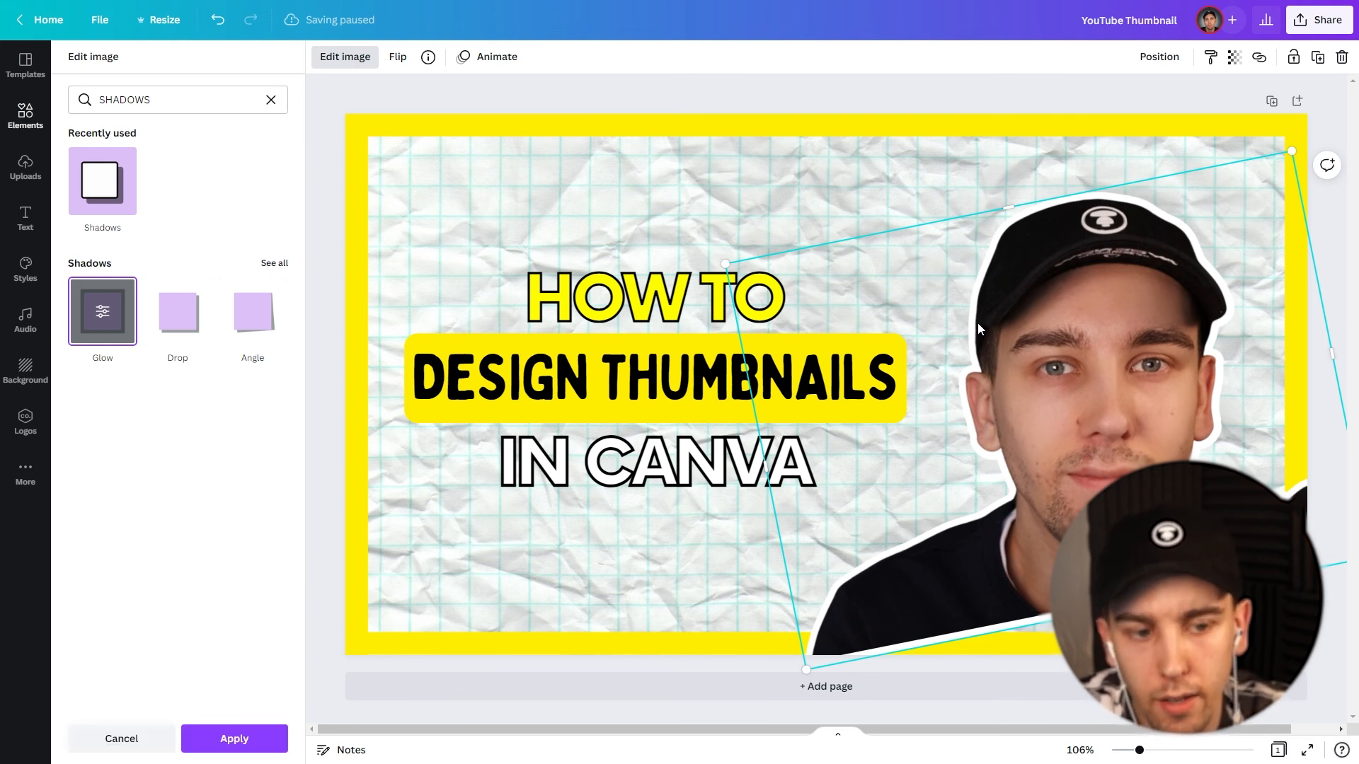
{"action": "left_click", "coordinate": [238, 737]}
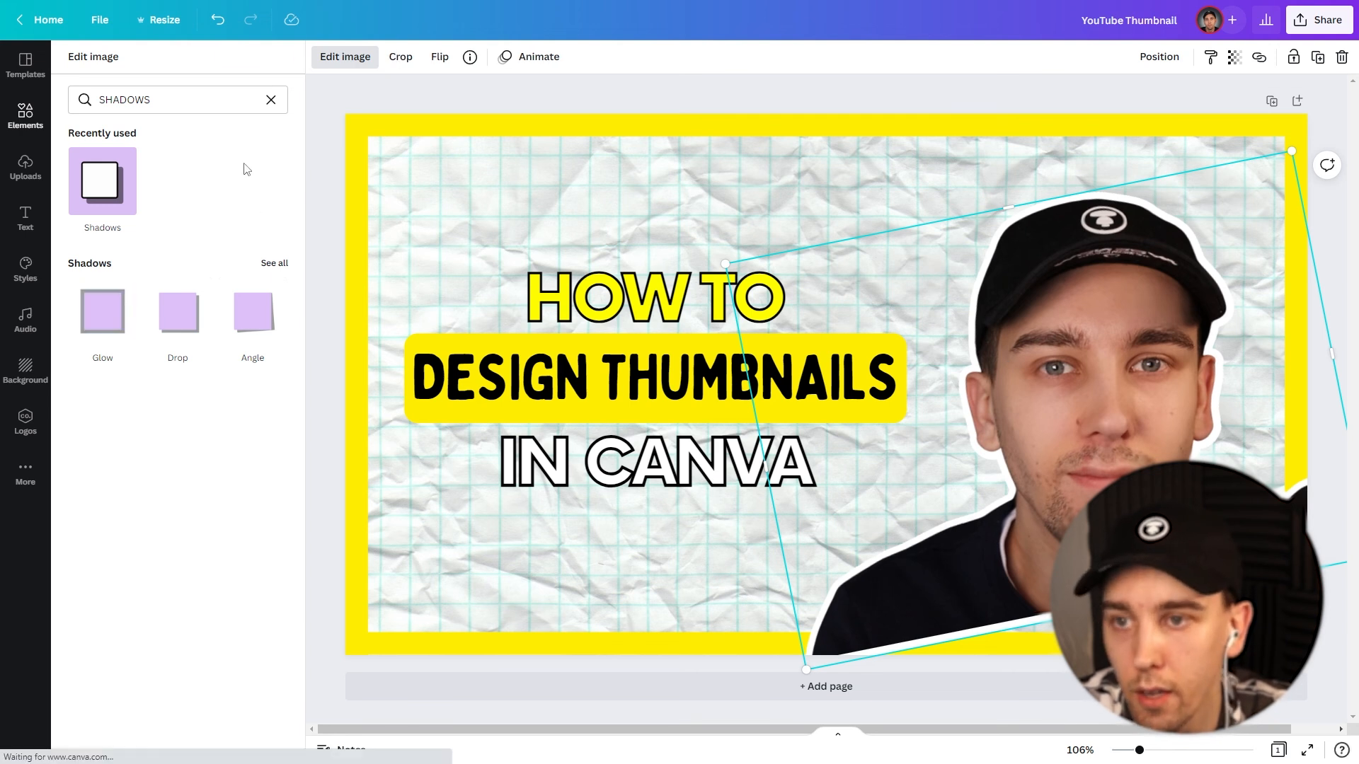
{"action": "left_click", "coordinate": [25, 114]}
{"action": "left_click", "coordinate": [73, 57]}
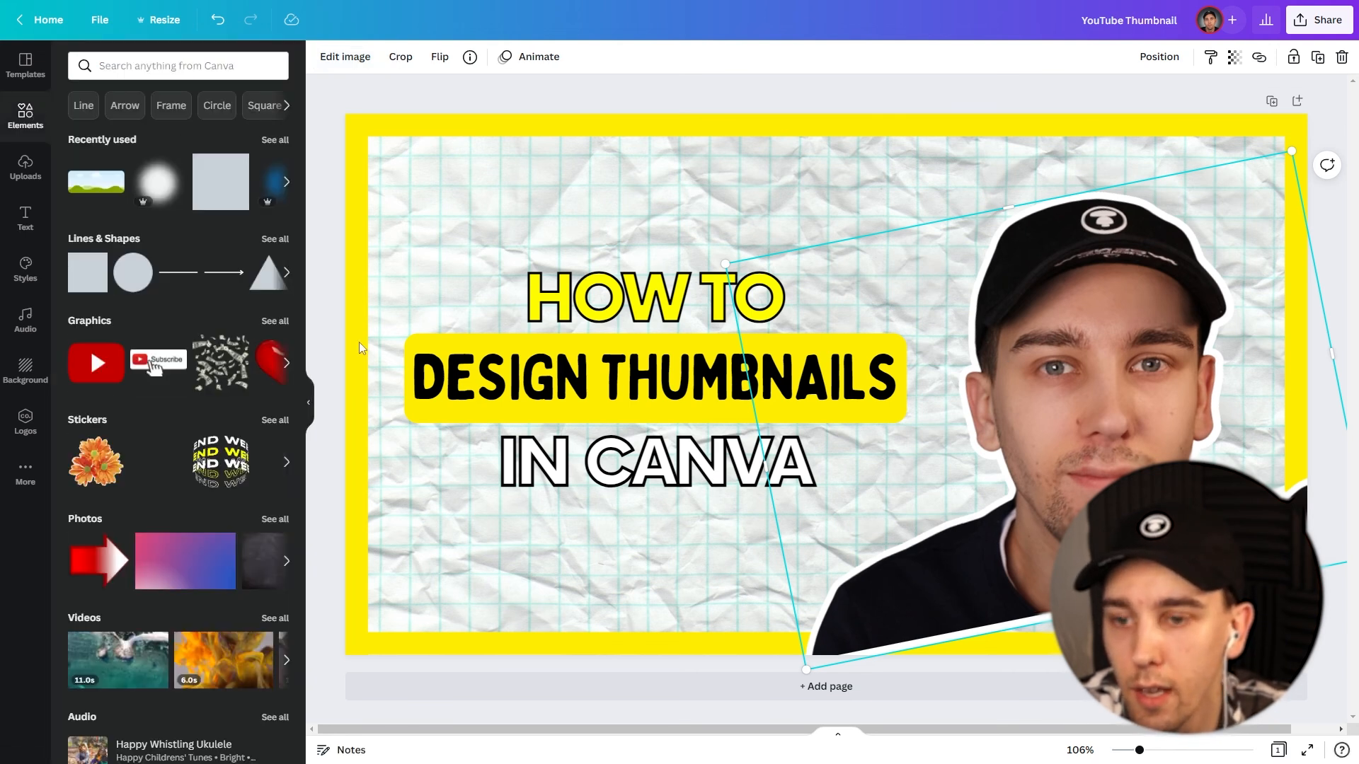
{"action": "left_click", "coordinate": [302, 400]}
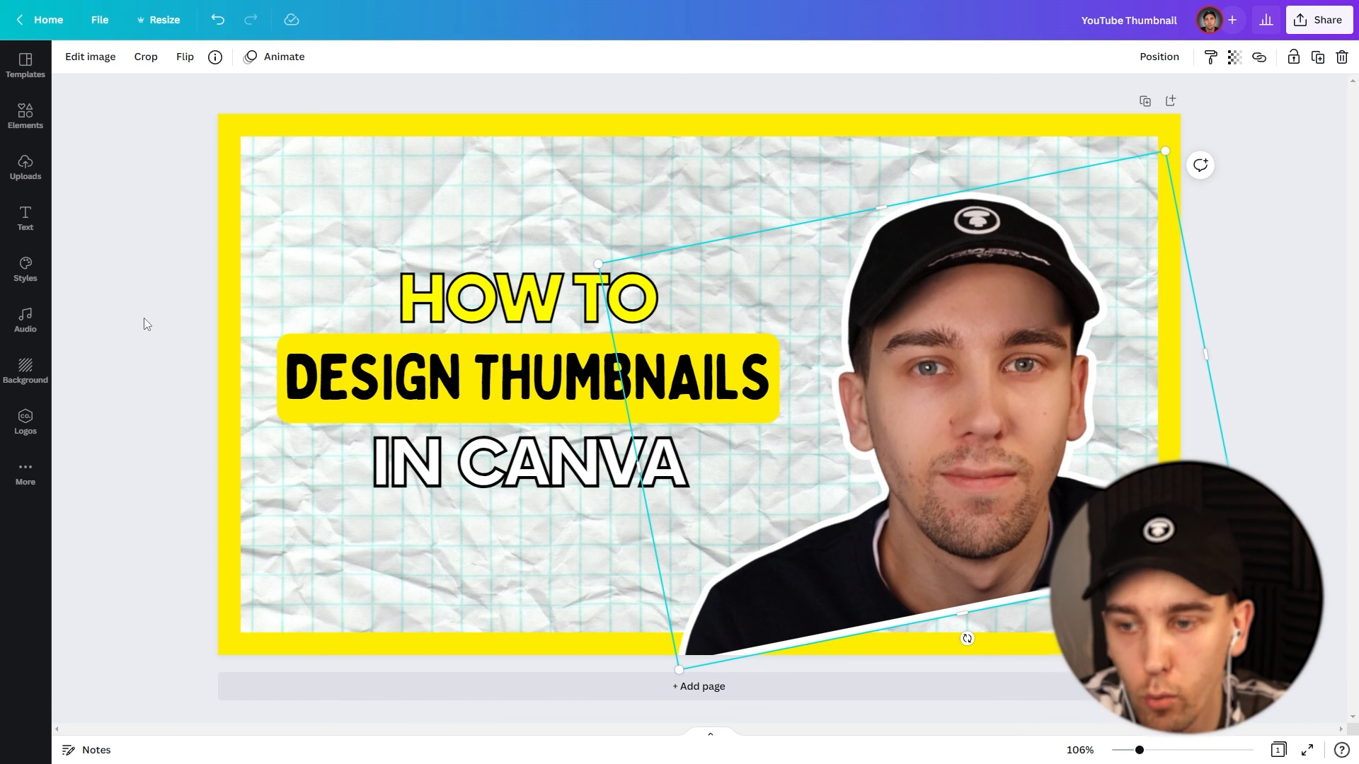
Enlarge the portrait and reposition it beside the title with the cap overlapping the top border, then deselect it
{"action": "left_click", "coordinate": [979, 371]}
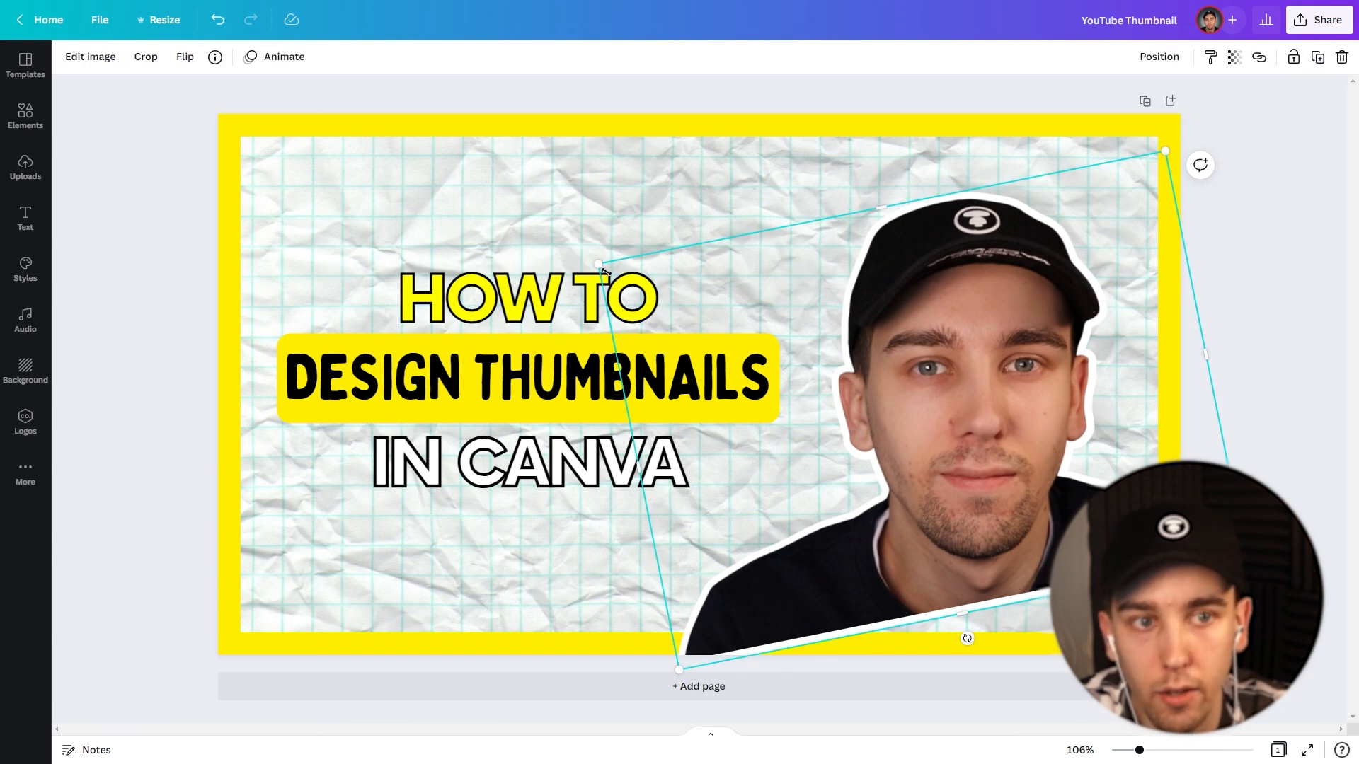
{"action": "left_click_drag", "start_coordinate": [600, 267], "coordinate": [348, 151]}
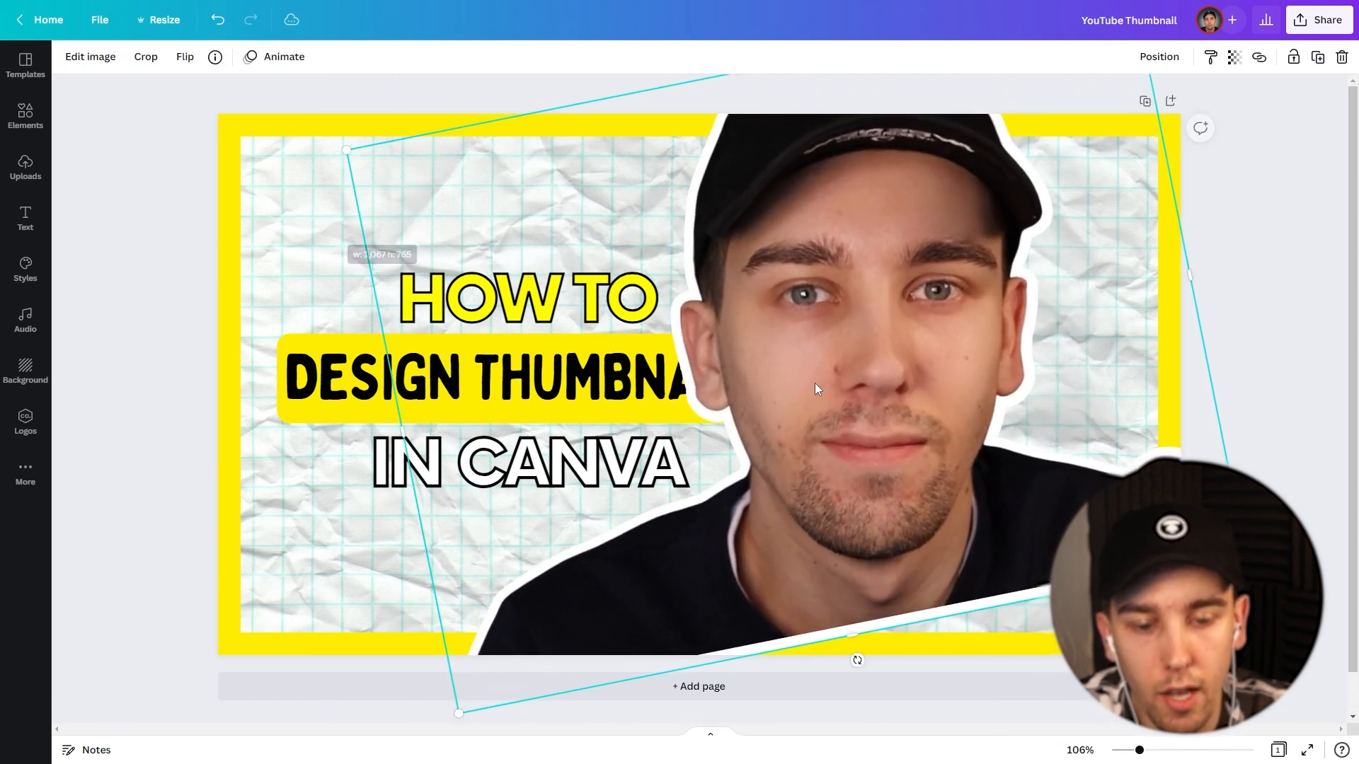
{"action": "left_click_drag", "start_coordinate": [980, 412], "coordinate": [1076, 465]}
{"action": "left_click", "coordinate": [158, 486]}
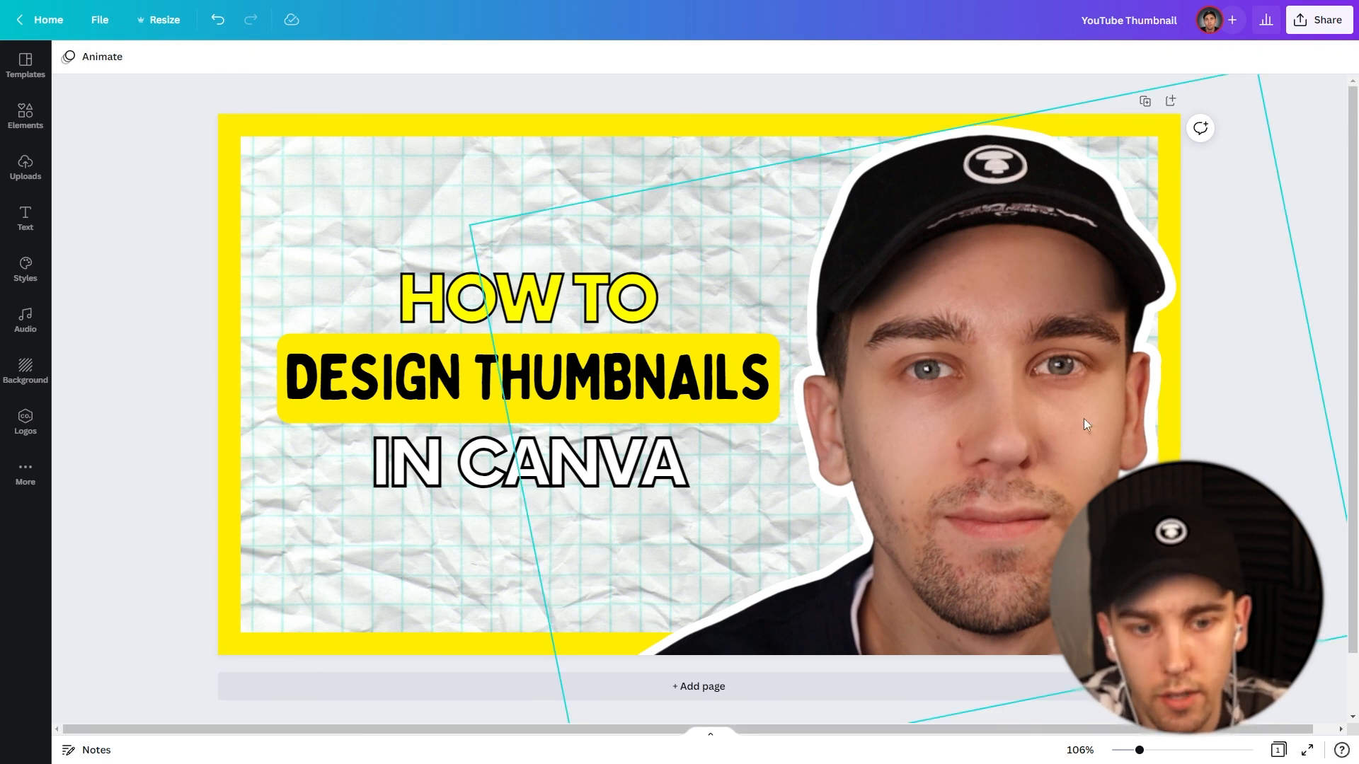
{"action": "left_click", "coordinate": [965, 378]}
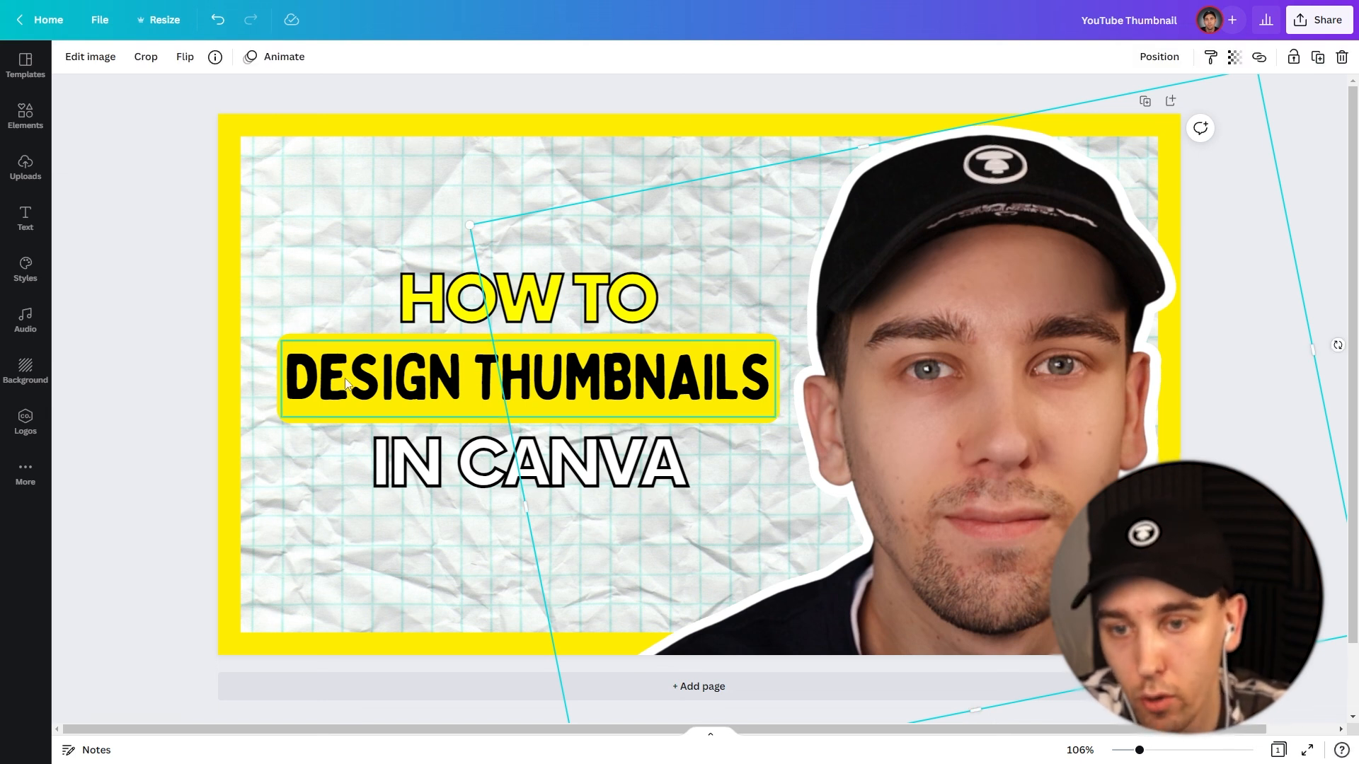
{"action": "left_click", "coordinate": [112, 378]}
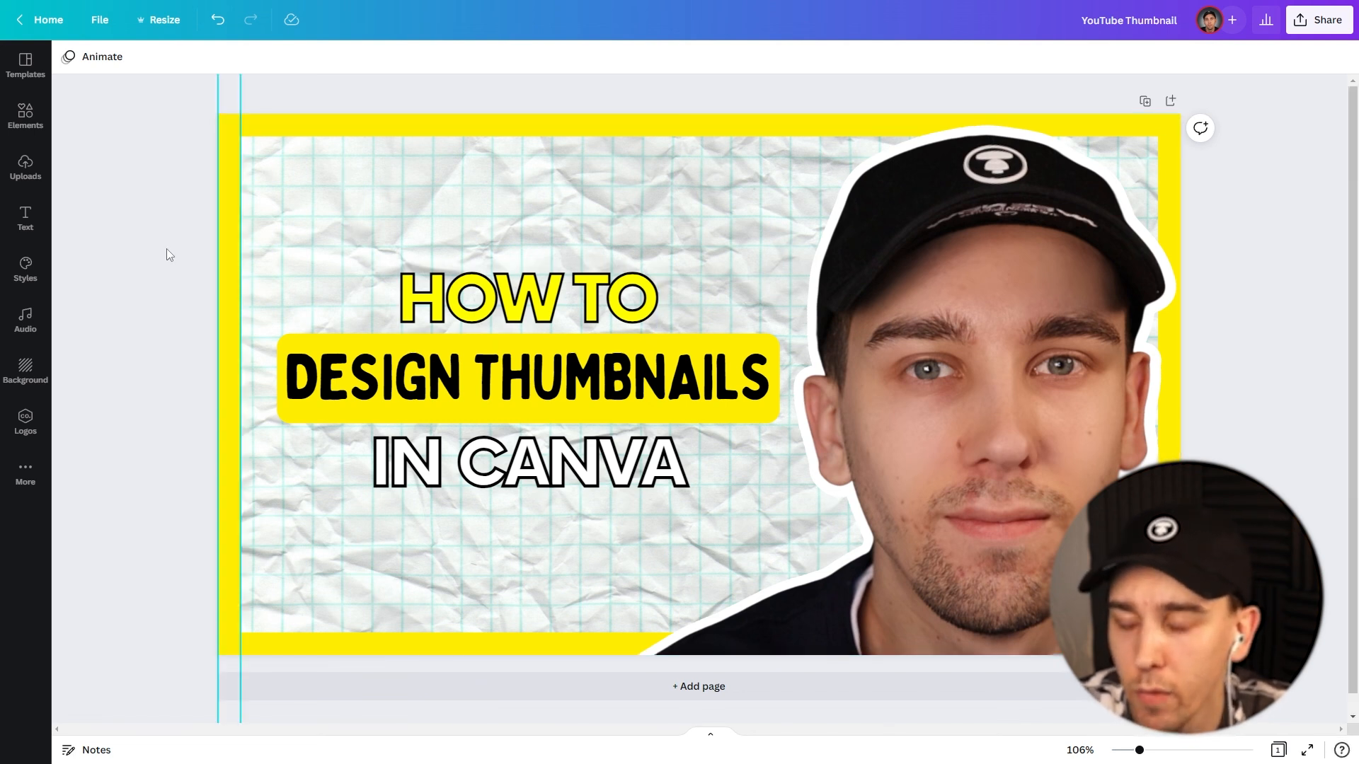
Clear the "paper" background search and look through the available background categories
{"action": "left_click", "coordinate": [26, 369]}
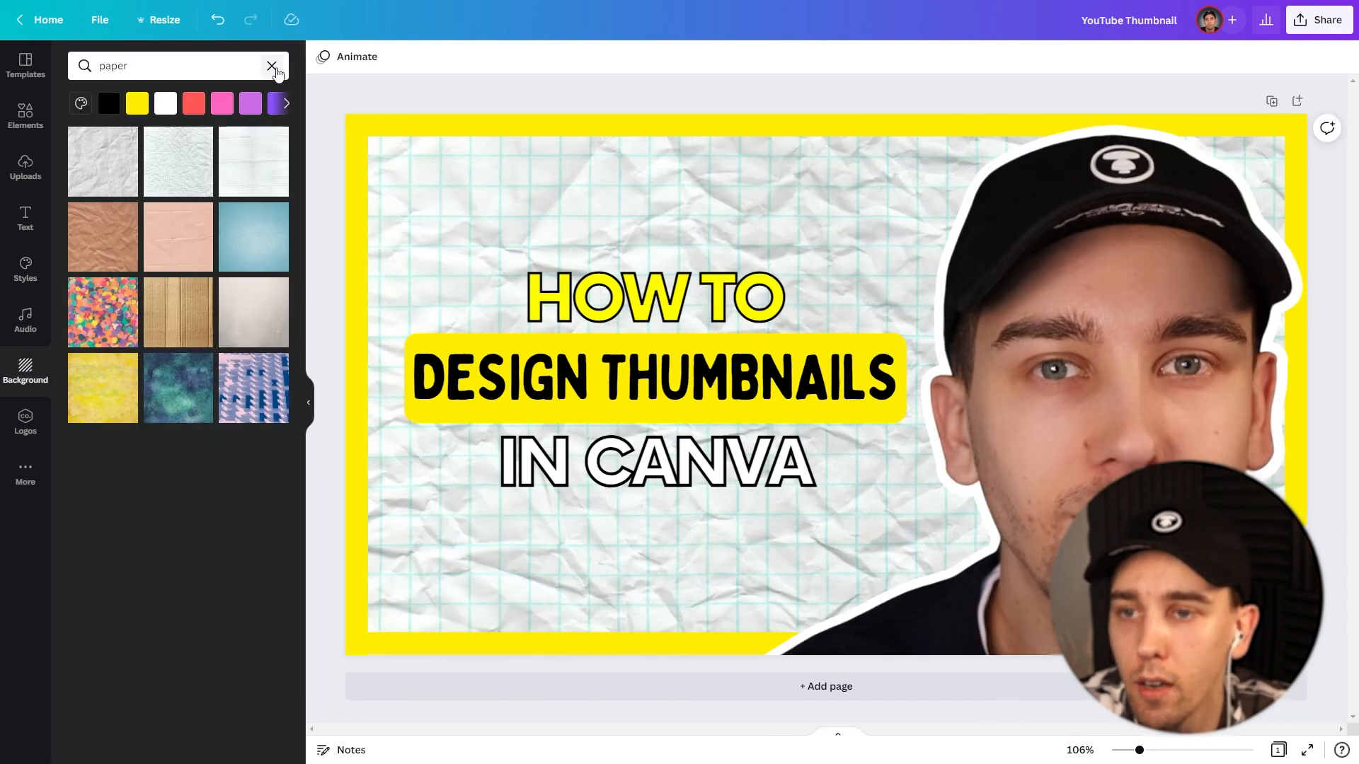
{"action": "left_click", "coordinate": [272, 65]}
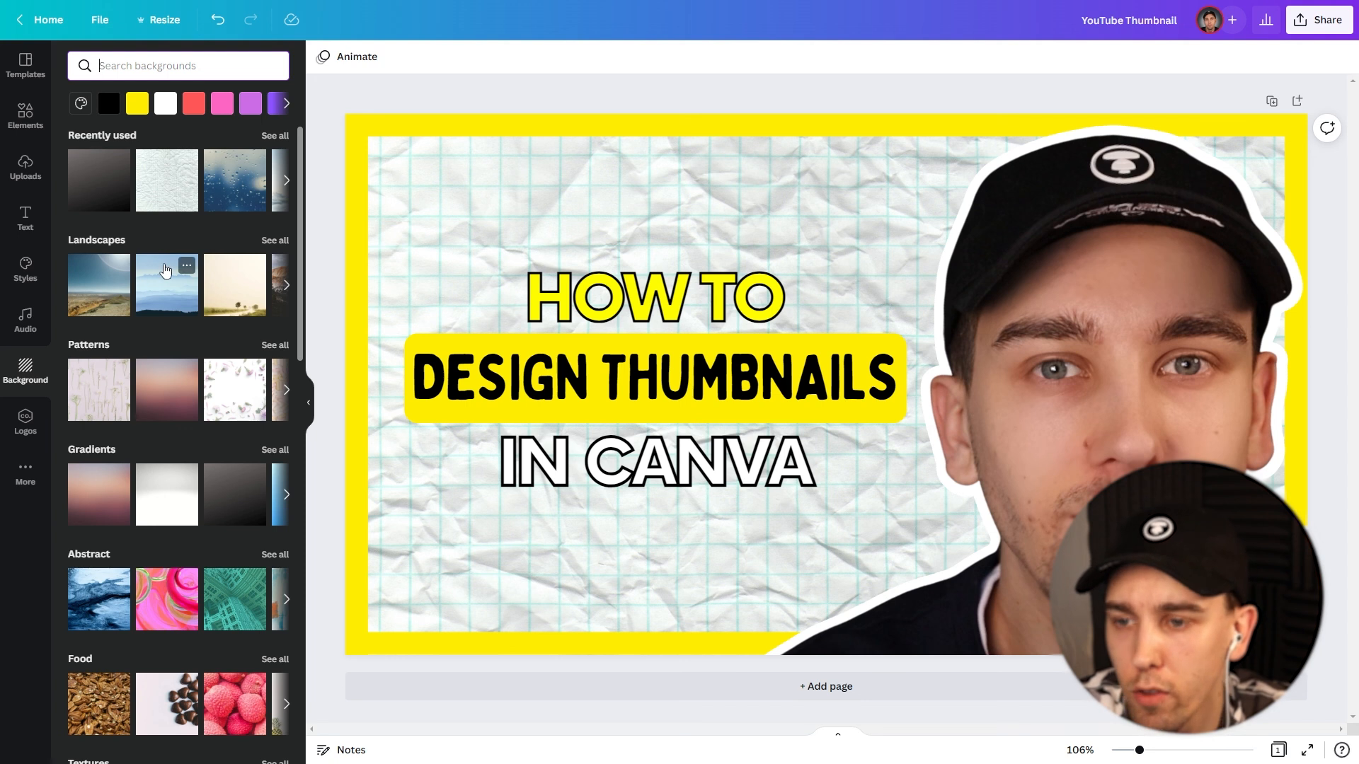
{"action": "scroll", "coordinate": [140, 270], "scroll_direction": "down", "scroll_amount": 10}
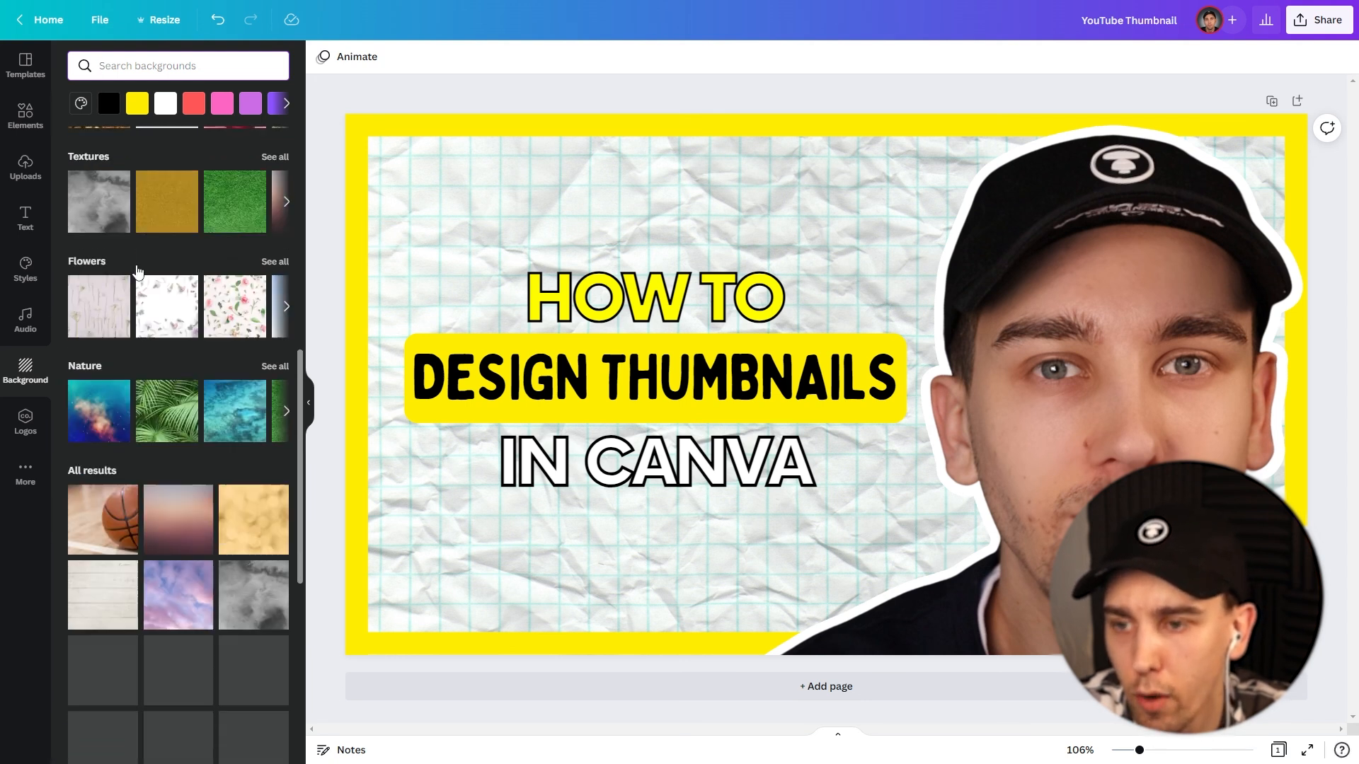
{"action": "scroll", "coordinate": [140, 355], "scroll_direction": "up", "scroll_amount": 10}
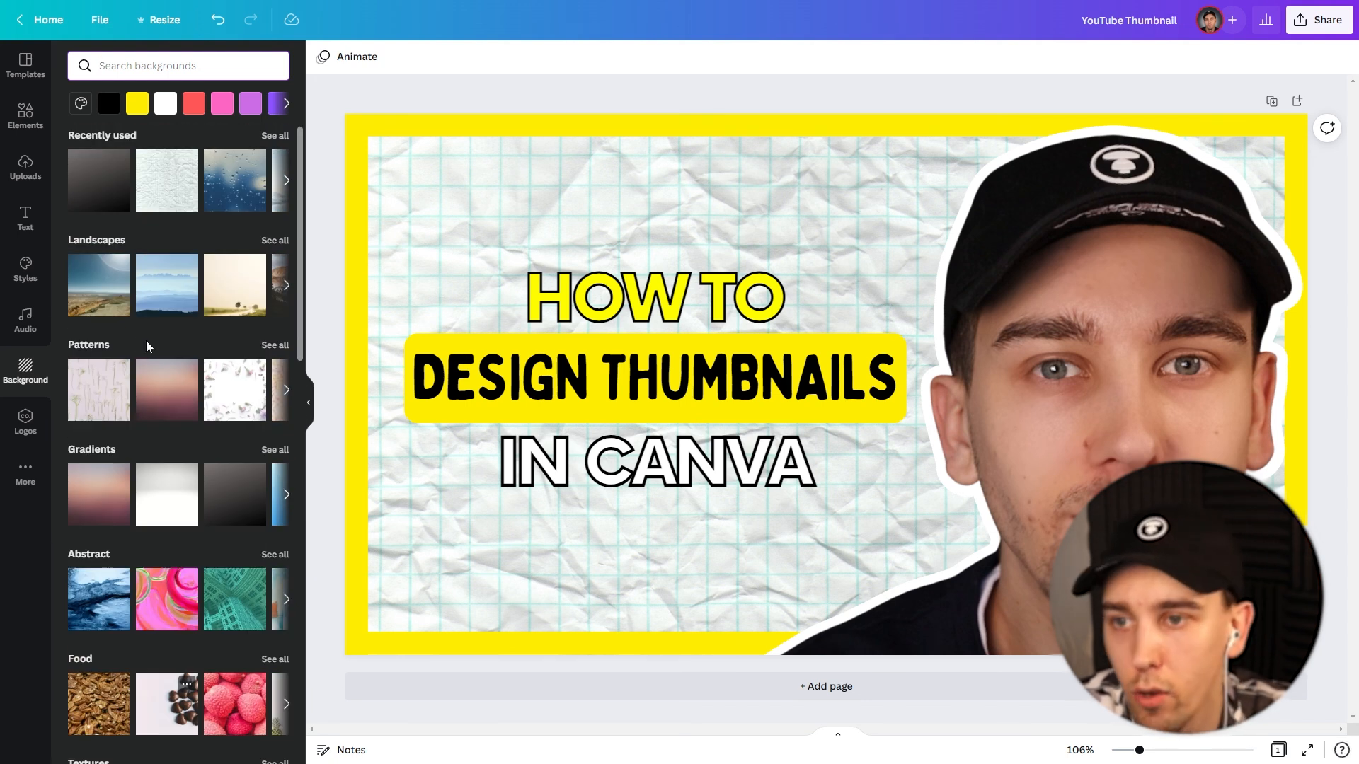
{"action": "scroll", "coordinate": [144, 344], "scroll_direction": "down", "scroll_amount": 4}
Lock the portrait and the three title text lines in place, then deselect everything
{"action": "left_click", "coordinate": [986, 411]}
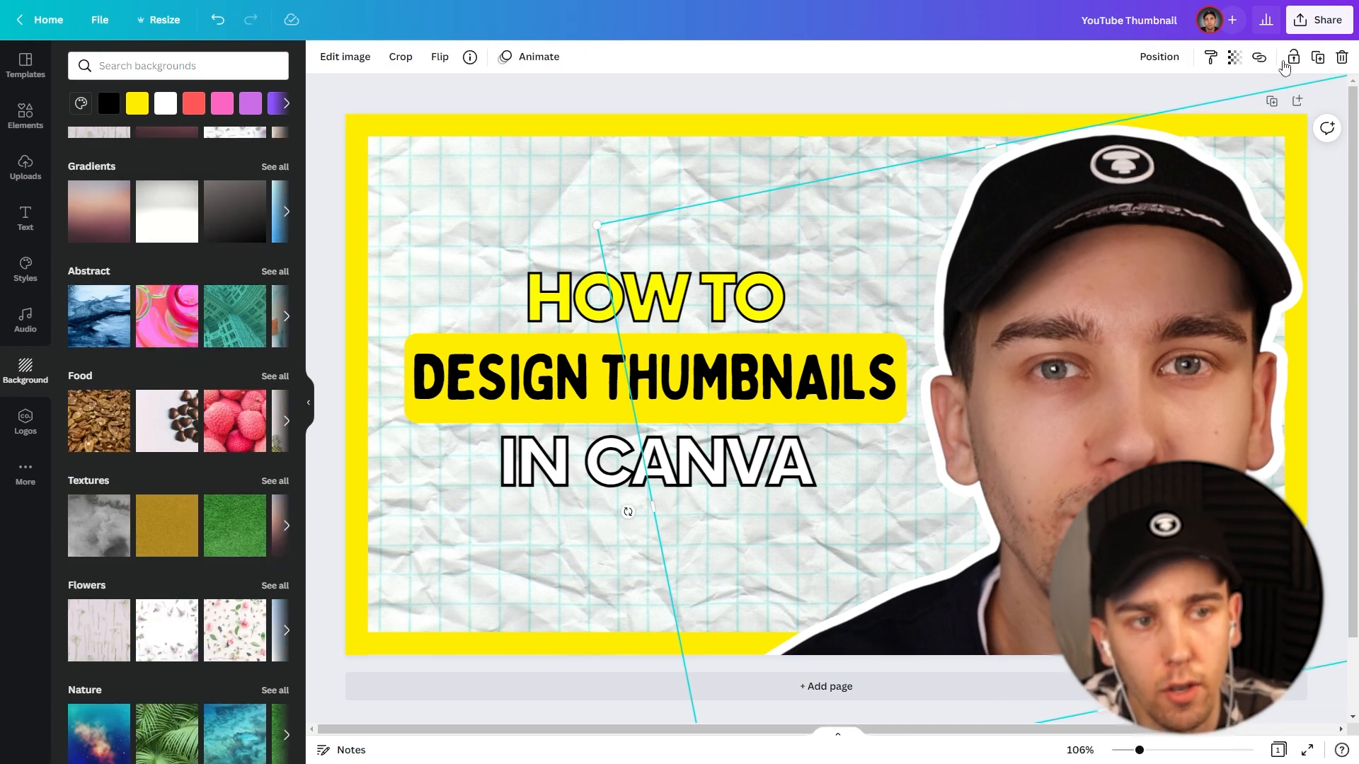
{"action": "left_click", "coordinate": [1293, 57]}
{"action": "left_click", "coordinate": [527, 262]}
{"action": "left_click_drag", "start_coordinate": [451, 219], "coordinate": [644, 538]}
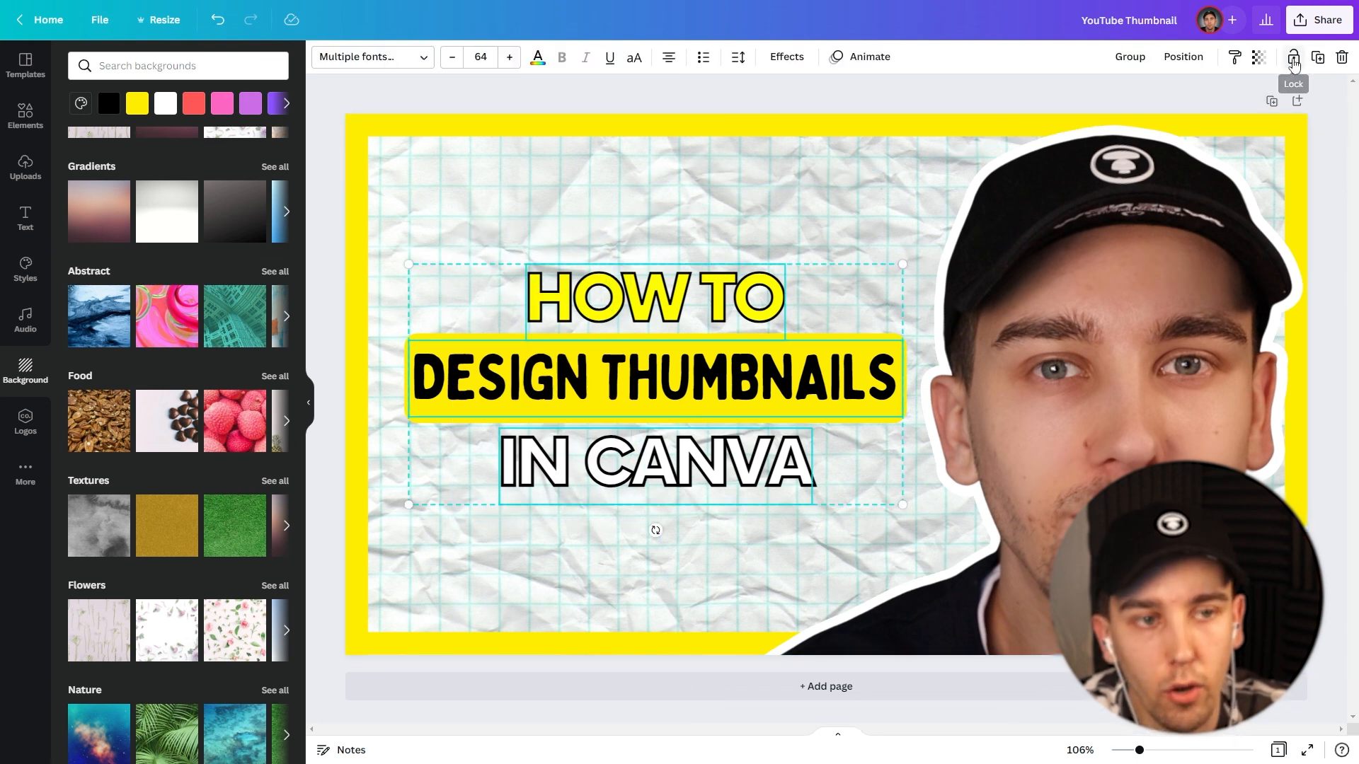
{"action": "left_click", "coordinate": [1293, 58]}
{"action": "left_click", "coordinate": [326, 220]}
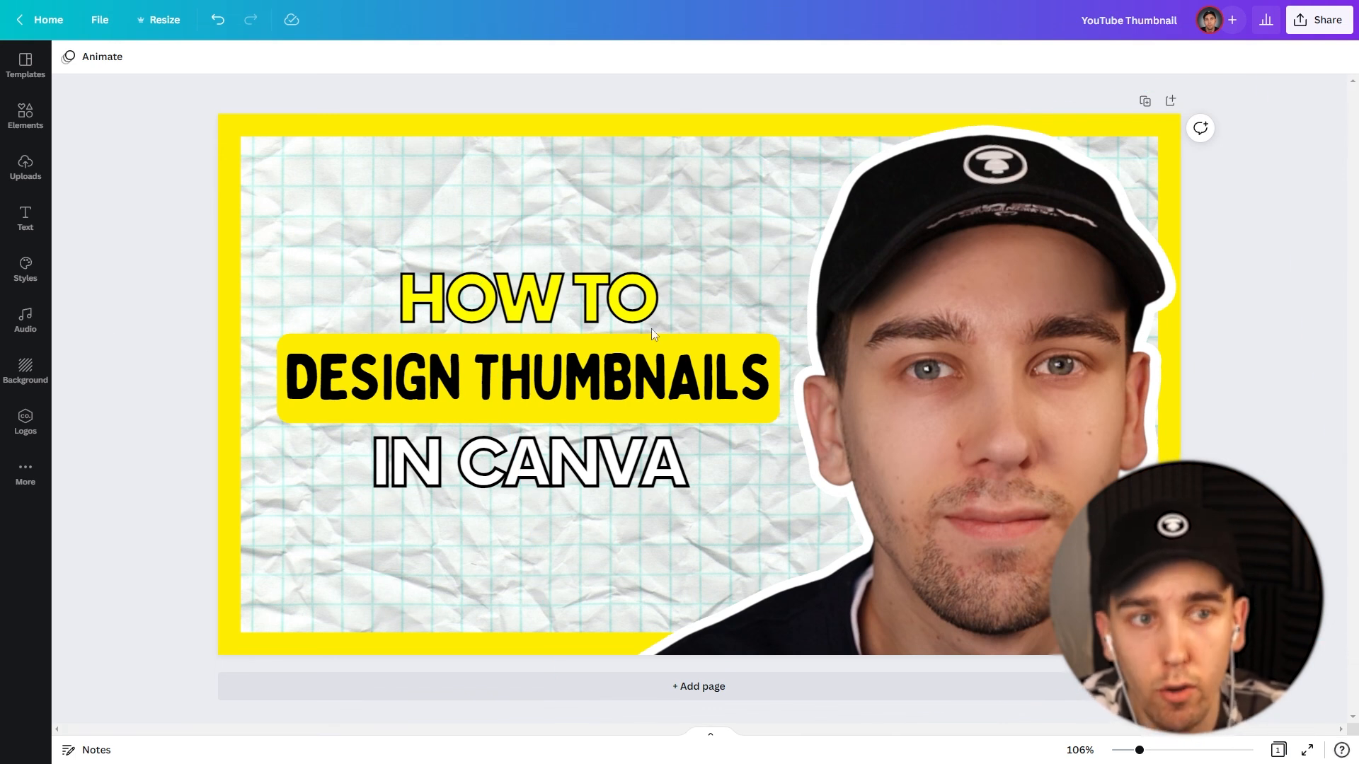
Download the finished thumbnail as a PNG at 1280 × 720 px
{"action": "left_click", "coordinate": [1321, 22]}
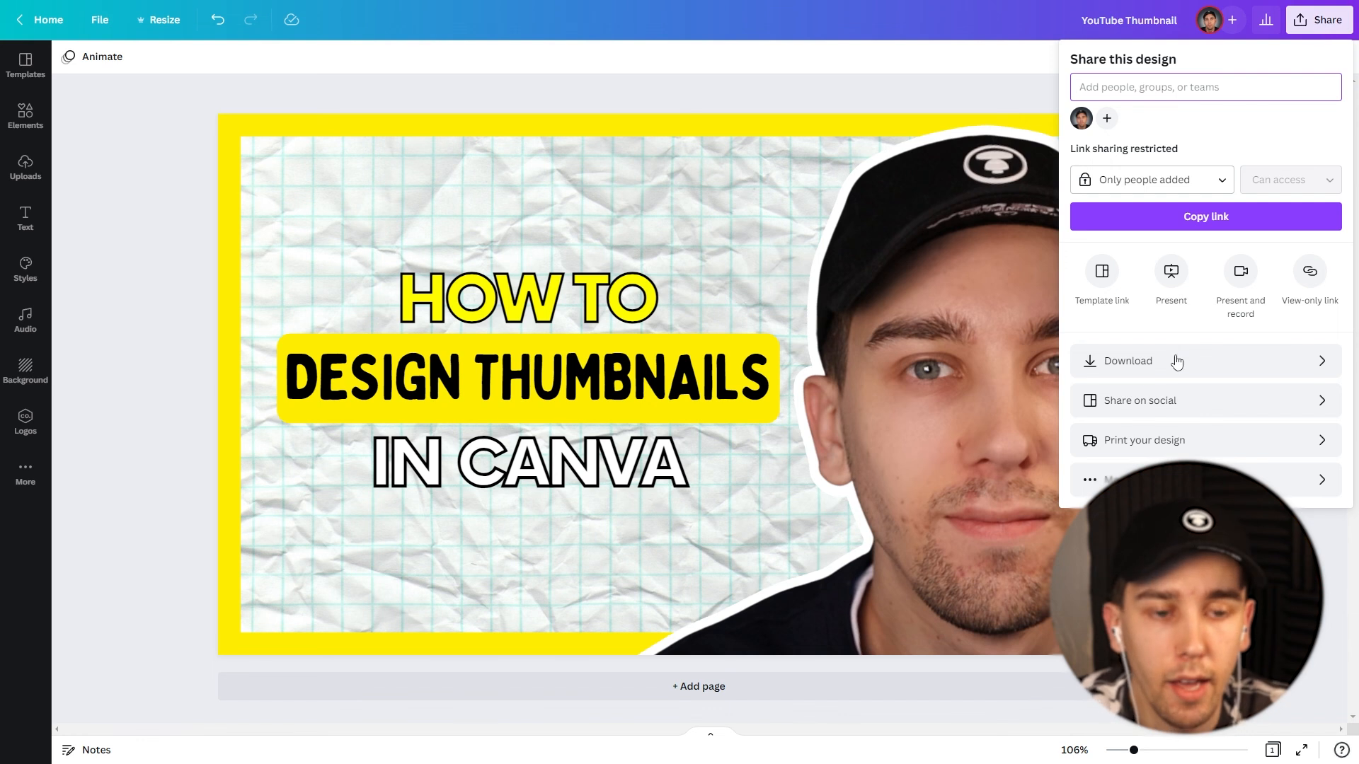
{"action": "left_click", "coordinate": [1151, 377]}
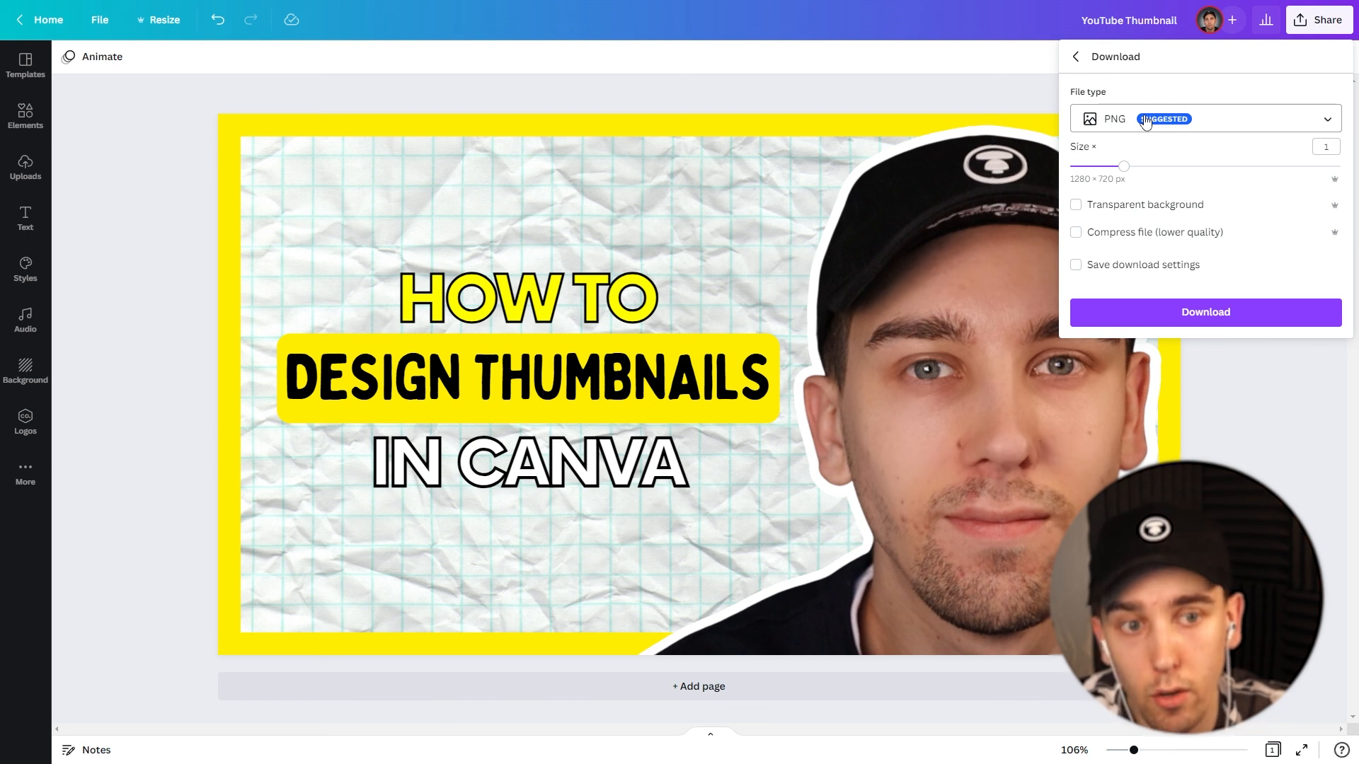
{"action": "left_click", "coordinate": [1211, 320]}
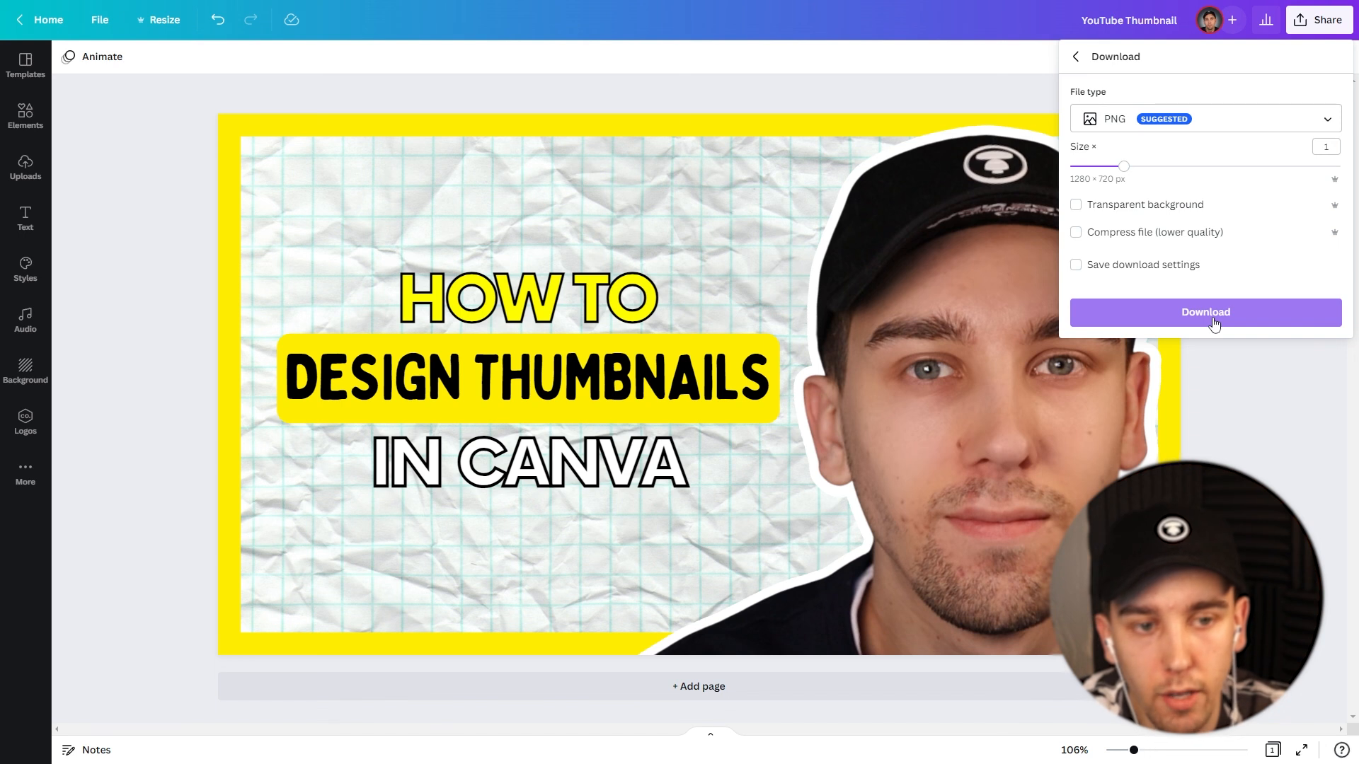